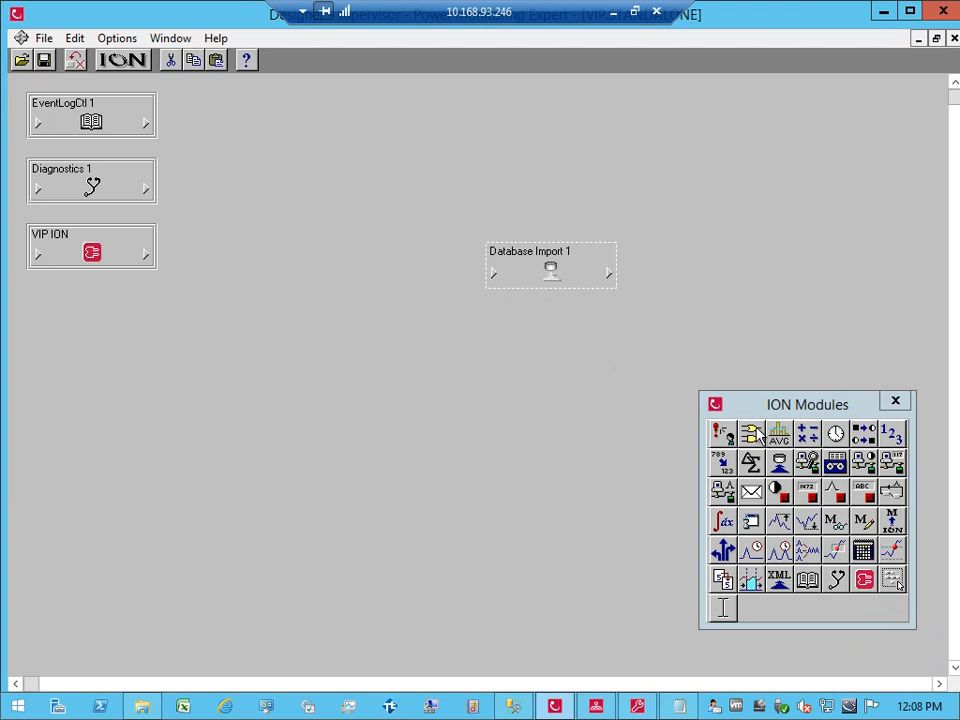
Step: Add an External Pulse module and link its EP1 Trigger to Database Import 1's Execute Now
drag(832, 496, 277, 238)
click(390, 266)
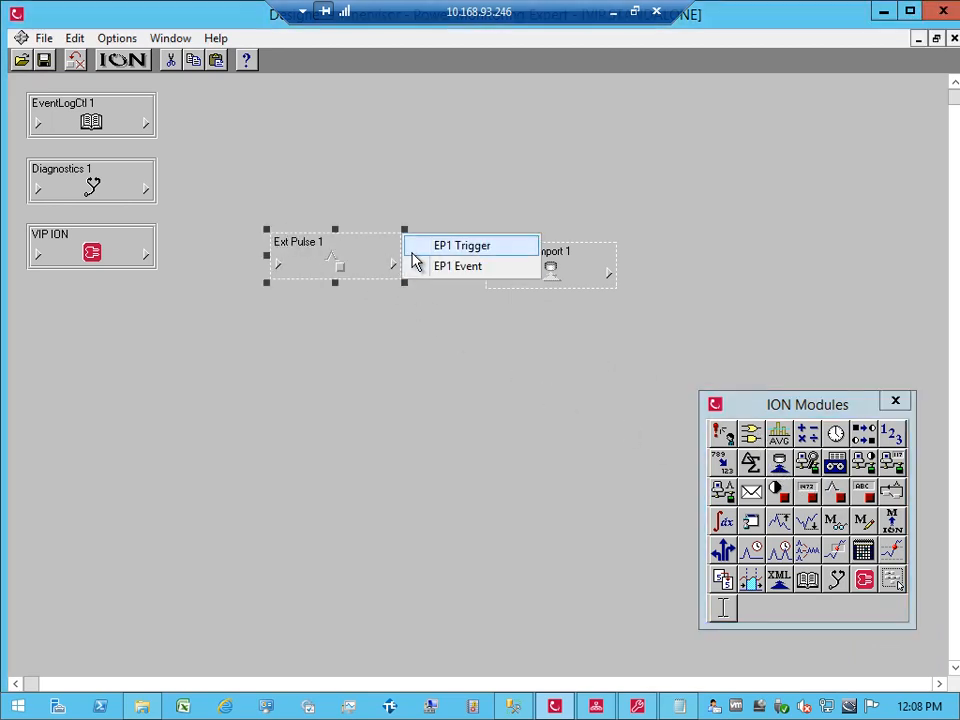
click(458, 246)
click(509, 284)
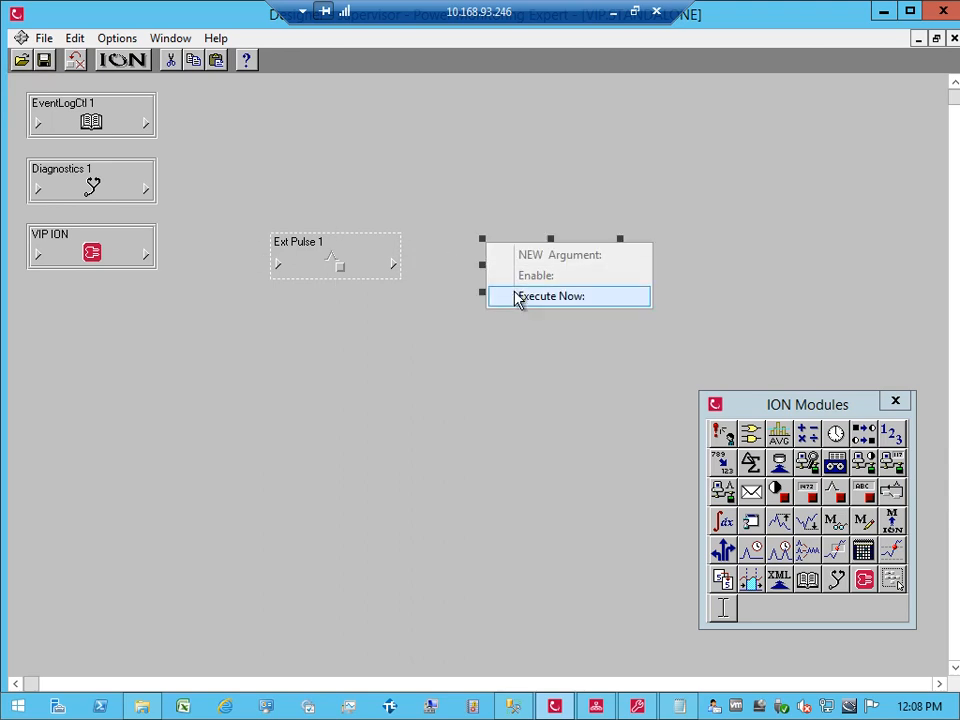
click(516, 295)
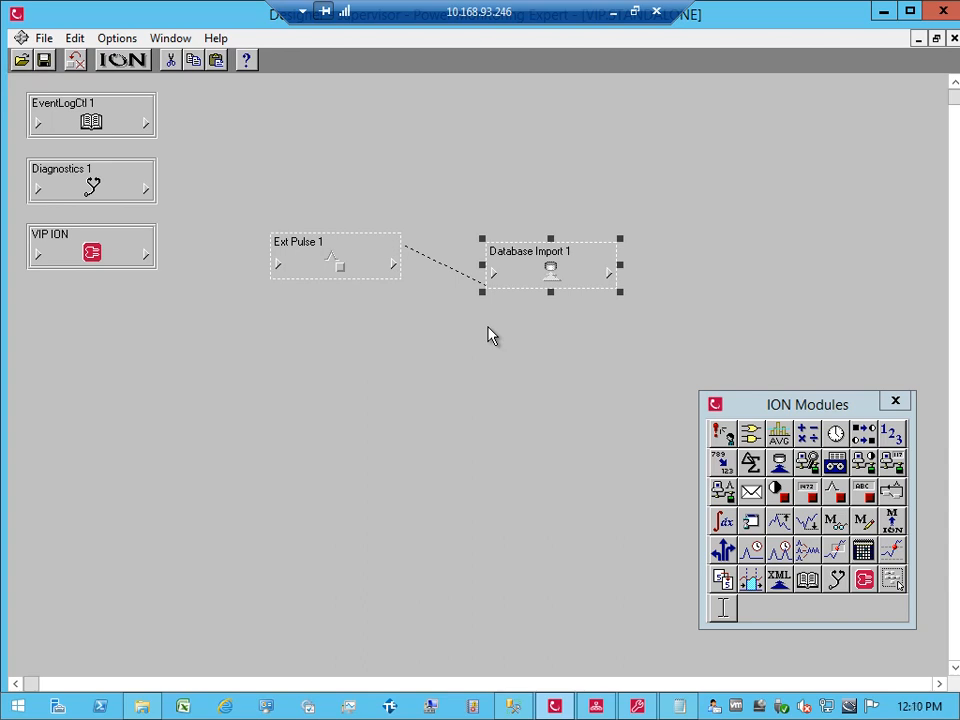
Step: Send & Save the pulse link, then fire EP1 Trigger in Vista, confirming Yes
click(364, 361)
click(43, 60)
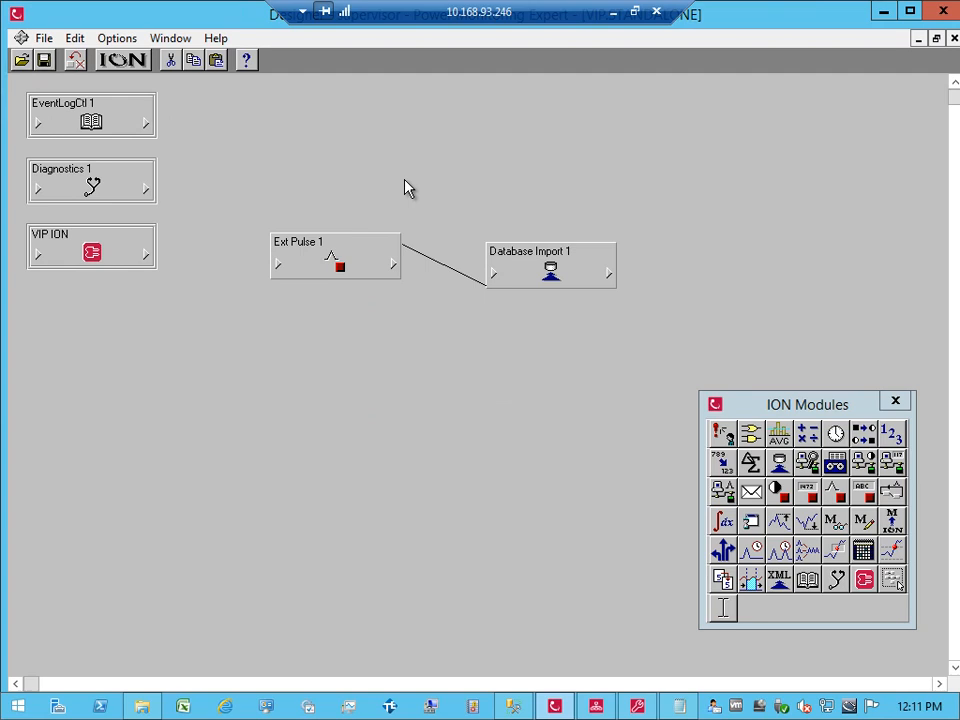
click(596, 706)
click(388, 377)
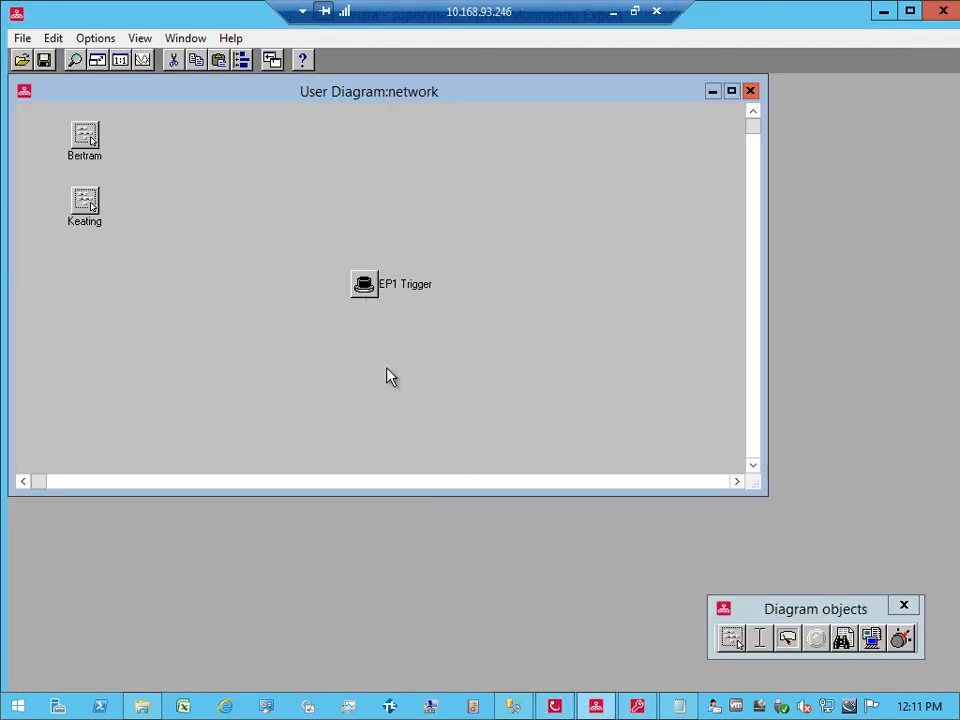
click(363, 284)
double_click(363, 284)
click(463, 421)
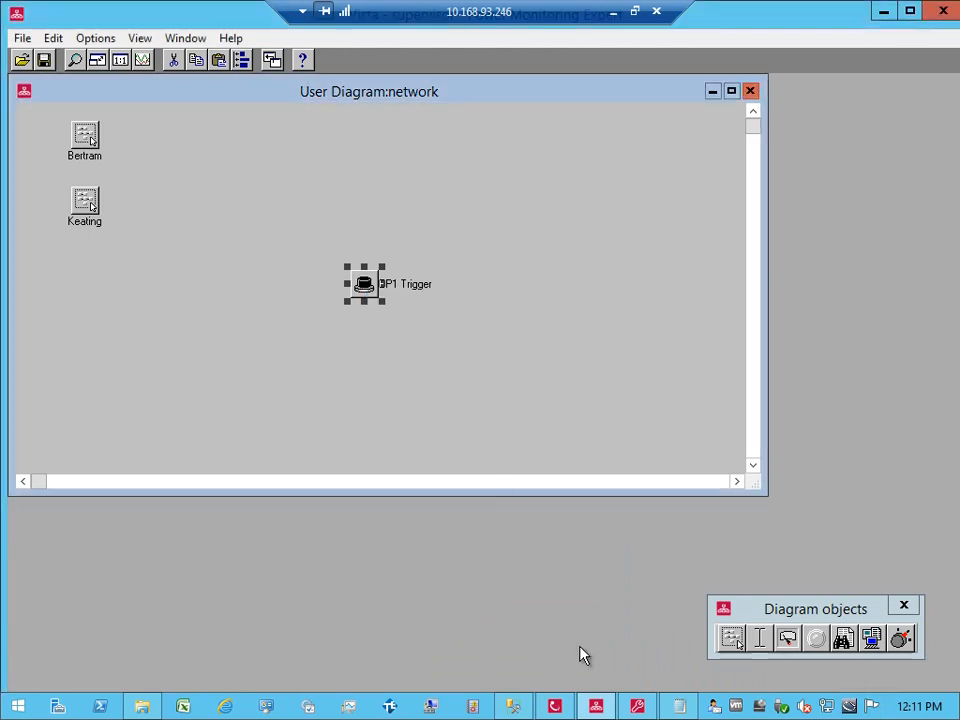
click(571, 707)
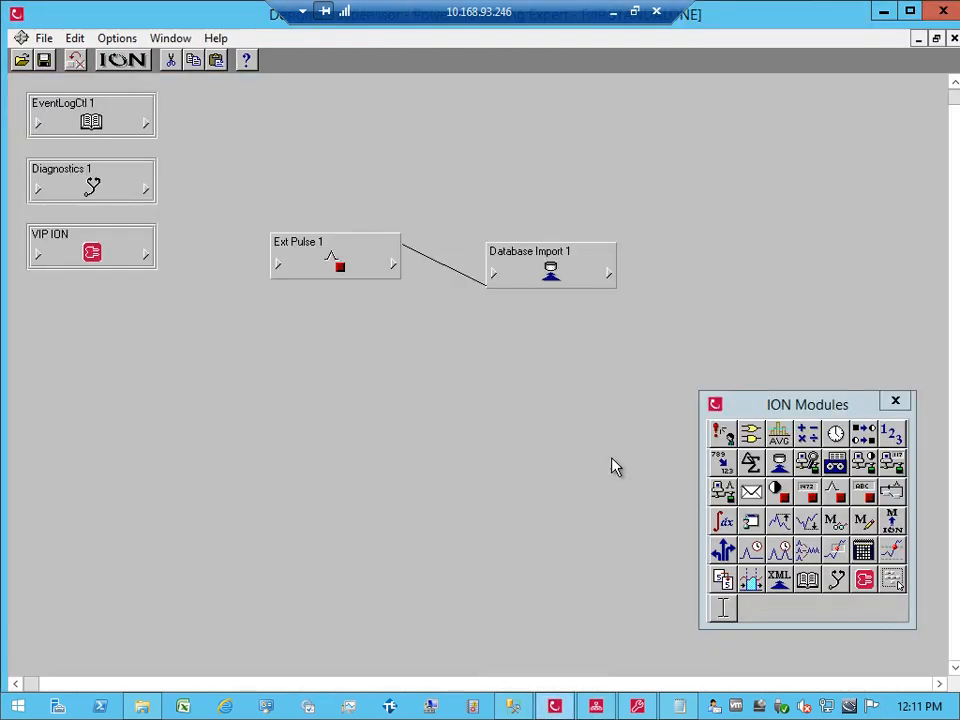
click(610, 278)
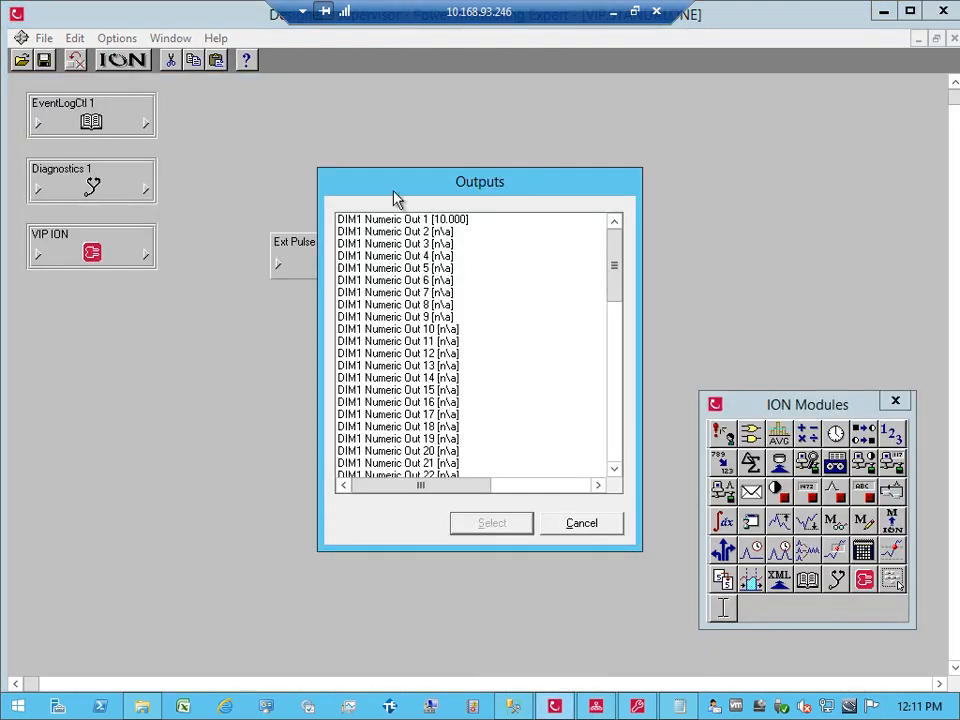
click(405, 220)
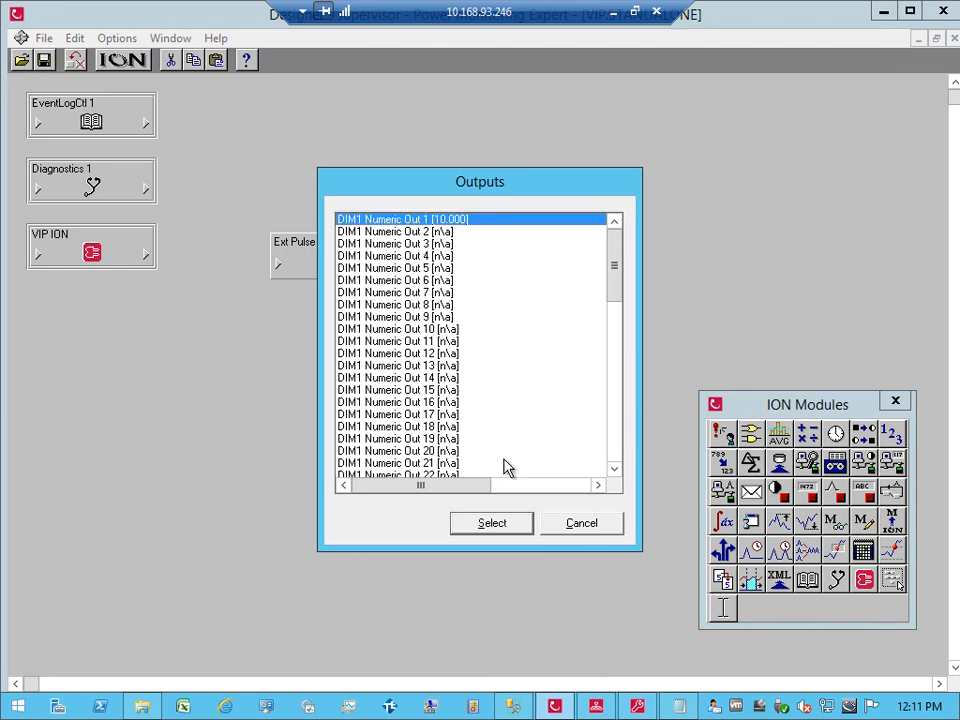
click(570, 527)
click(505, 360)
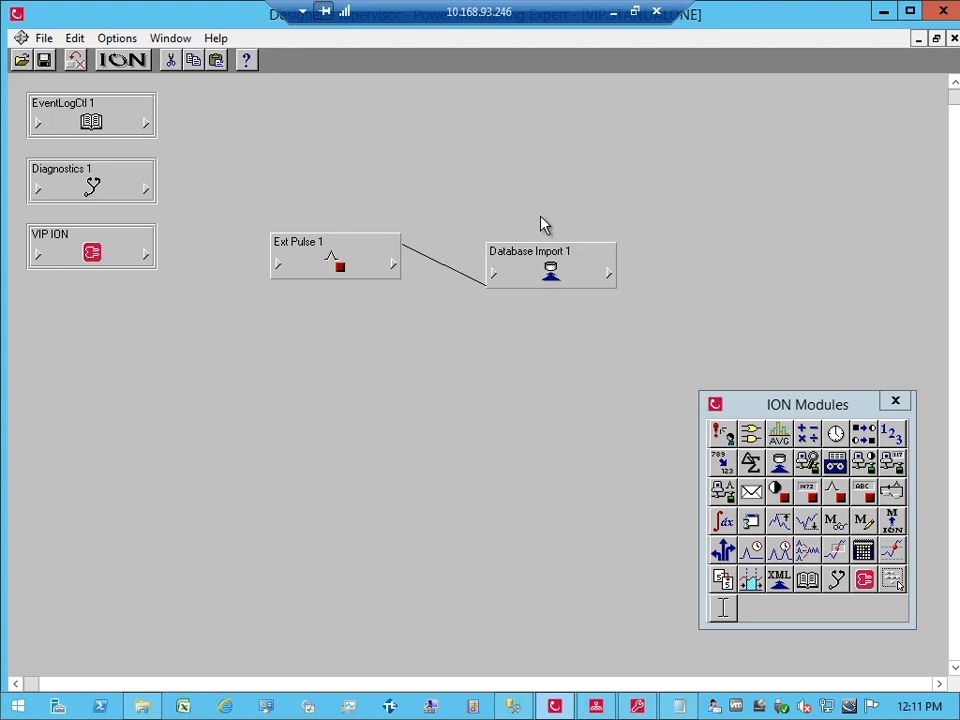
Step: Leave DIM1 Connection String as <ION_Data> after a cancelled edit, and open the DIM1 SQL Query string
double_click(547, 285)
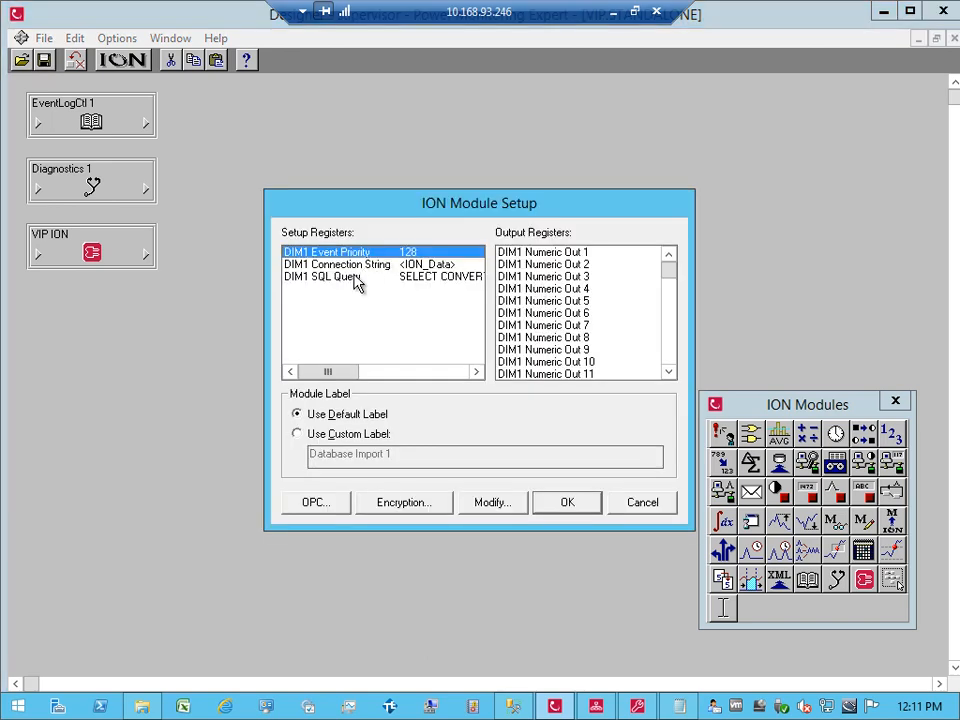
click(360, 268)
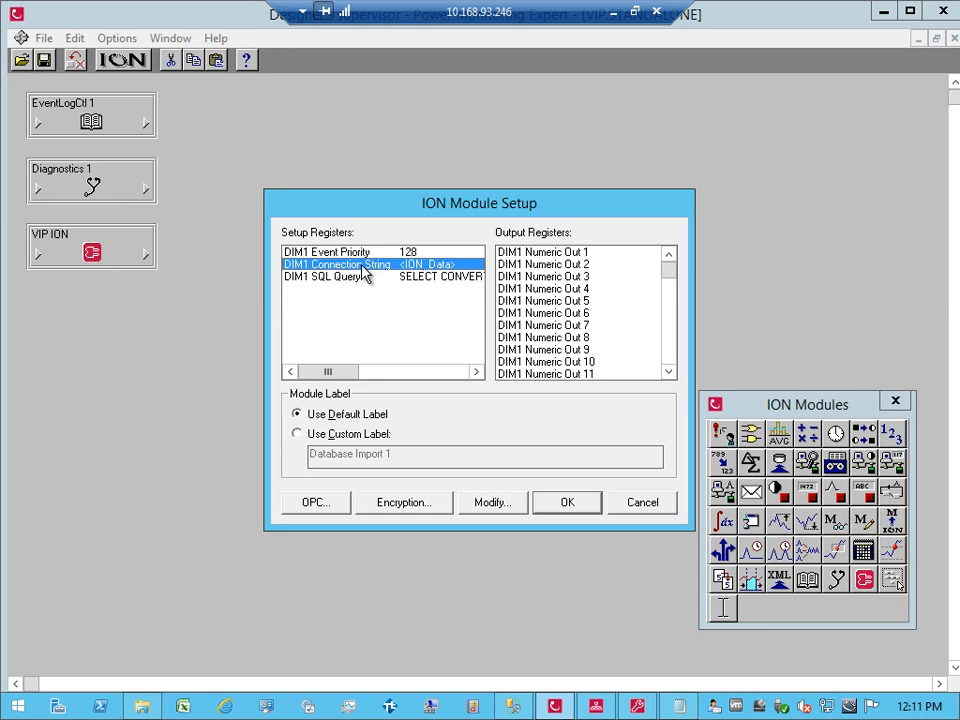
double_click(411, 266)
click(428, 273)
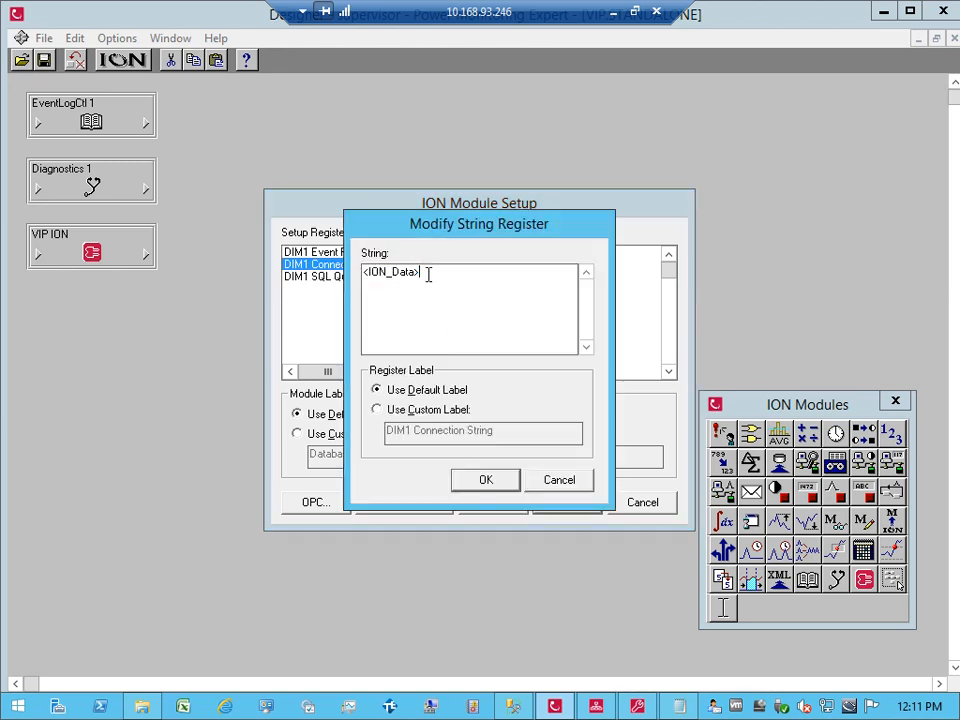
key(BackSpace)
key(BackSpace)
key(BackSpace)
key(BackSpace)
key(BackSpace)
text(Network>)
click(566, 488)
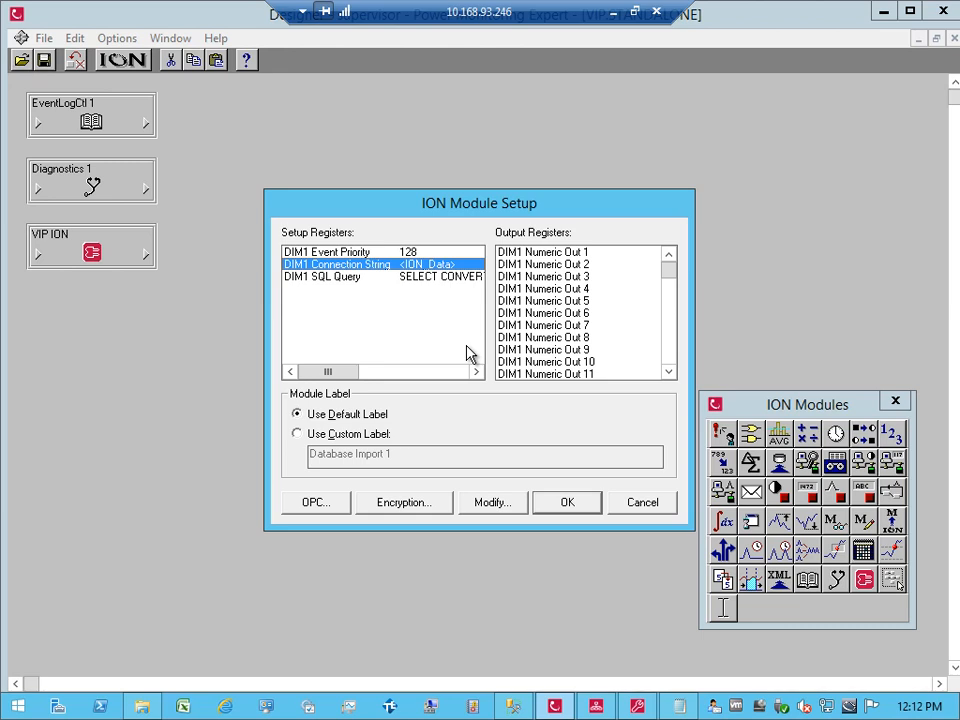
click(392, 279)
double_click(392, 280)
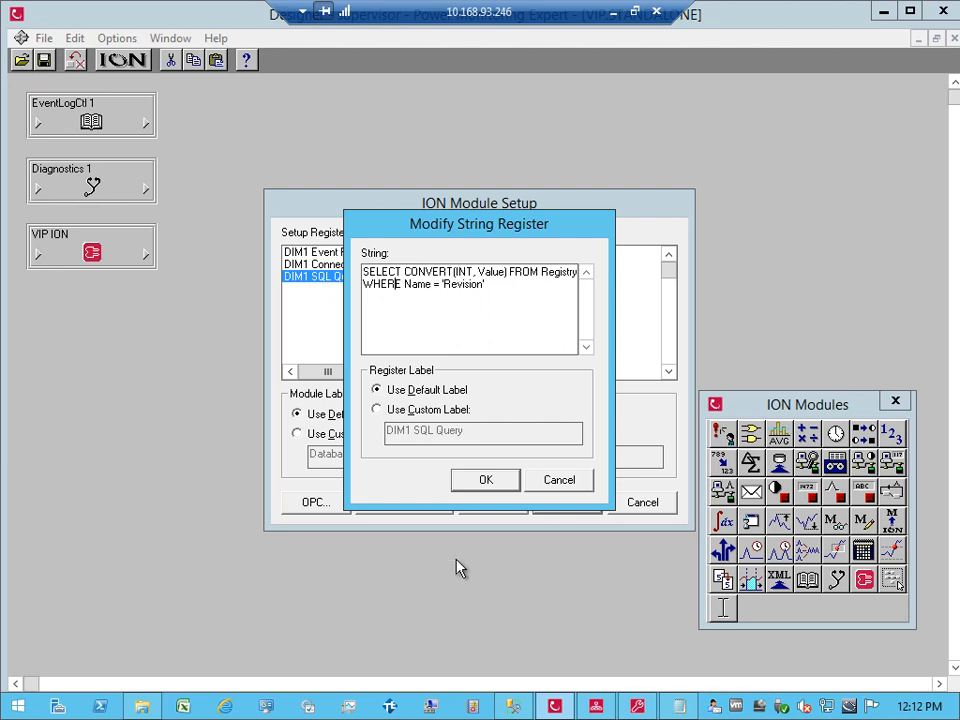
Step: In SSMS, select the top 1000 rows of ION_Data's dbo.Registry table, then return to Designer
mouse_move(513, 708)
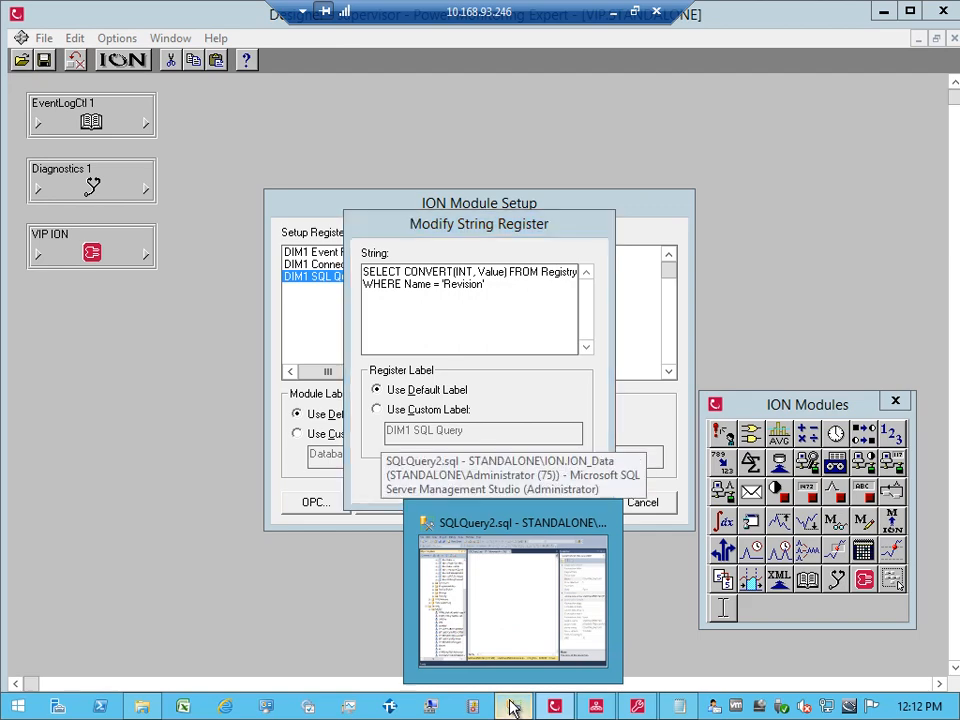
click(512, 598)
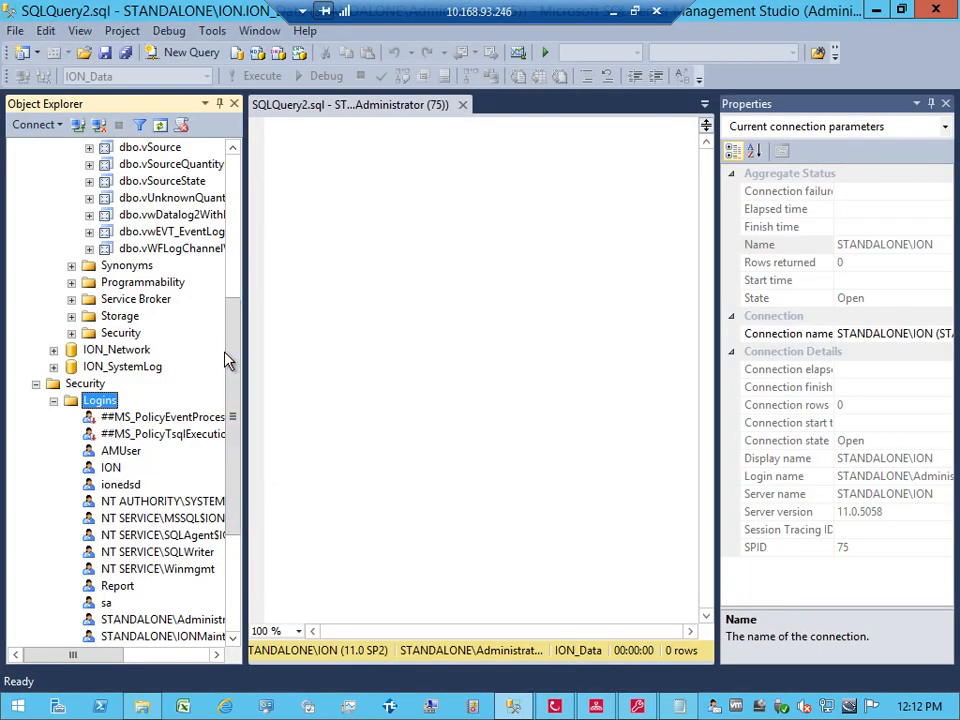
click(248, 398)
drag(234, 386, 232, 267)
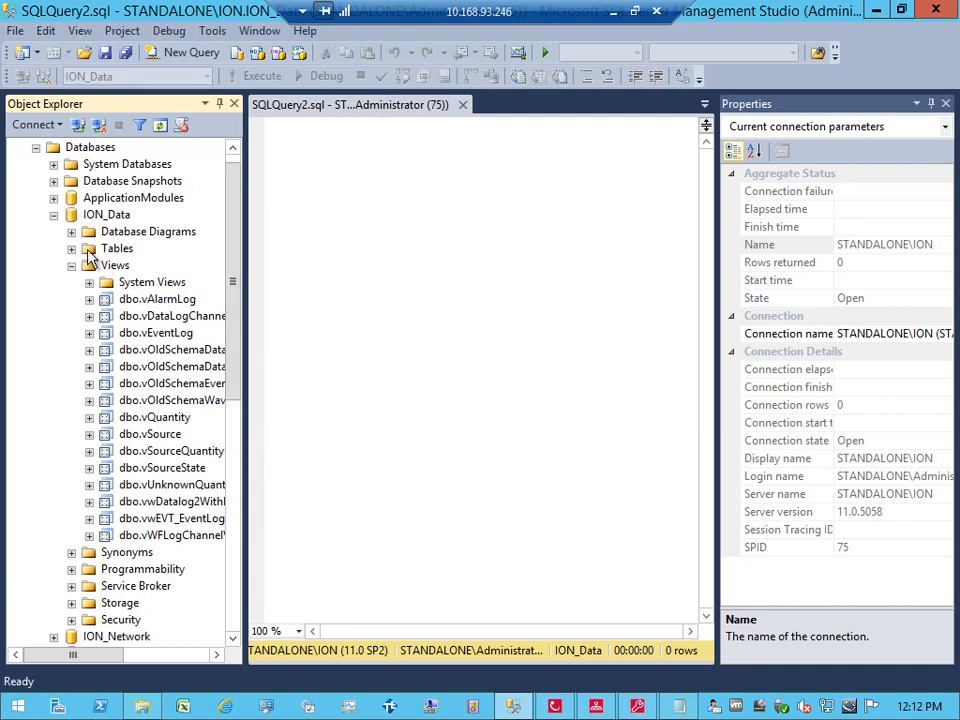
click(71, 248)
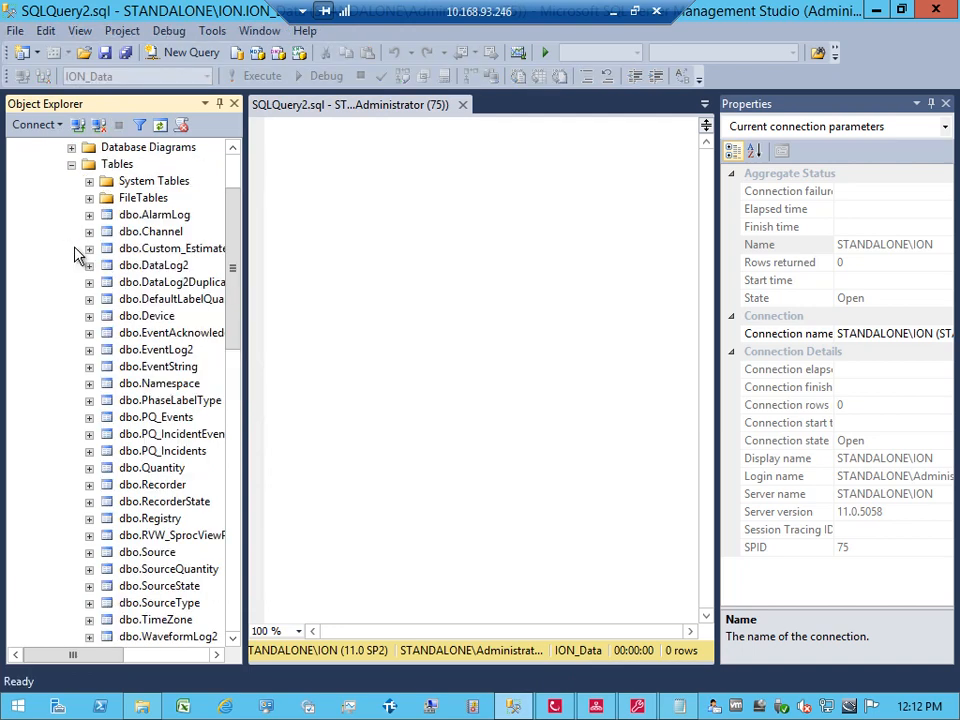
click(147, 519)
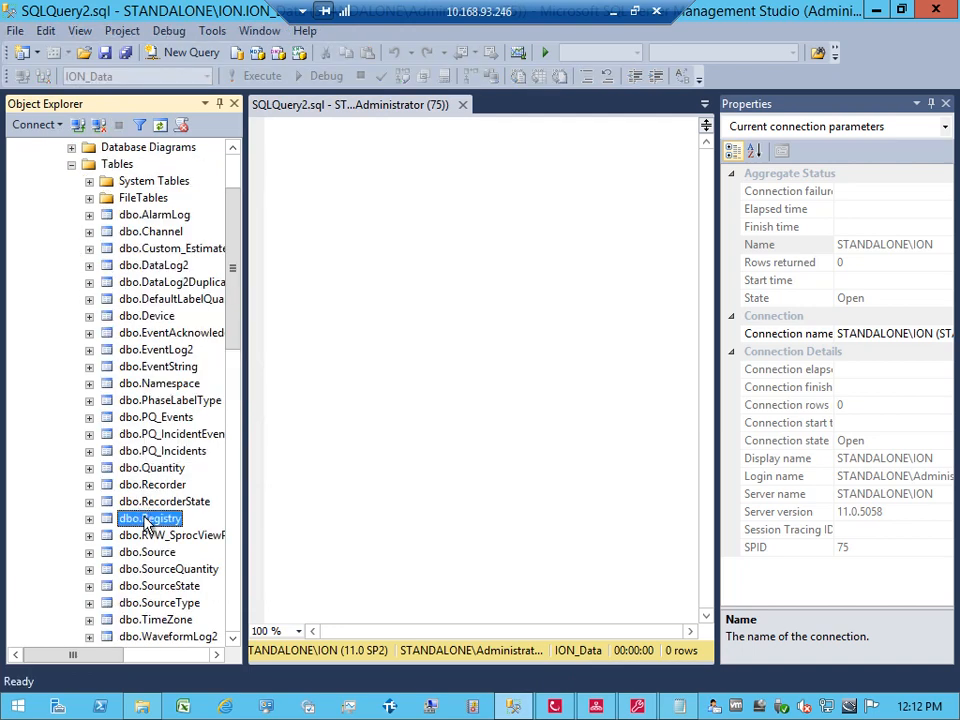
right_click(147, 519)
click(197, 400)
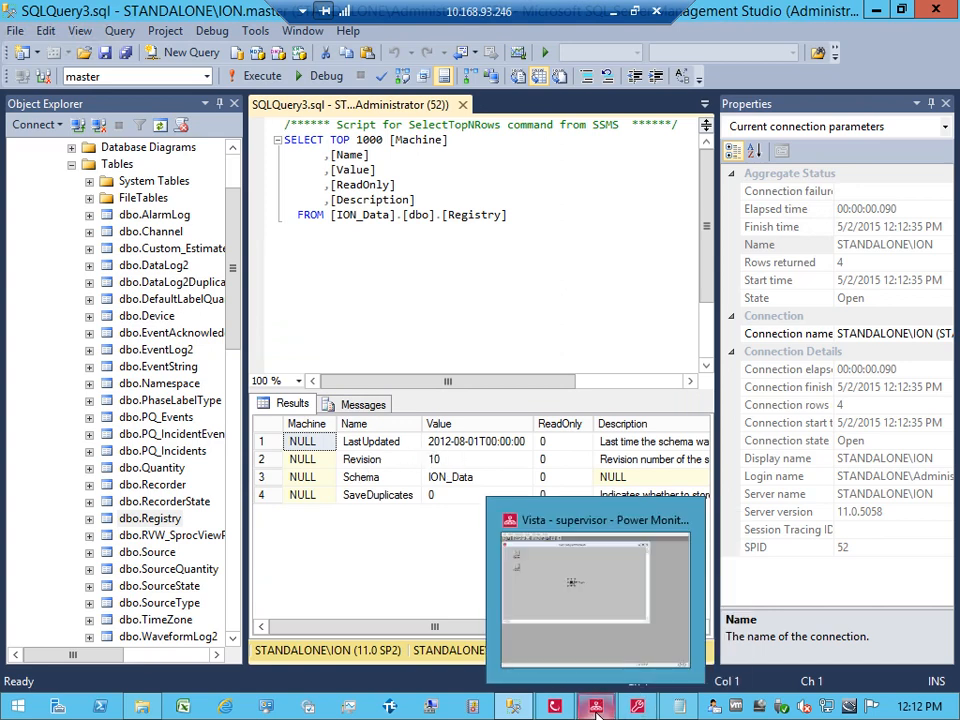
mouse_move(615, 710)
click(554, 707)
Step: Scroll Database Import 1's outputs to see DIM1 Numeric Out 1 at 10.000 and the rest n/a
click(560, 480)
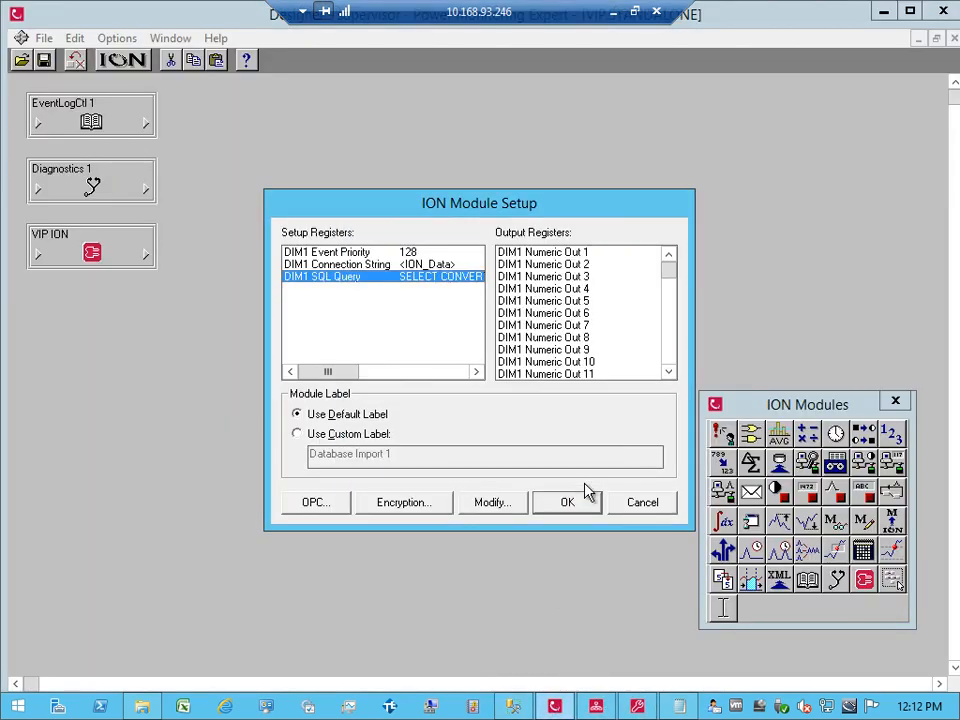
click(562, 500)
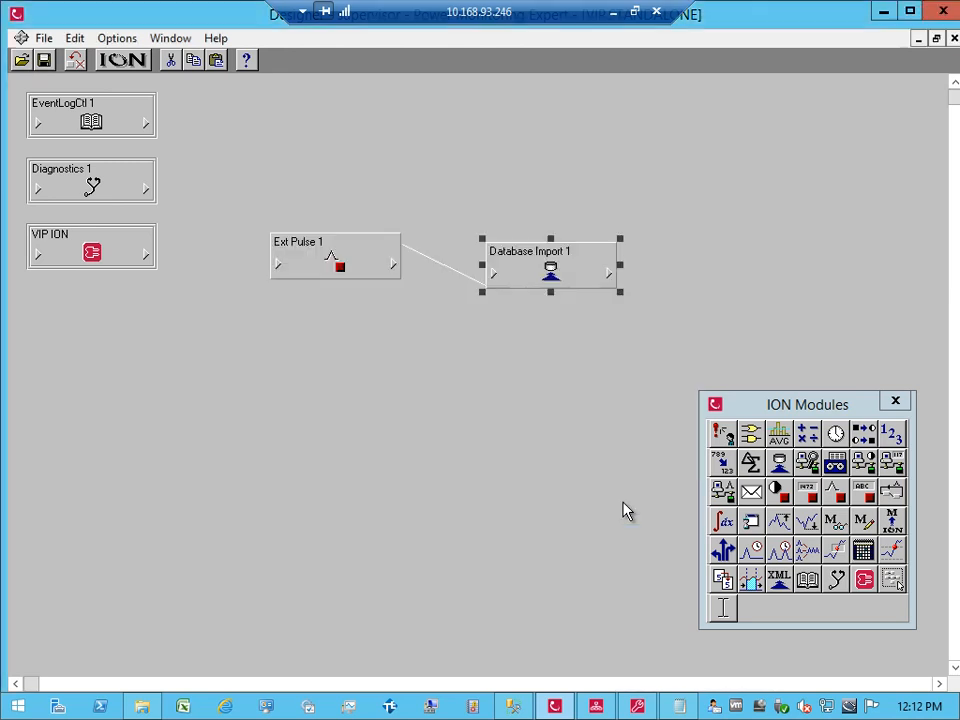
click(610, 273)
click(452, 231)
click(452, 219)
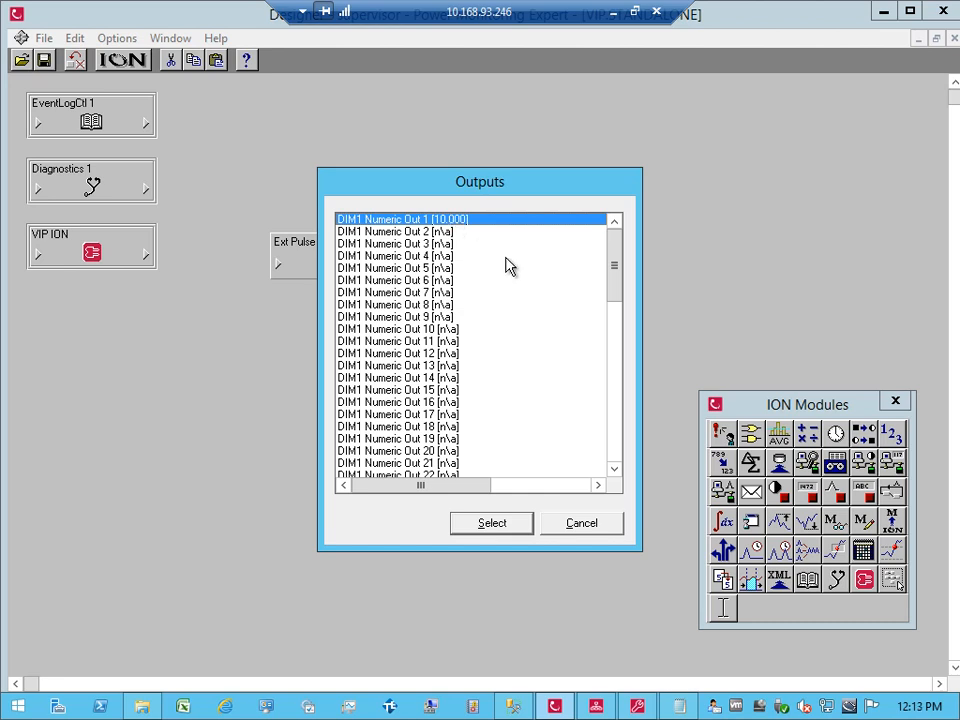
drag(611, 268, 616, 432)
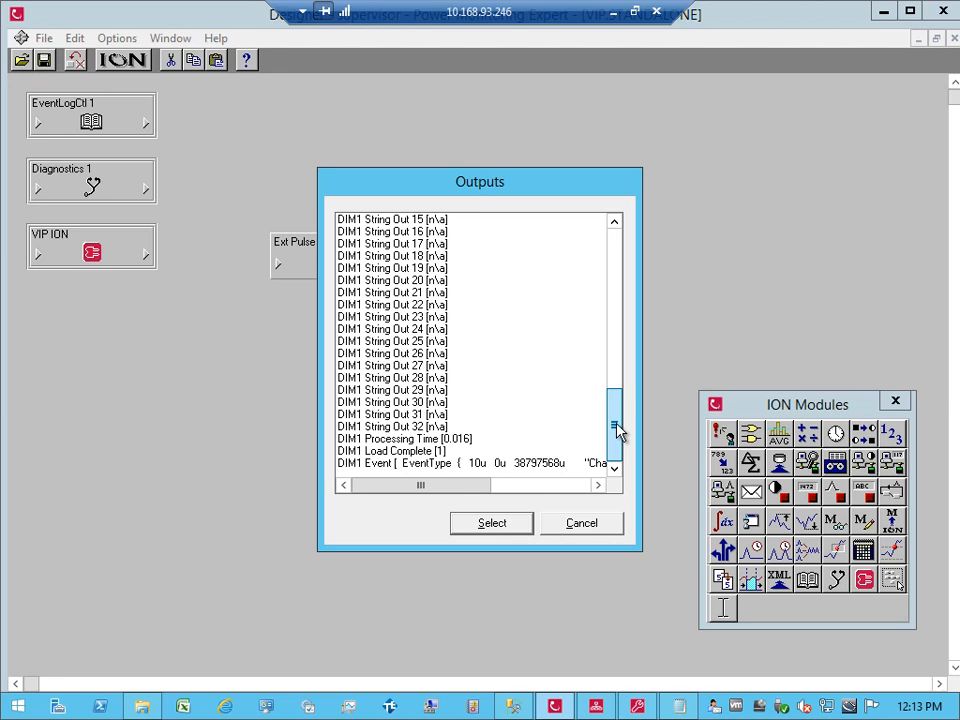
drag(617, 432, 621, 316)
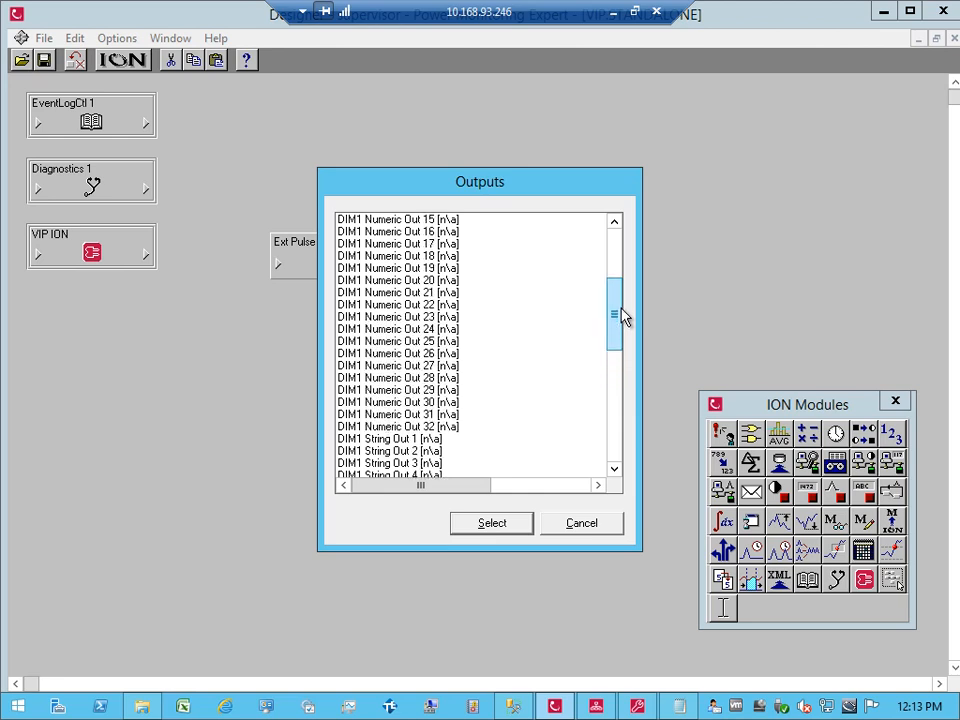
drag(614, 315, 556, 264)
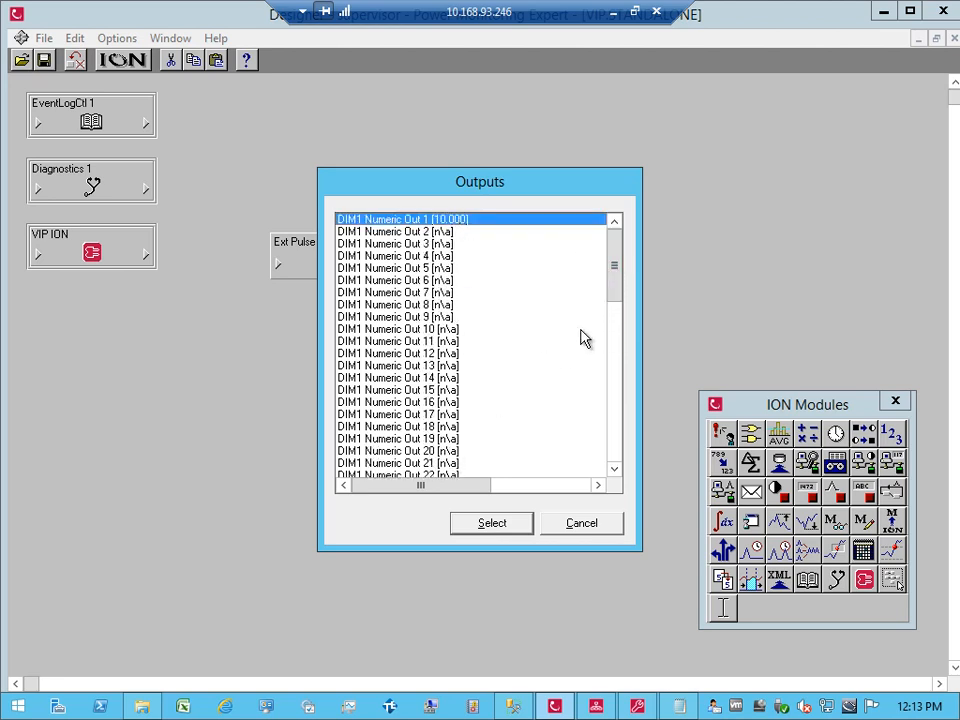
drag(616, 268, 615, 357)
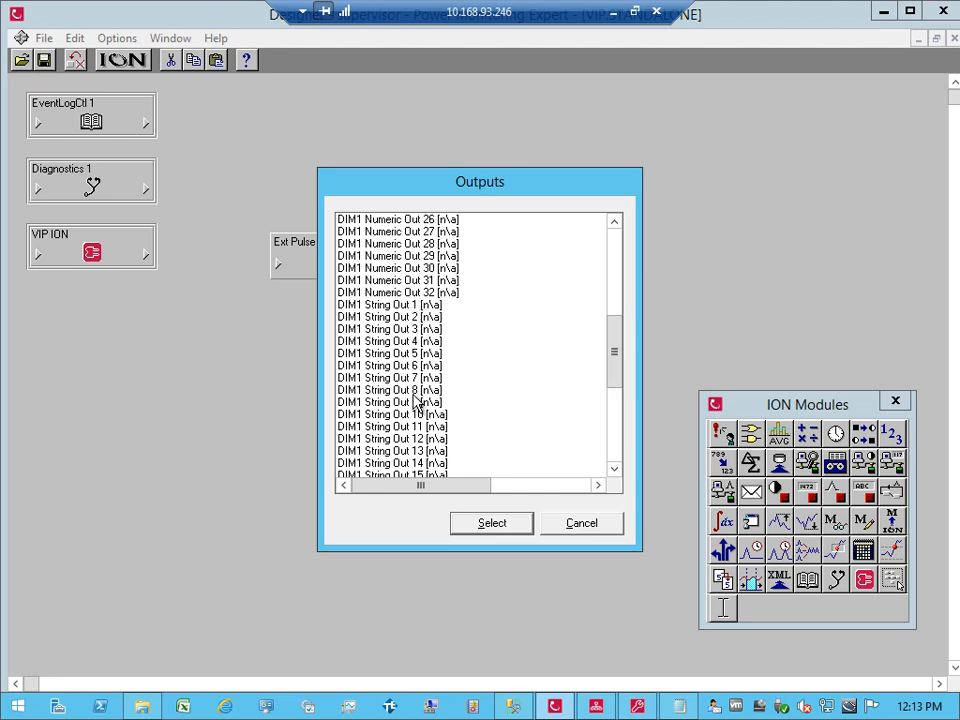
click(584, 527)
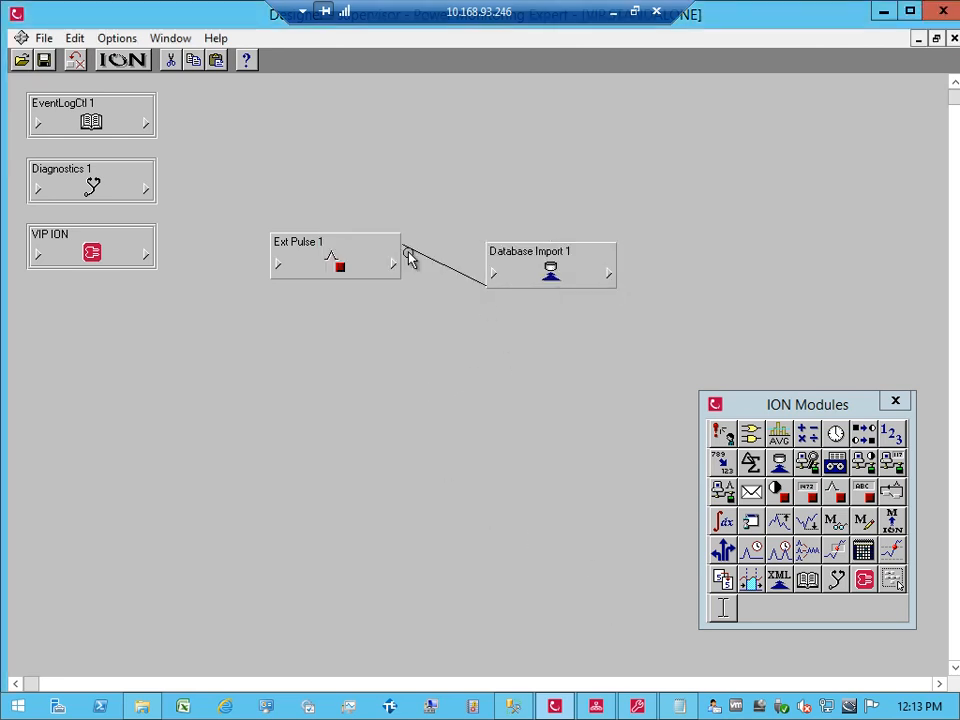
Step: Move Ext Pulse 1 and Database Import 1 up, side by side on the canvas
drag(351, 266, 282, 244)
drag(544, 279, 450, 251)
click(447, 306)
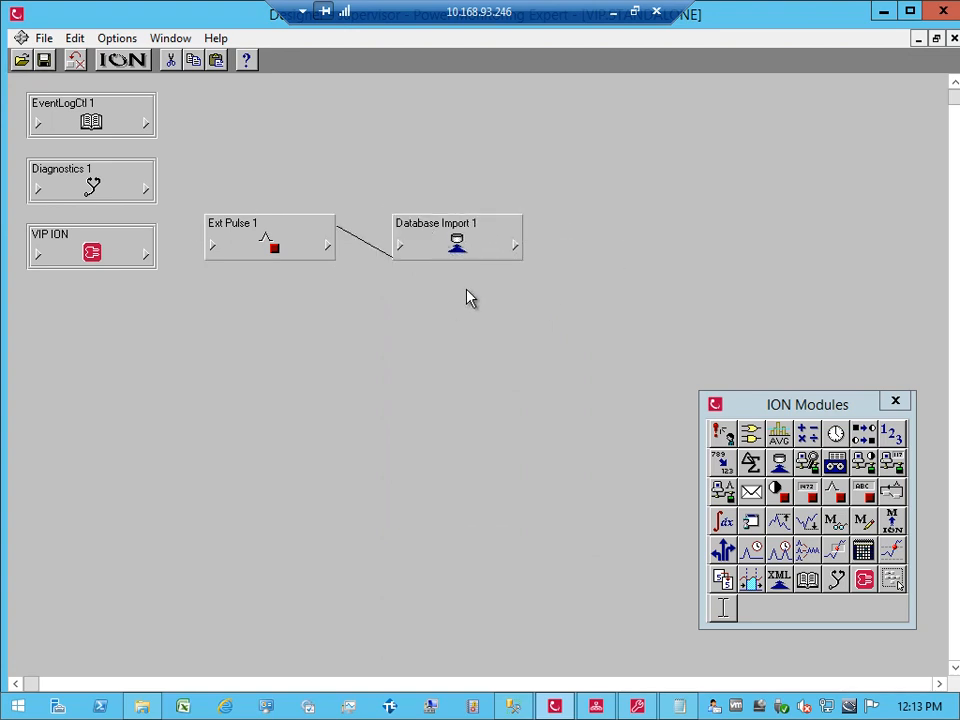
Step: Change the query to SELECT Value FROM Registry WHERE Name = 'Revision', apply, and fire SP1 Trigger in Vista
double_click(455, 244)
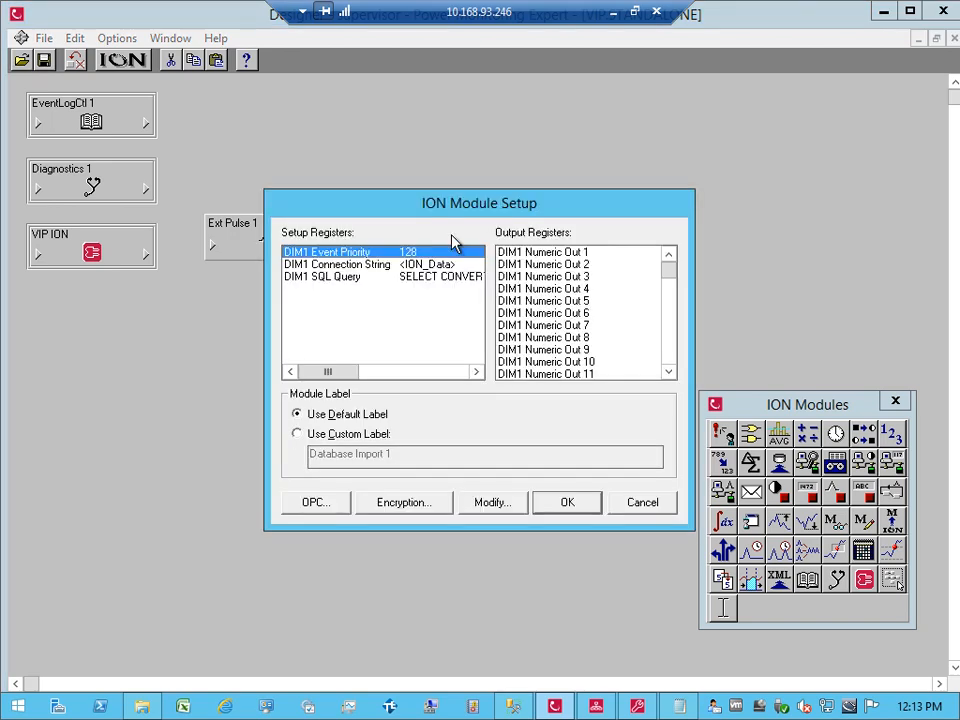
double_click(443, 277)
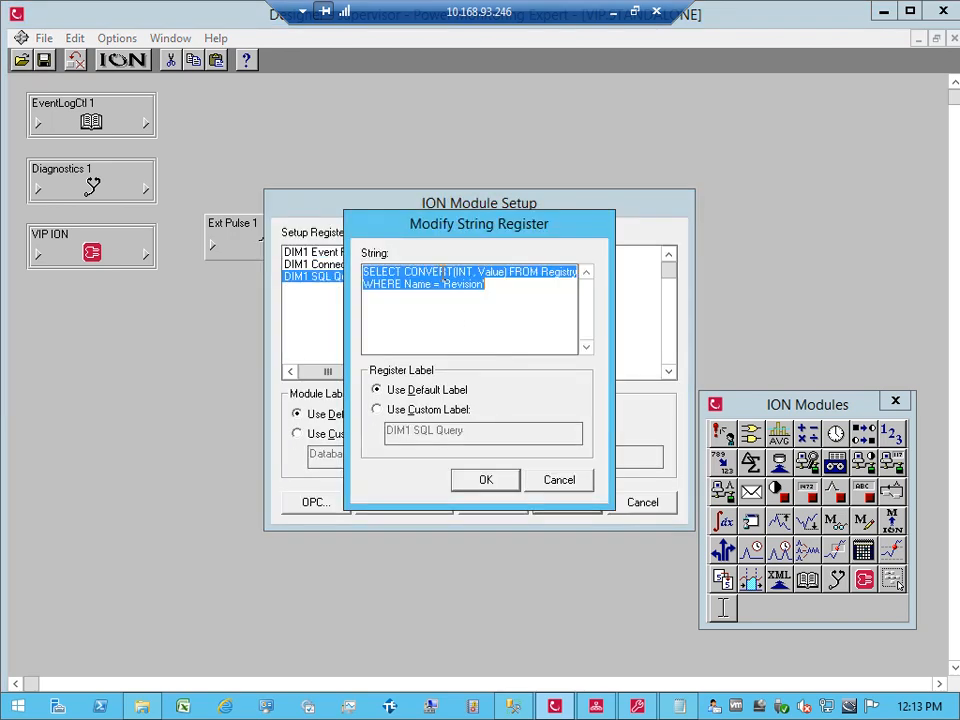
double_click(410, 271)
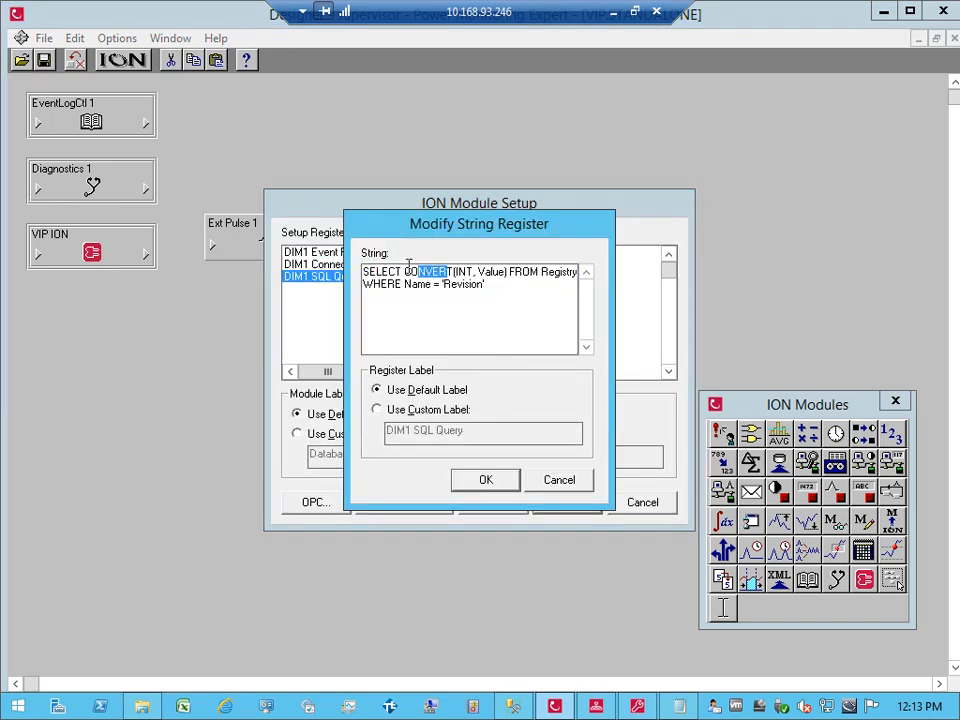
click(404, 271)
key(BackSpace)
key(BackSpace)
key(BackSpace)
key(BackSpace)
key(BackSpace)
key(BackSpace)
key(BackSpace)
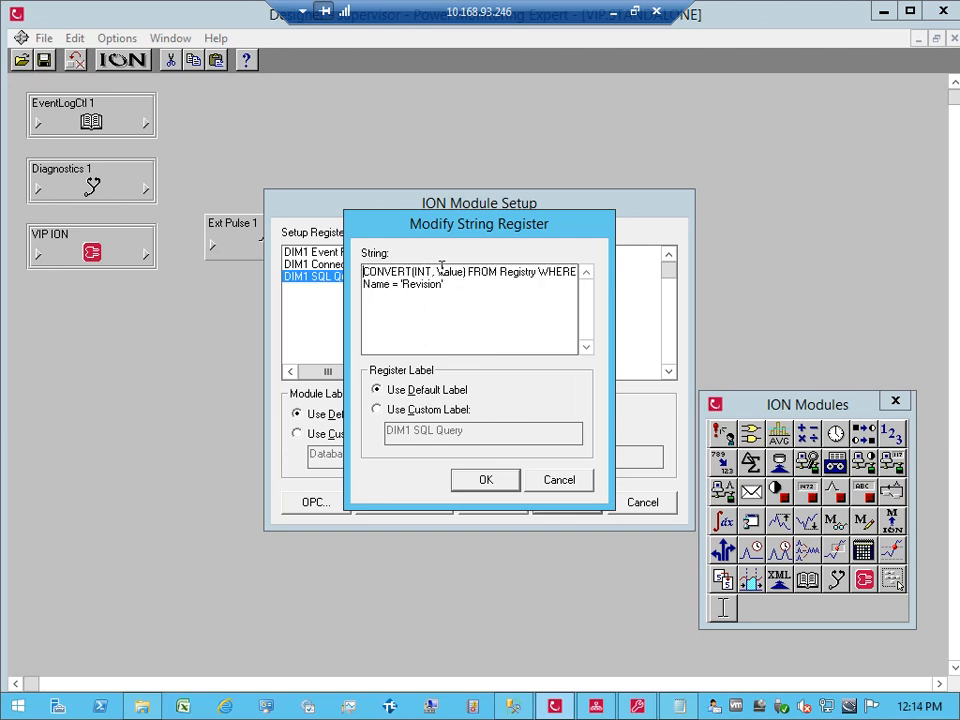
text(SELECTE)
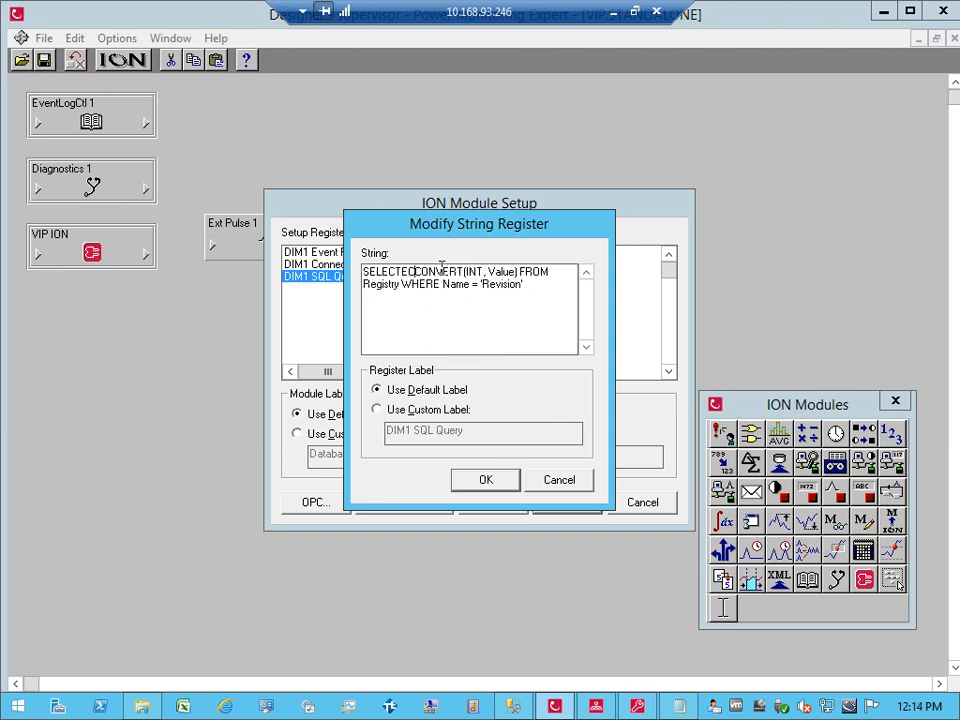
key(Delete)
key(Delete)
key(Delete)
key(Delete)
key(Delete)
key(Delete)
key(Delete)
key(Delete)
key(Delete)
key(Delete)
key(Delete)
key(Delete)
key(Delete)
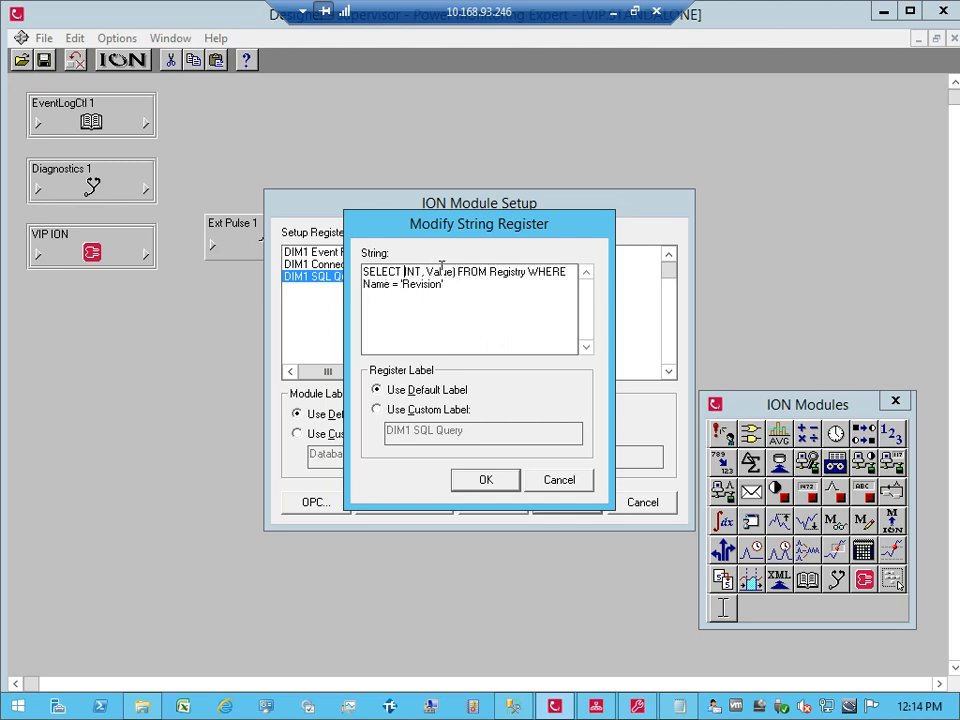
key(Right)
key(Right)
key(Right)
key(Right)
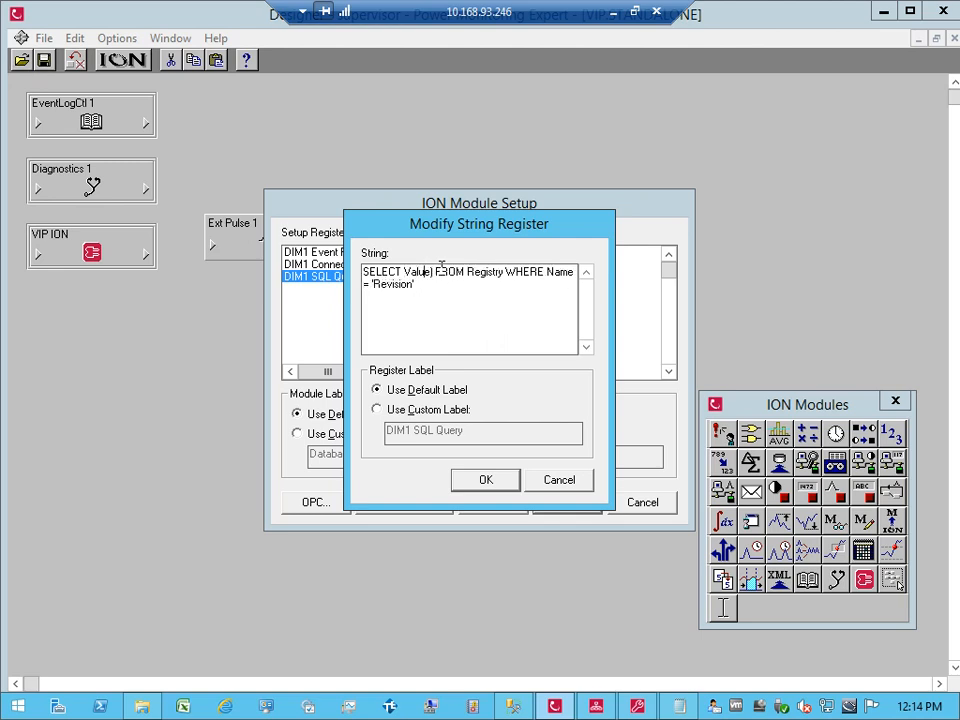
key(Delete)
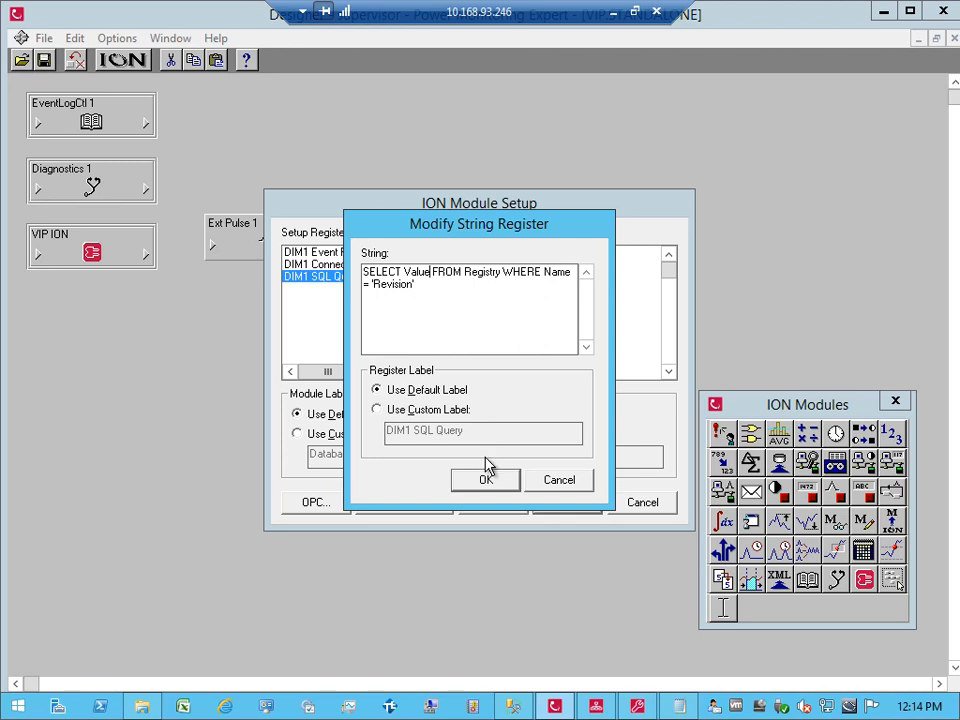
click(483, 484)
click(559, 501)
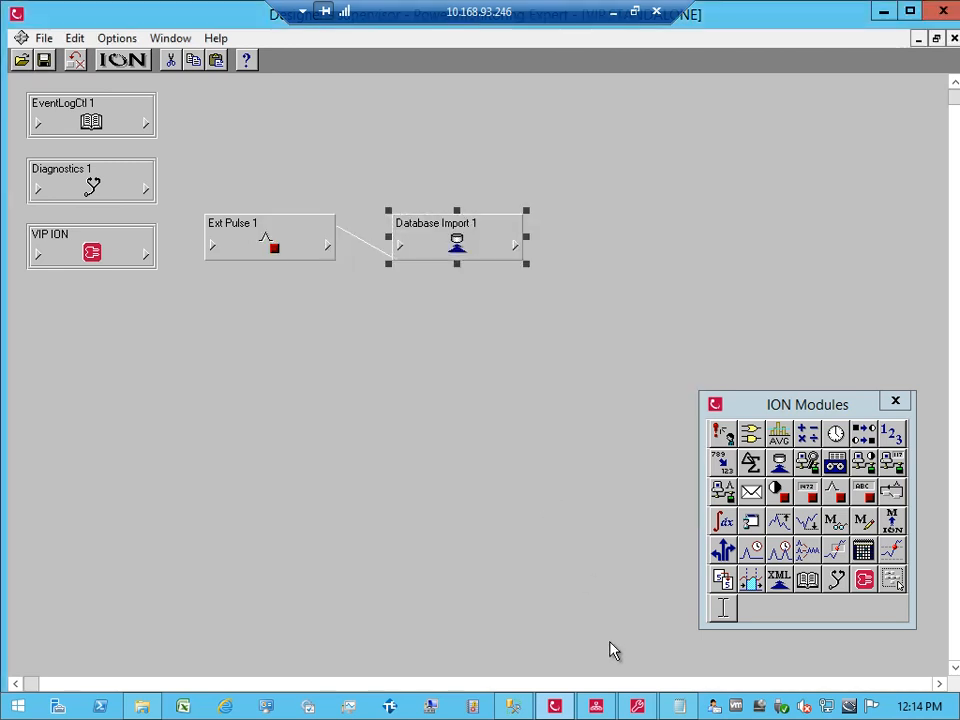
click(596, 705)
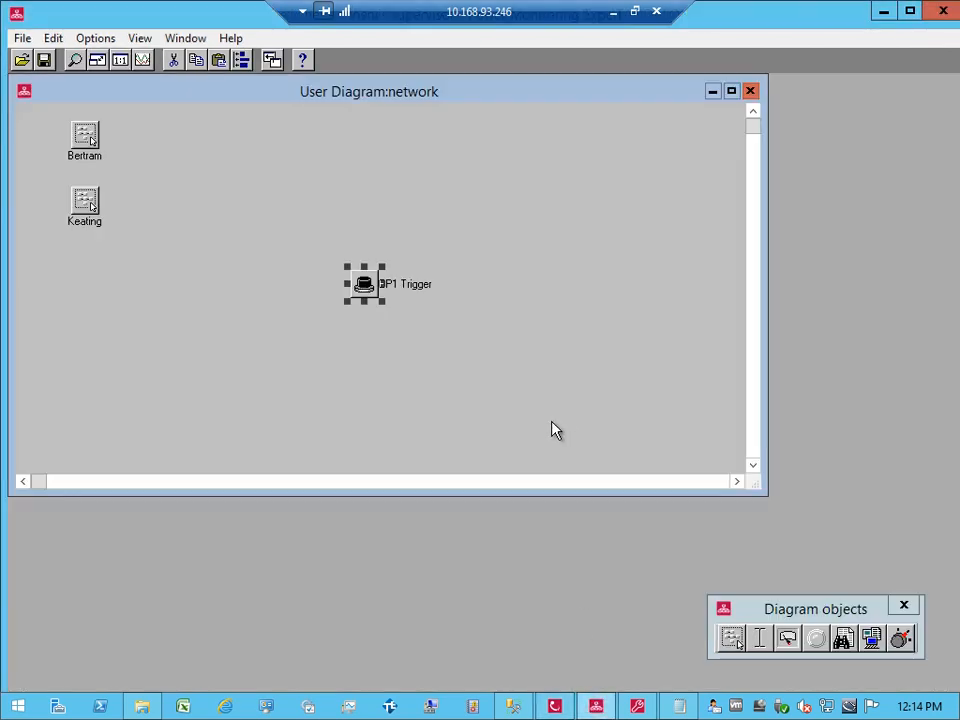
click(363, 290)
Step: Confirm the trigger, then verify Database Import 1's DIM1 String Out 1 reads 10 in Designer
click(445, 420)
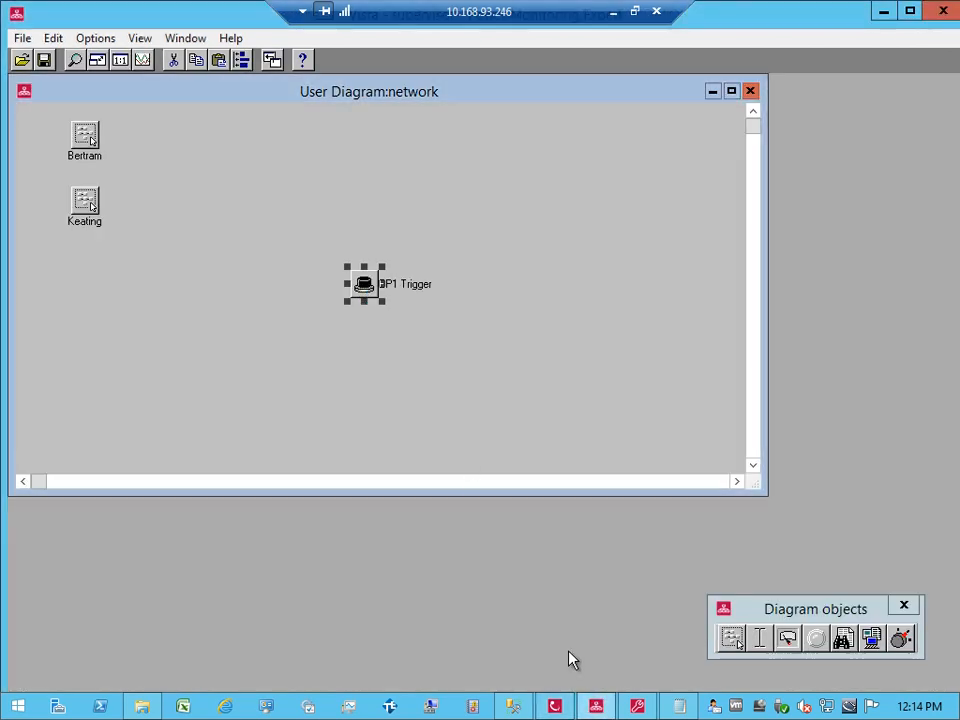
click(555, 706)
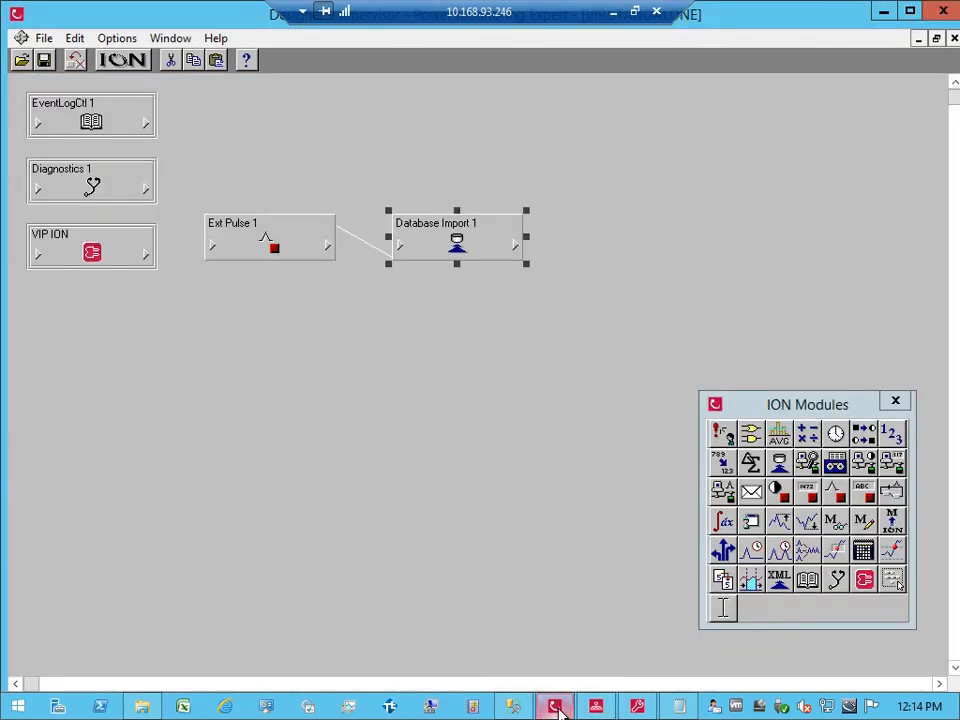
click(516, 250)
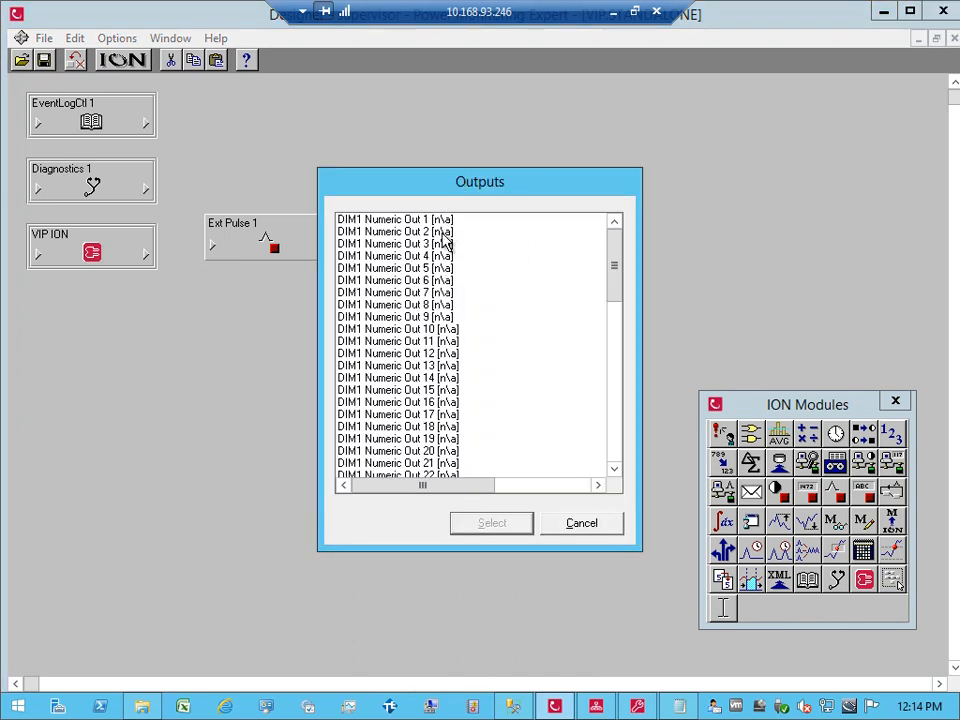
drag(617, 261, 617, 330)
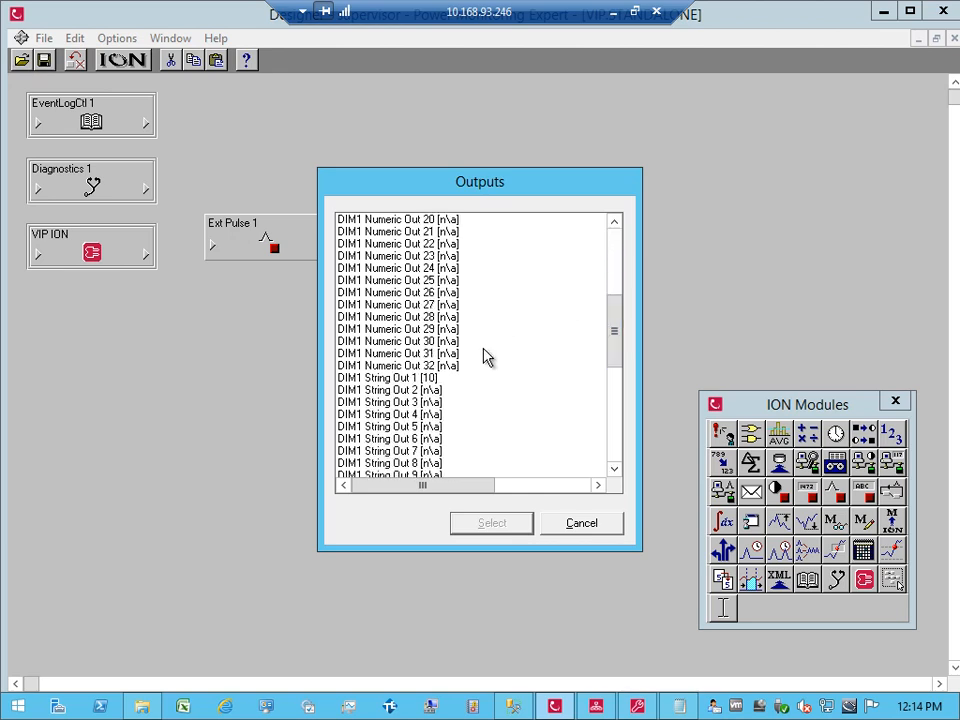
click(434, 380)
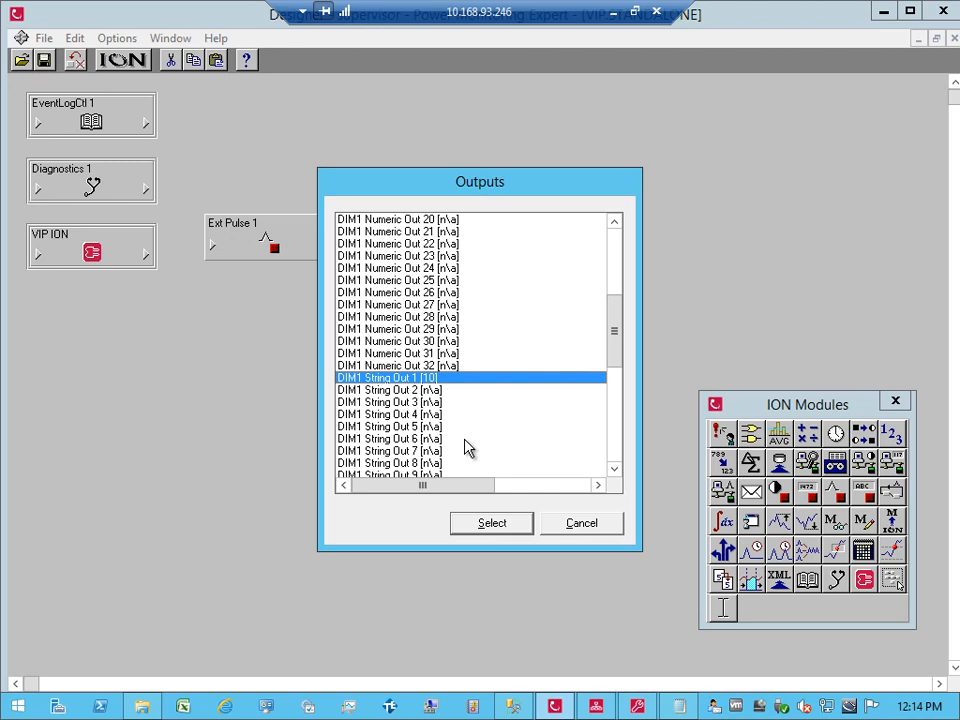
click(572, 526)
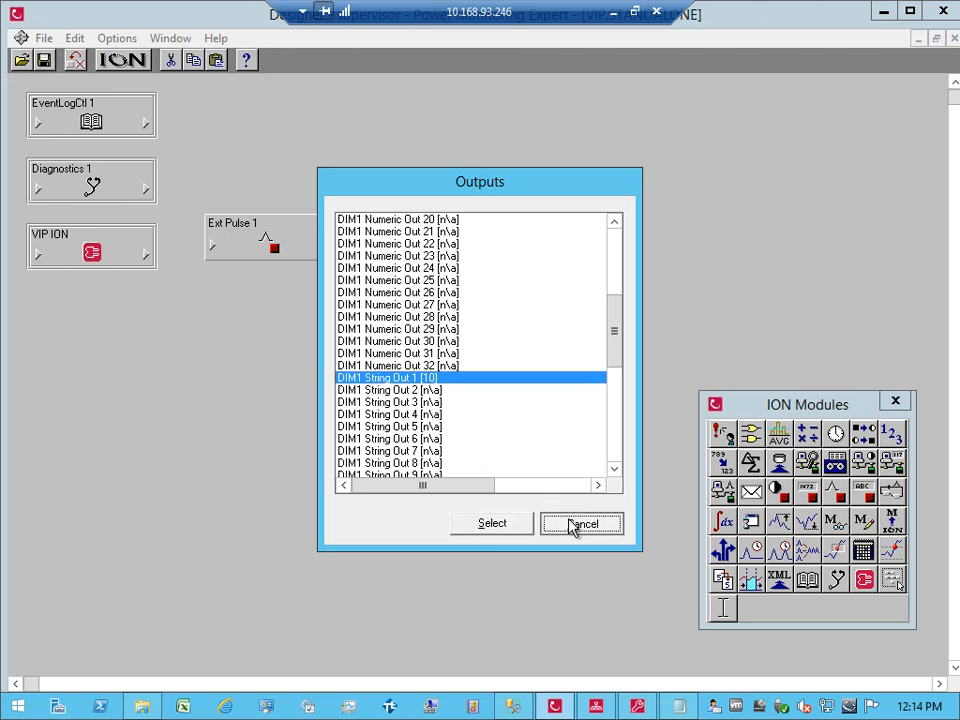
Step: Reopen Database Import 1's setup, view the SQL Query register, cancel, and switch back to SSMS
double_click(454, 246)
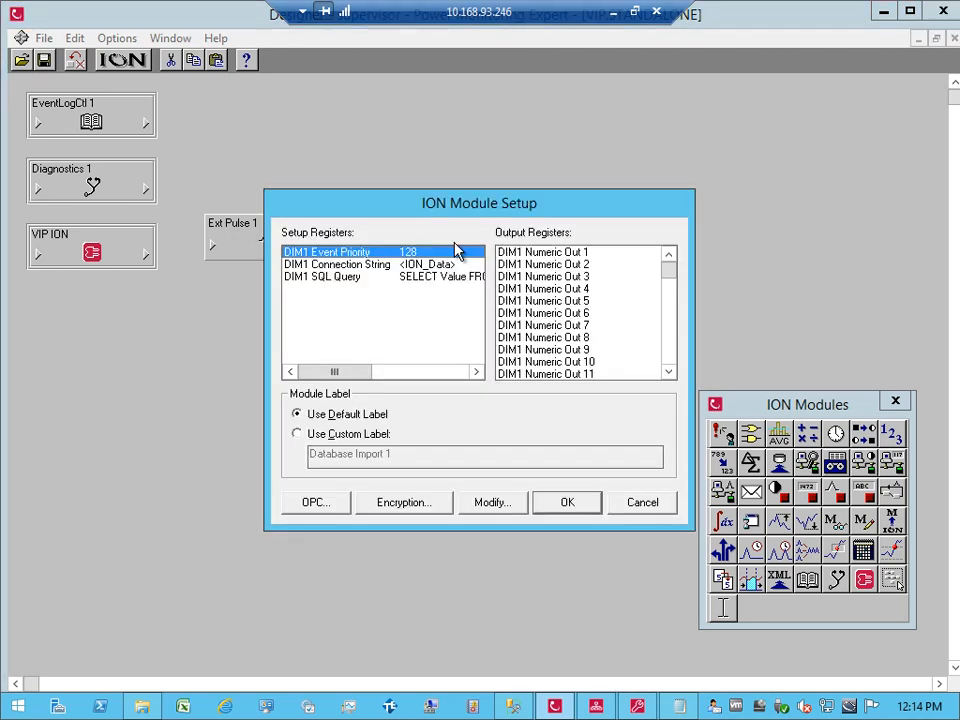
click(435, 283)
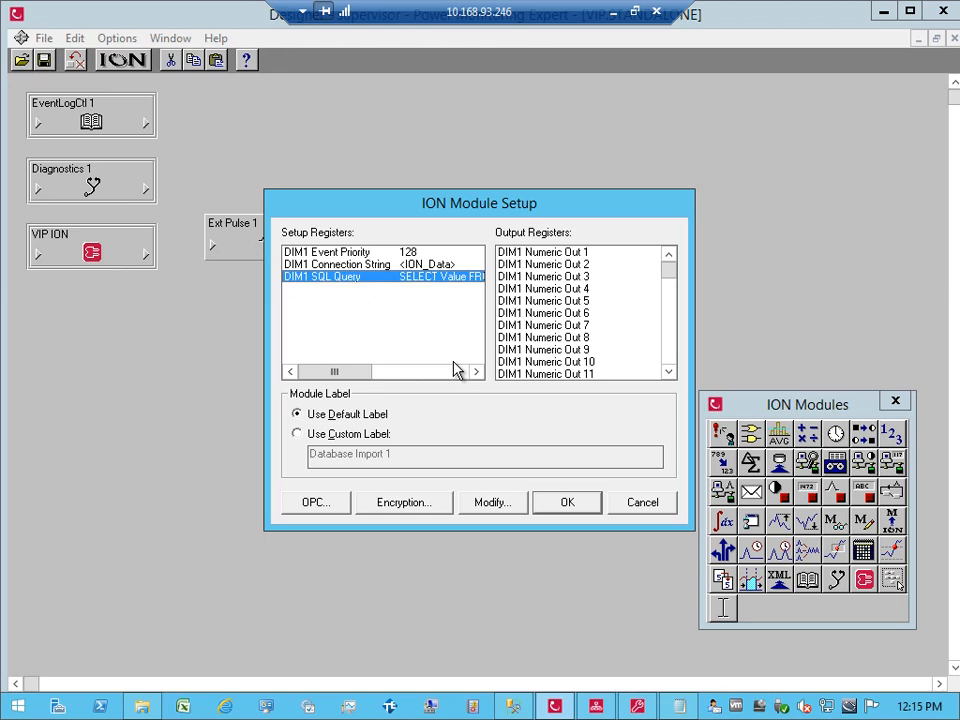
click(643, 503)
click(515, 708)
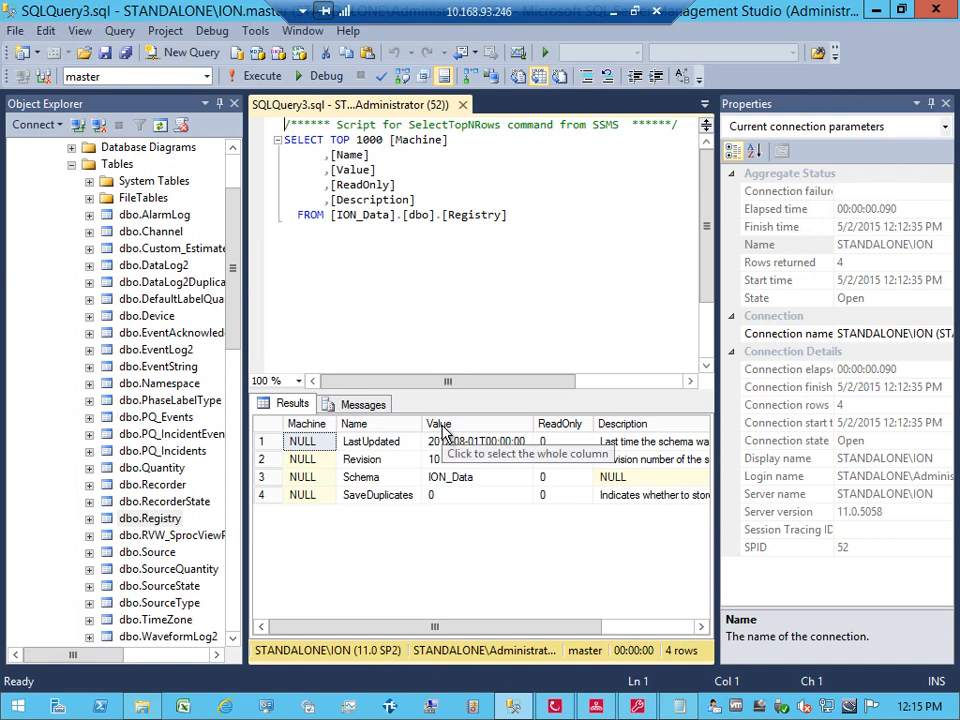
Step: Collapse Tables, widen Object Explorer to show full view names, and right-click dbo.vDataLogChannelValue
click(72, 166)
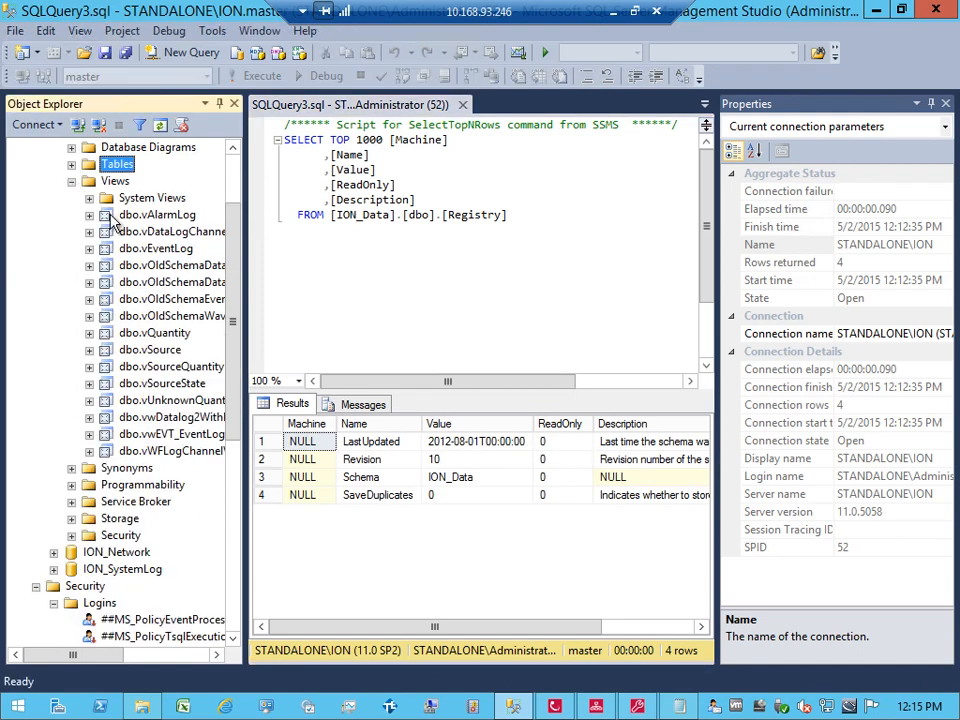
drag(248, 218, 273, 218)
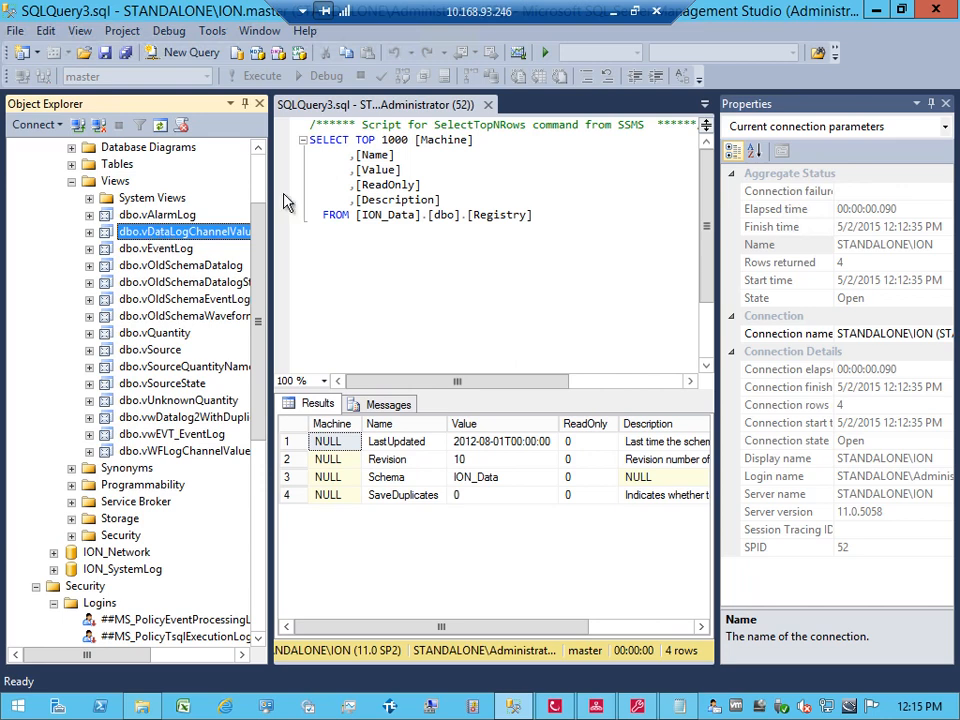
drag(268, 192, 293, 192)
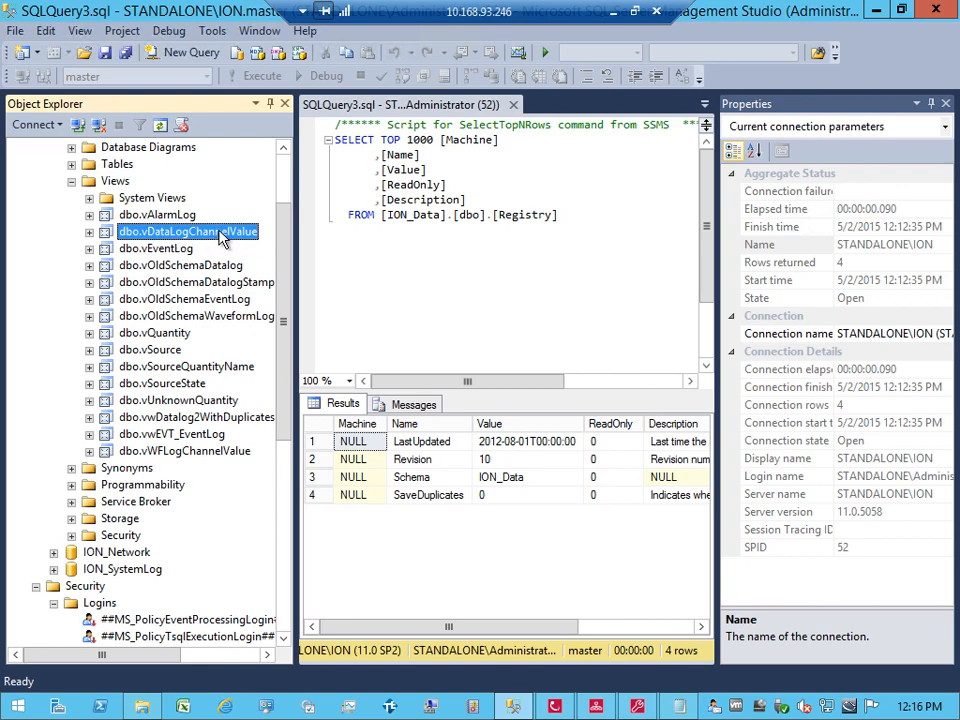
right_click(238, 234)
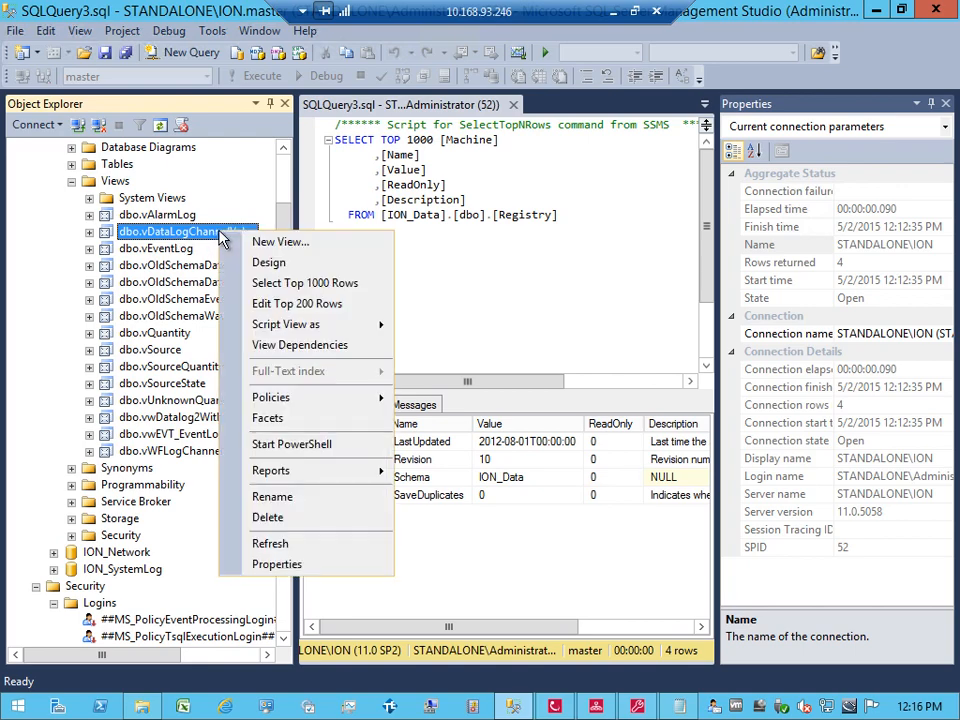
Step: Select the top 1000 rows of dbo.vDataLogChannelValue and widen the query and results area
click(265, 283)
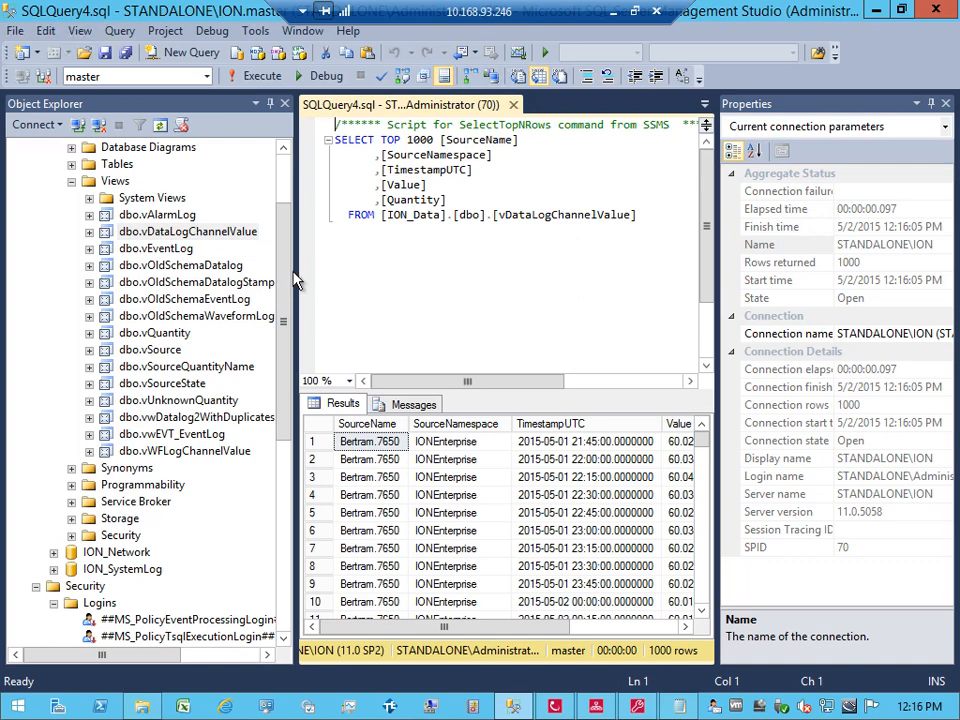
drag(295, 271, 193, 259)
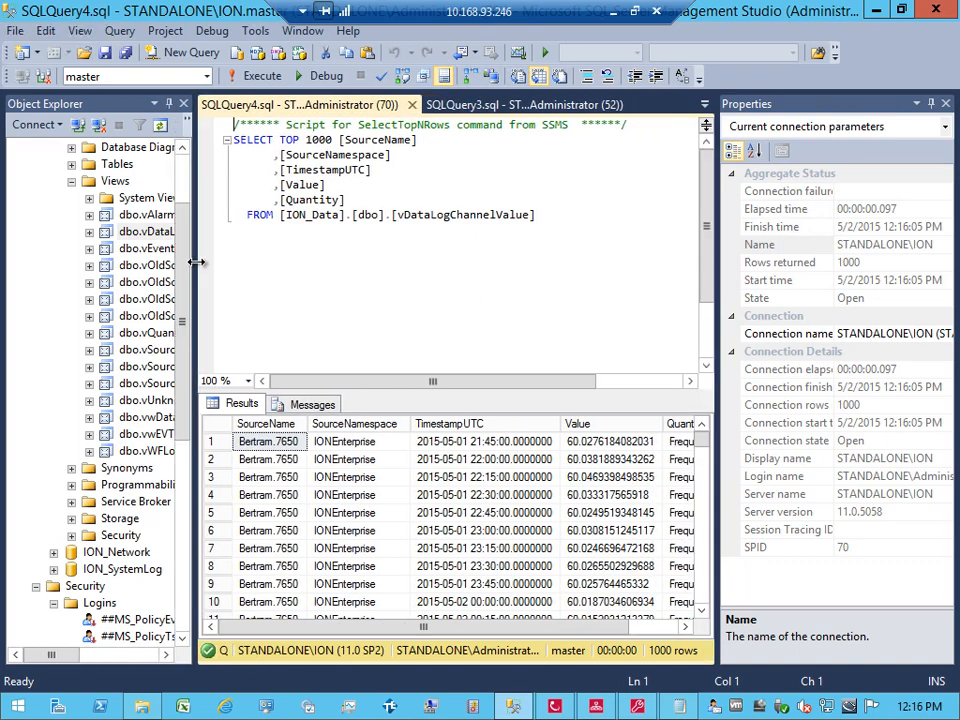
drag(718, 272, 790, 277)
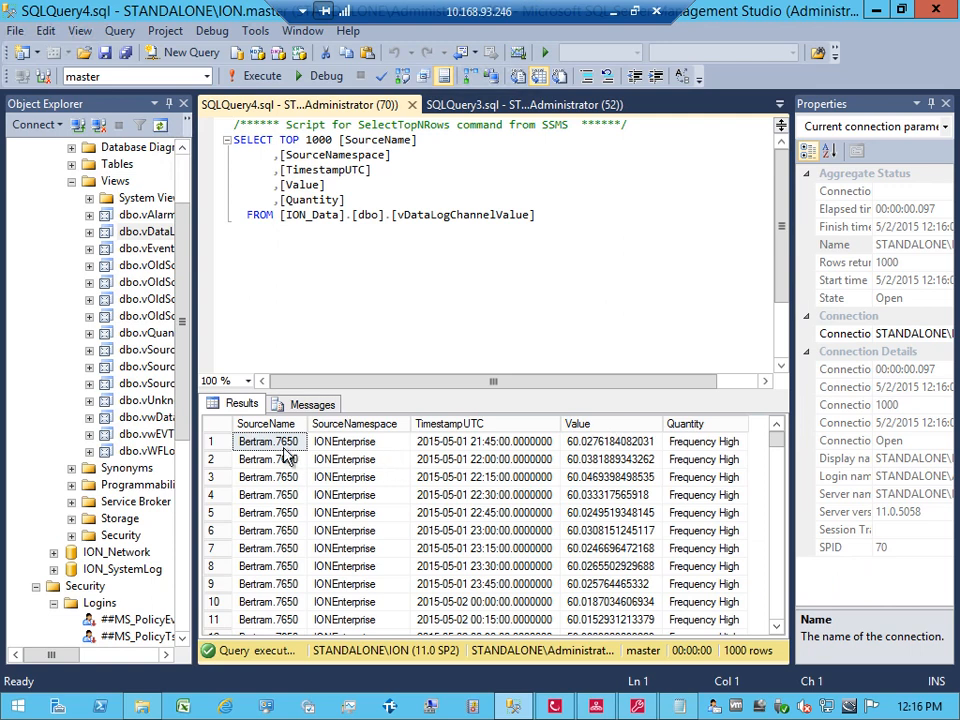
Step: Inspect row 1's SourceName, SourceNamespace, TimestampUTC, Value and Quantity, then select the 1000 after TOP
click(282, 449)
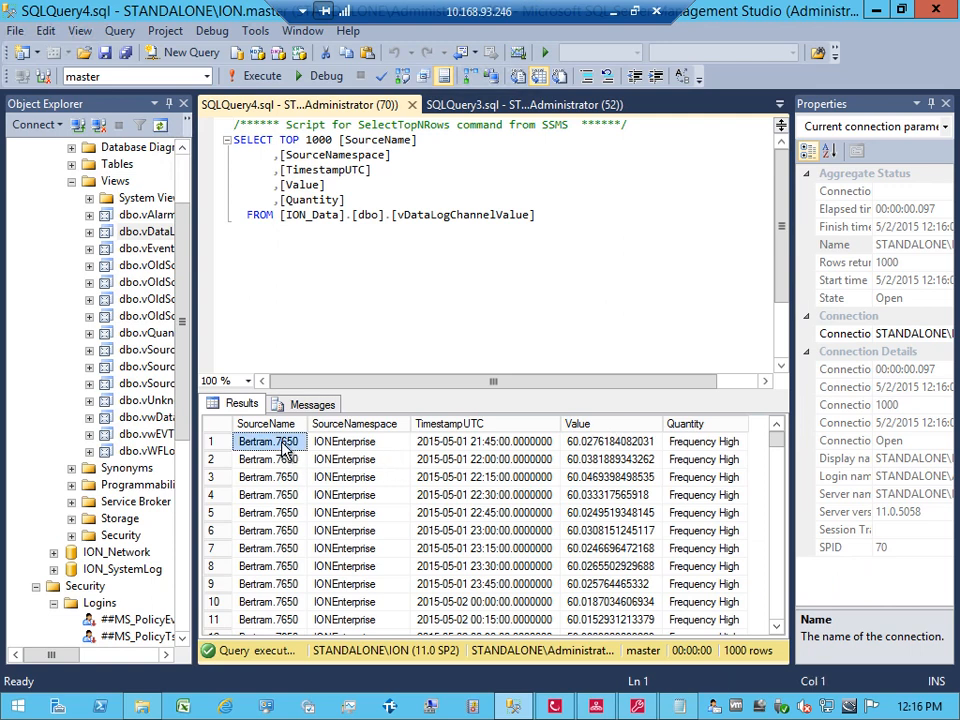
key(Right)
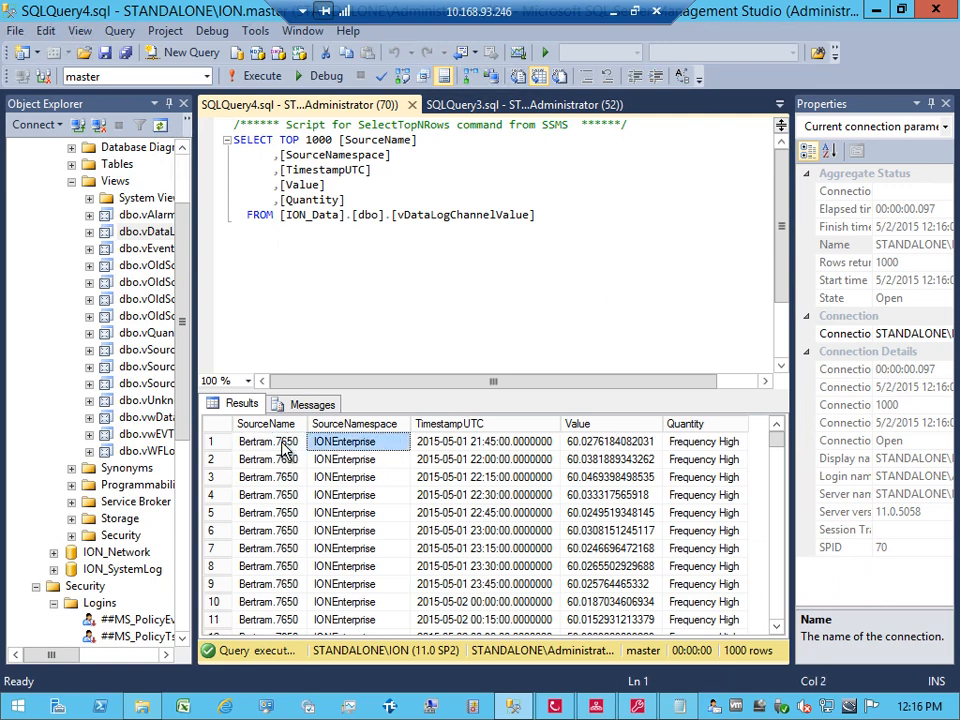
key(Right)
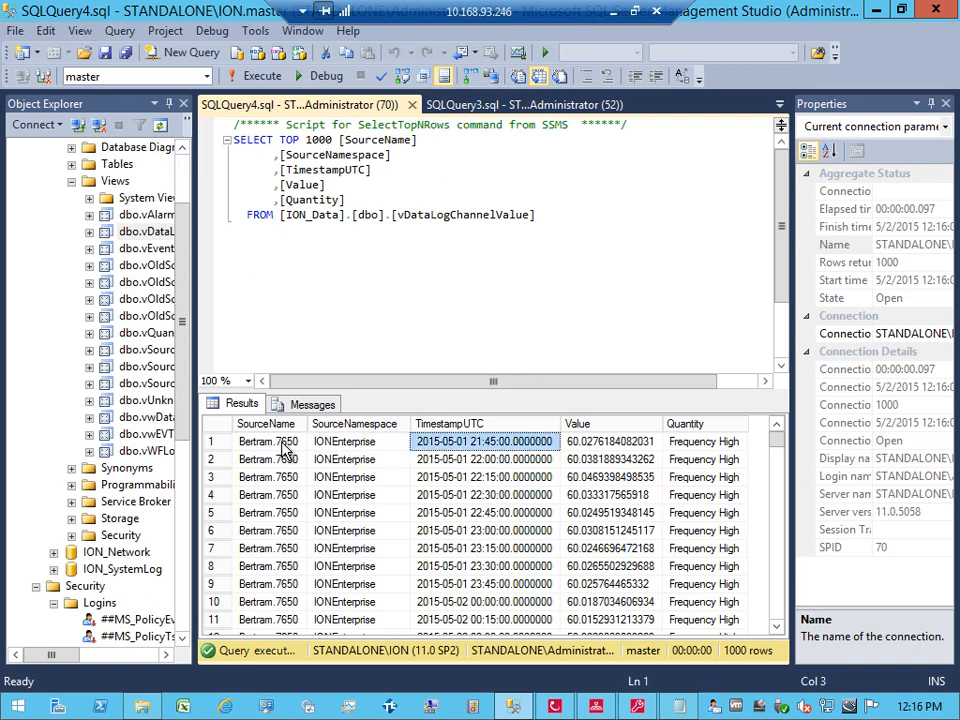
key(Right)
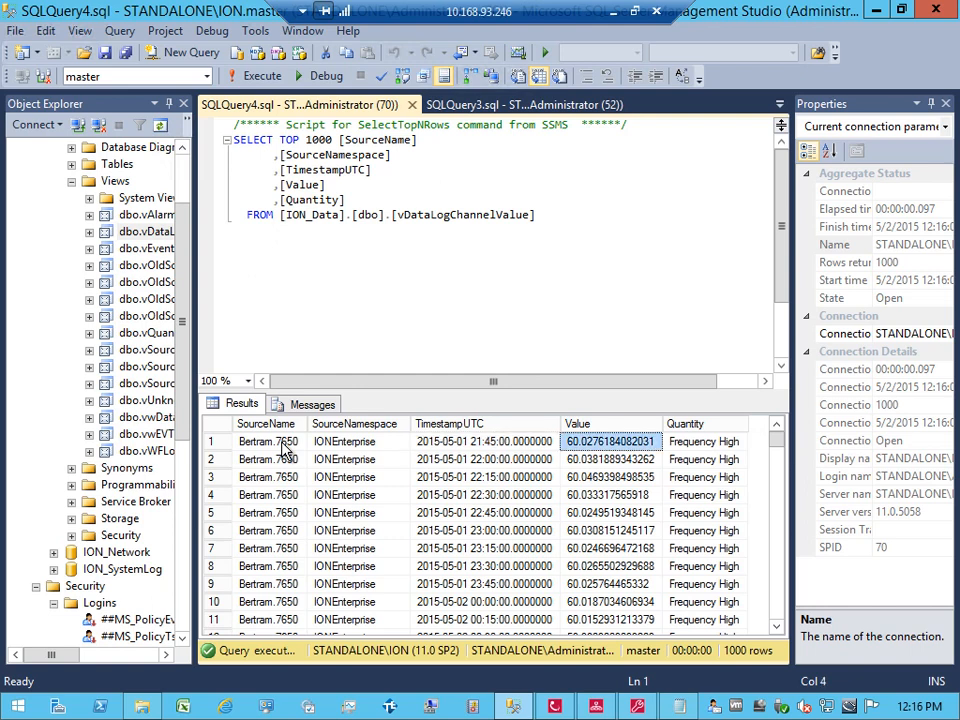
key(Right)
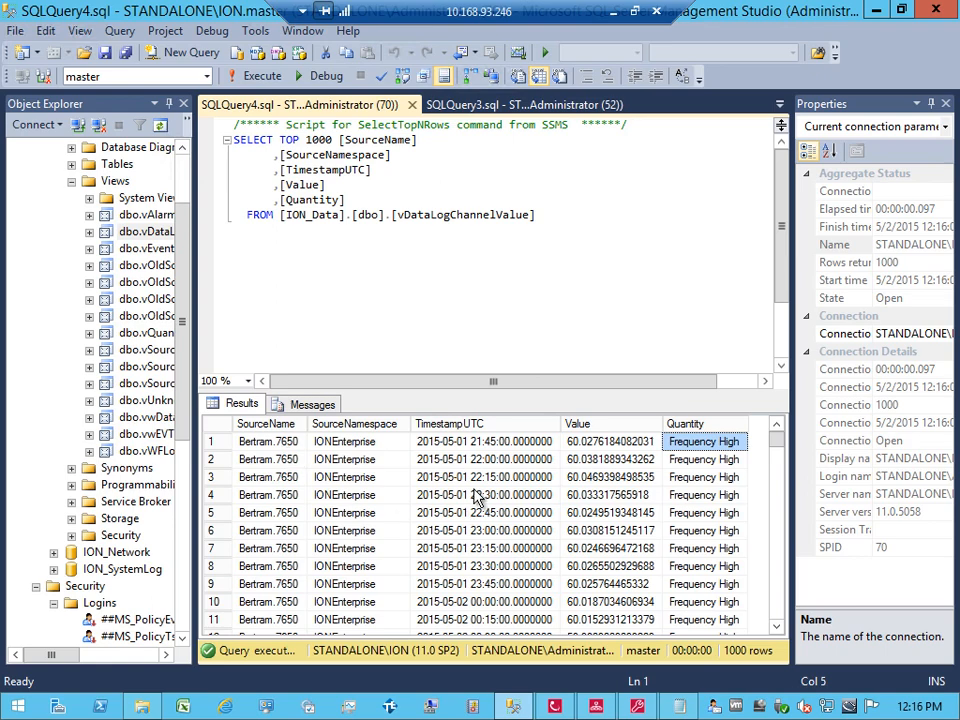
scroll(780, 445, down, 20)
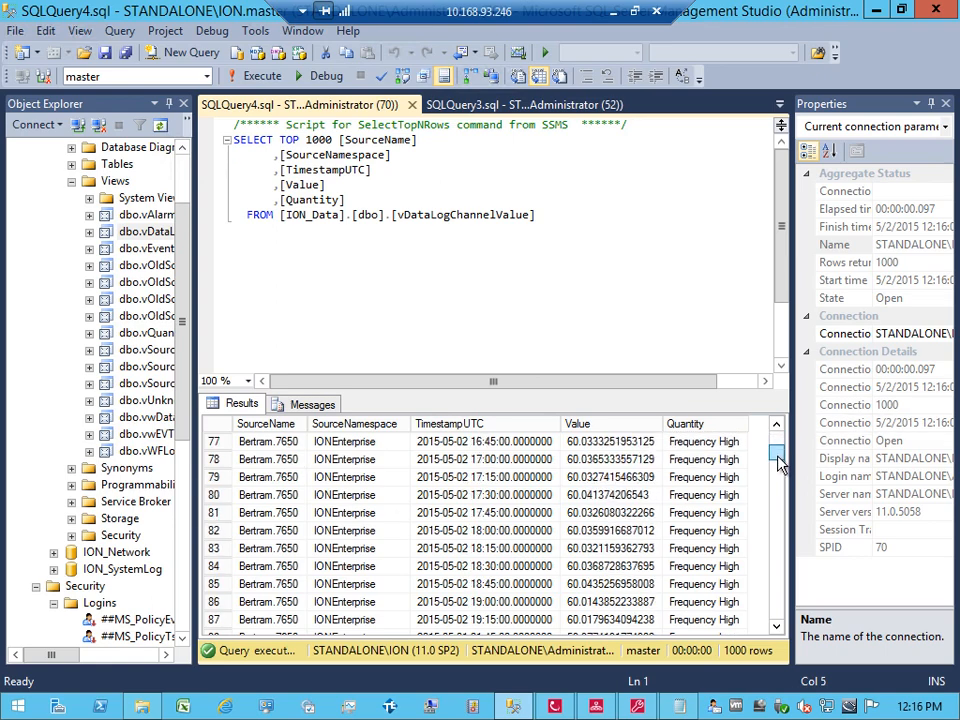
scroll(780, 445, up, 20)
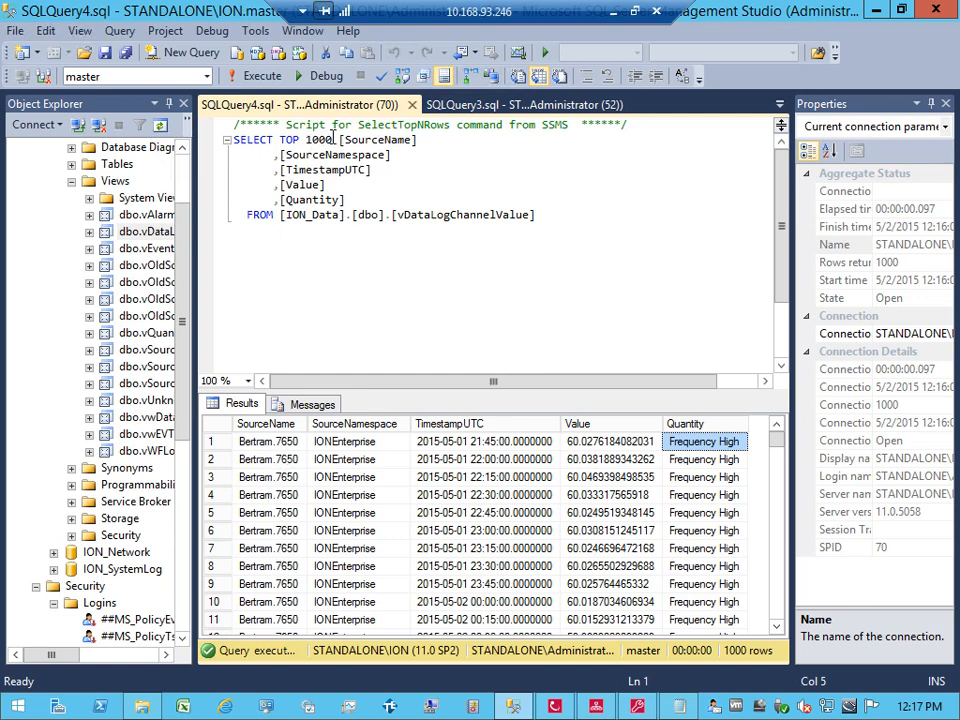
drag(304, 140, 335, 140)
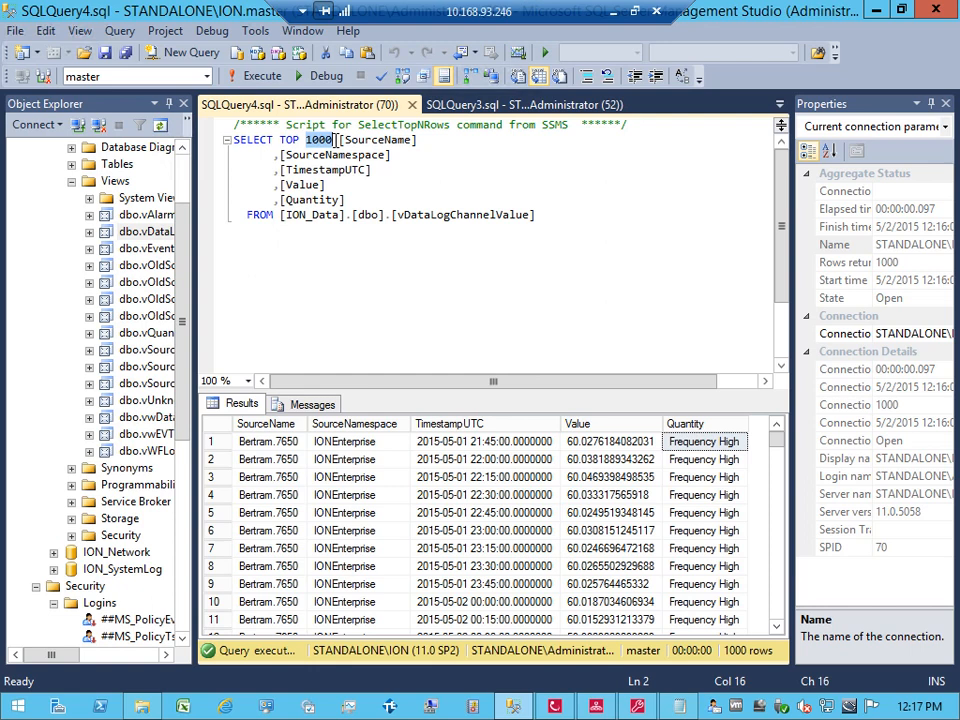
Step: Change the query's row limit from 1000 to TOP 32 and run it
text(32)
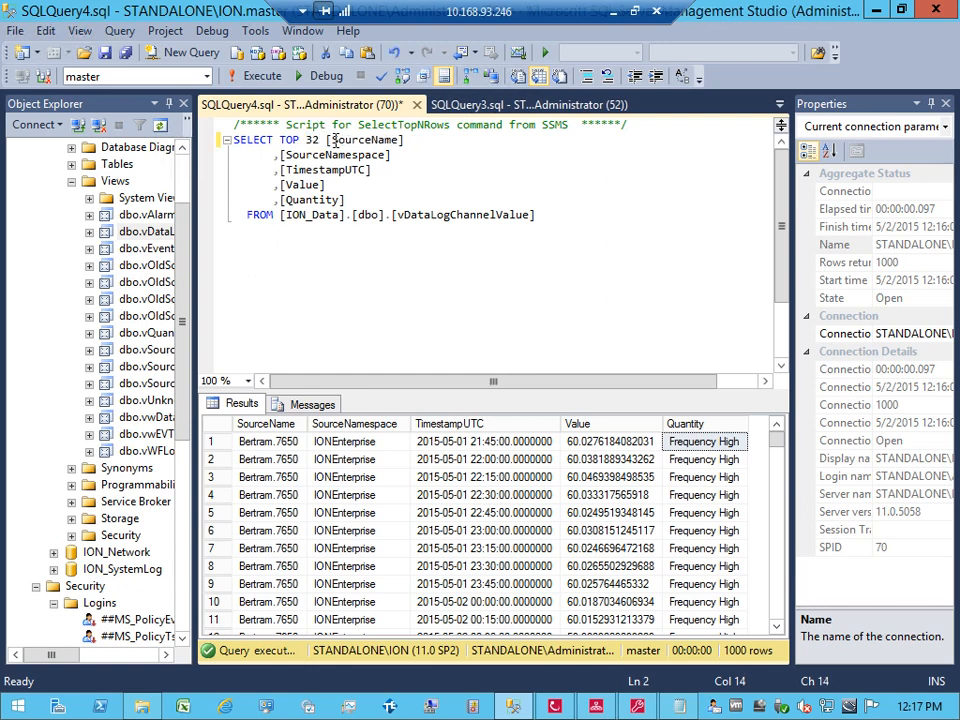
click(255, 76)
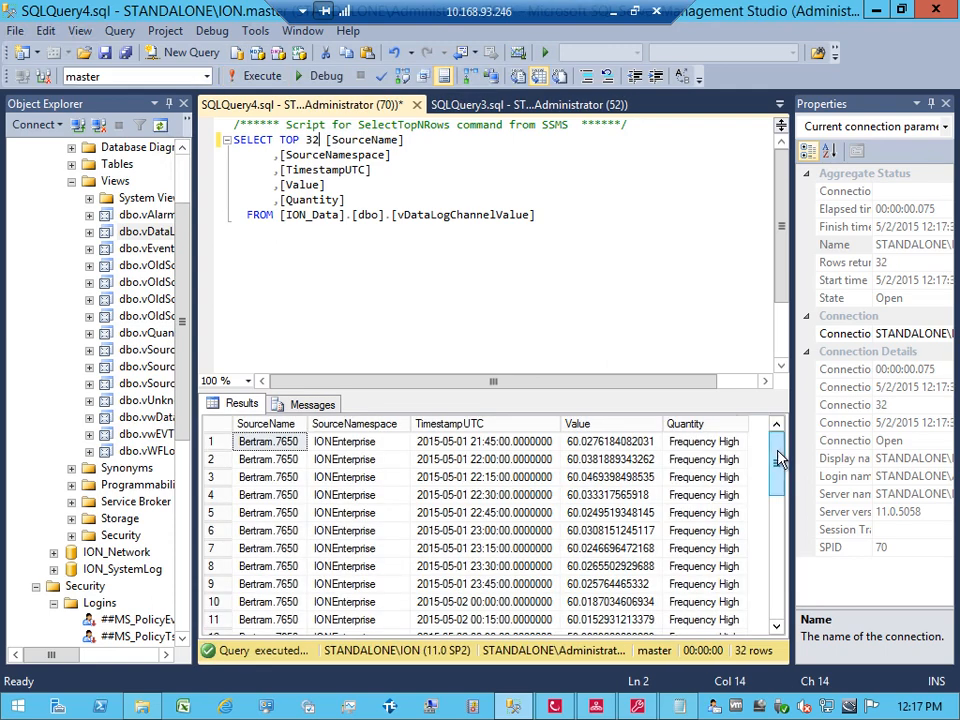
mouse_move(778, 456)
mouse_down()
mouse_move(776, 606)
mouse_move(778, 443)
mouse_up()
Step: Remove the square brackets around SourceName, SourceNamespace, TimestampUTC, Value and Quantity
key(Right)
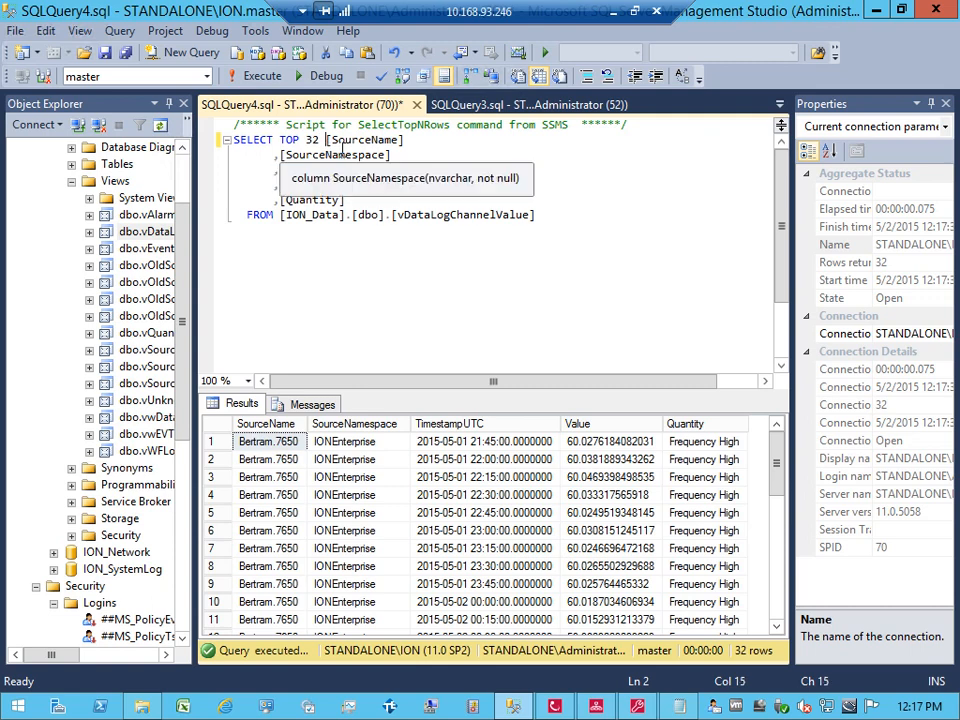
key(Delete)
key(Right)
key(Right)
key(Right)
key(Right)
key(Right)
key(Right)
key(Right)
key(Right)
key(Right)
key(Right)
key(Right)
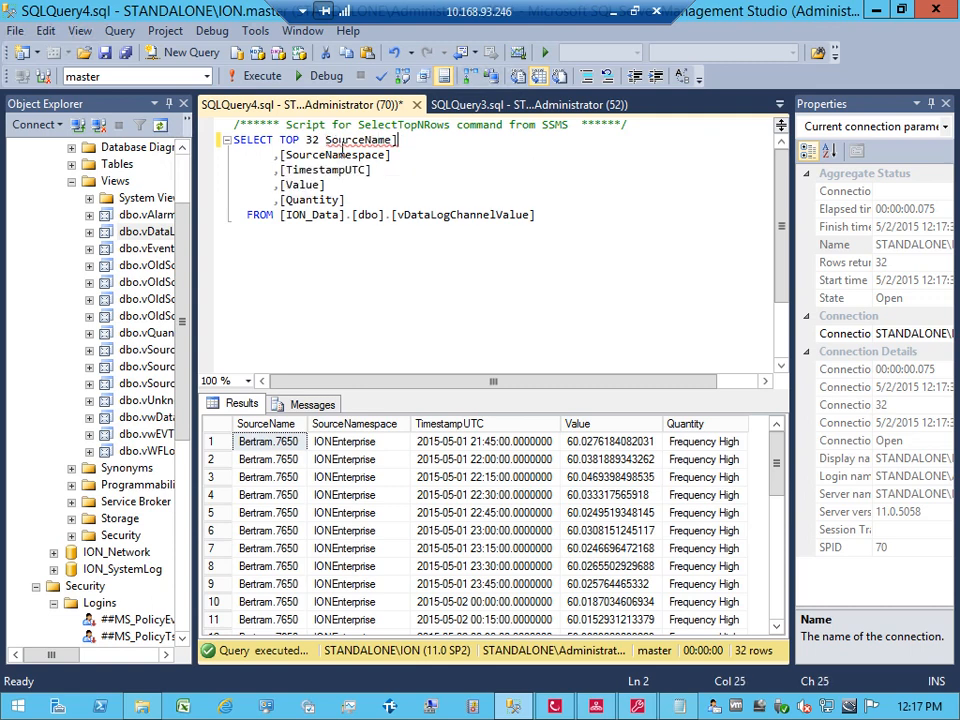
key(BackSpace)
key(Down)
key(BackSpace)
key(Left)
key(Left)
key(Left)
key(Left)
key(Left)
key(Left)
key(Left)
key(Left)
key(Left)
key(Left)
key(Left)
key(Left)
key(Left)
key(Left)
key(Left)
key(Left)
key(Delete)
key(Down)
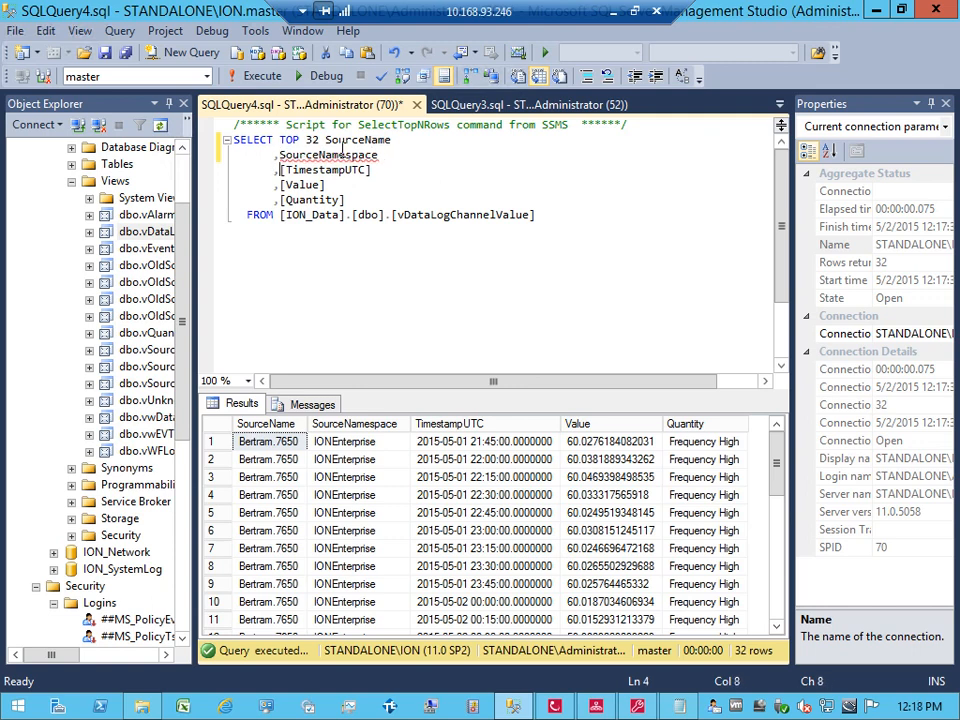
key(Delete)
key(Right)
key(Right)
key(Right)
key(Right)
key(Right)
key(Right)
key(Right)
key(Right)
key(Right)
key(Right)
key(Right)
key(Right)
key(Right)
key(BackSpace)
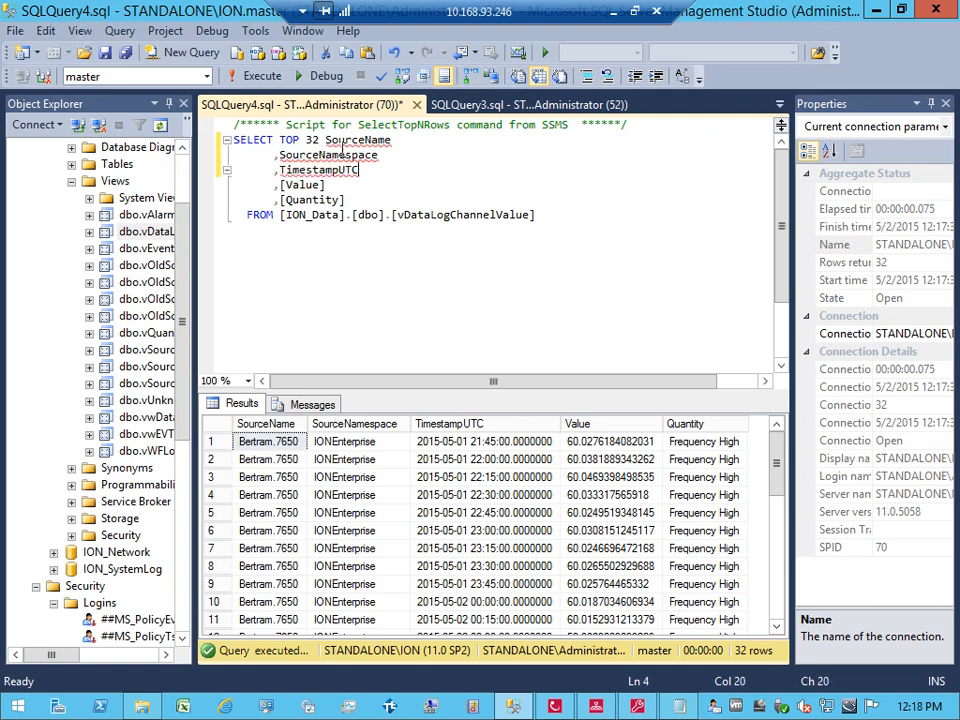
key(Down)
key(BackSpace)
key(Left)
key(Left)
key(Left)
key(Left)
key(Left)
key(BackSpace)
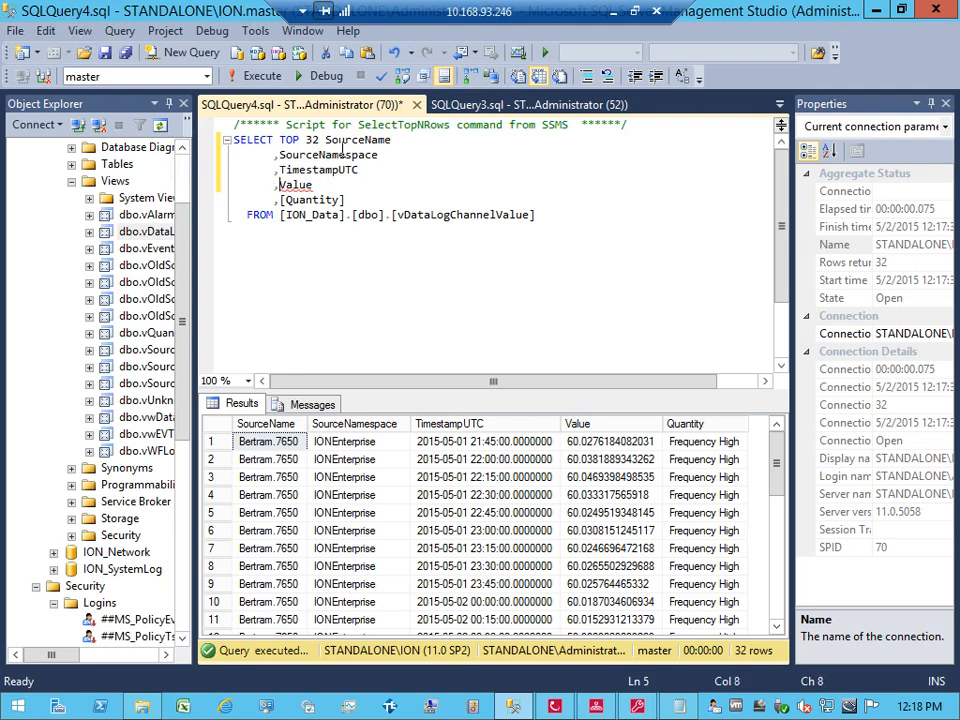
key(Down)
key(Delete)
key(End)
key(BackSpace)
key(BackSpace)
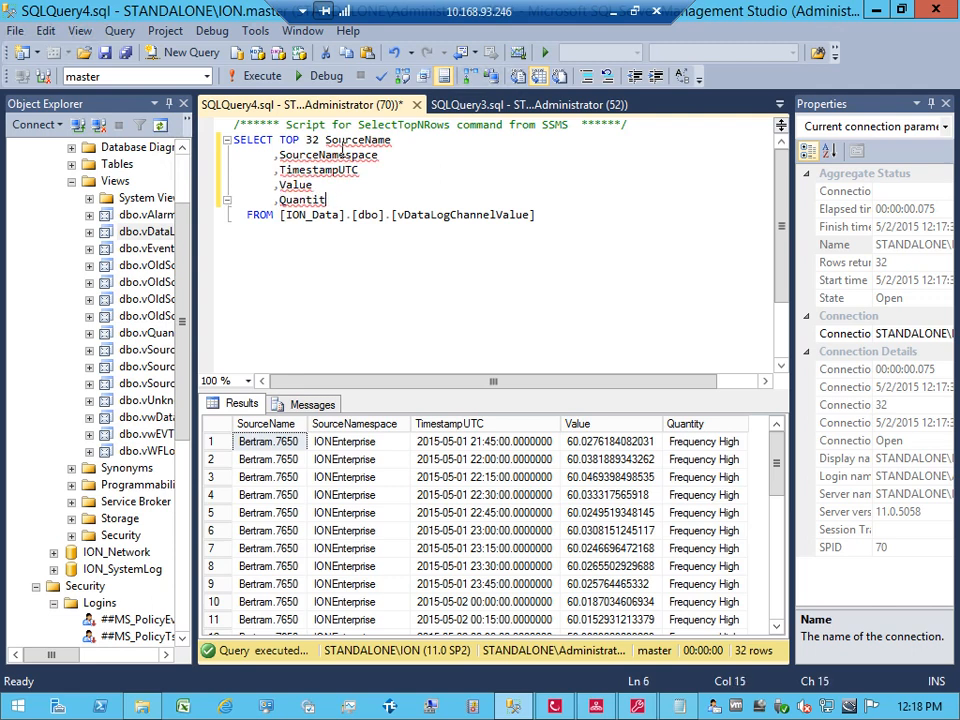
text(y)
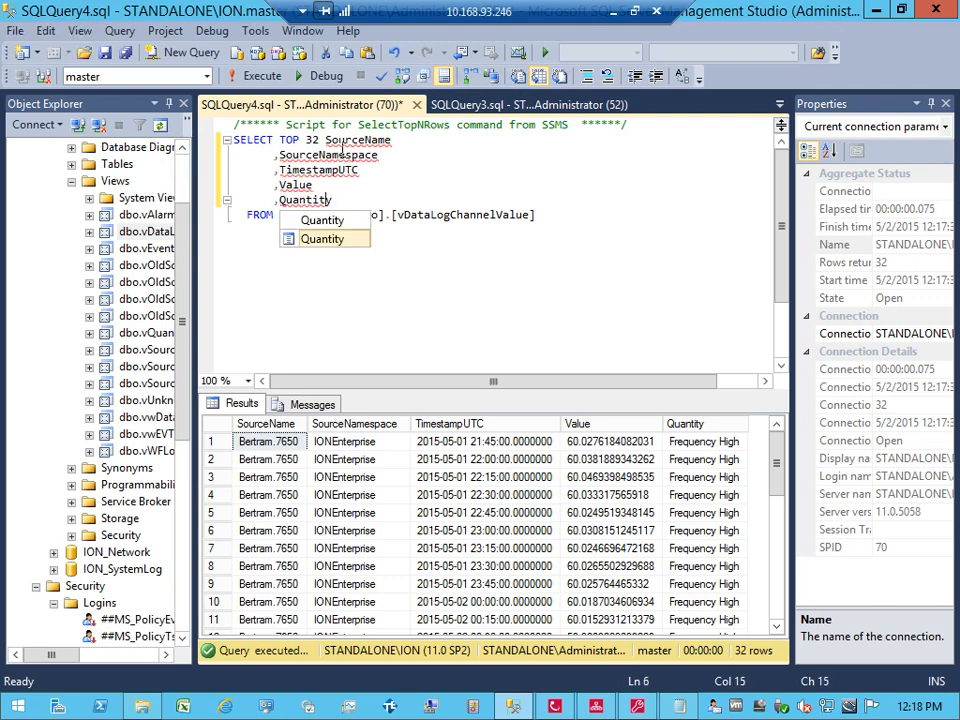
Step: Reduce the FROM line to plain vDataLogChannelValue, rerun the query, and select it all
click(393, 215)
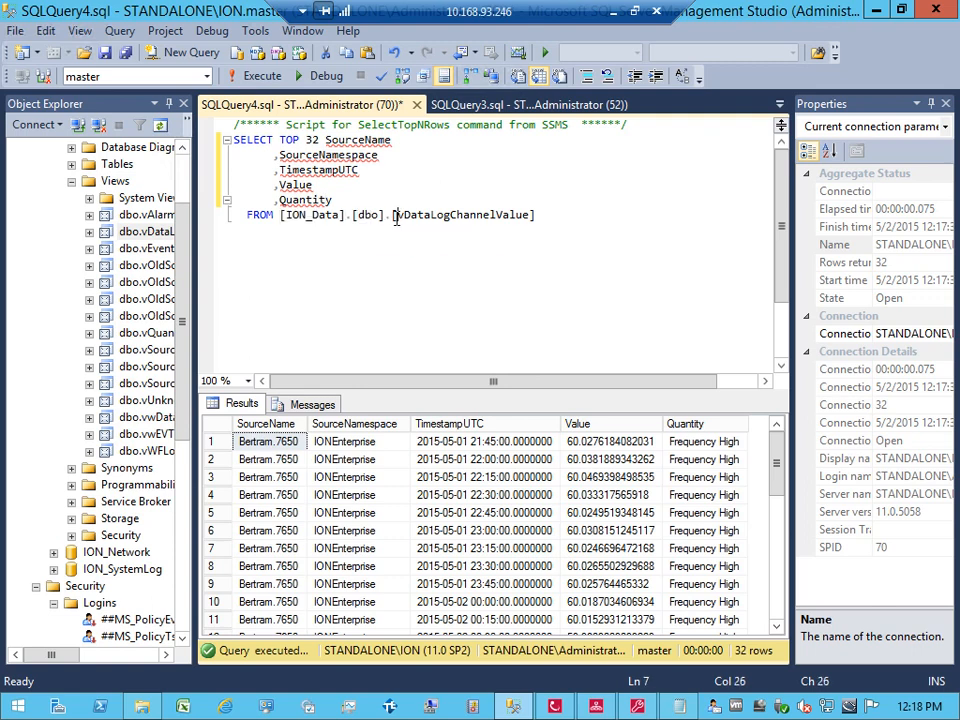
key(Delete)
key(BackSpace)
key(BackSpace)
key(BackSpace)
key(BackSpace)
key(BackSpace)
key(BackSpace)
key(BackSpace)
key(BackSpace)
key(BackSpace)
key(BackSpace)
key(BackSpace)
key(BackSpace)
key(BackSpace)
key(BackSpace)
key(BackSpace)
key(BackSpace)
key(BackSpace)
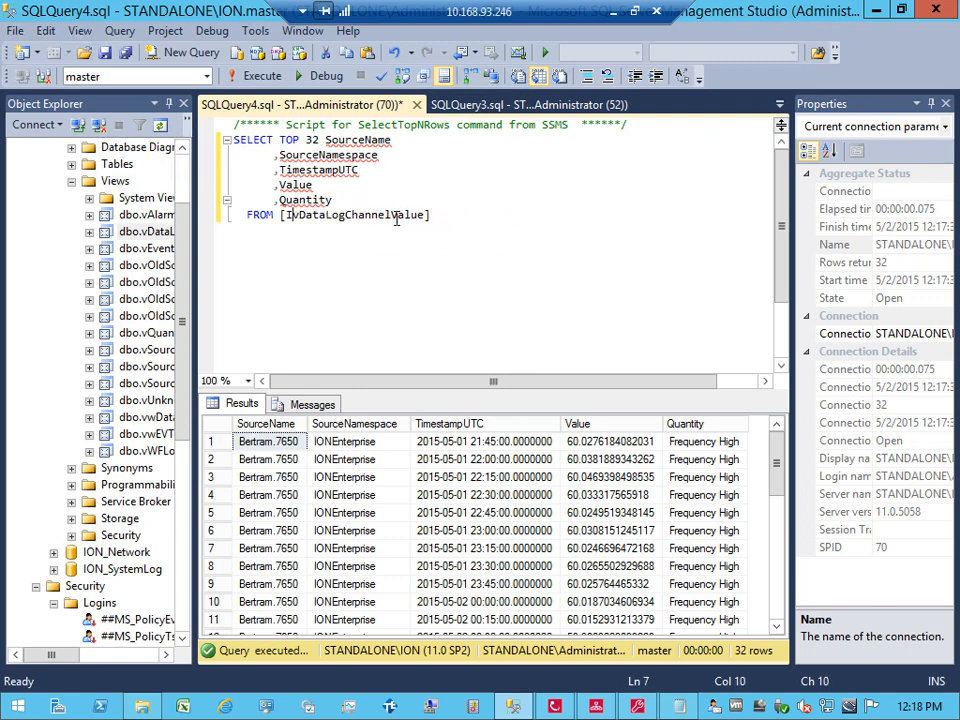
key(End)
key(BackSpace)
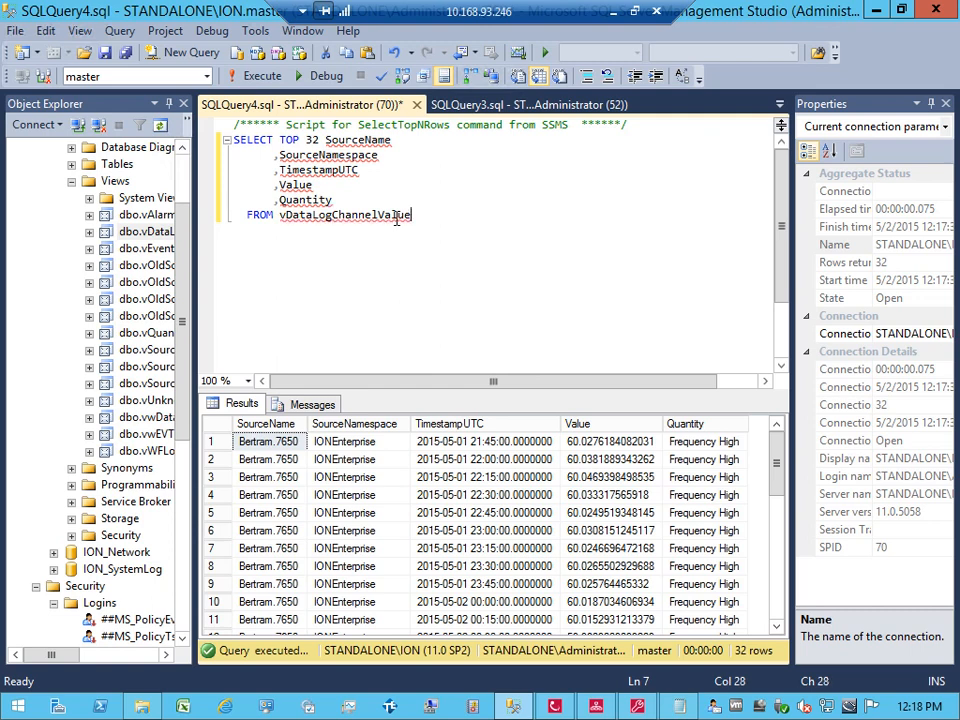
click(257, 77)
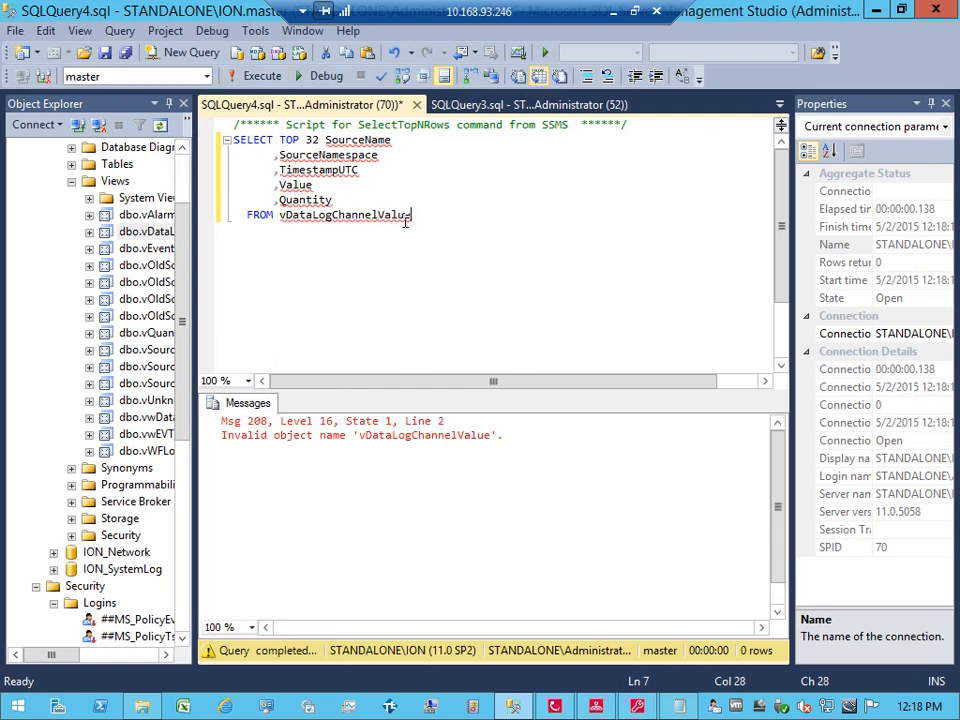
drag(416, 218, 206, 141)
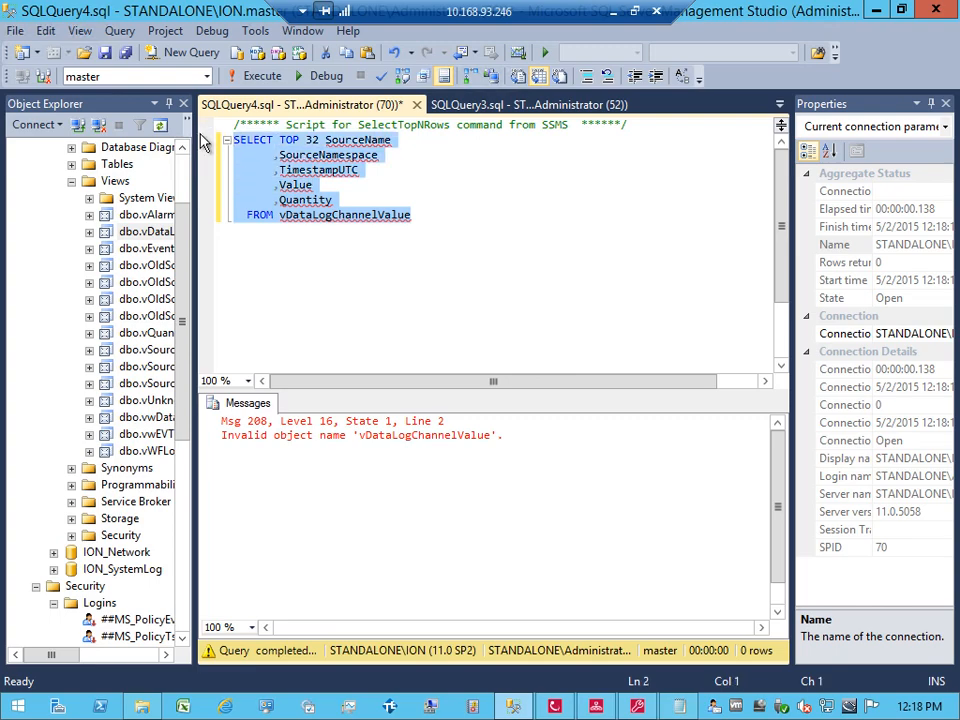
Step: Paste the TOP 32 query into Database Import 1's DIM1 SQL Query register and save the setup
click(554, 707)
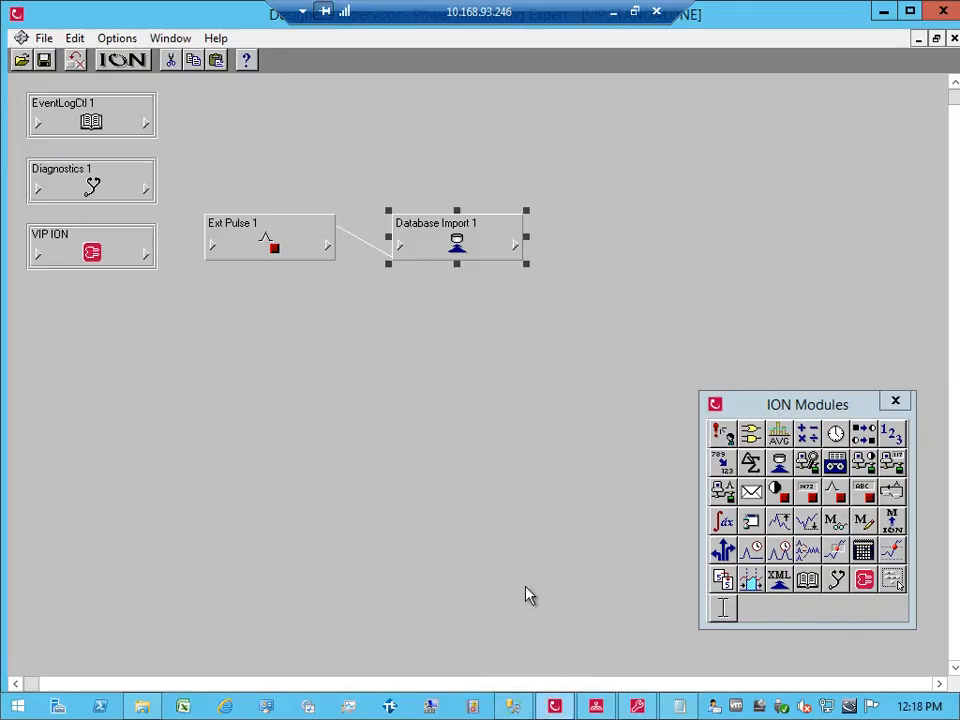
right_click(485, 261)
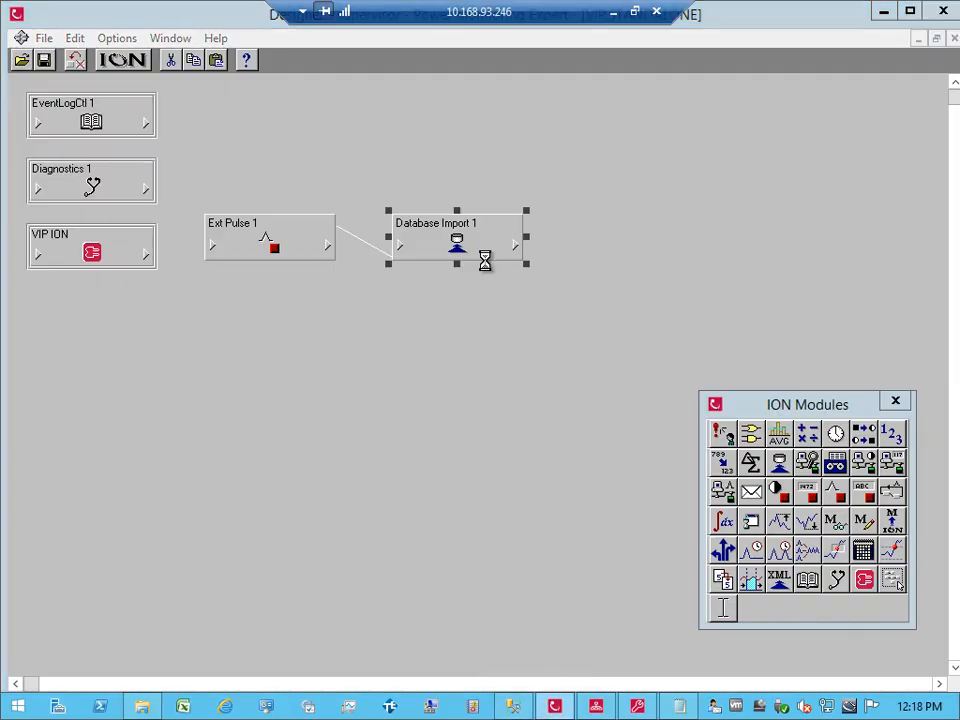
double_click(426, 281)
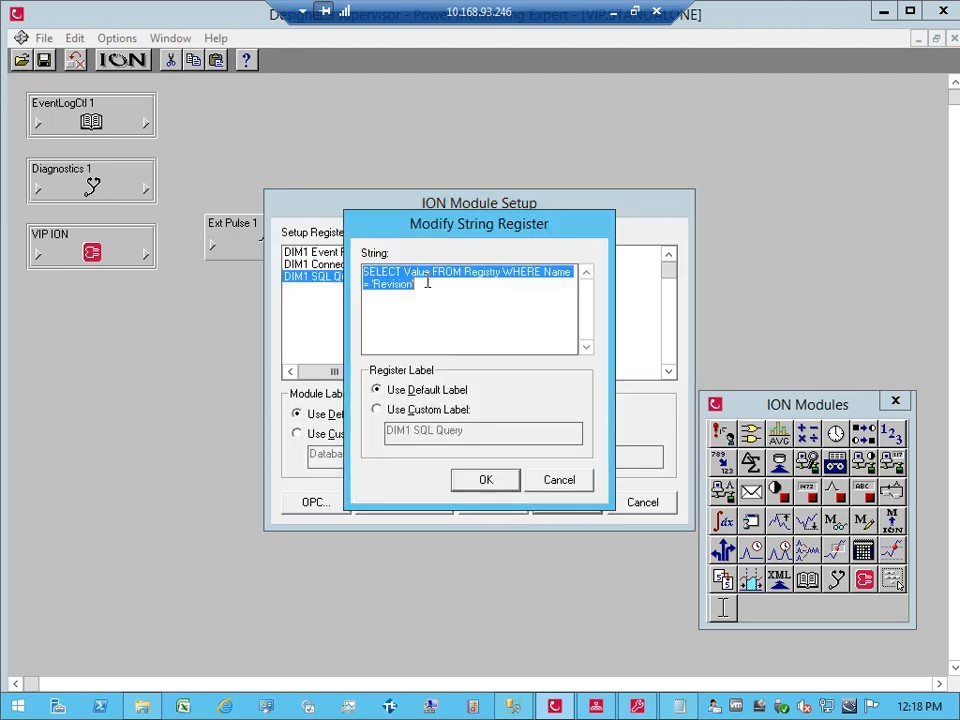
text(SELECT TOP 32 SourceName 	,SourceNamespace 	,TimestampUTC 	,Value 	,Quantity FROM vDataLogChannelValue)
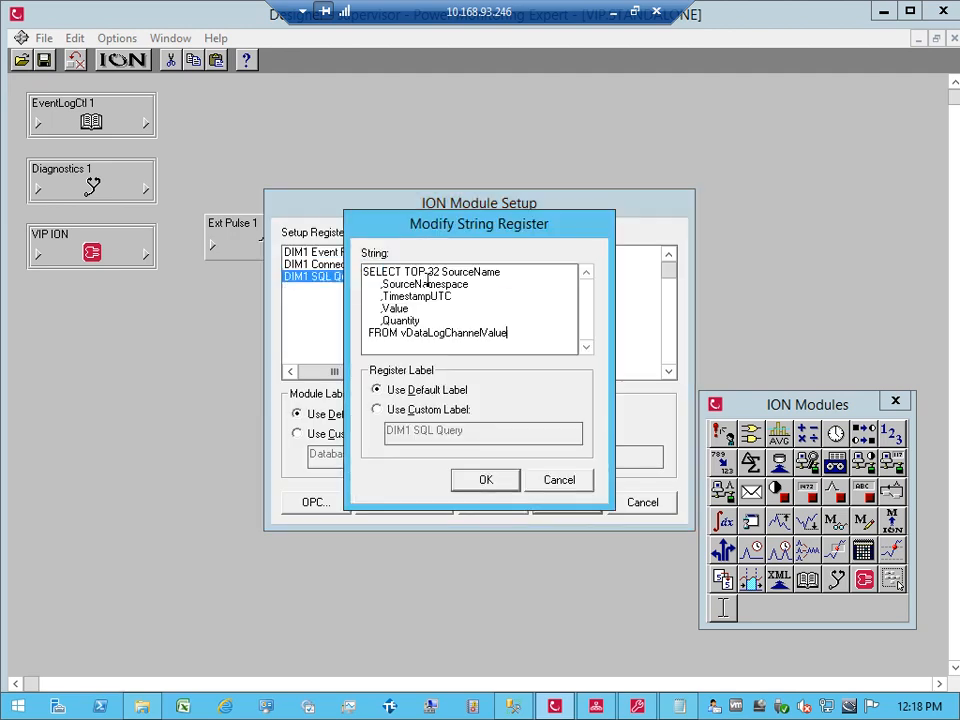
click(486, 481)
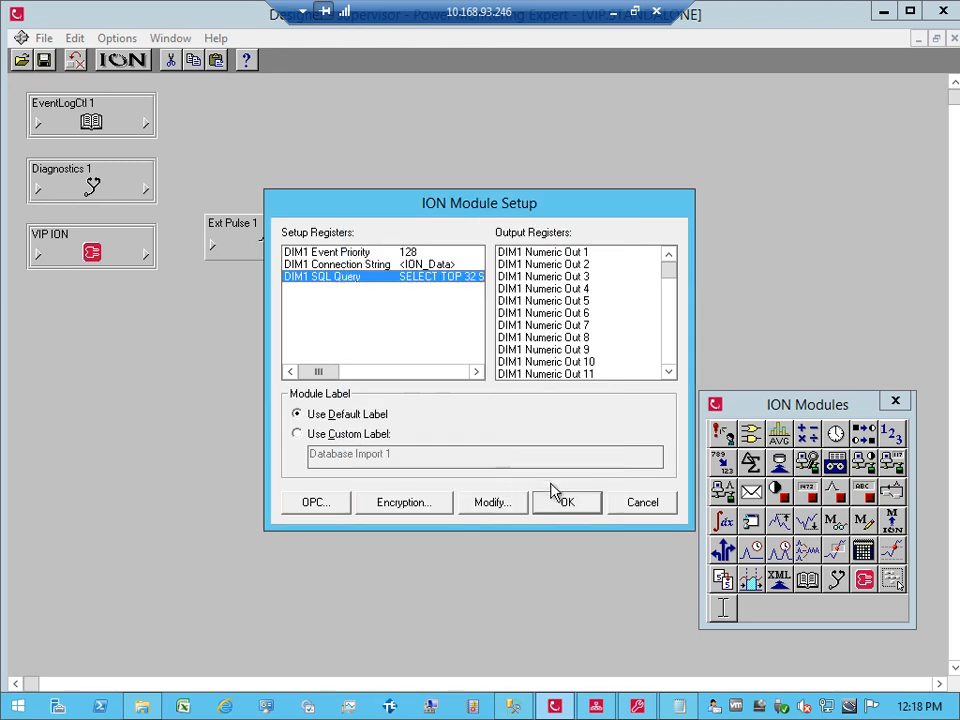
click(565, 505)
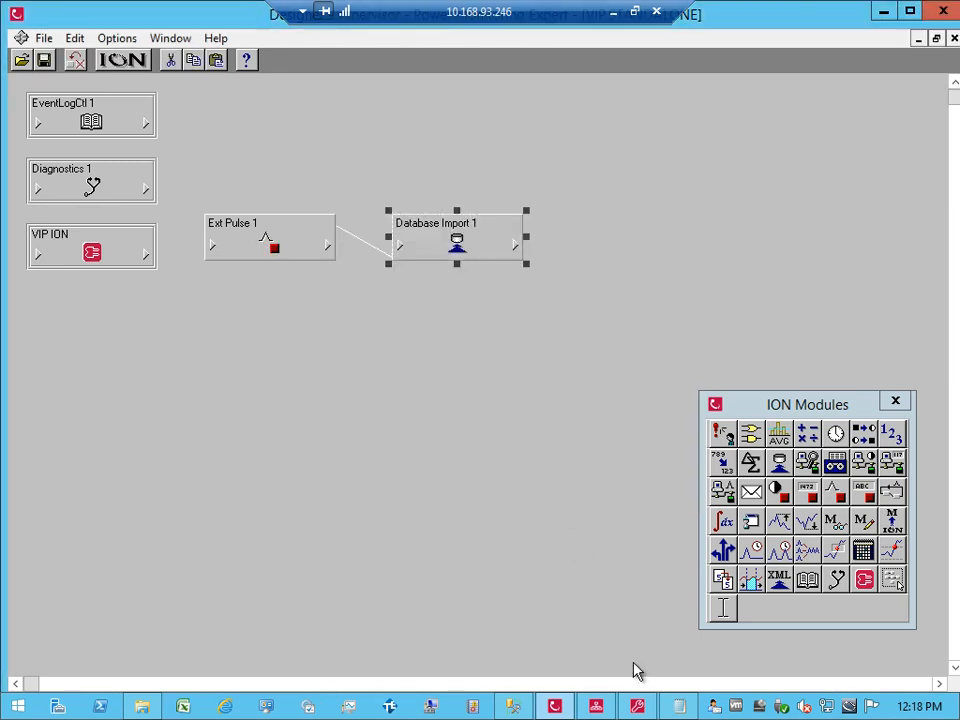
click(598, 707)
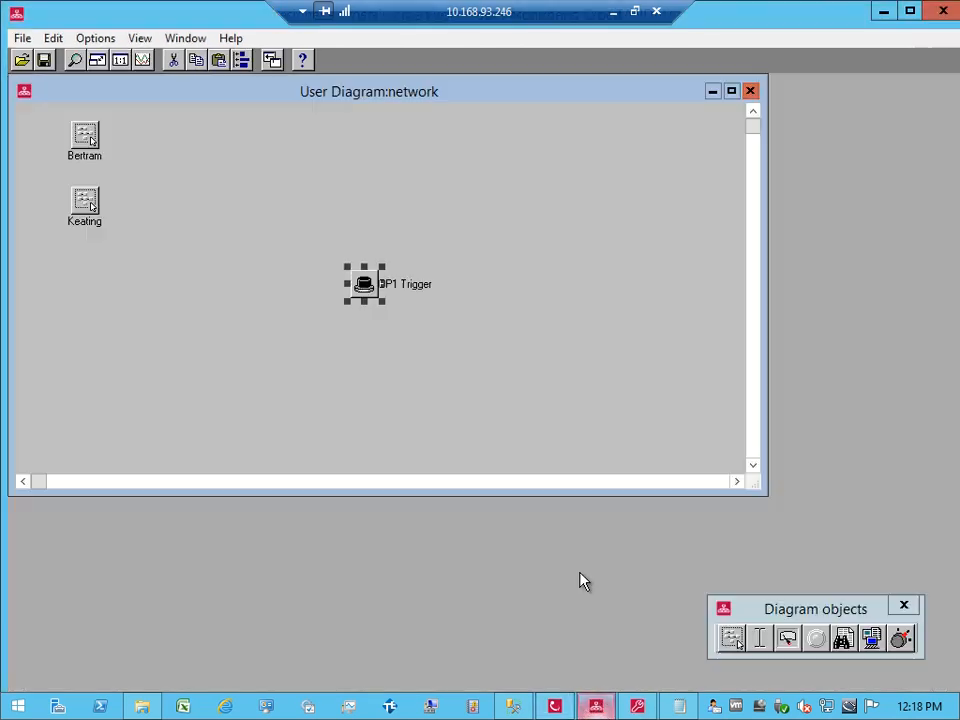
Step: Fire SP1 Trigger and confirm Database Import 1's String Out 1–32 now read Bertram.7650
click(364, 281)
click(432, 422)
click(557, 707)
click(508, 250)
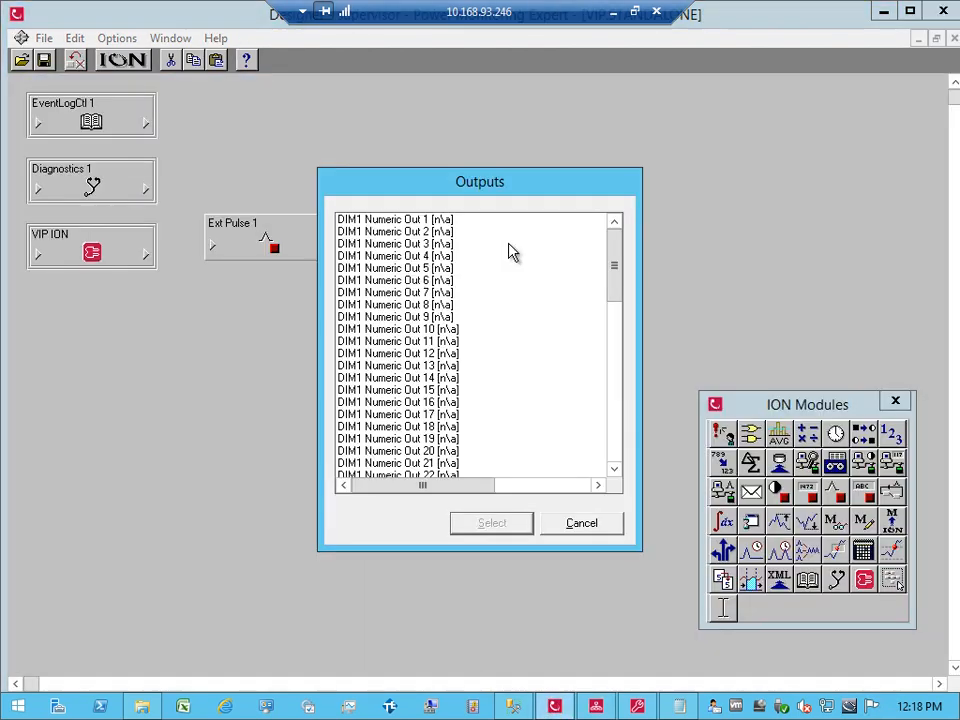
drag(615, 265, 619, 379)
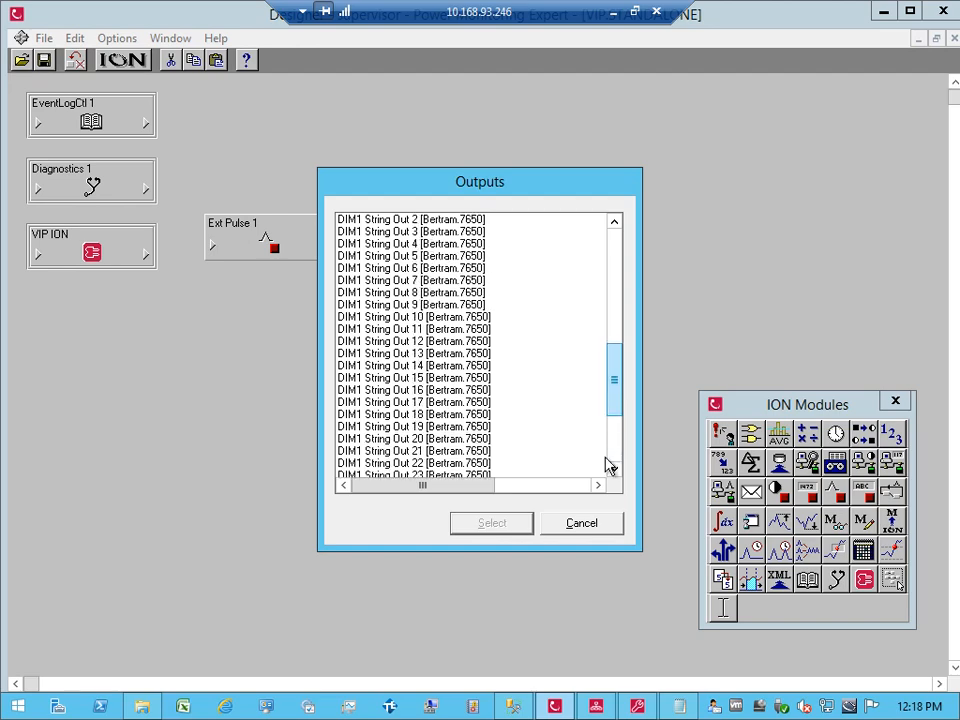
click(512, 706)
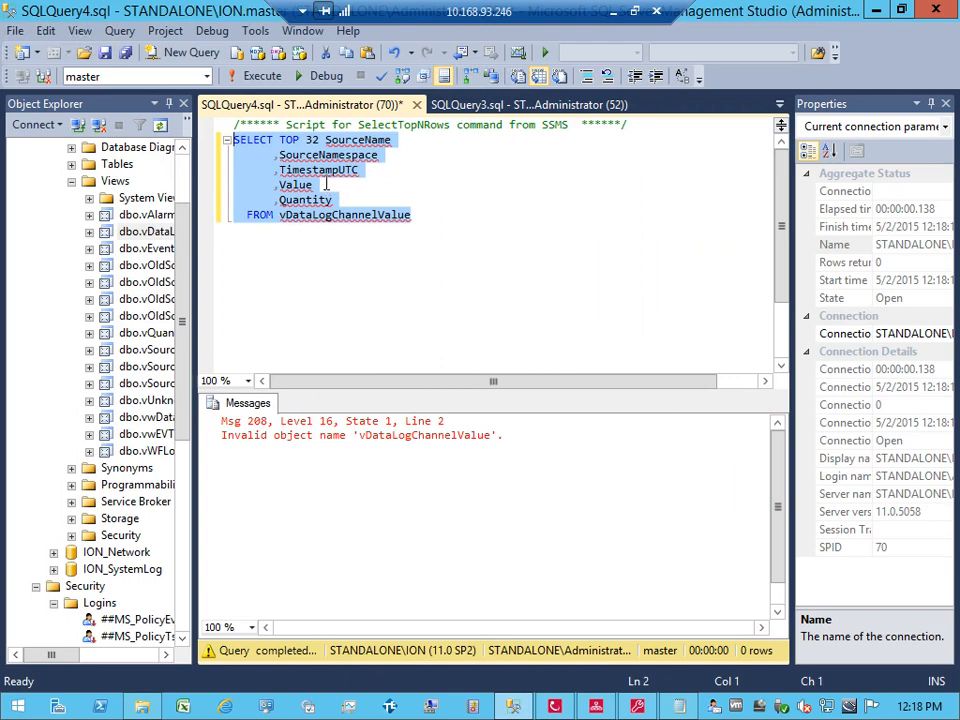
Step: Delete the SourceName, SourceNamespace, TimestampUTC and Quantity columns, leaving SELECT TOP 32 Value, and select the query
double_click(330, 140)
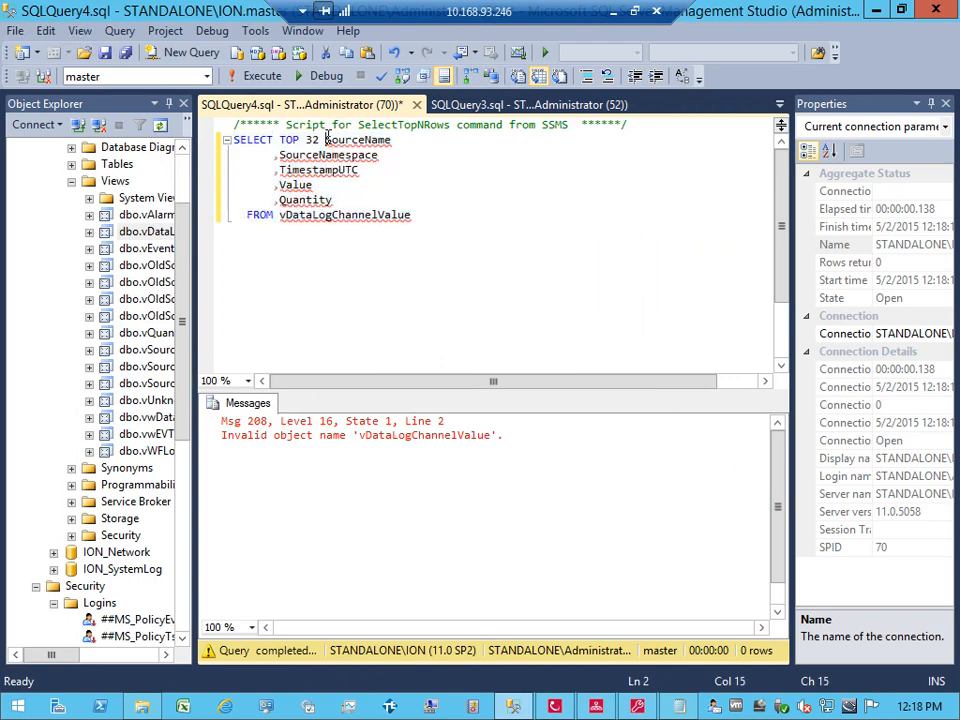
drag(333, 145, 369, 167)
key(Delete)
key(Delete)
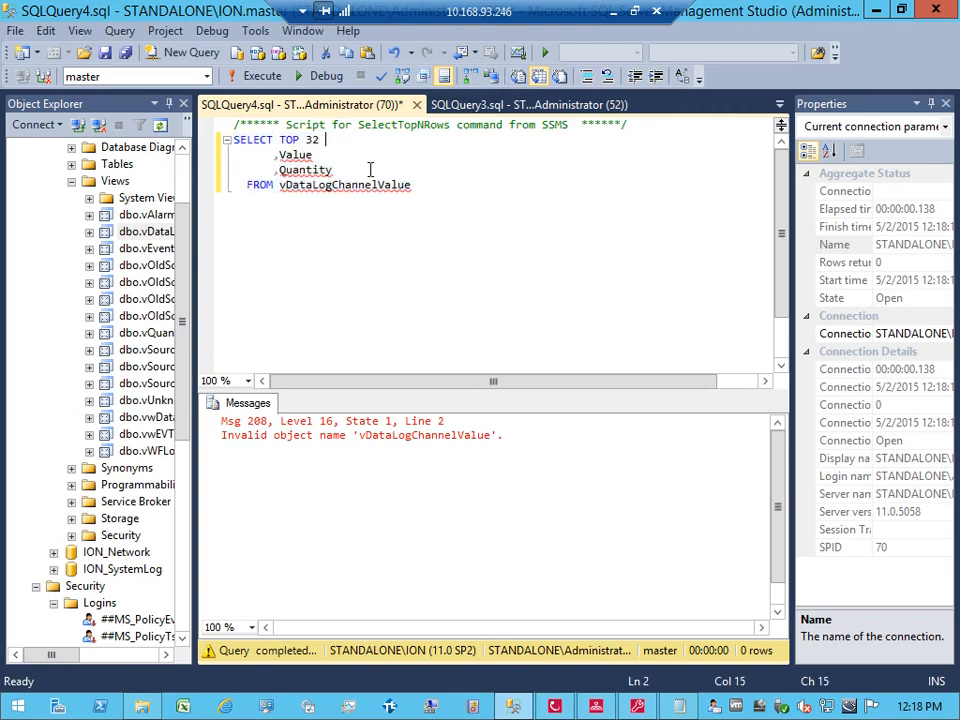
key(Delete)
key(Delete)
key(Delete)
key(Delete)
key(Delete)
key(Delete)
key(Delete)
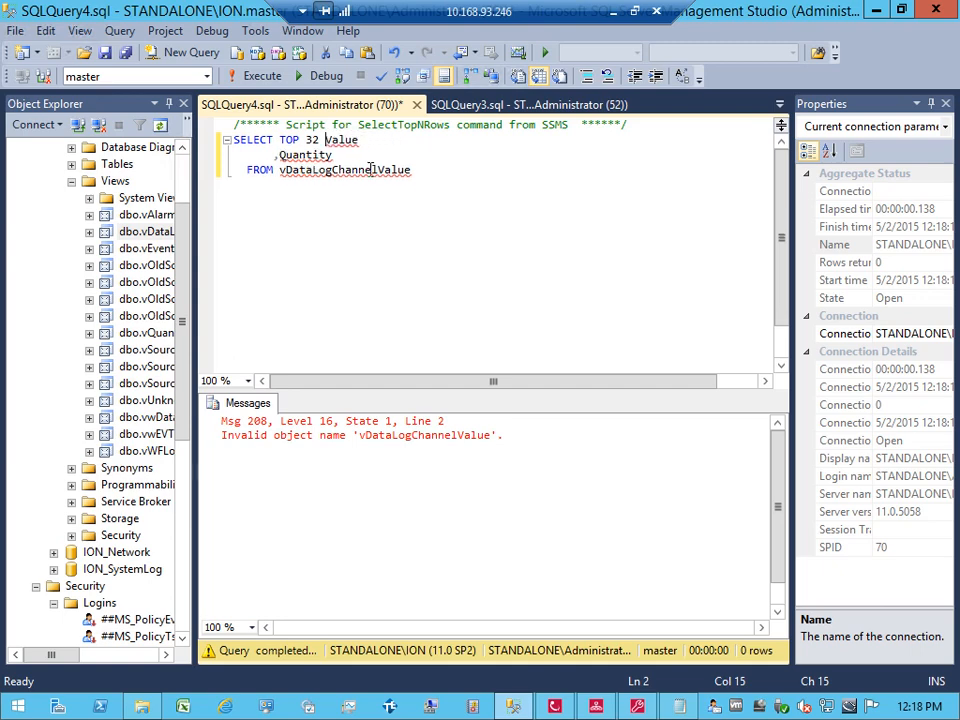
key(shift+Home)
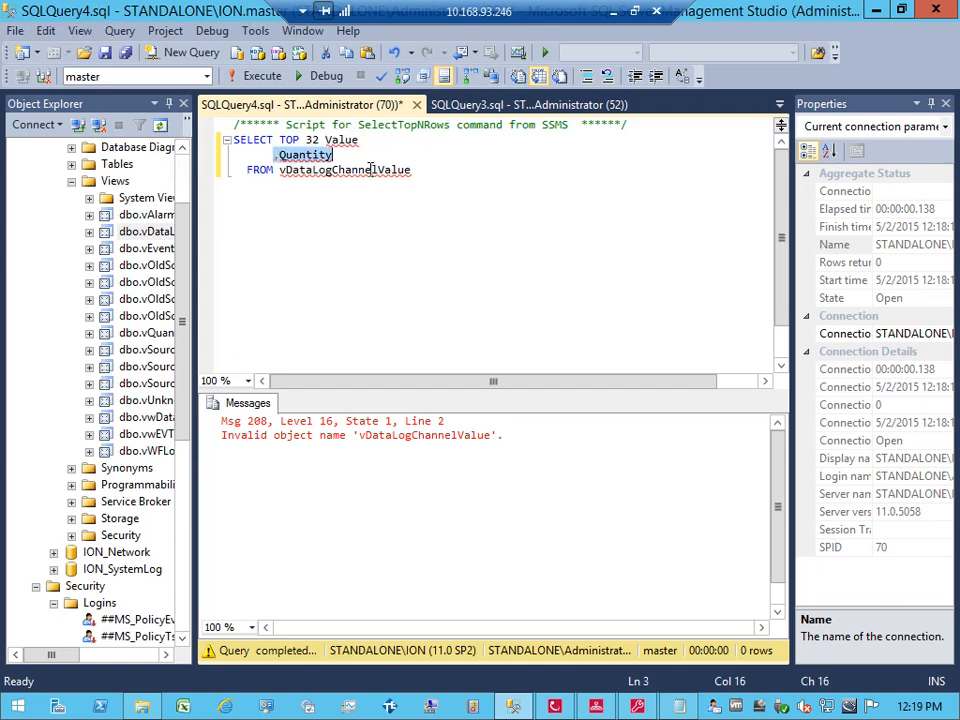
key(BackSpace)
key(BackSpace)
key(BackSpace)
key(BackSpace)
key(BackSpace)
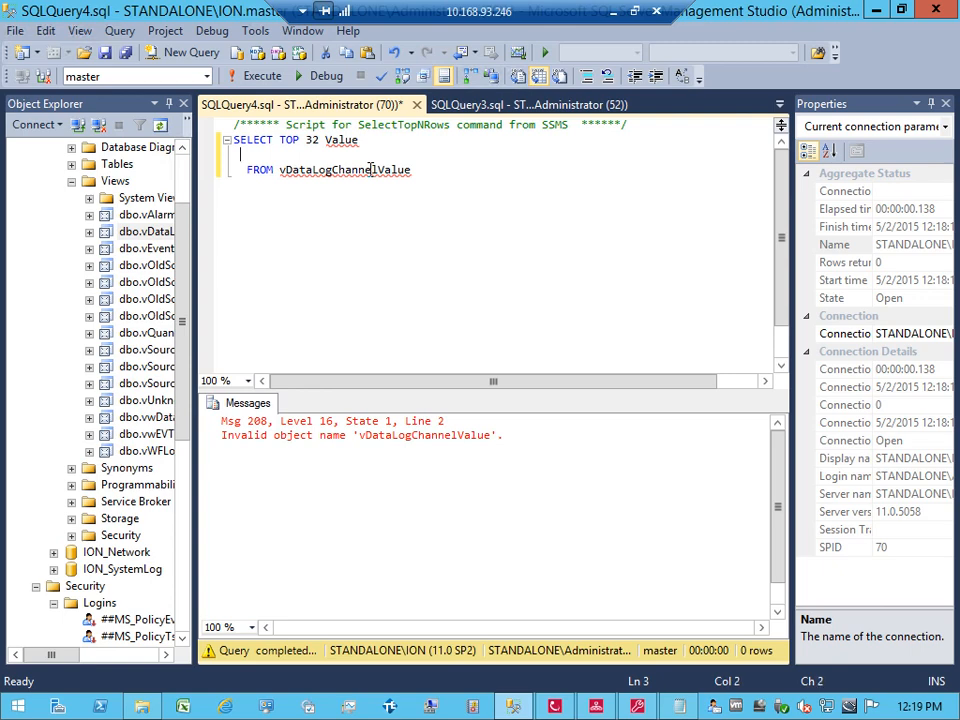
key(BackSpace)
key(BackSpace)
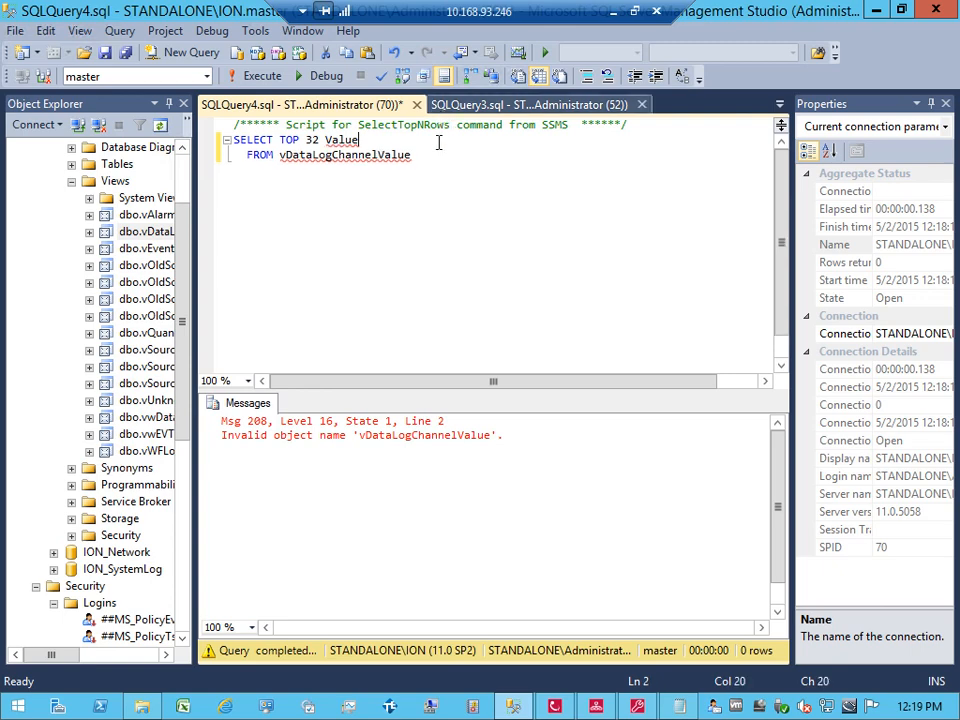
drag(418, 158, 209, 140)
key(ctrl+c)
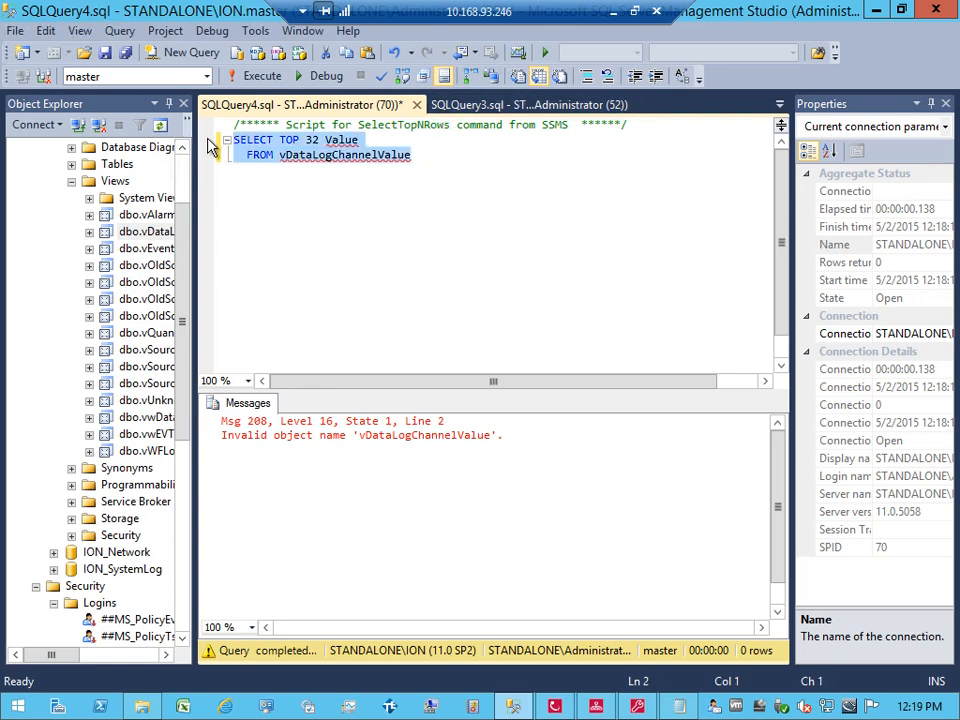
click(557, 708)
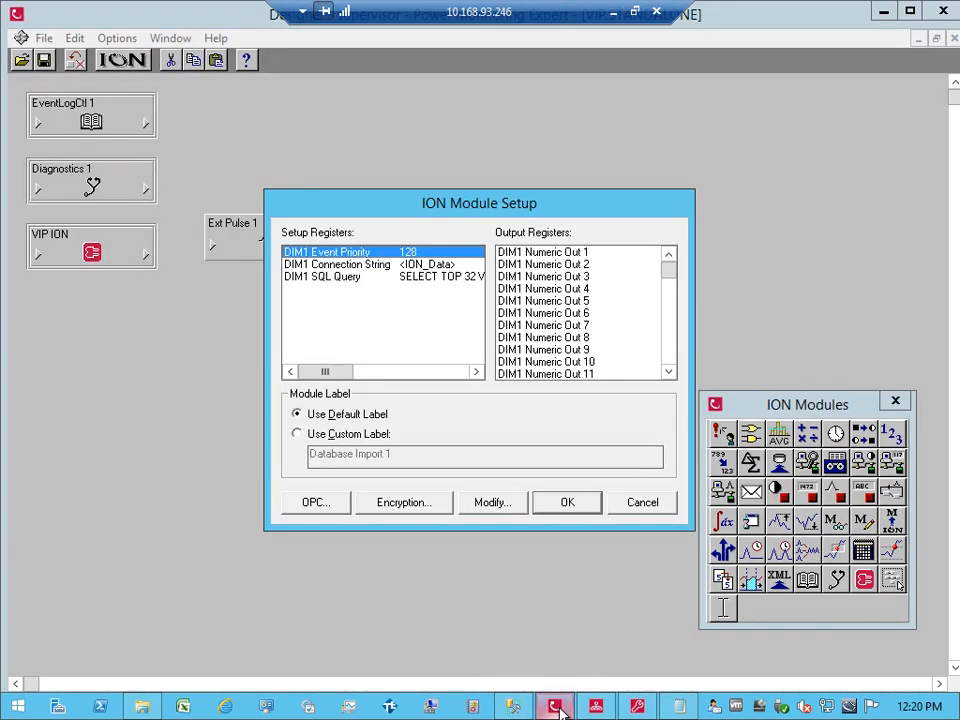
Step: Paste the Value-only query into Database Import 1's DIM1 SQL Query and save the setup
double_click(414, 278)
key(ctrl+v)
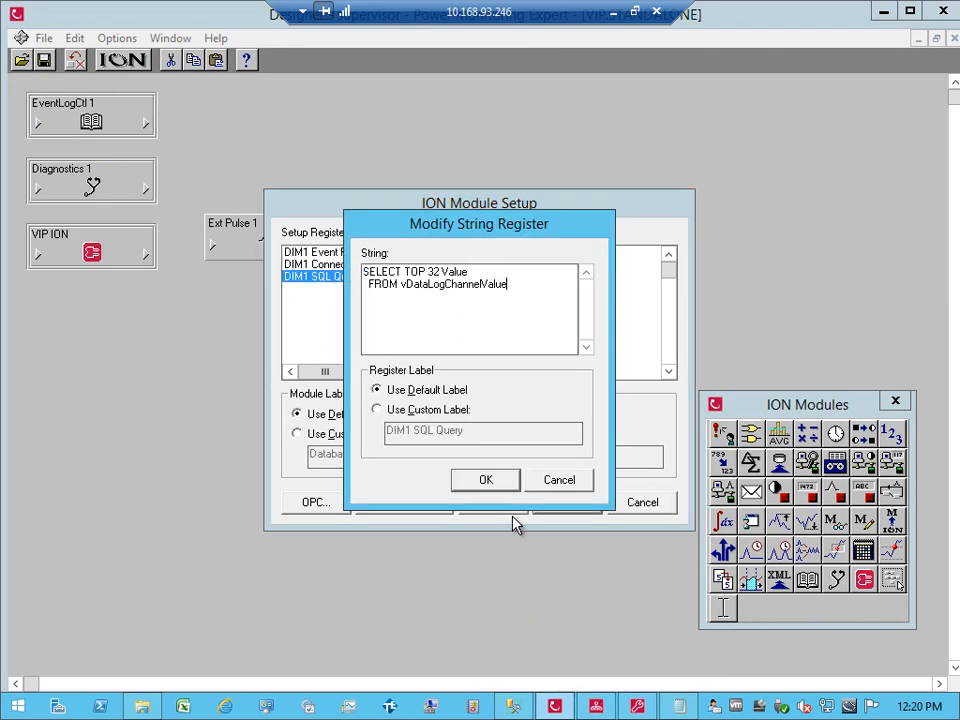
click(505, 479)
click(561, 504)
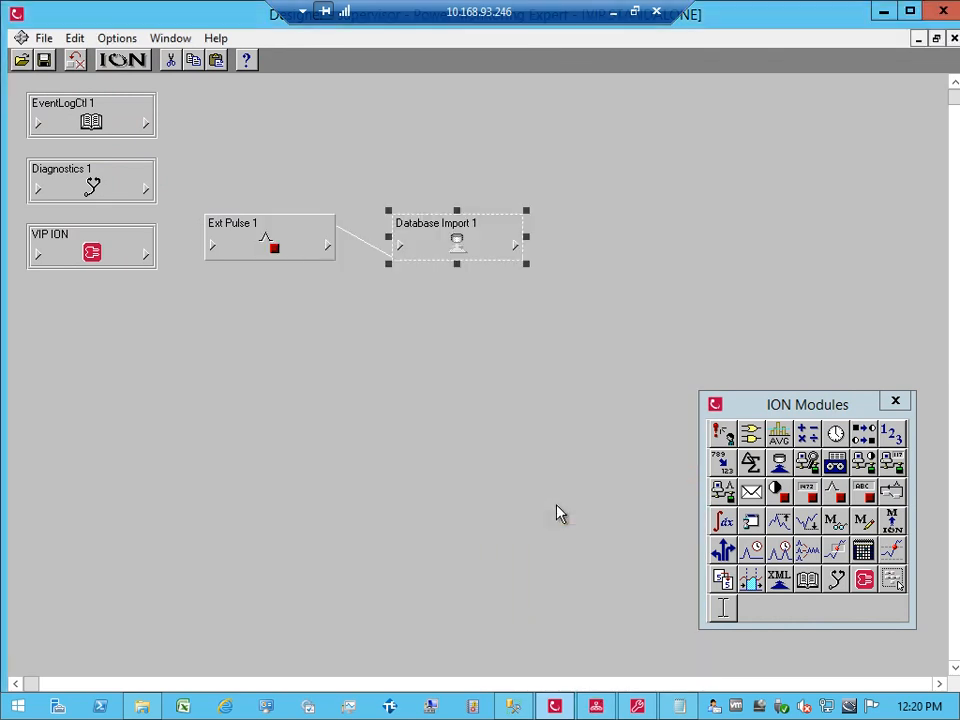
click(561, 514)
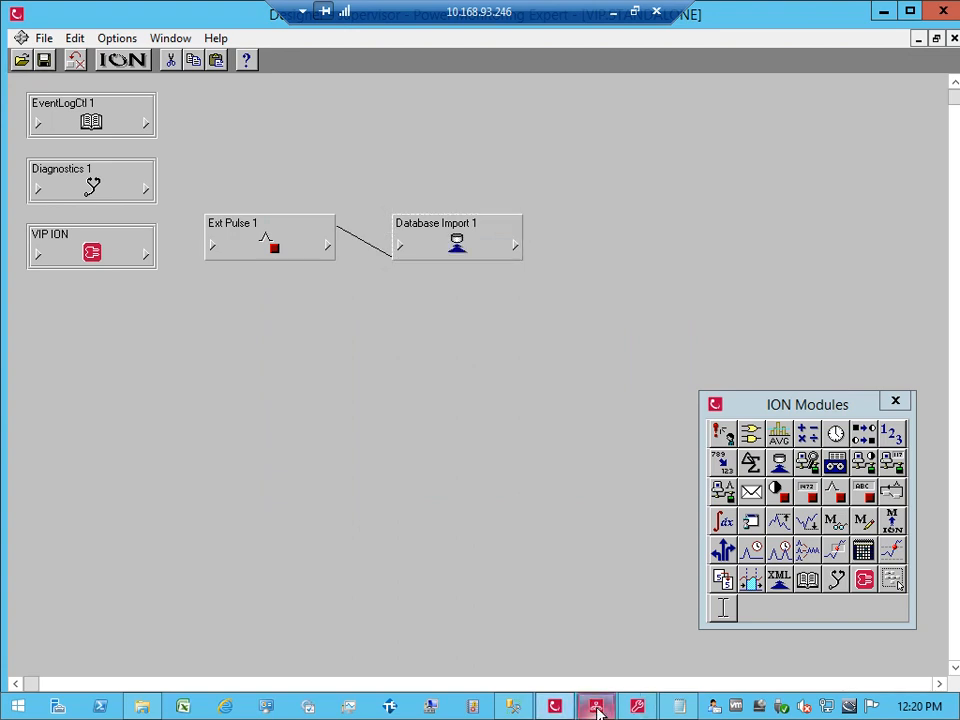
Step: Fire the SP1 Trigger again in Vista and confirm it
click(597, 708)
key(Delete)
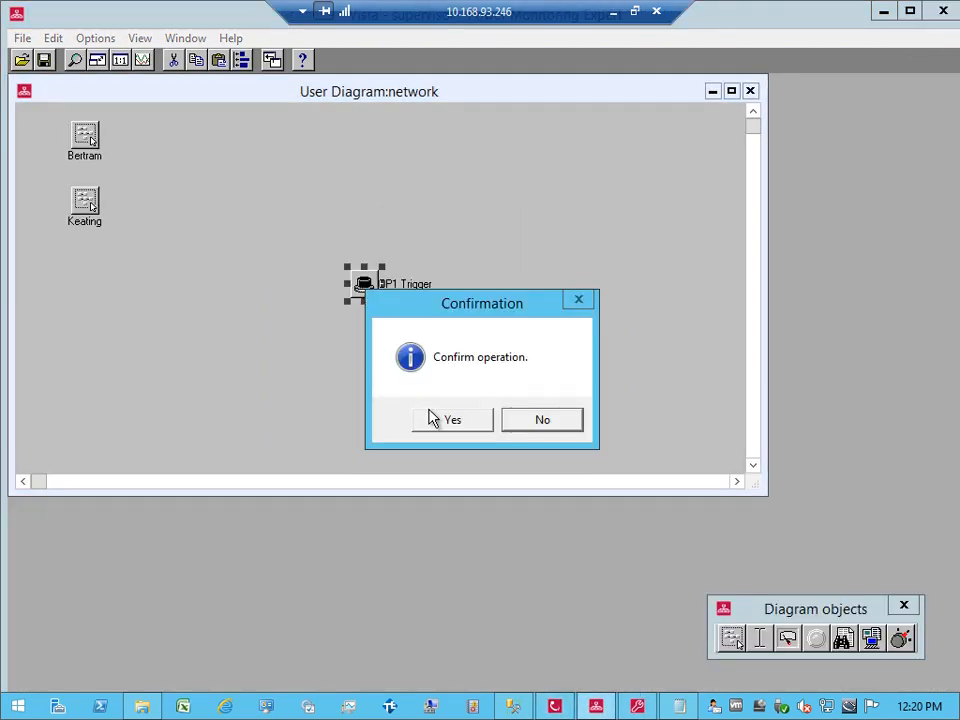
click(437, 420)
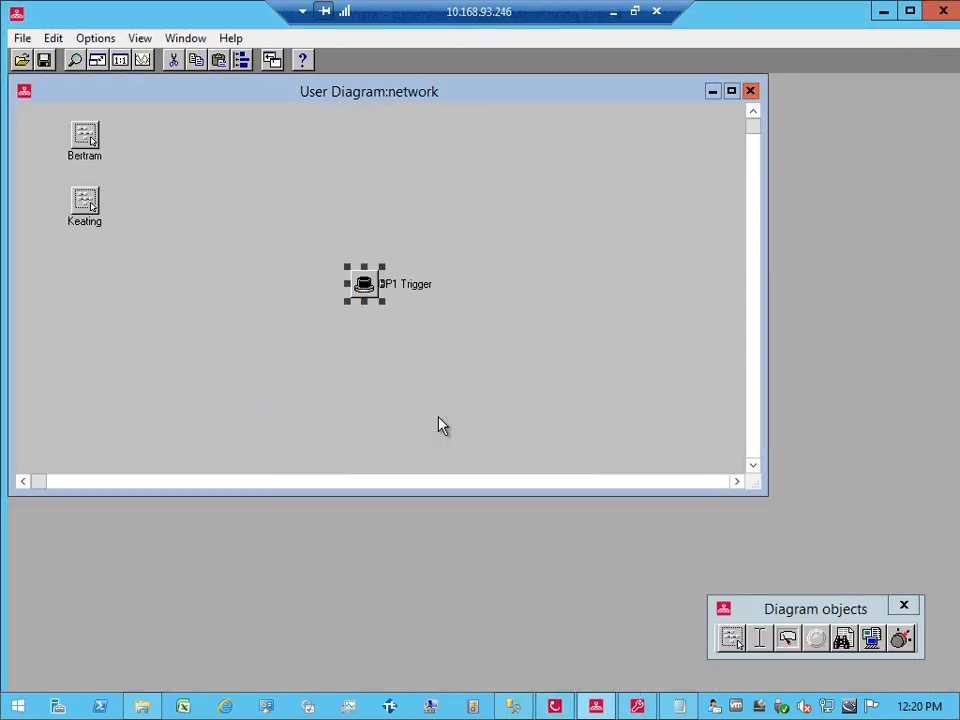
click(580, 706)
Step: Browse Database Import 1's outputs: numeric values near 60, Numeric Out 1 at 60.023, strings n/a
click(561, 708)
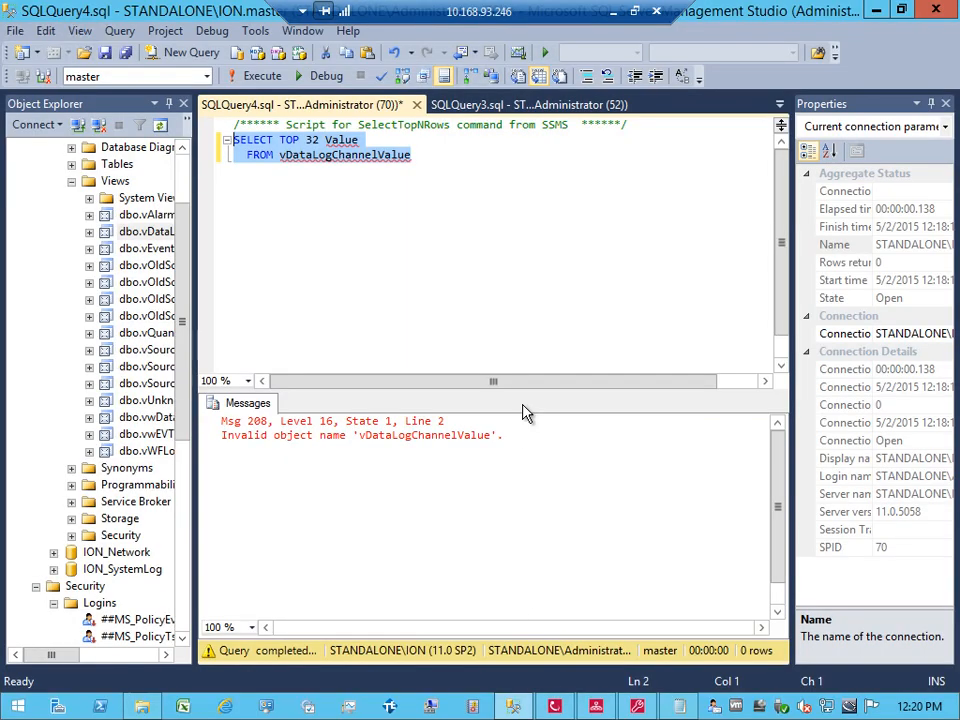
click(554, 706)
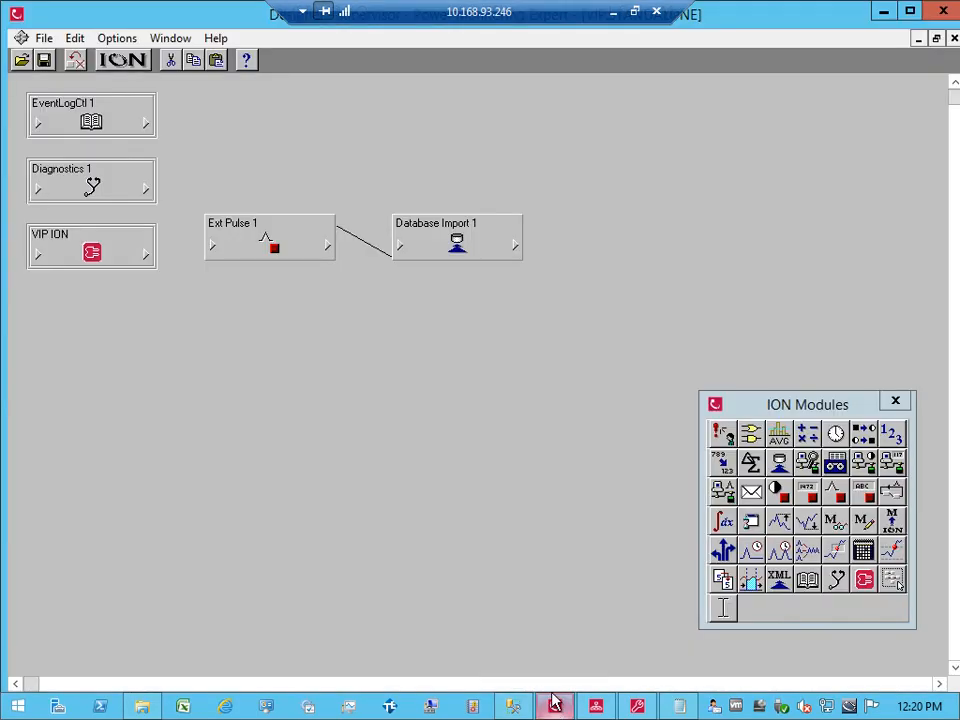
click(514, 246)
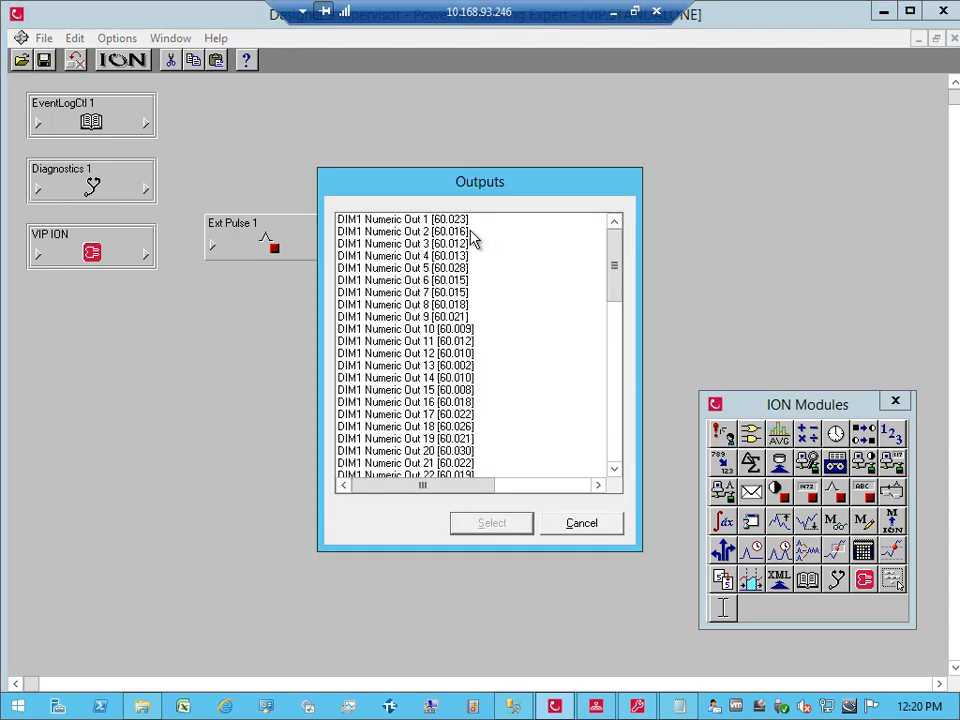
click(470, 233)
key(Down)
key(Down)
key(Down)
key(Down)
key(Down)
key(Down)
key(Down)
key(Down)
key(Down)
key(Down)
key(Down)
key(Down)
key(Down)
key(Down)
key(Down)
key(Down)
key(Down)
key(Down)
key(Down)
key(Down)
key(Down)
key(Down)
key(Down)
key(Down)
key(Down)
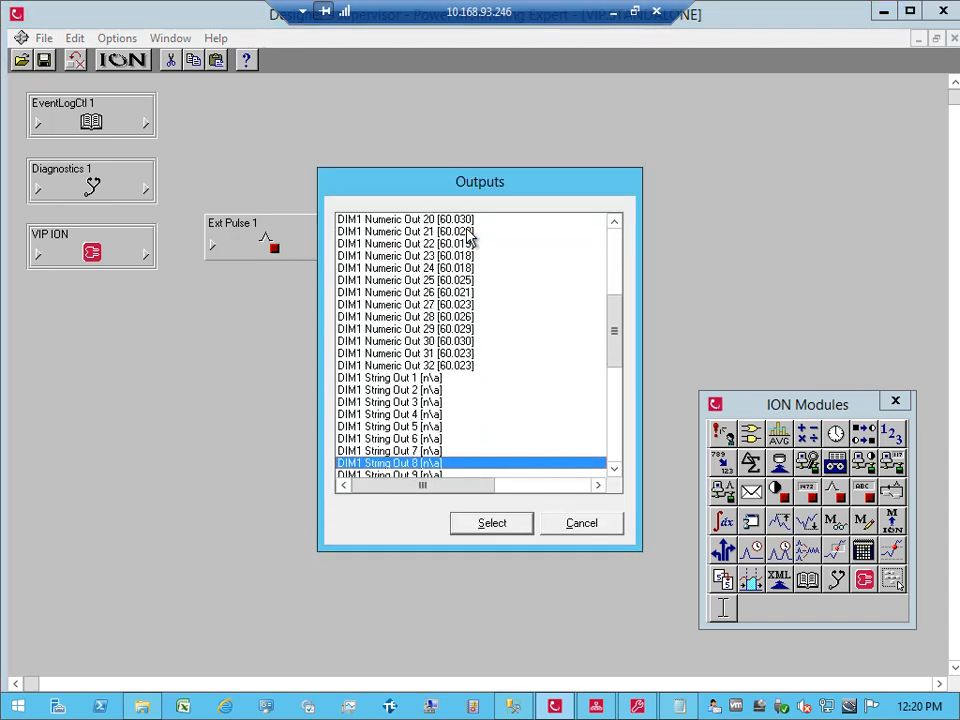
key(Up)
key(Up)
key(Up)
key(Up)
key(Up)
key(Up)
key(Up)
key(Up)
key(Up)
key(Up)
key(Up)
key(Up)
key(Up)
key(Up)
key(Up)
key(Up)
key(Up)
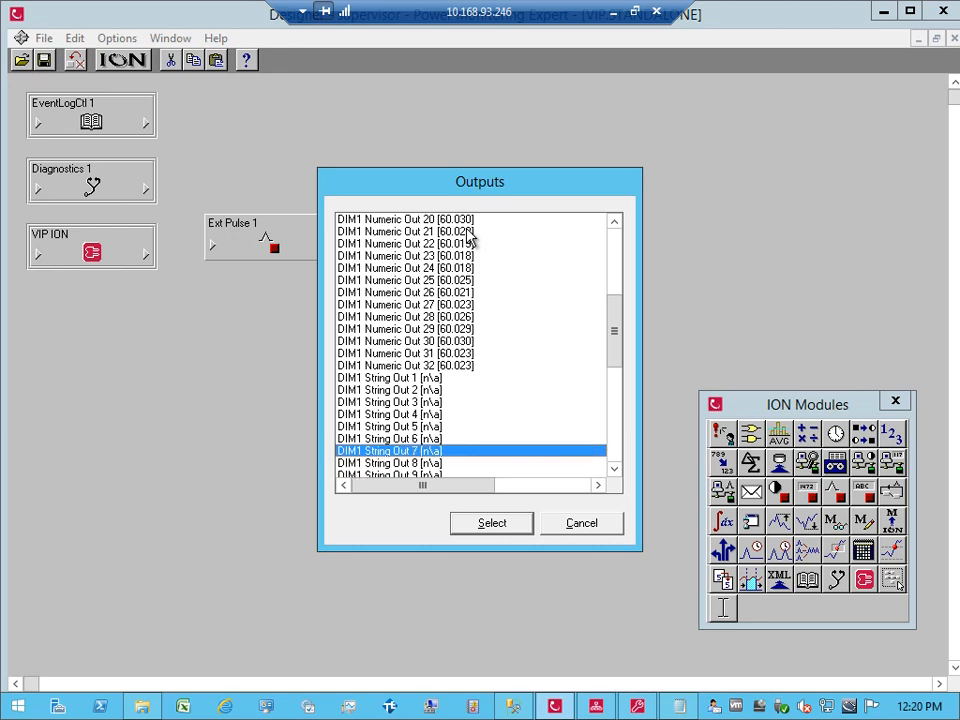
key(Up)
key(Up)
key(Up)
key(Up)
key(Up)
key(Up)
key(Up)
key(Up)
key(Up)
key(Up)
key(Up)
key(Up)
key(Up)
key(Up)
key(Up)
key(Up)
key(Up)
key(Up)
key(Up)
key(Up)
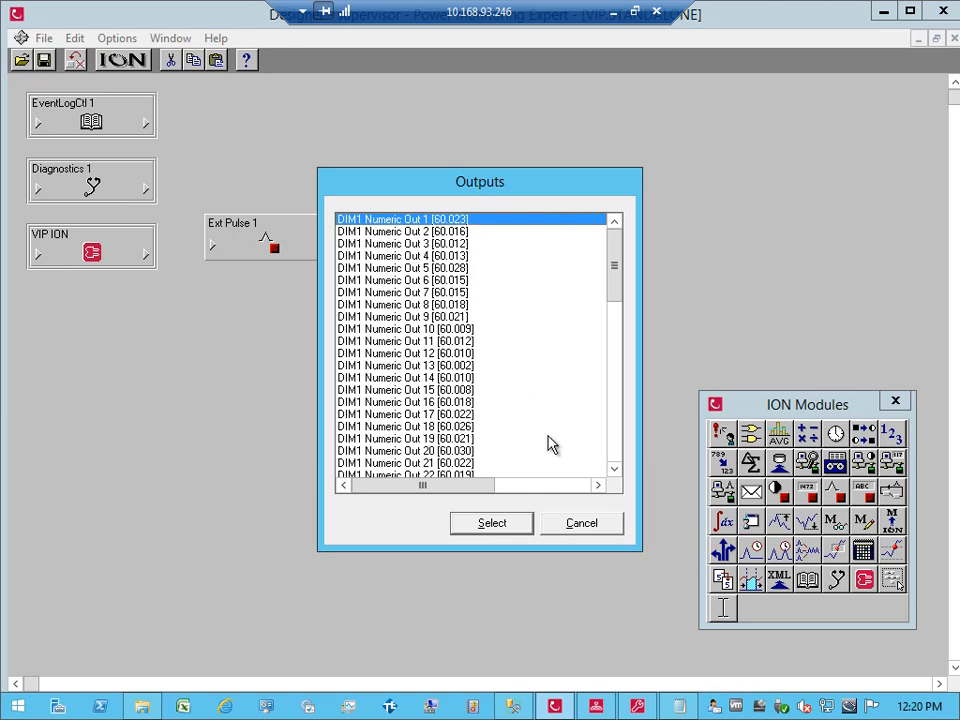
click(568, 523)
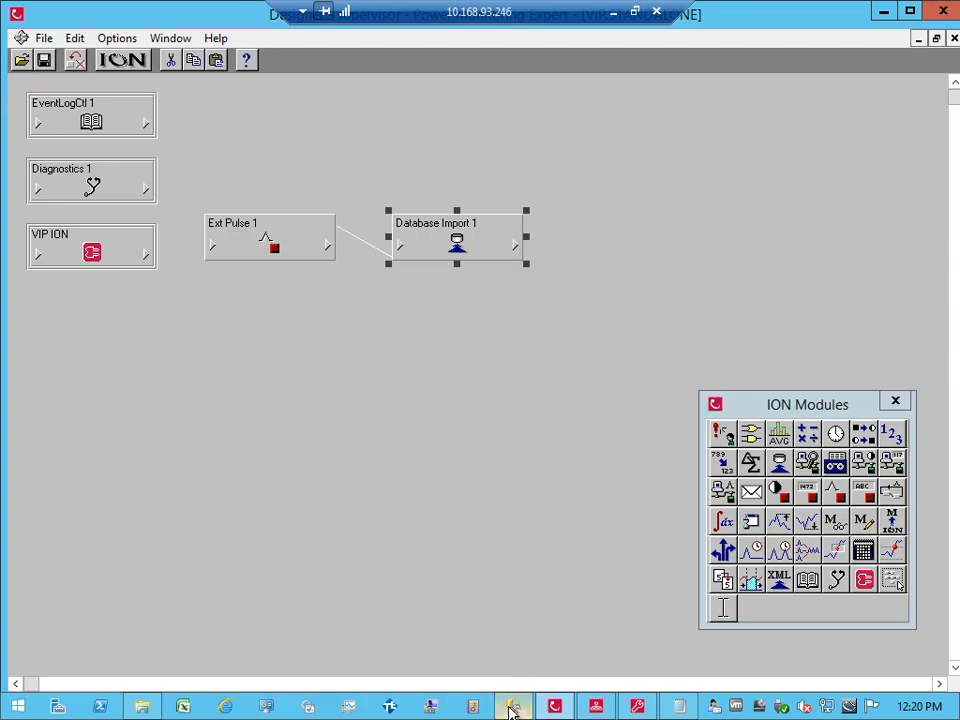
Step: Replace the 32 row limit by wrapping Value in MAX( )
click(513, 707)
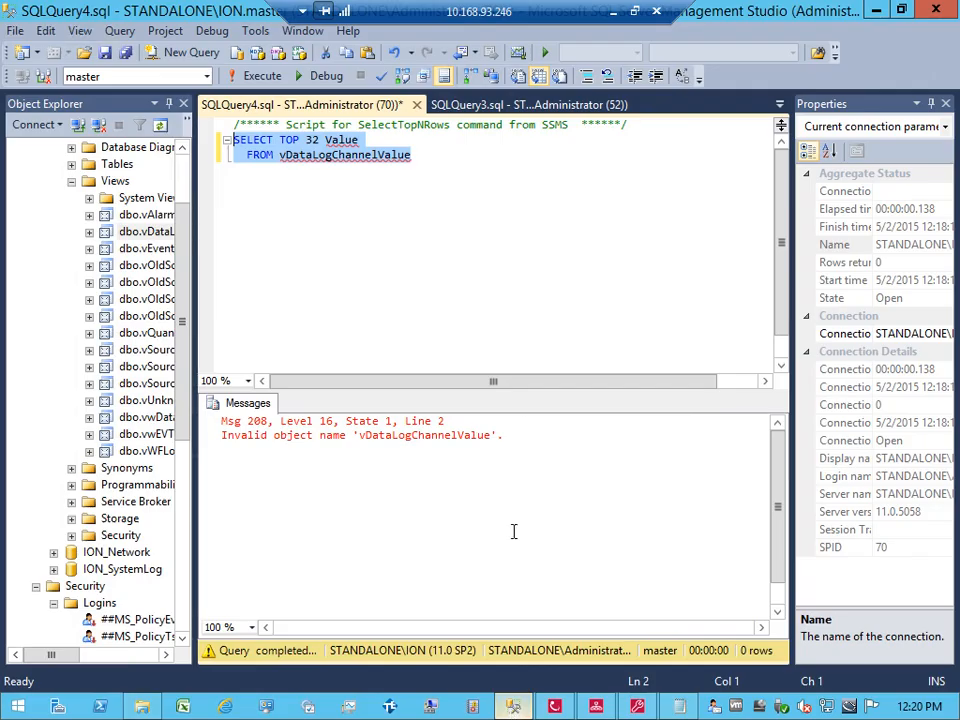
click(325, 145)
key(BackSpace)
key(BackSpace)
text(A)
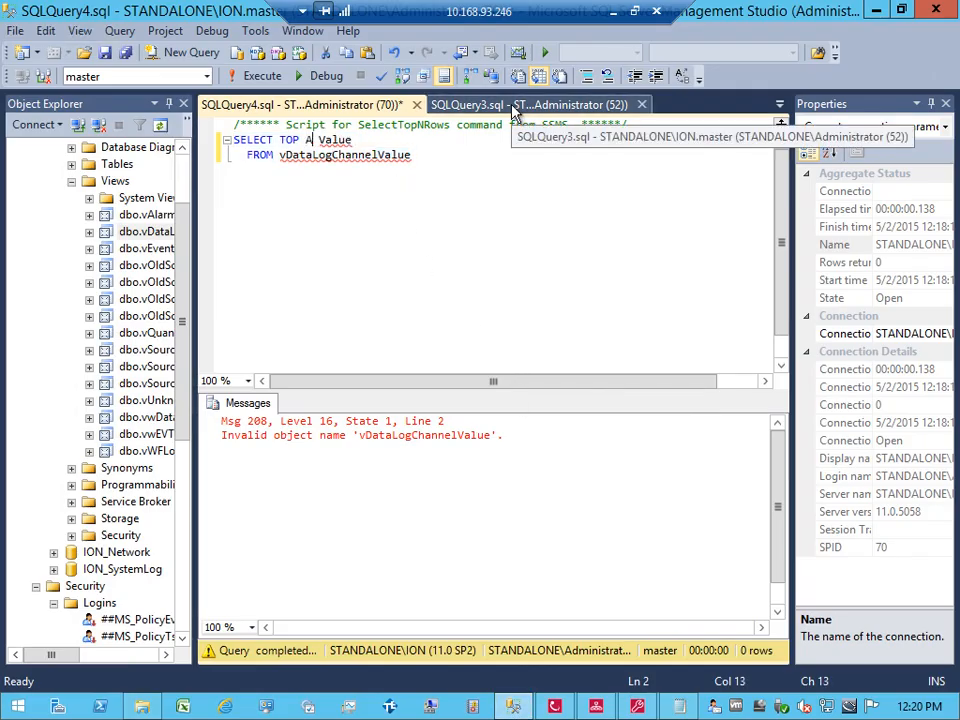
key(BackSpace)
text(<)
text(AX)
text(()
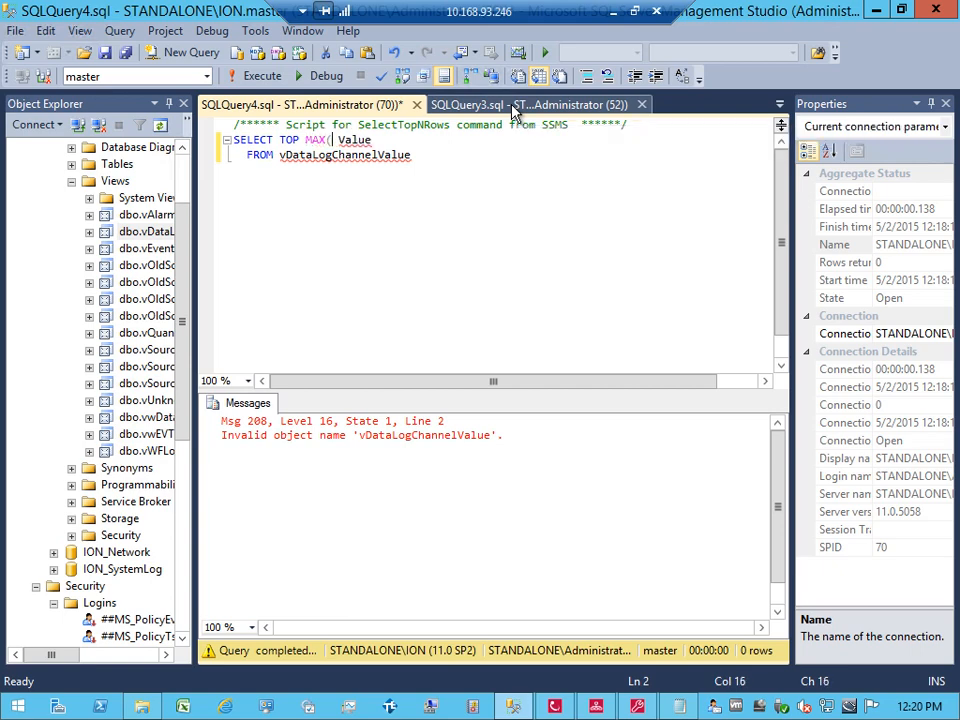
key(Delete)
key(End)
text())
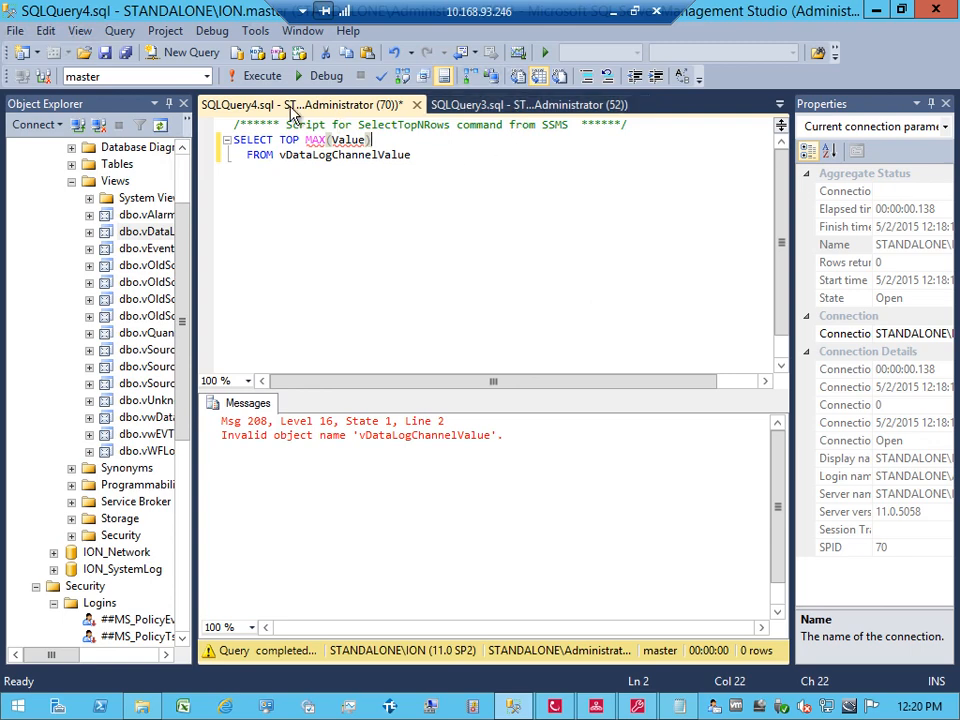
Step: Run the query on ION_Data with TOP removed, returning 9957588481528.17
click(206, 76)
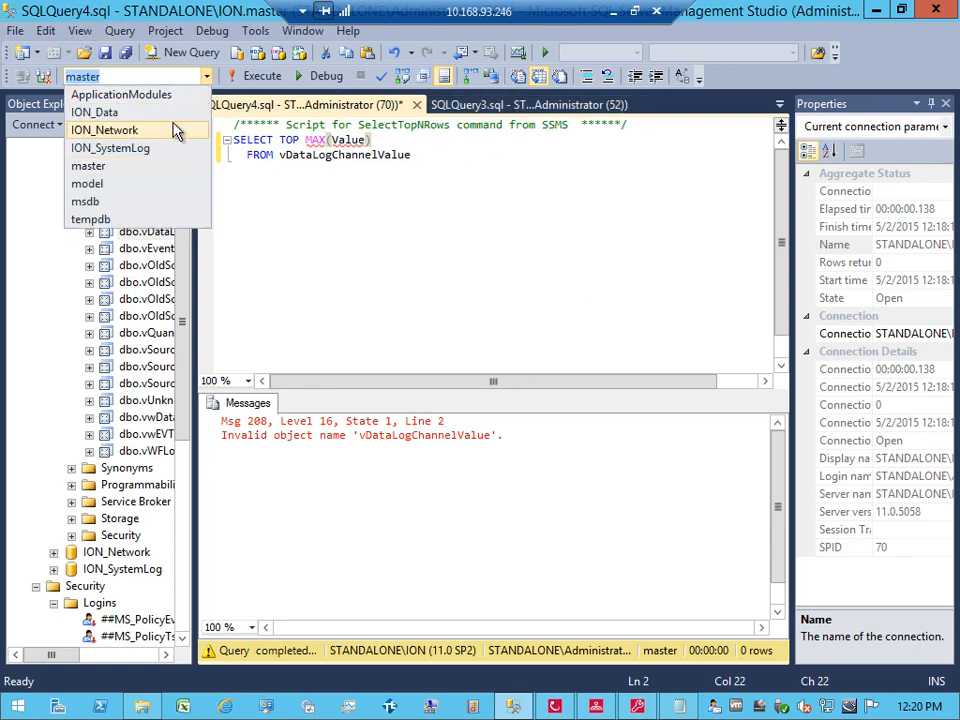
click(176, 112)
click(243, 80)
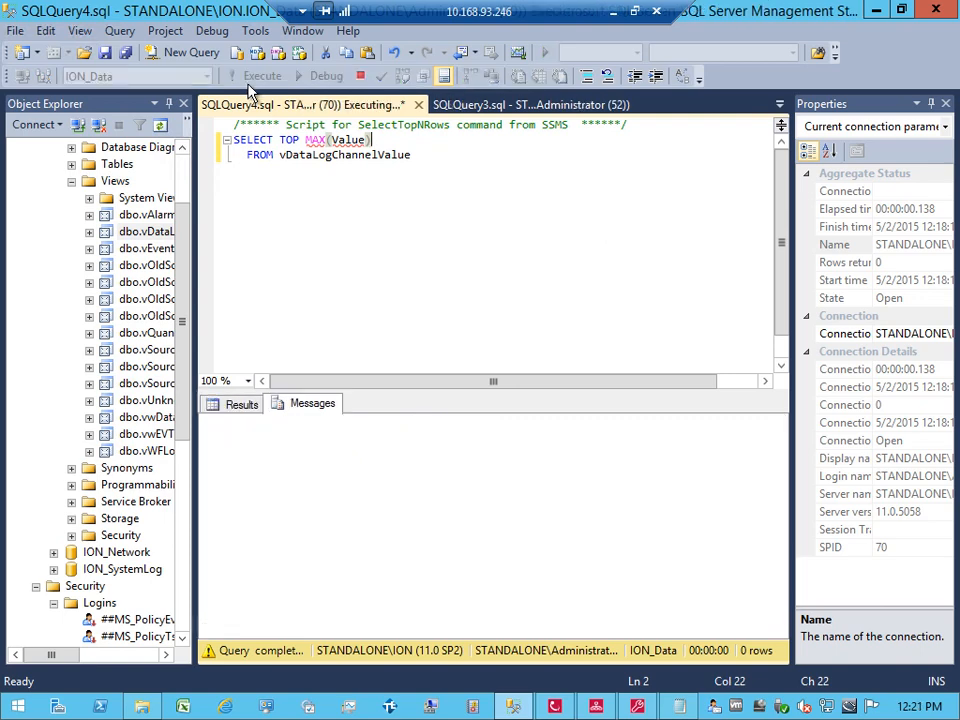
click(311, 140)
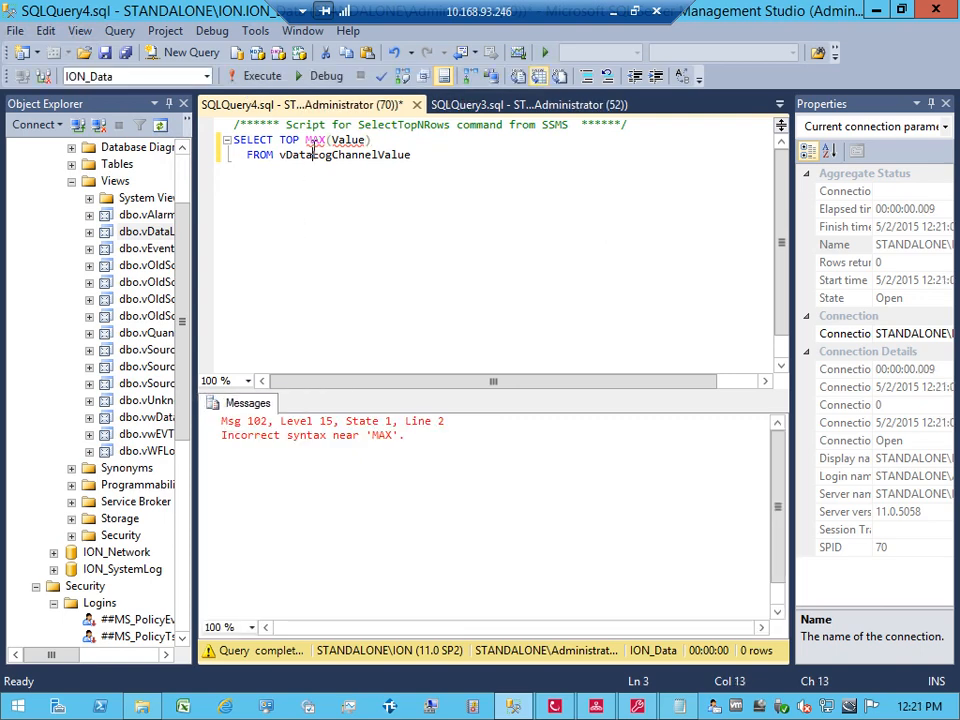
key(Left)
key(BackSpace)
key(BackSpace)
key(BackSpace)
key(BackSpace)
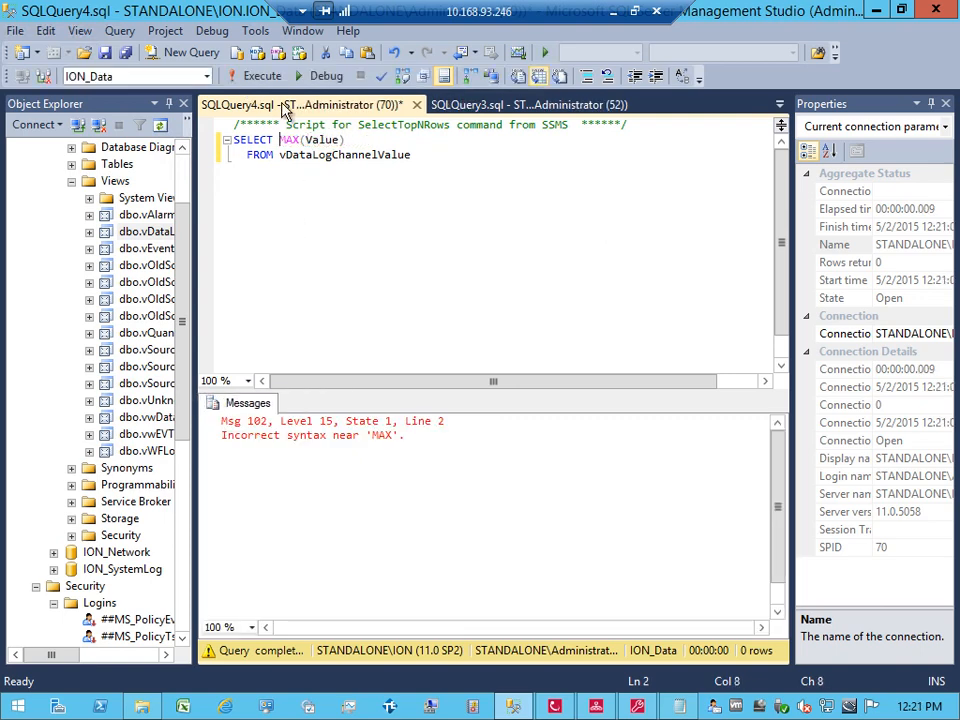
click(255, 76)
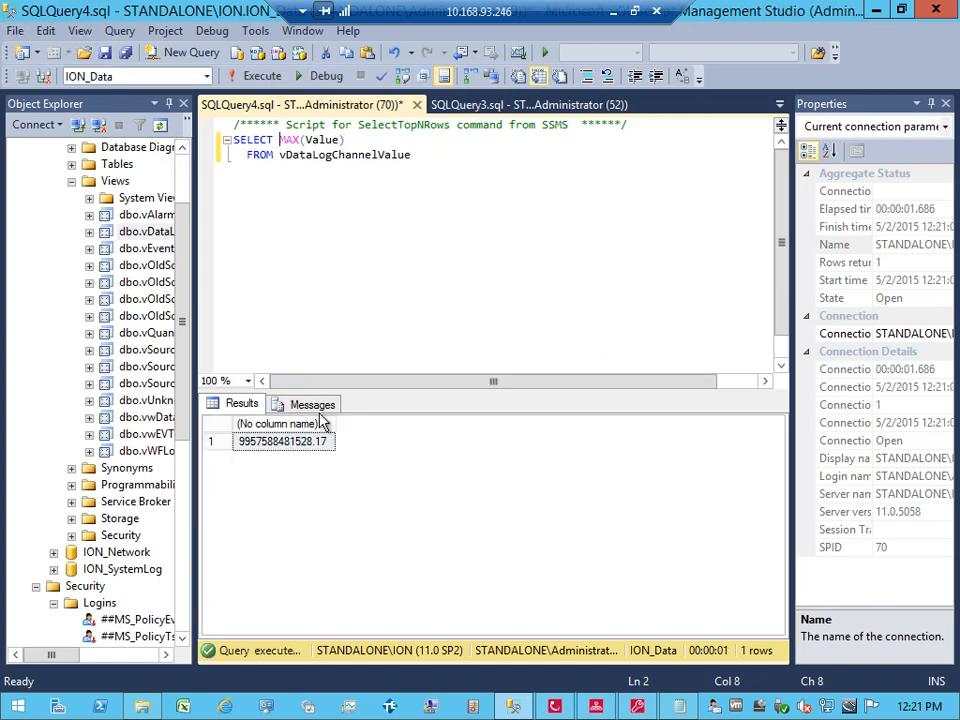
Step: Select the full SELECT MAX(Value) FROM vDataLogChannelValue query text for copying
click(339, 156)
click(413, 155)
drag(412, 158, 225, 133)
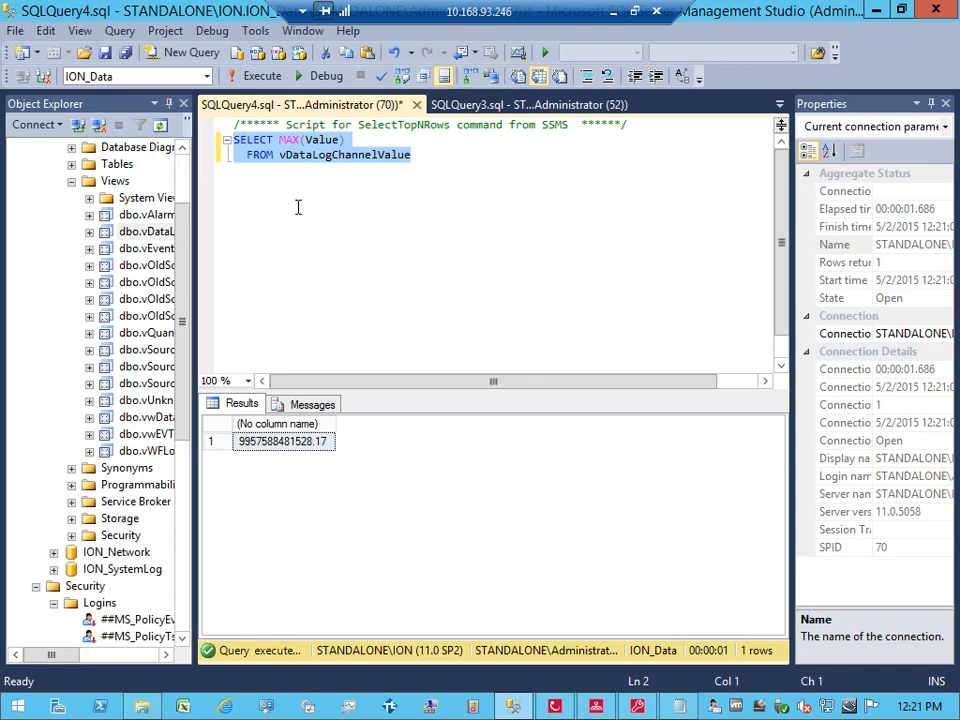
click(292, 155)
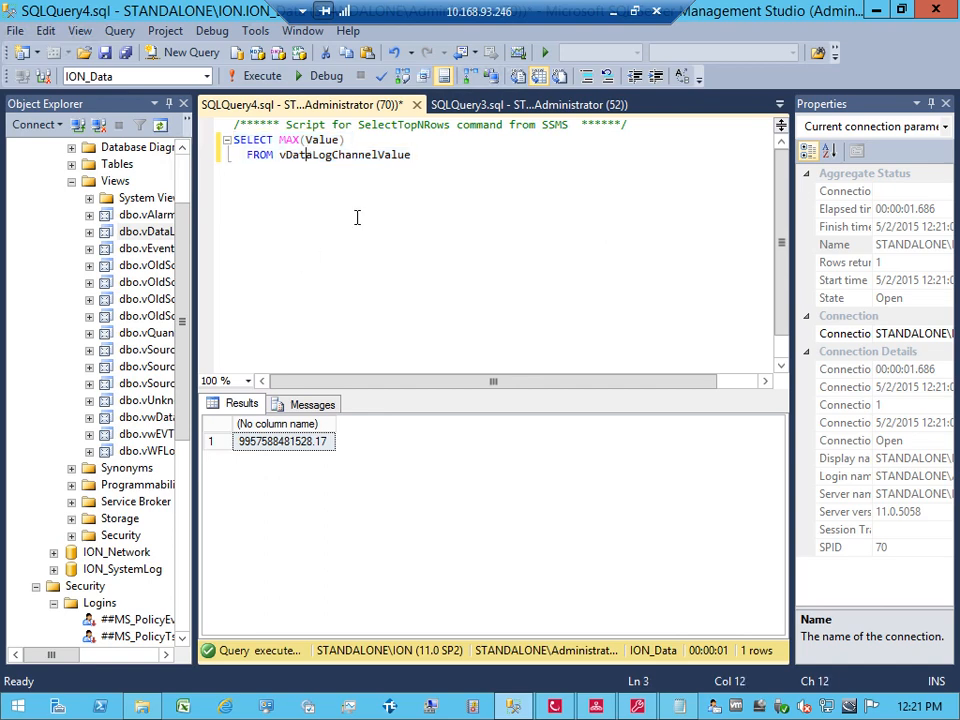
drag(416, 158, 233, 146)
key(ctrl+c)
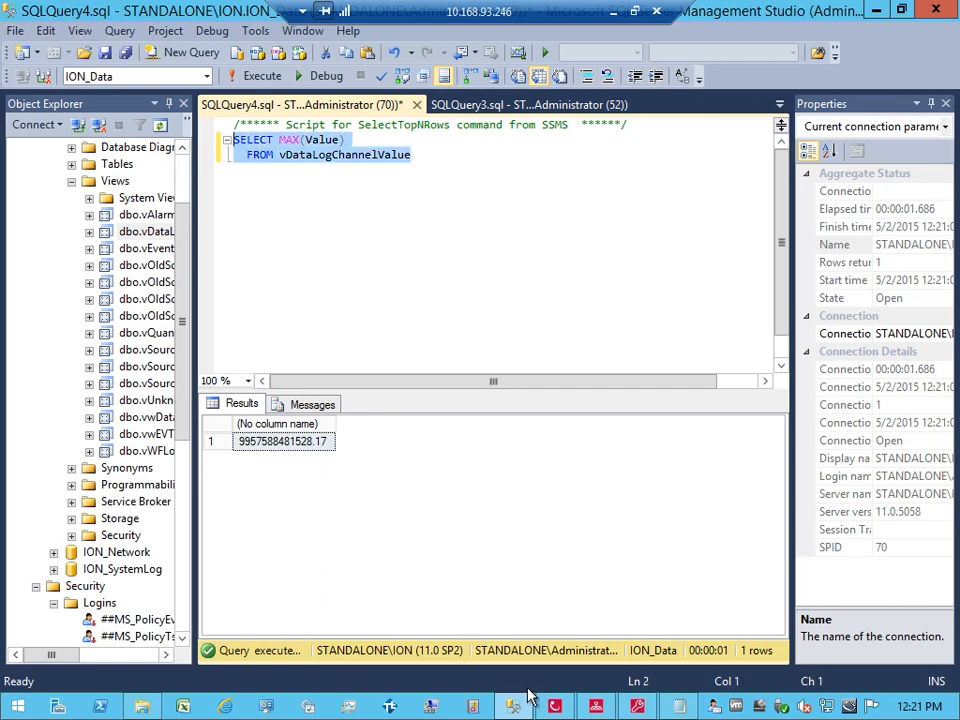
click(556, 707)
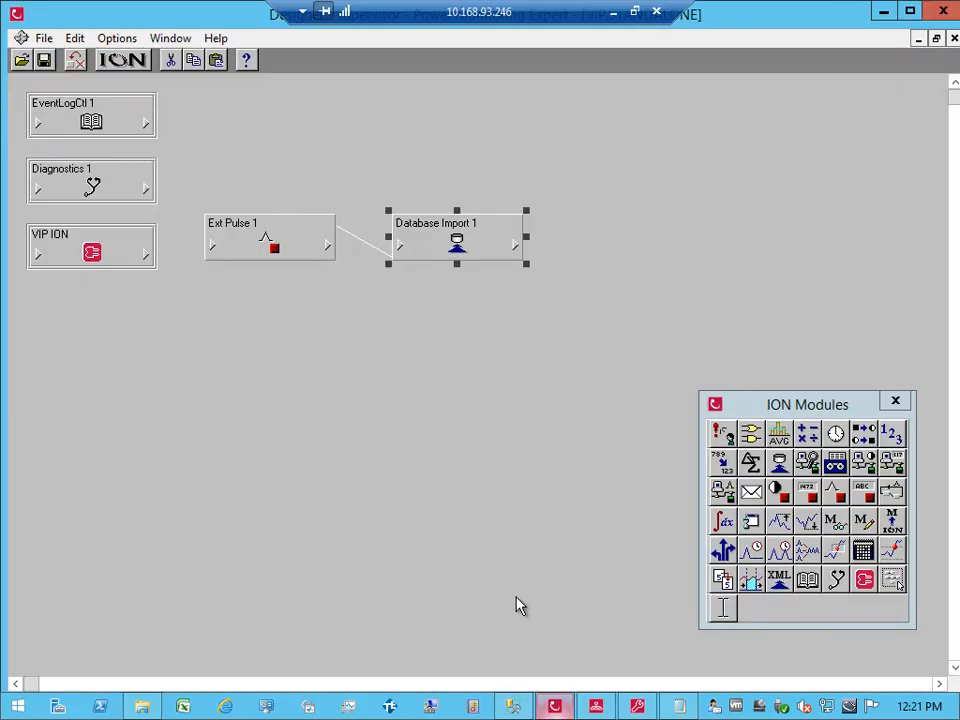
Step: Paste the MAX(Value) query into Database Import 1's DIM1 SQL Query and save the setup
double_click(457, 247)
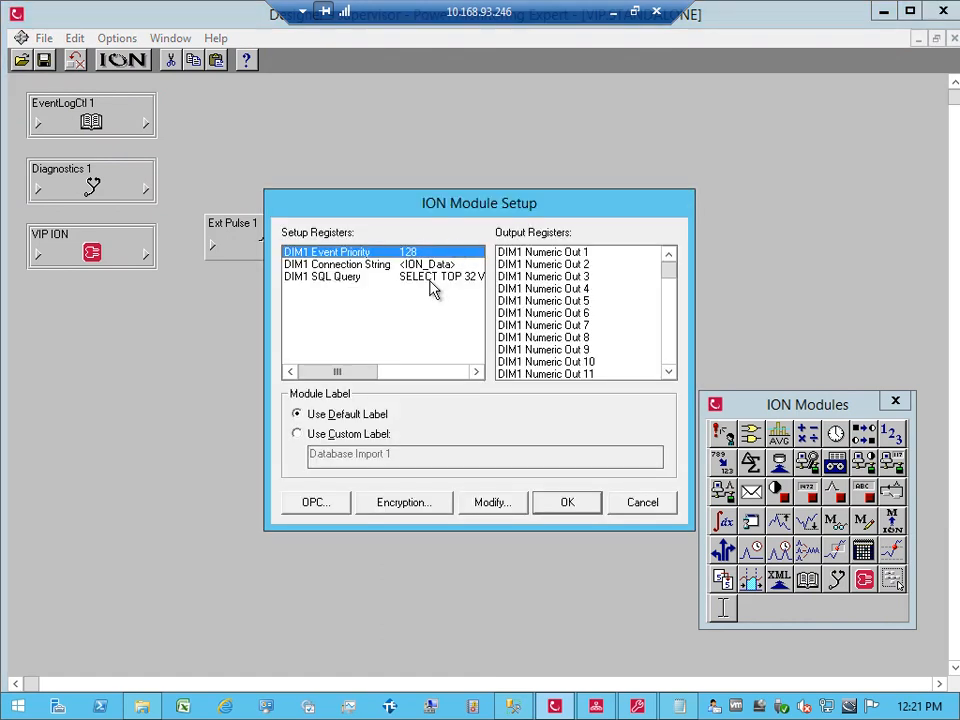
double_click(431, 278)
key(ctrl+v)
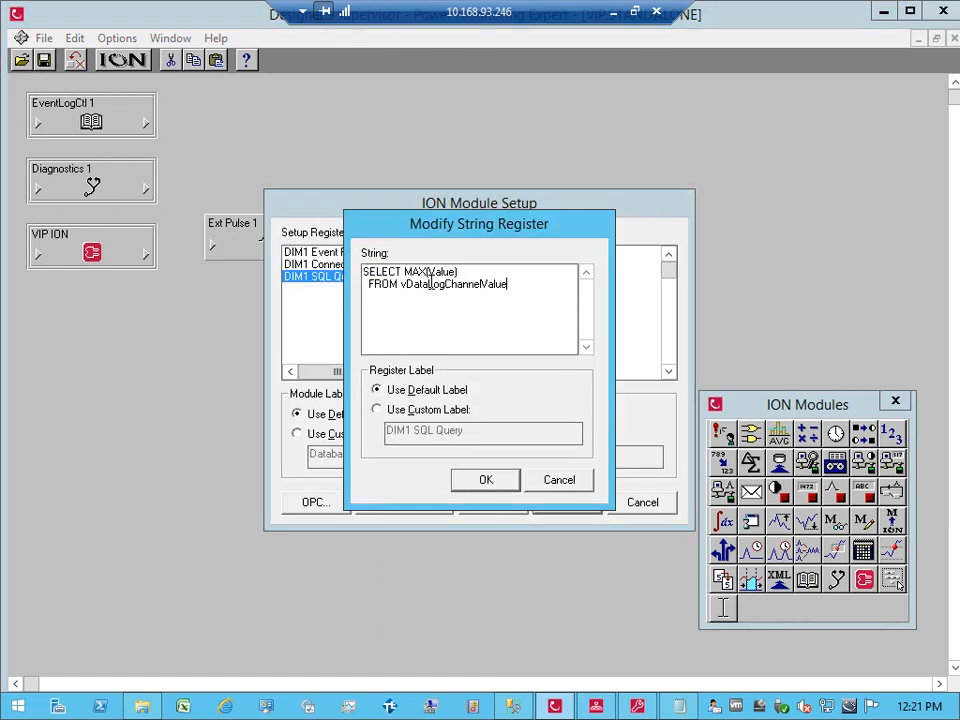
click(497, 488)
click(555, 506)
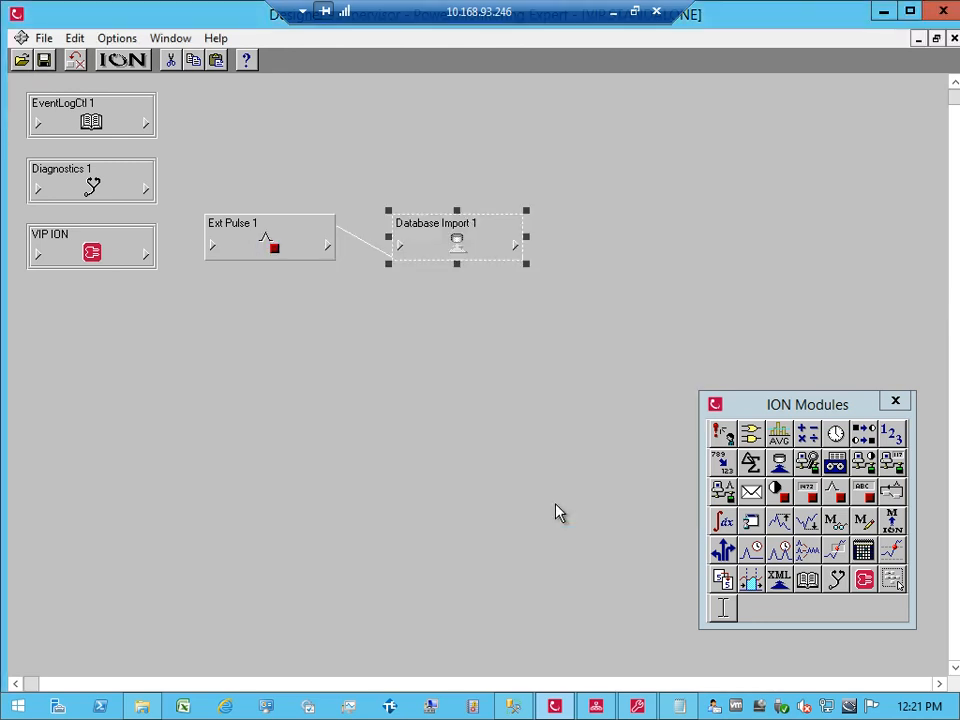
Step: Fire the SP1 Trigger and verify DIM1 Numeric Out 1 reads 9957588481528.172
click(589, 707)
double_click(367, 282)
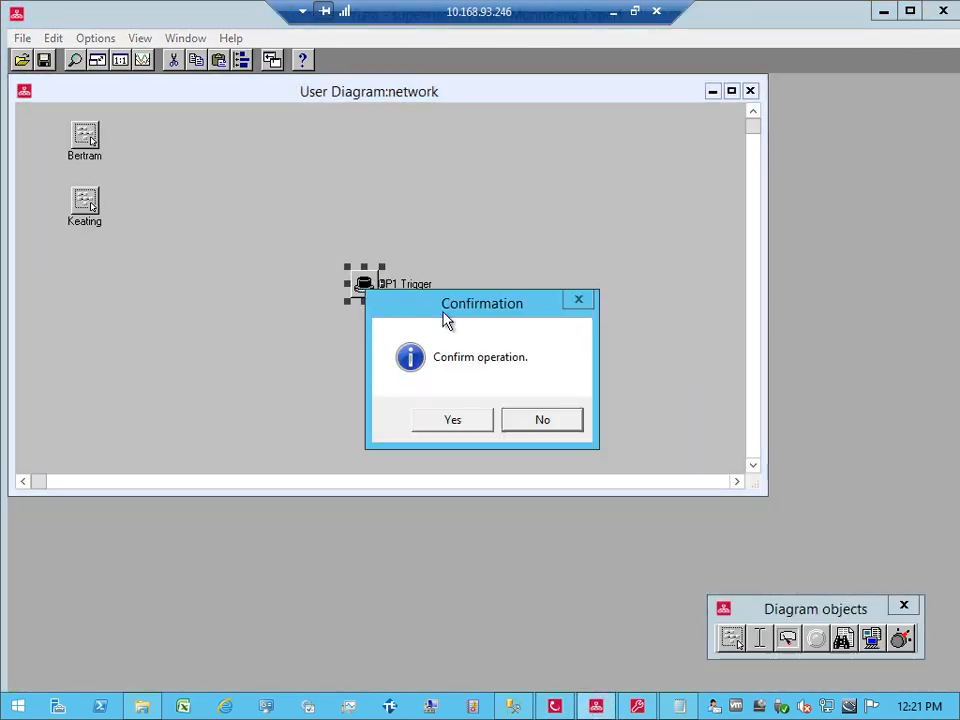
click(478, 428)
click(558, 702)
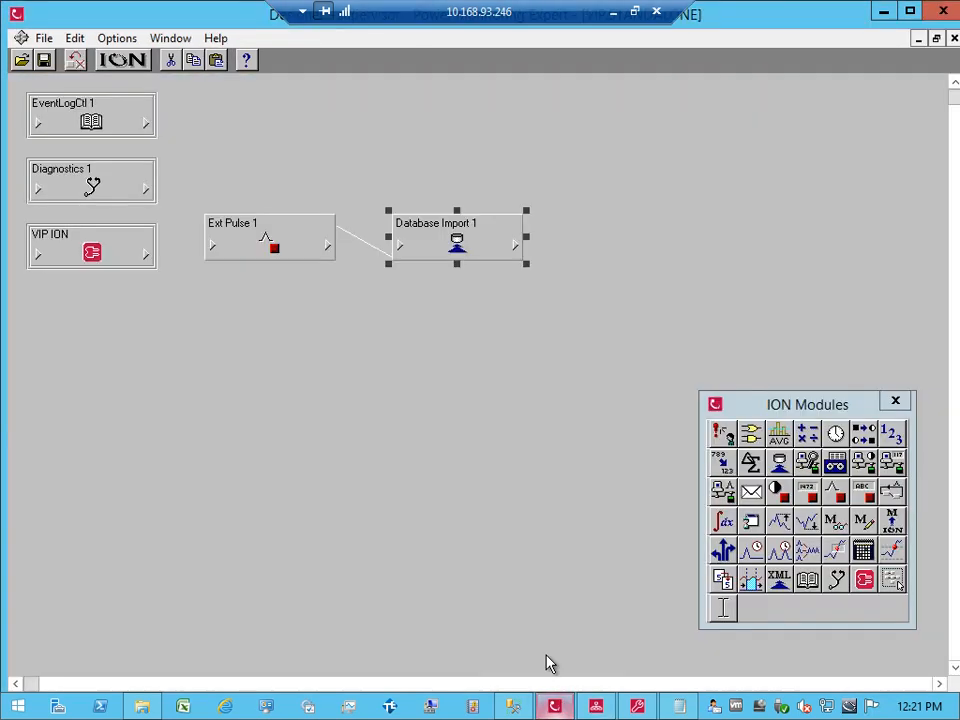
click(512, 244)
click(499, 227)
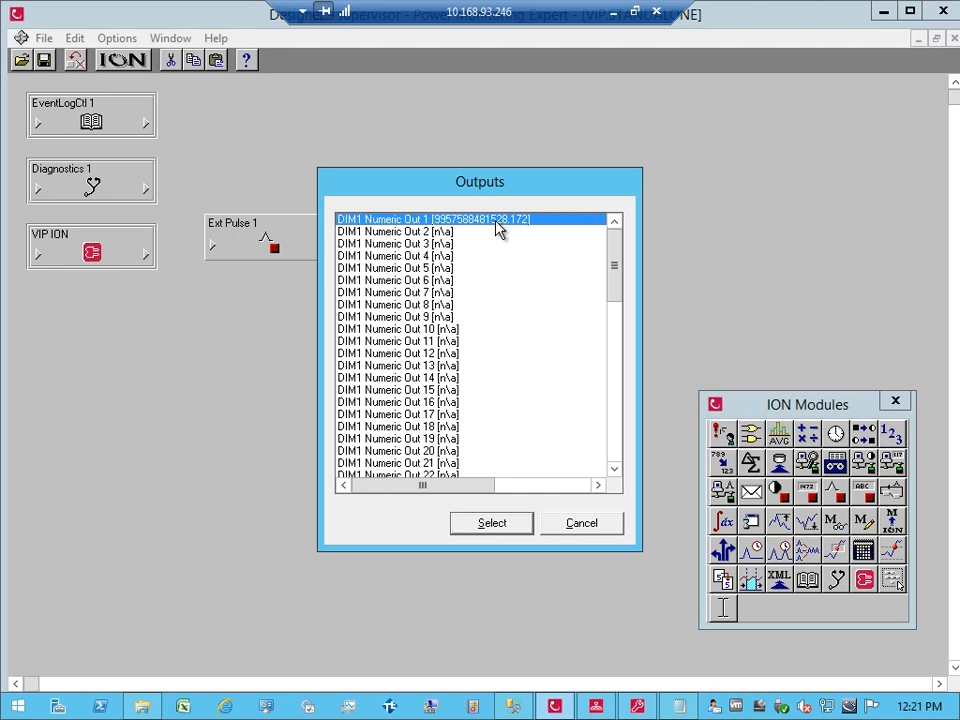
click(571, 524)
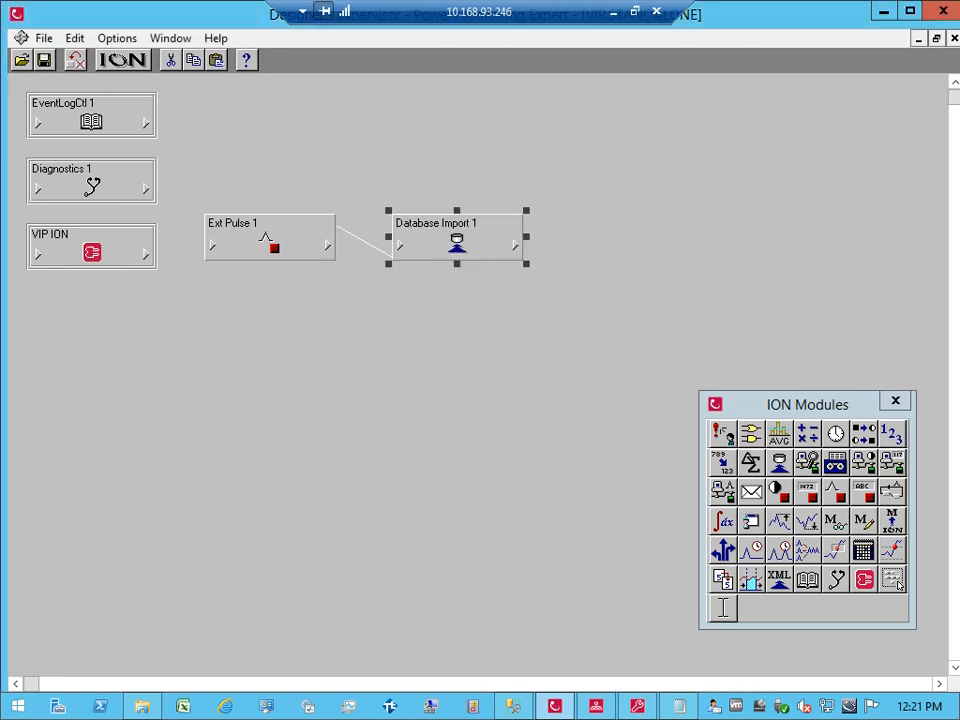
click(598, 707)
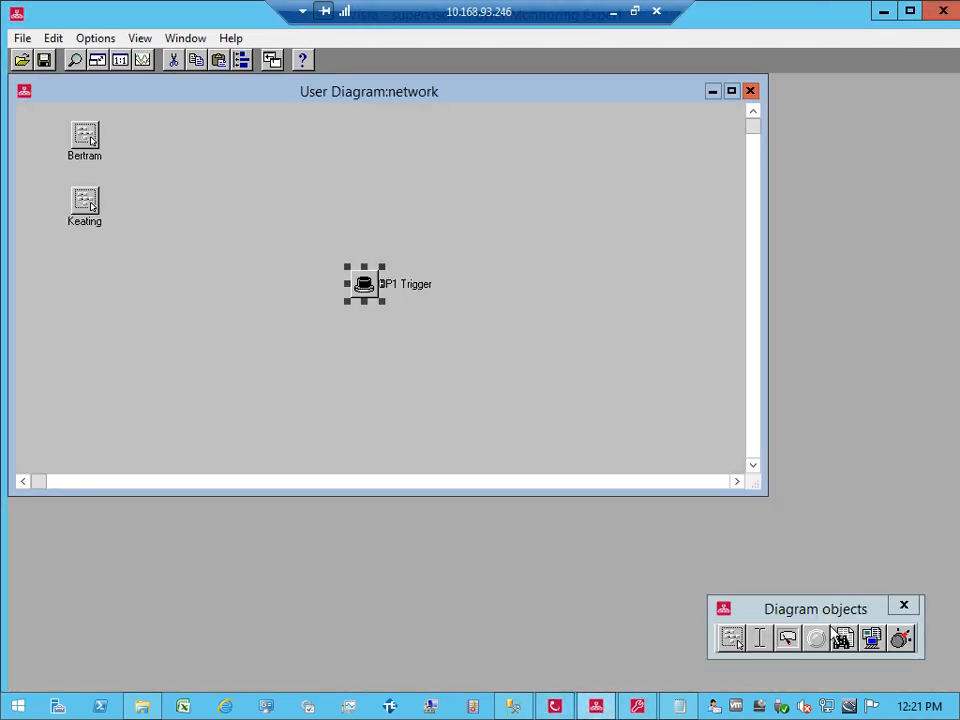
Step: Place a new Numeric box on the Vista network diagram and open its configuration
click(789, 639)
click(520, 203)
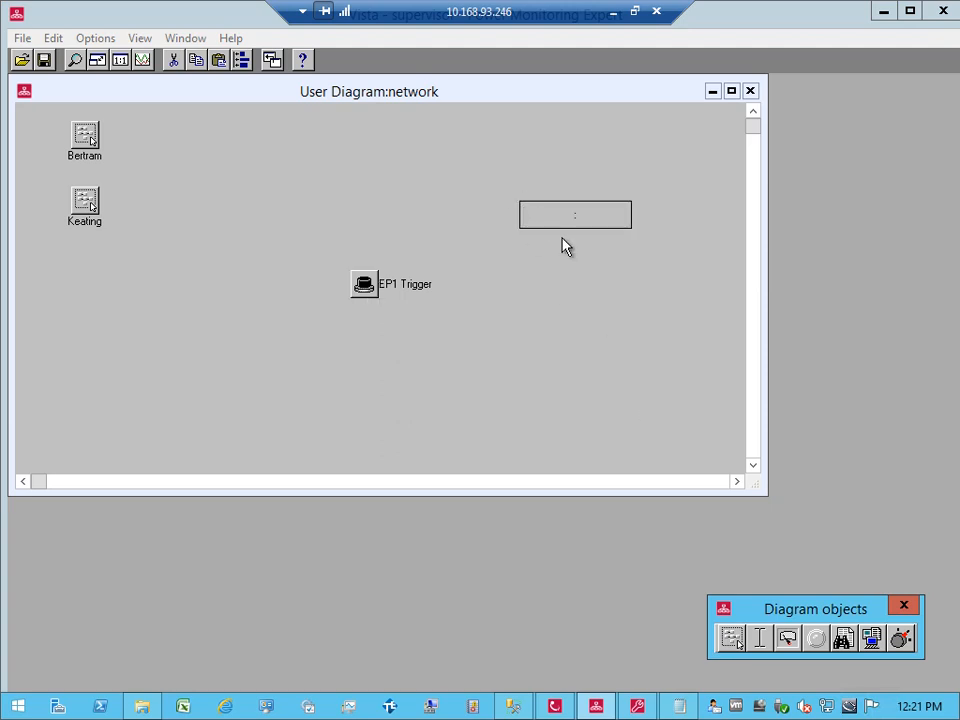
right_click(562, 238)
double_click(562, 225)
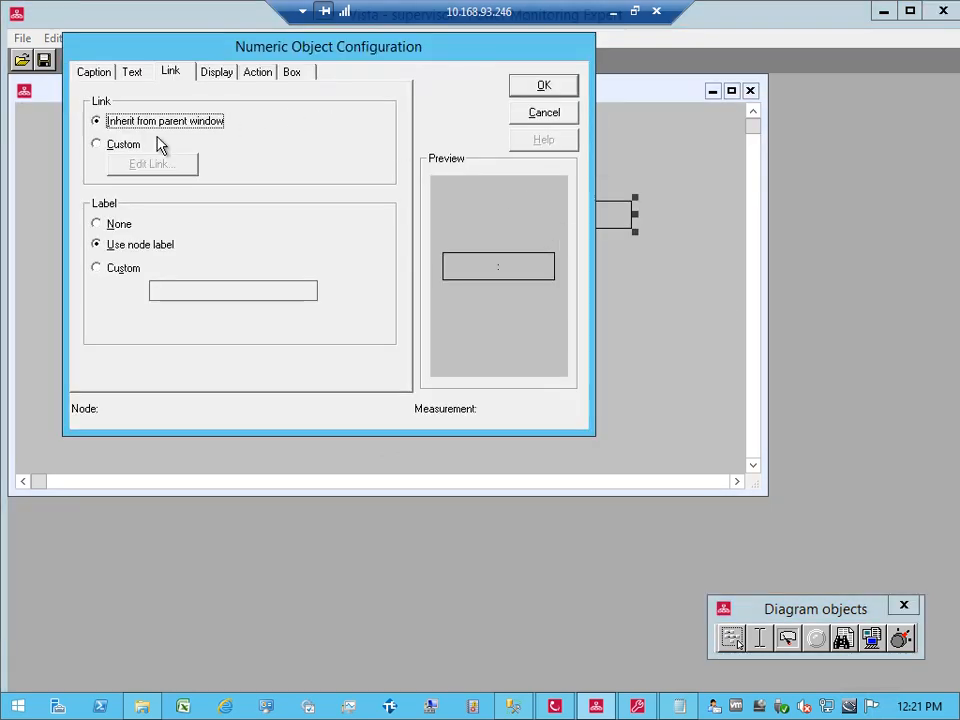
Step: Give the box a custom link to VIP.STANDALONE > Database Import 1 > DIM1 Numeric Out 1
click(126, 144)
click(154, 165)
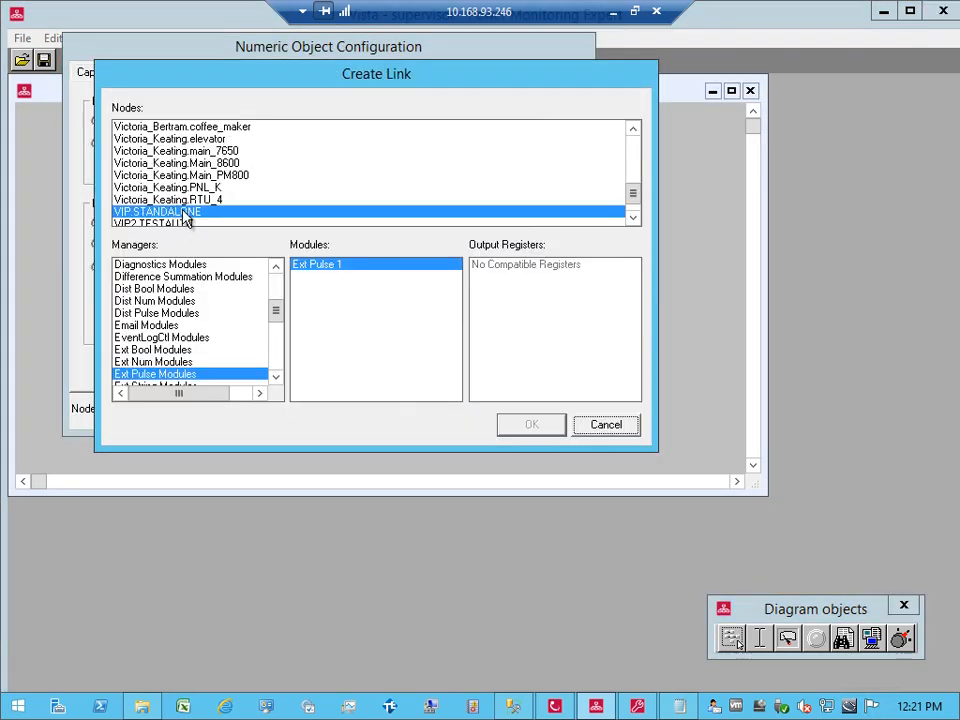
drag(276, 315, 274, 311)
click(211, 278)
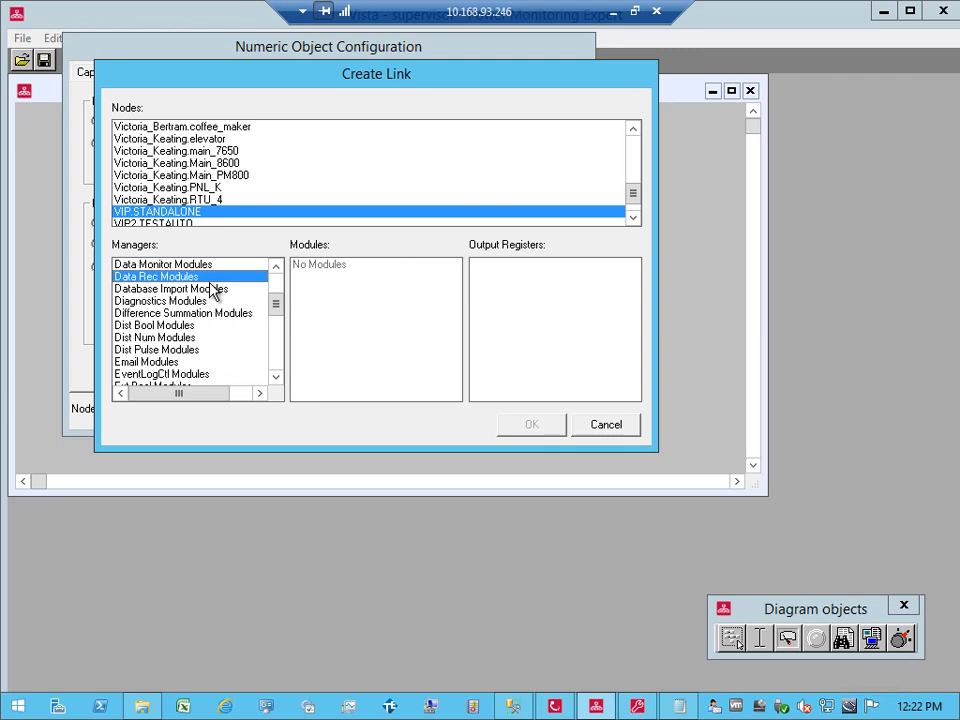
click(213, 289)
click(312, 266)
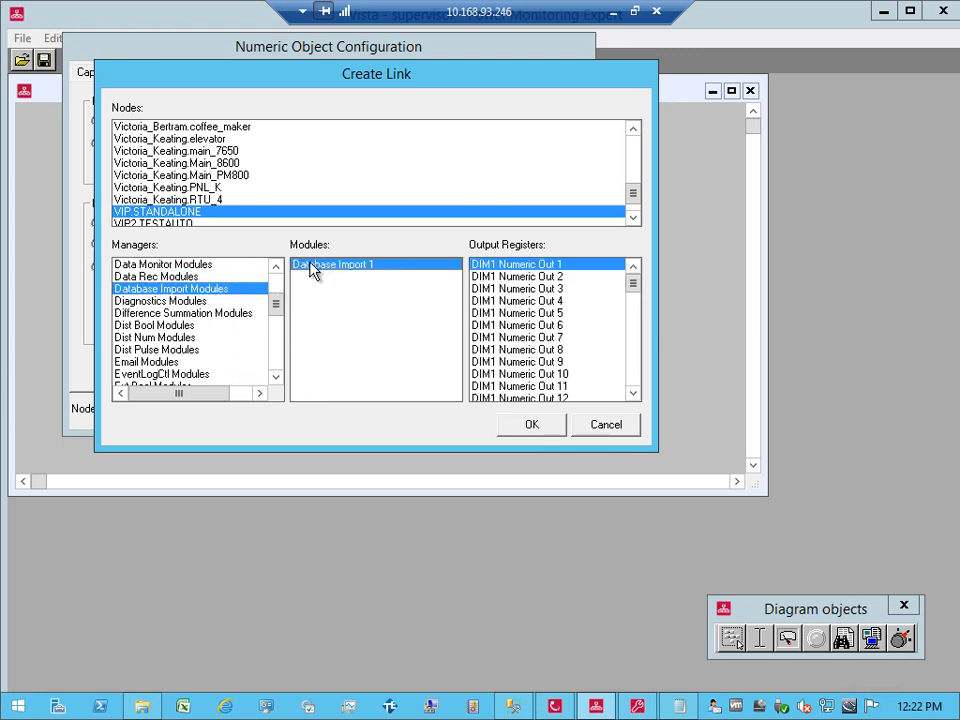
double_click(536, 266)
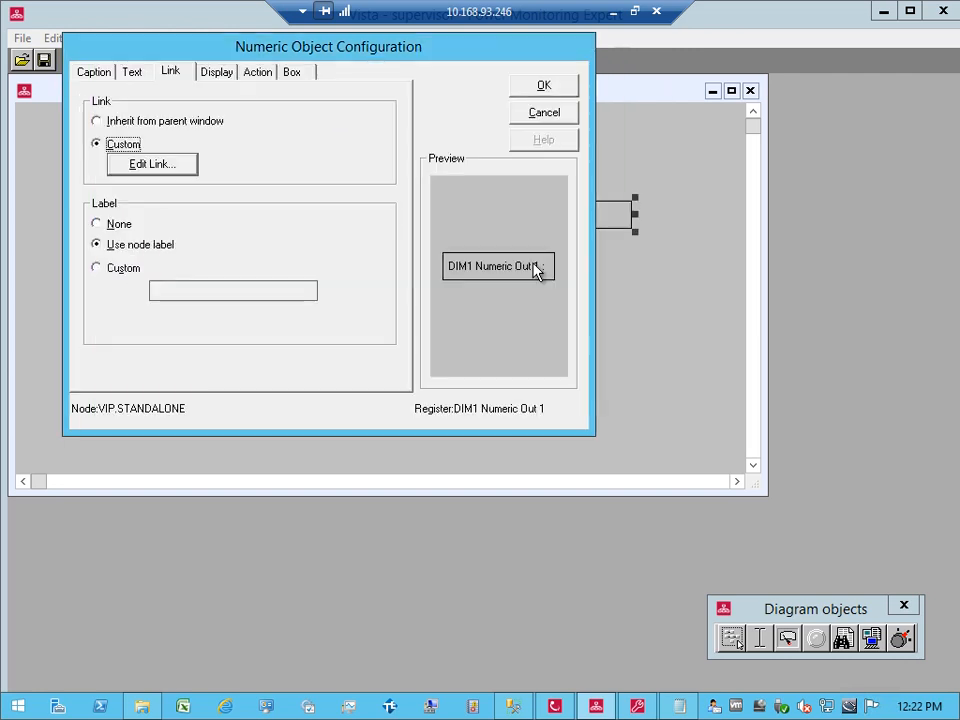
click(545, 90)
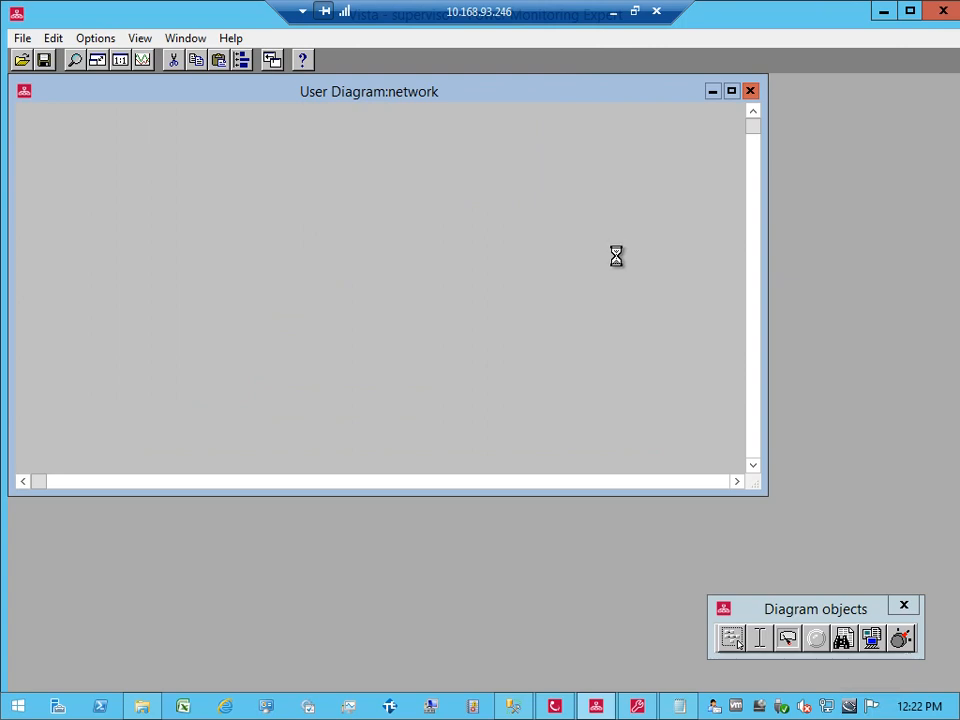
Step: Resize the numeric box until 9,957,588,481,528.2 shows fully, then go back to Designer
drag(636, 213, 733, 203)
drag(626, 236, 583, 249)
click(591, 316)
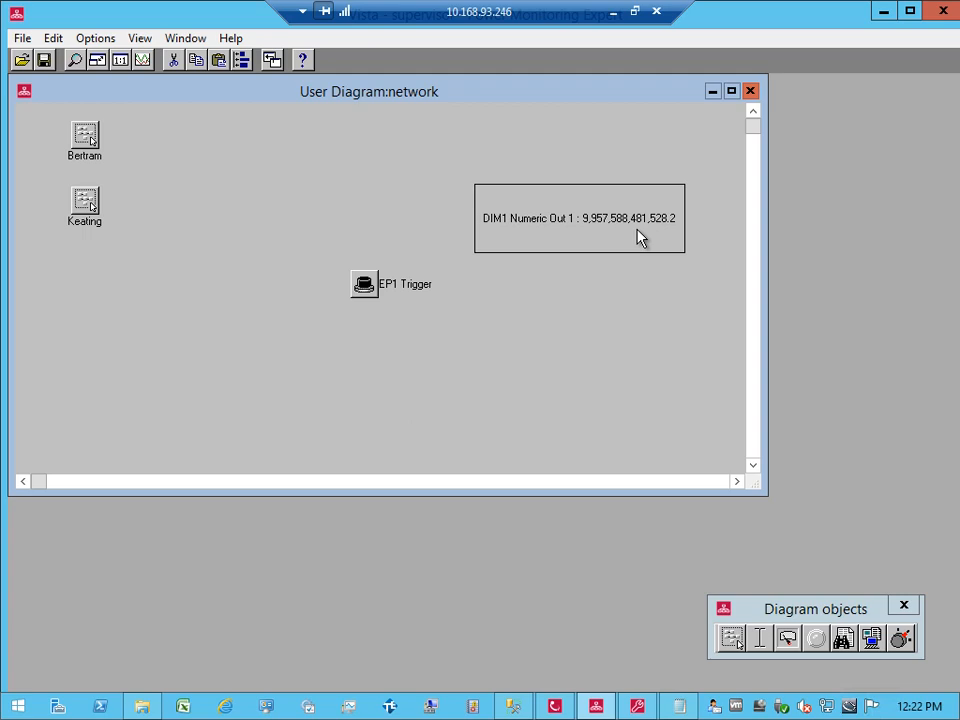
click(558, 707)
click(494, 470)
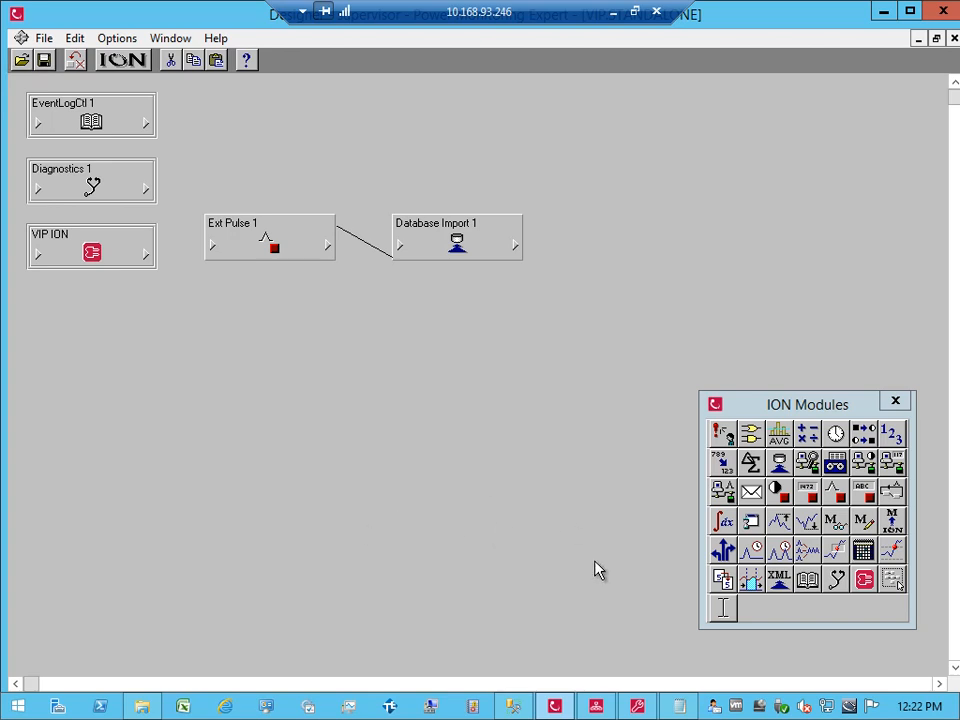
Step: Paste the saved SELECT MIN power-factor query from the notes into the query editor
click(677, 707)
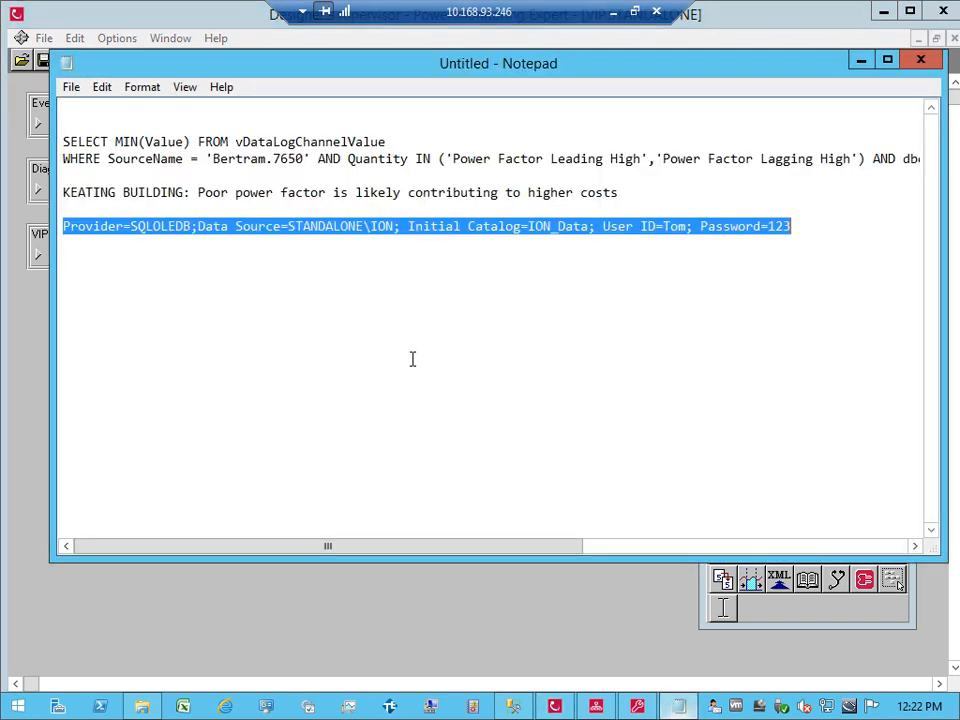
click(198, 142)
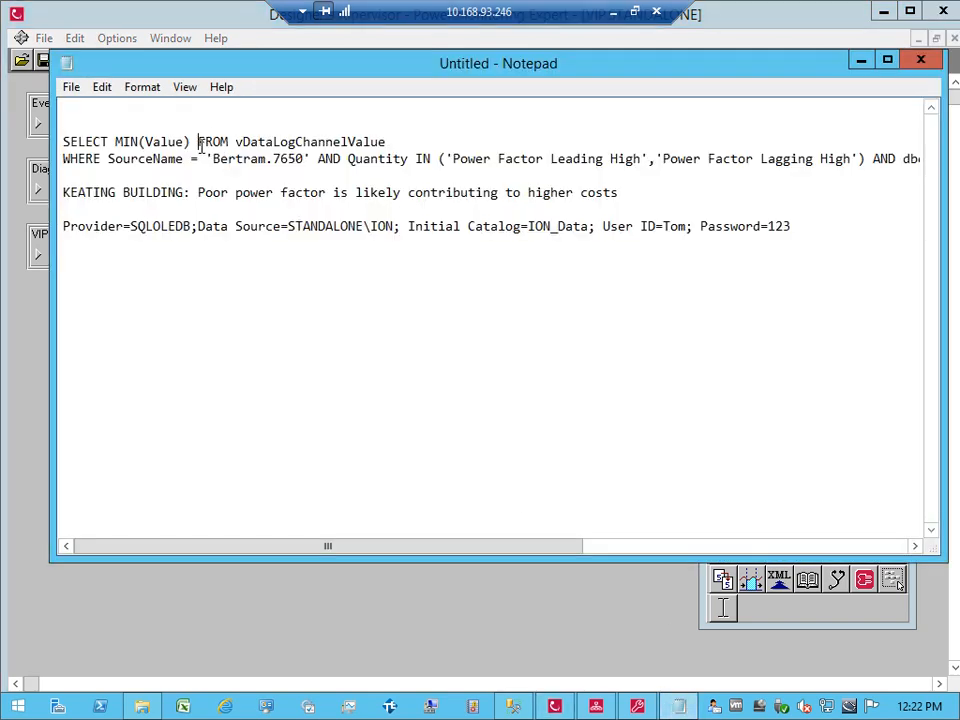
key(Home)
key(shift+Down)
key(shift+Down)
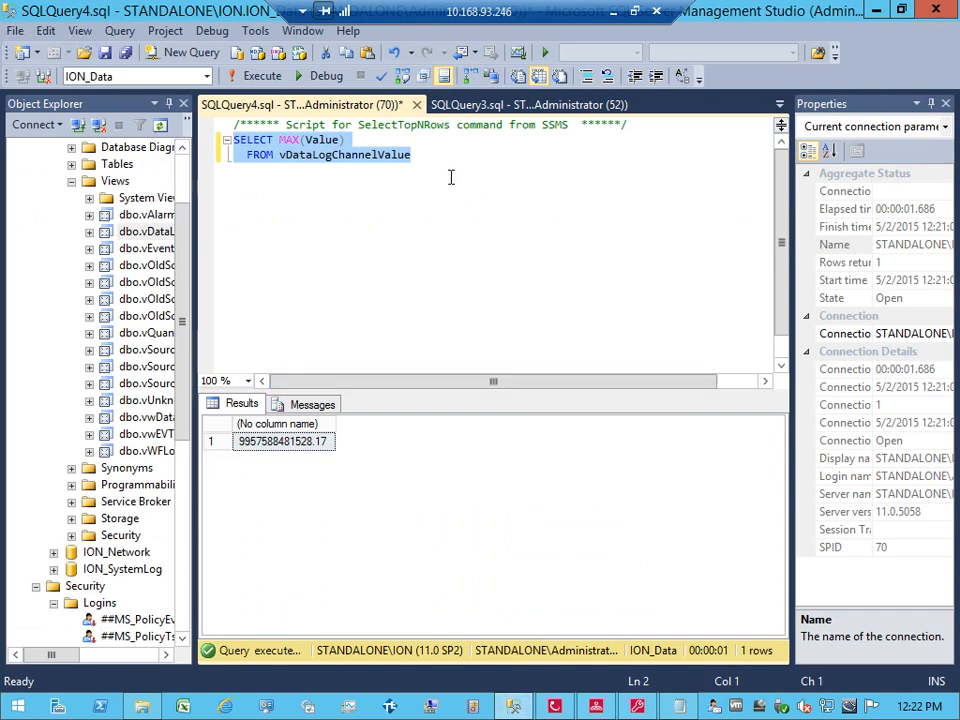
key(ctrl+v)
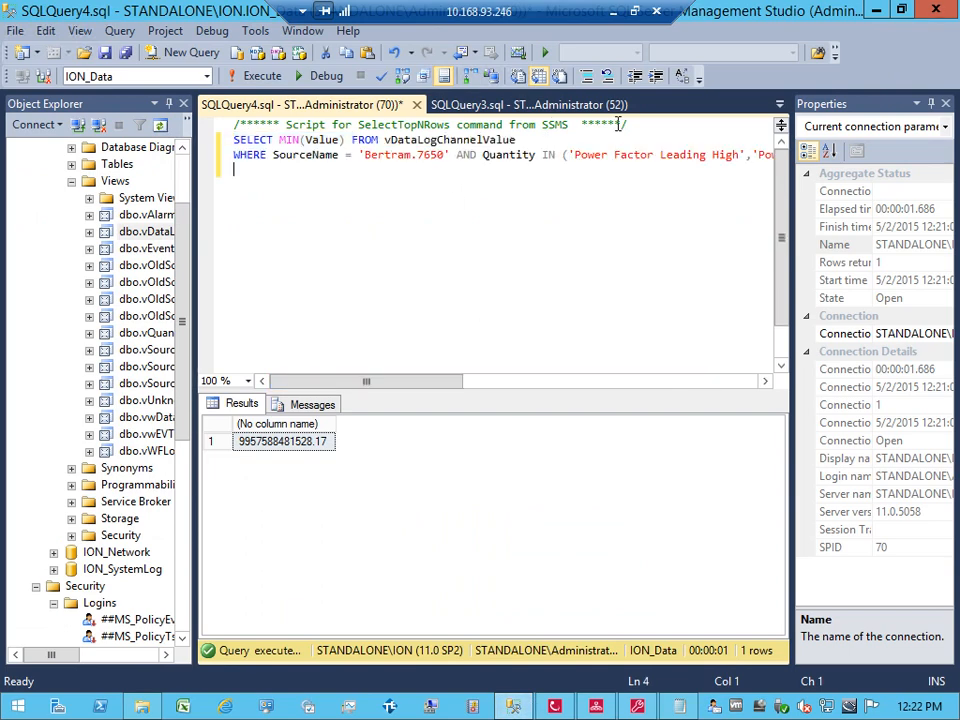
Step: Delete the comment line and put the Quantity and date conditions on their own lines
drag(628, 125, 170, 110)
key(Delete)
key(Delete)
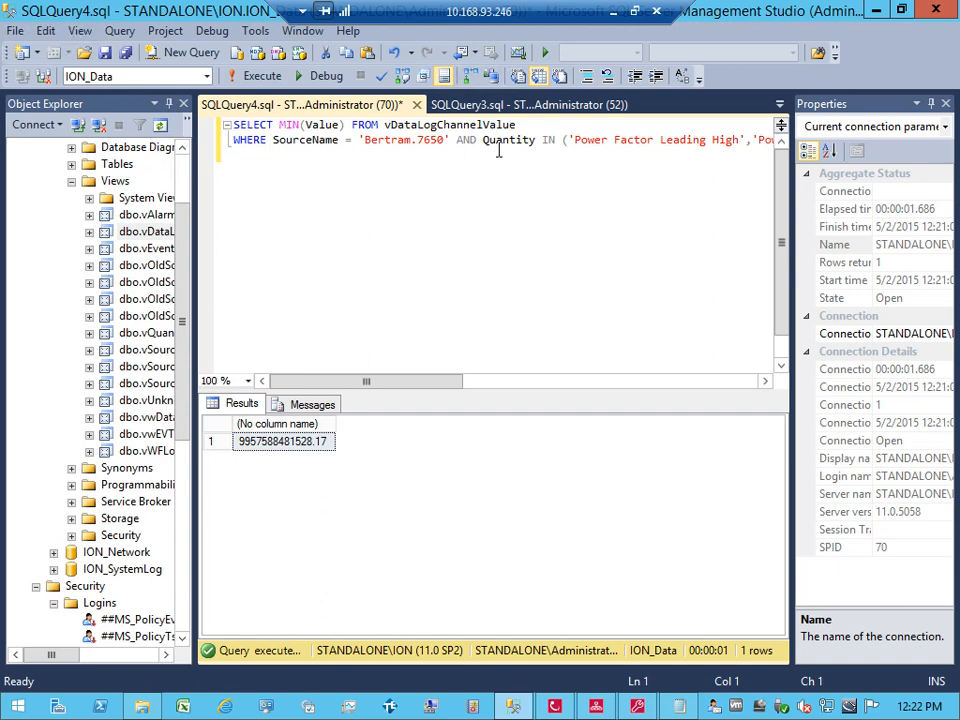
click(456, 140)
key(Return)
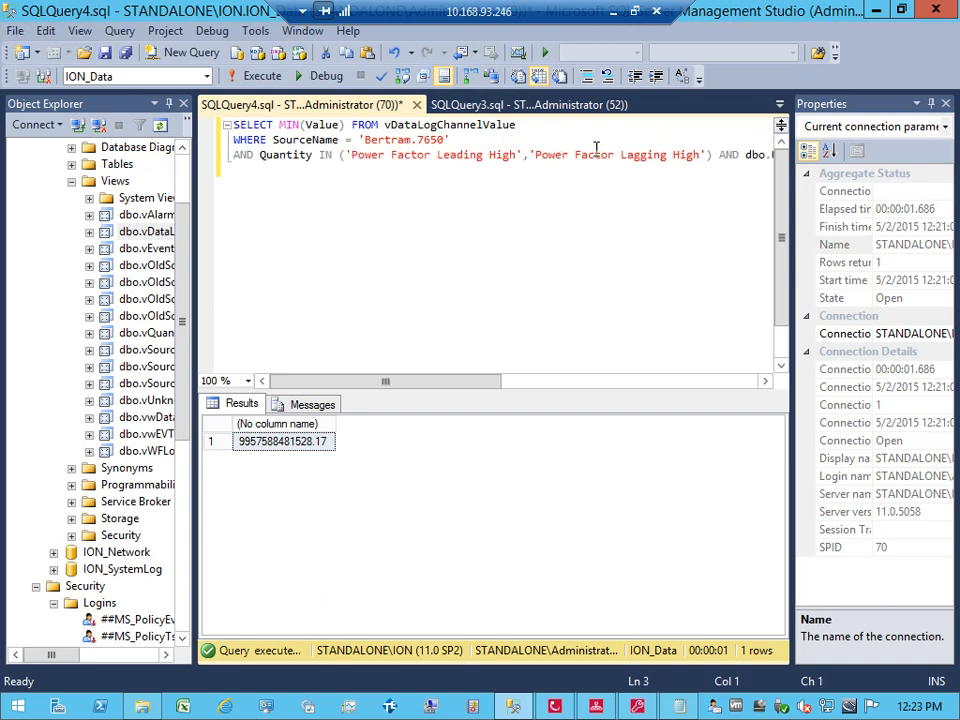
click(715, 154)
key(Return)
key(Up)
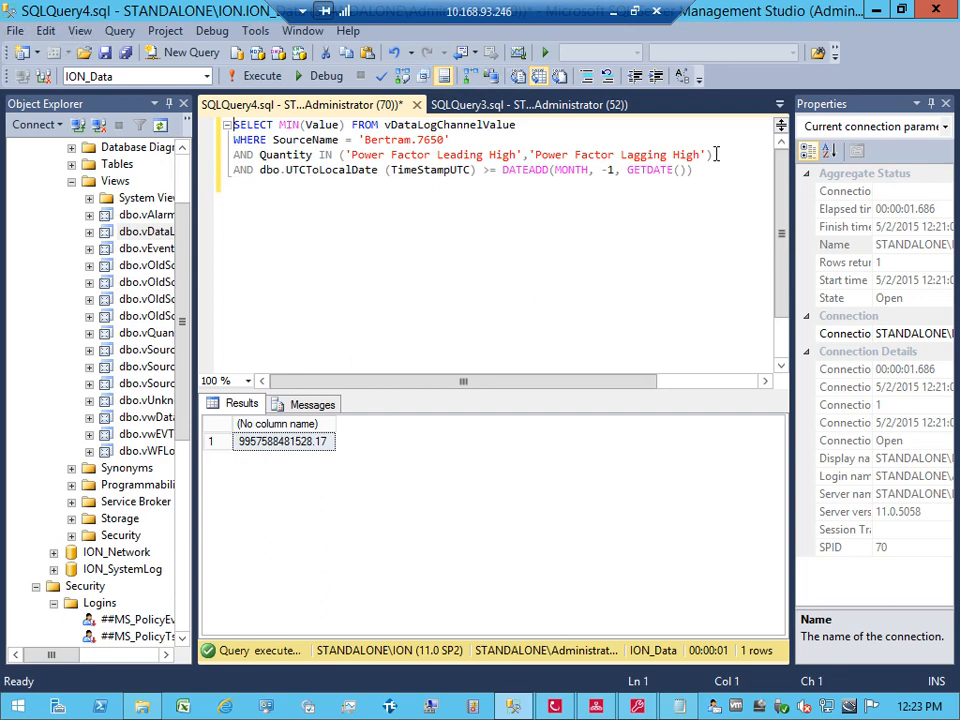
key(Right)
key(Right)
key(Right)
key(Right)
key(Right)
key(Right)
key(Right)
key(Right)
key(Right)
key(Right)
key(Right)
key(Right)
key(Right)
key(Right)
key(Right)
key(Right)
key(Right)
key(Right)
key(Right)
key(Right)
key(Left)
key(Left)
key(Down)
key(Down)
key(Up)
key(Left)
key(Left)
key(Left)
key(Left)
key(shift+Right)
key(shift+Right)
key(shift+Right)
key(shift+Right)
key(shift+Right)
key(shift+Right)
key(shift+Right)
key(shift+Right)
key(shift+Right)
key(shift+Right)
key(shift+Right)
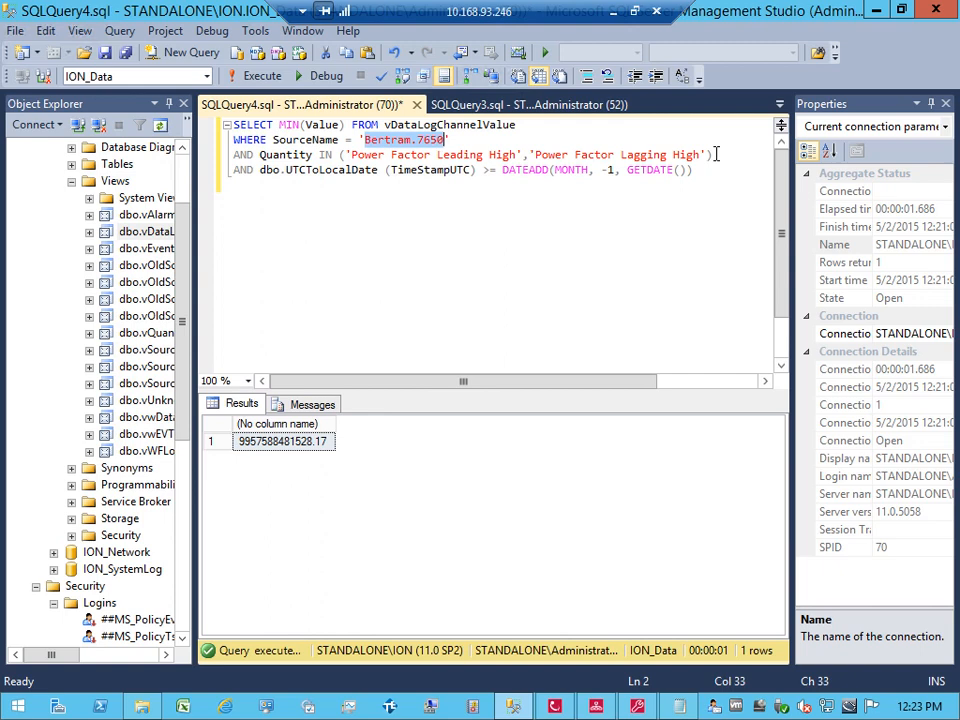
key(Right)
Step: Highlight the two Power Factor High quantities in the query's quantity list
key(Left)
key(Left)
key(Left)
key(Left)
key(Left)
key(Left)
key(Left)
key(Left)
key(Left)
key(Left)
key(Left)
key(Left)
key(Left)
key(Left)
key(Left)
key(Left)
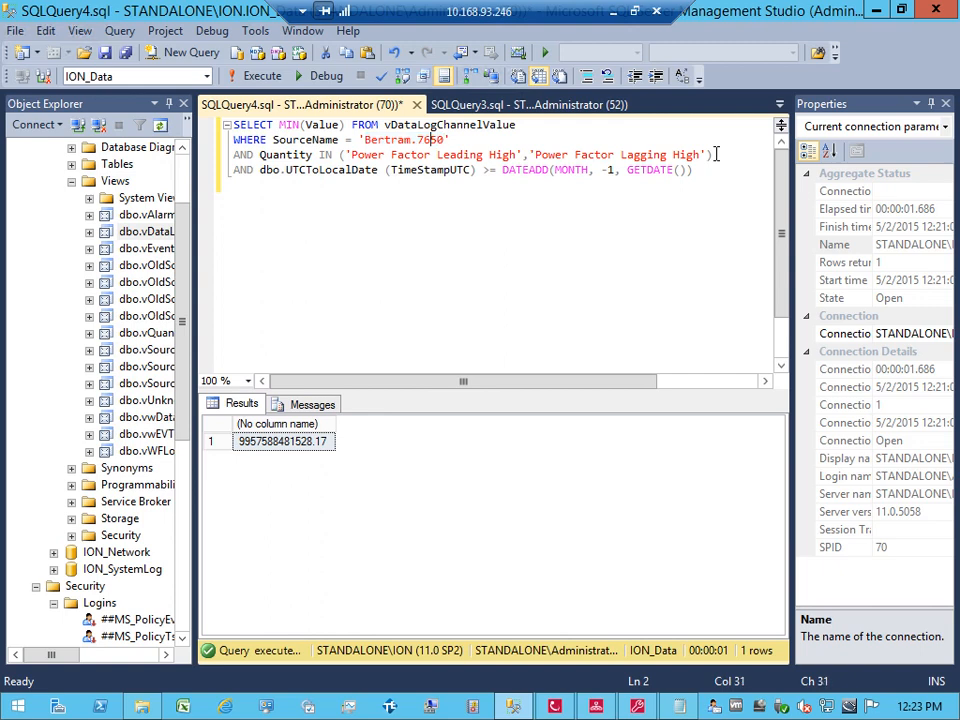
key(Down)
key(Right)
key(Right)
key(shift+Right)
key(shift+Right)
key(shift+Right)
key(shift+Right)
key(shift+Right)
key(shift+Right)
key(shift+Right)
key(shift+Right)
key(shift+Right)
key(shift+Right)
key(shift+Right)
key(shift+Right)
key(shift+Right)
key(shift+Right)
key(shift+Right)
key(shift+Right)
key(shift+Right)
key(shift+Right)
key(shift+Right)
key(shift+Right)
key(shift+Right)
key(shift+Right)
key(shift+Right)
key(shift+Right)
key(shift+Right)
key(shift+Right)
key(shift+Right)
key(shift+Right)
key(shift+Right)
key(shift+Right)
key(shift+Right)
key(shift+Right)
key(shift+Right)
key(shift+Right)
key(shift+Right)
key(shift+Right)
key(shift+Right)
key(shift+Right)
key(shift+Right)
key(shift+Right)
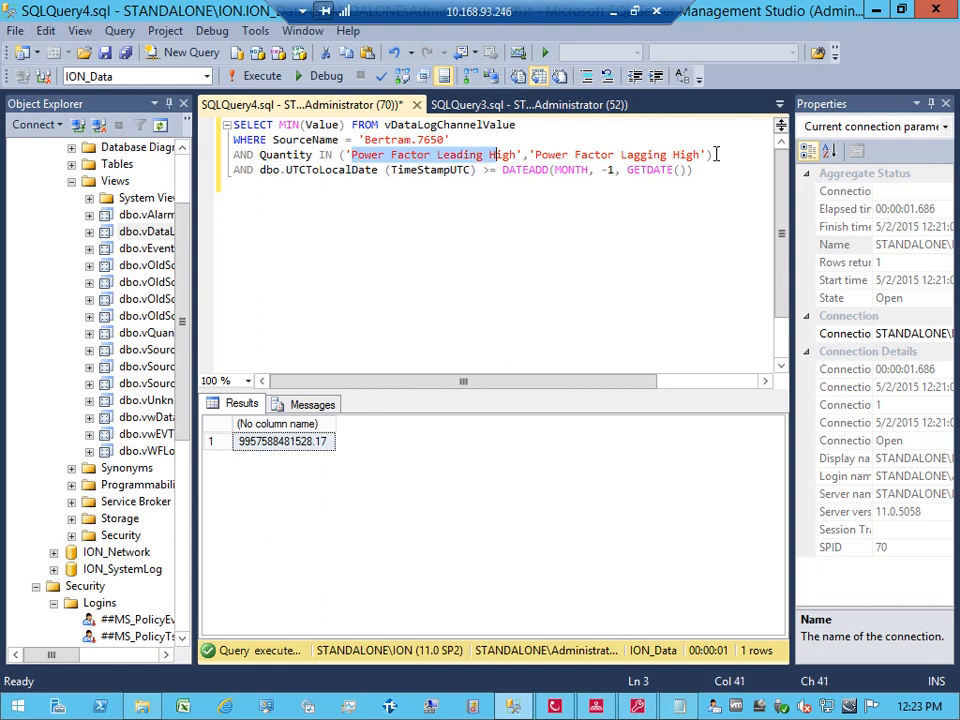
key(shift+Right)
key(shift+Right)
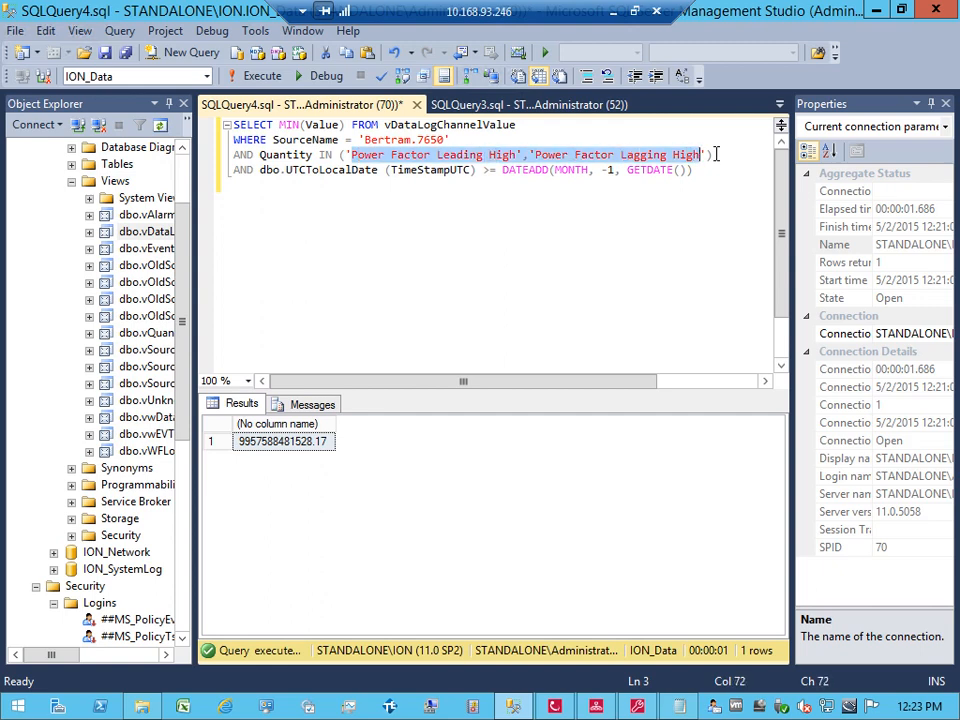
key(Down)
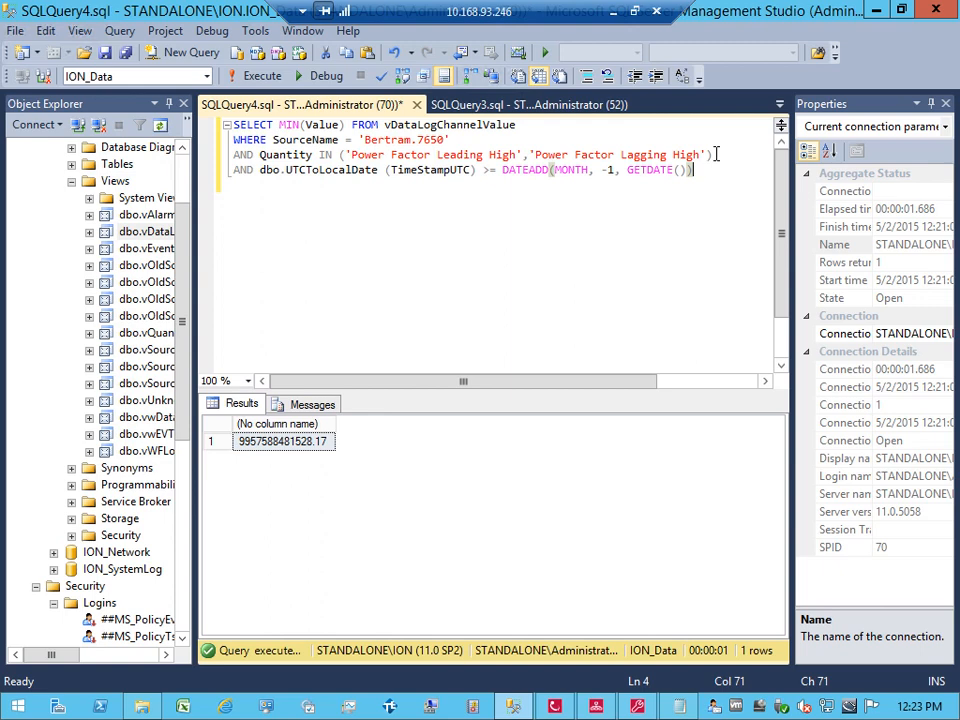
Step: Highlight the UTCToLocalDate conversion and the DATEADD month interval in the date condition
double_click(268, 170)
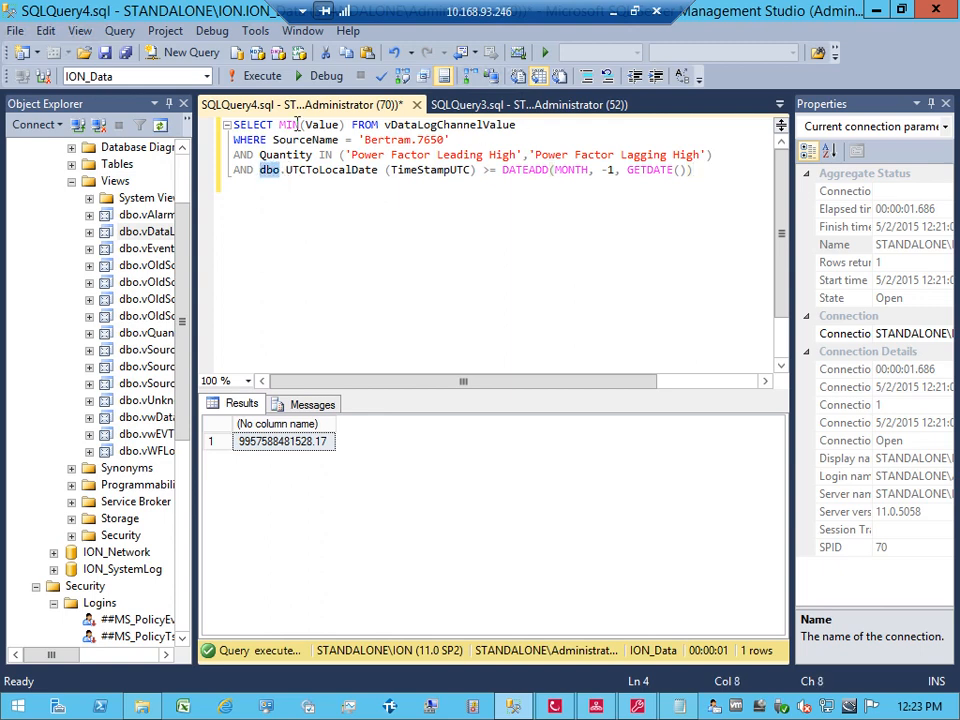
click(296, 124)
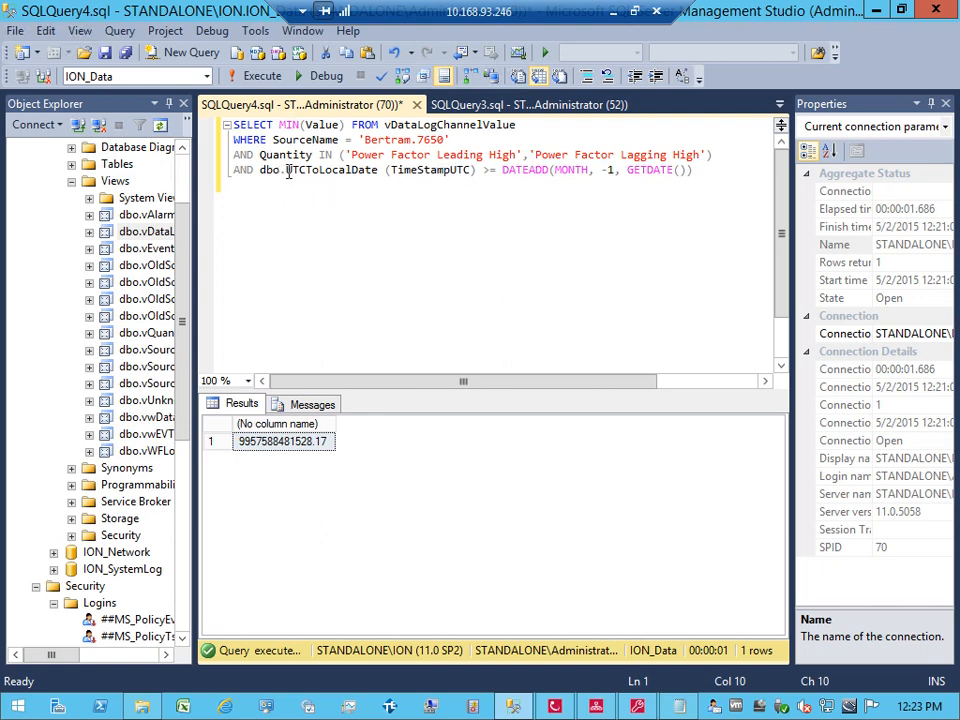
drag(287, 171, 378, 171)
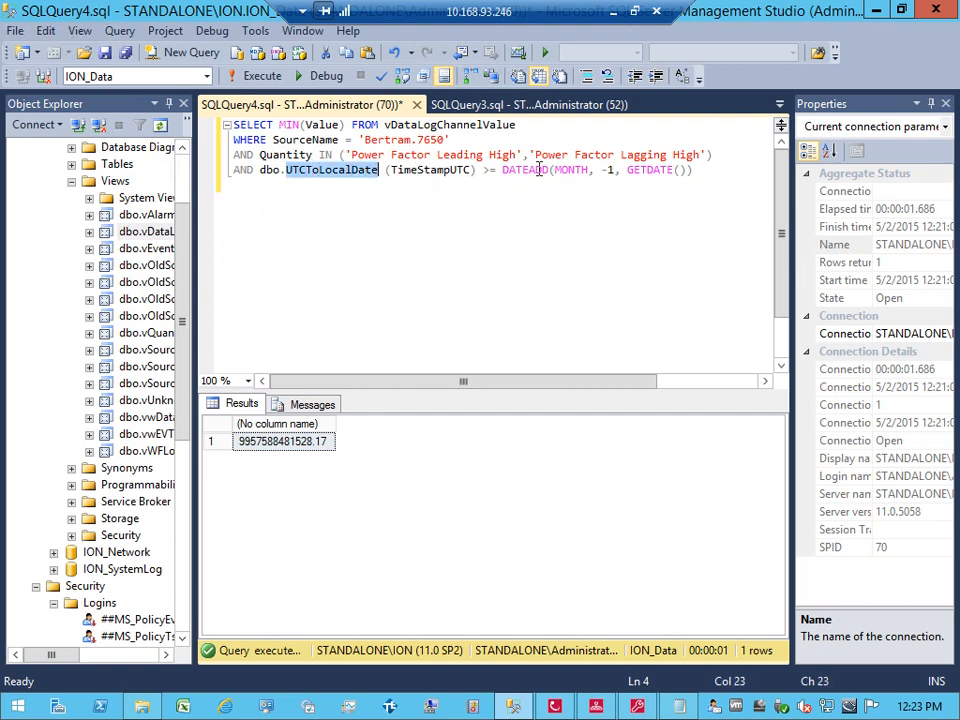
drag(502, 170, 590, 170)
Step: Try WK and DAY as the DATEADD interval, restore MONTH, and run the query (99.1820602416992)
click(594, 170)
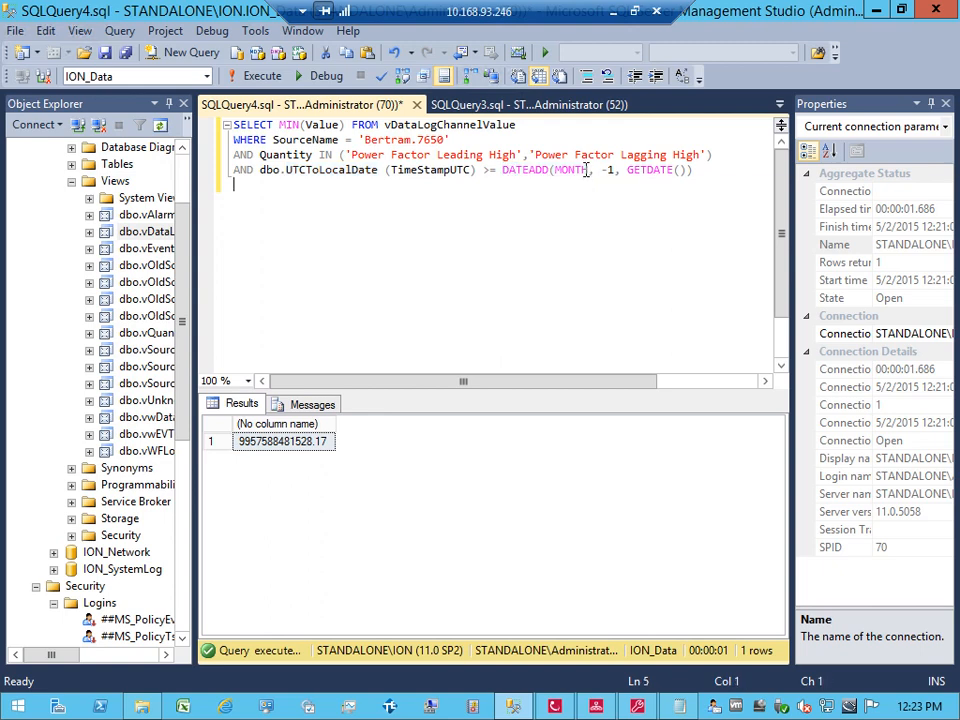
key(BackSpace)
key(BackSpace)
key(BackSpace)
key(BackSpace)
key(BackSpace)
key(BackSpace)
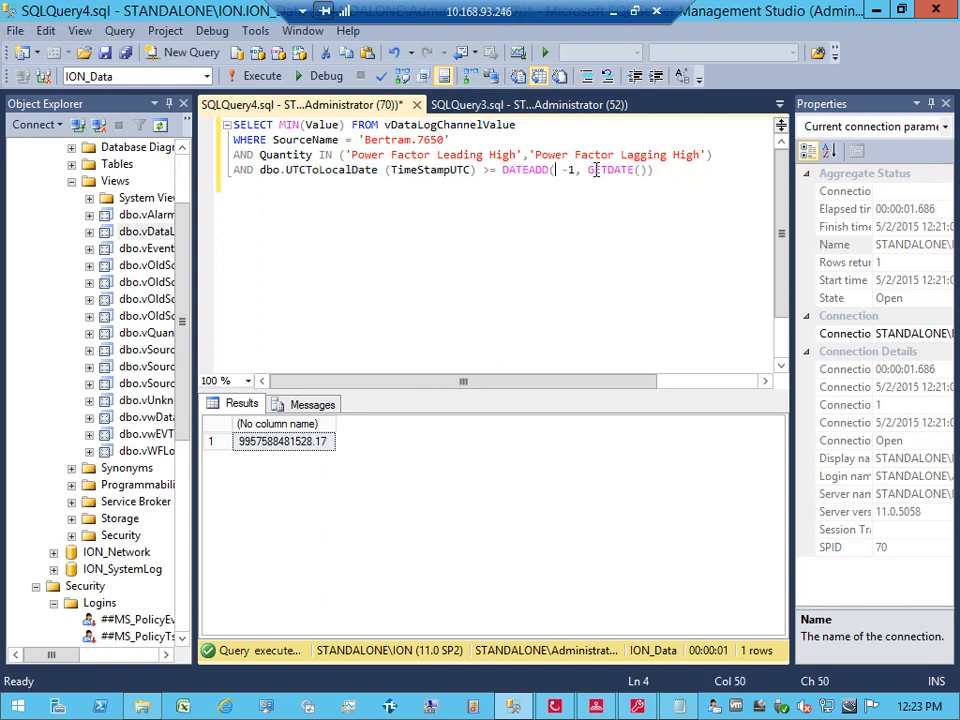
text((EK)
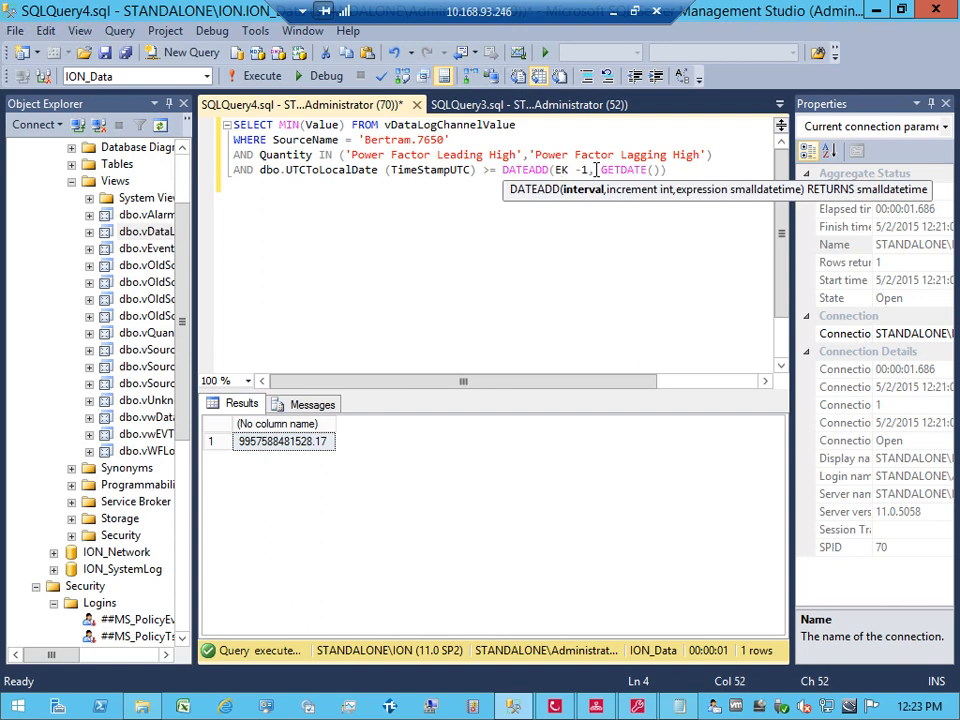
key(BackSpace)
key(BackSpace)
text(WK)
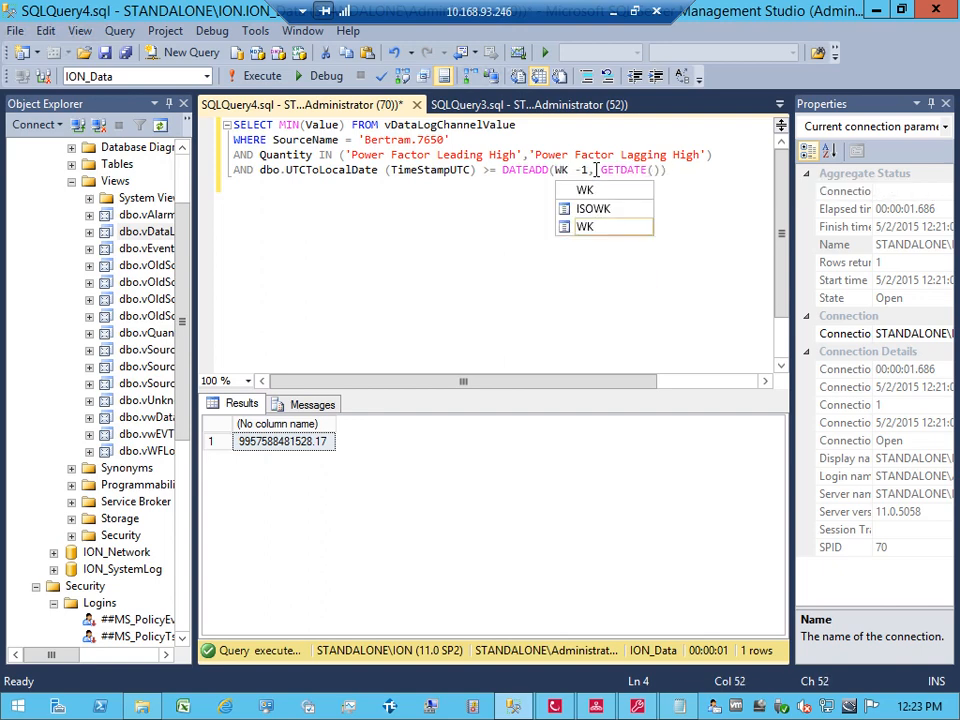
key(BackSpace)
key(BackSpace)
text(D)
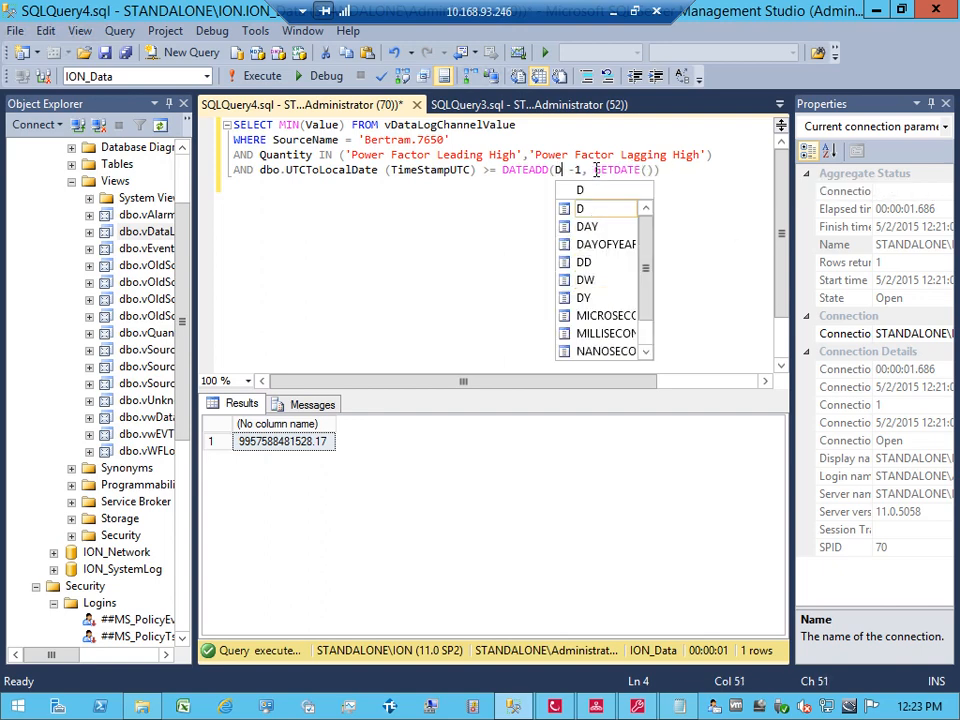
text(ATE)
key(BackSpace)
key(BackSpace)
text(TE)
key(BackSpace)
key(BackSpace)
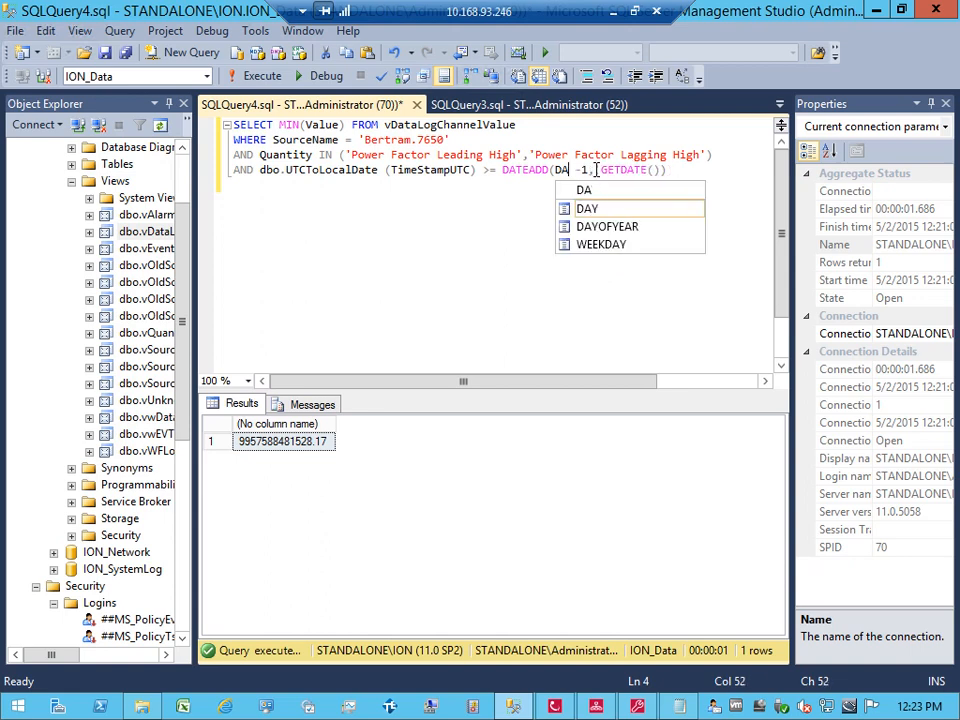
text(Y,)
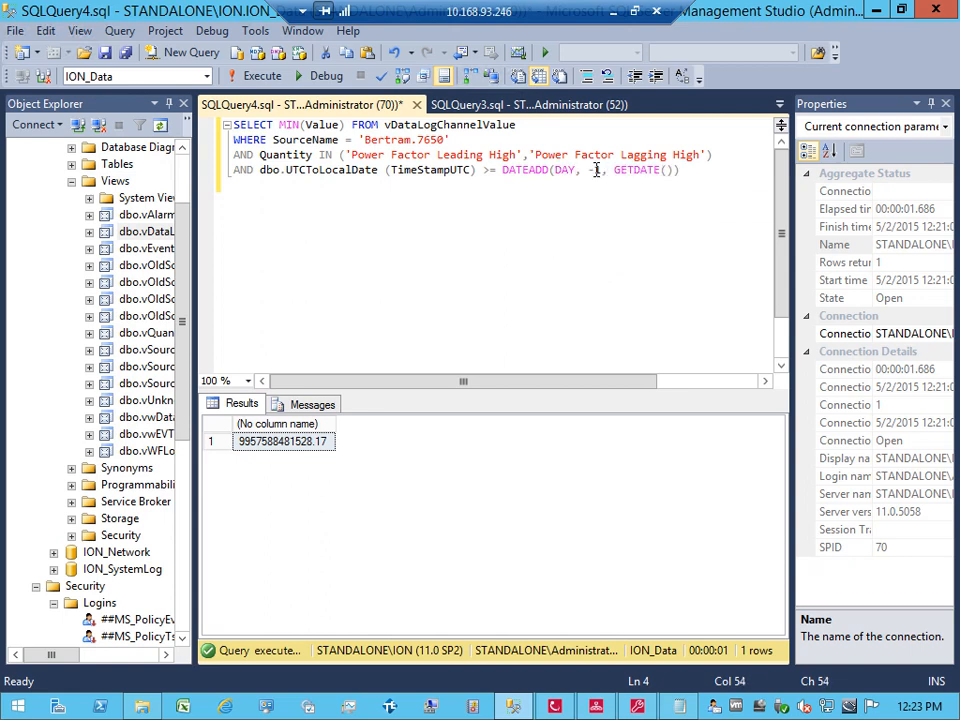
key(BackSpace)
key(BackSpace)
key(BackSpace)
key(BackSpace)
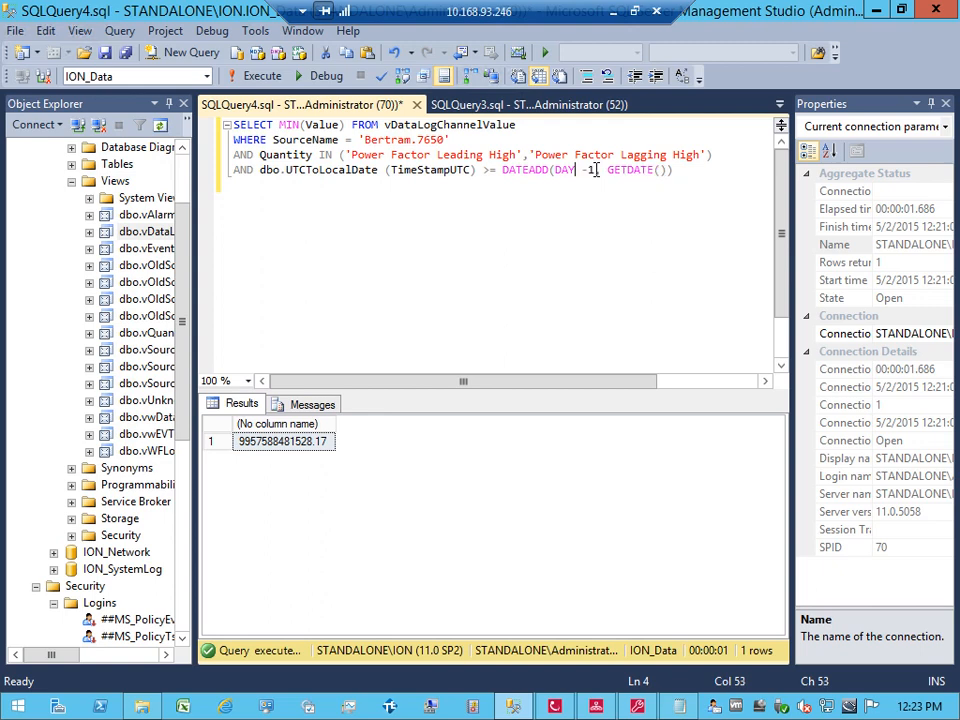
text(MONTH,)
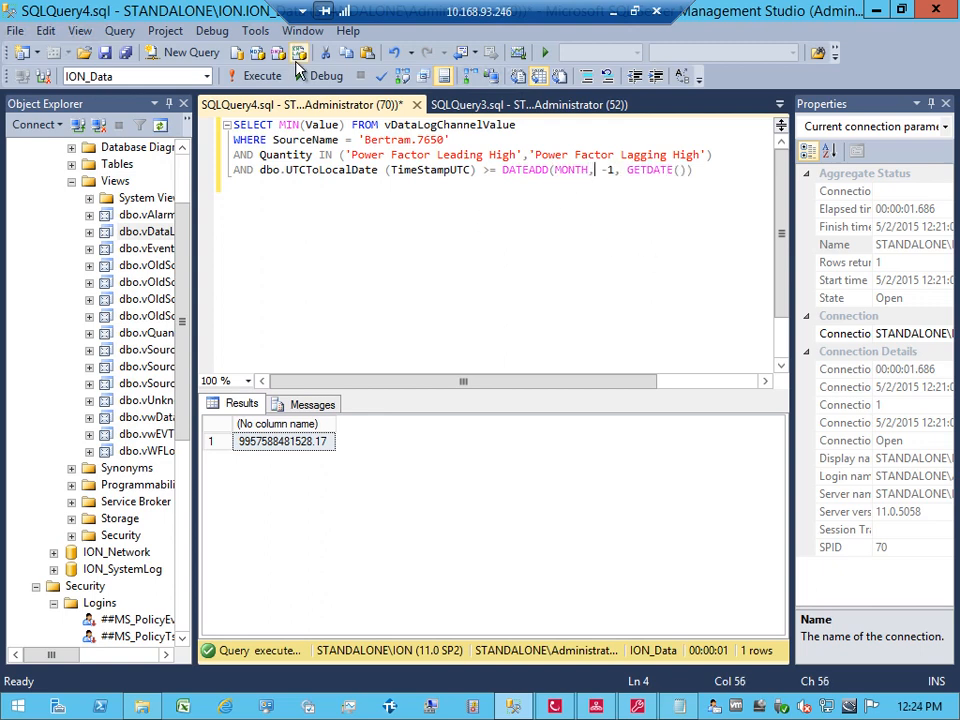
click(252, 77)
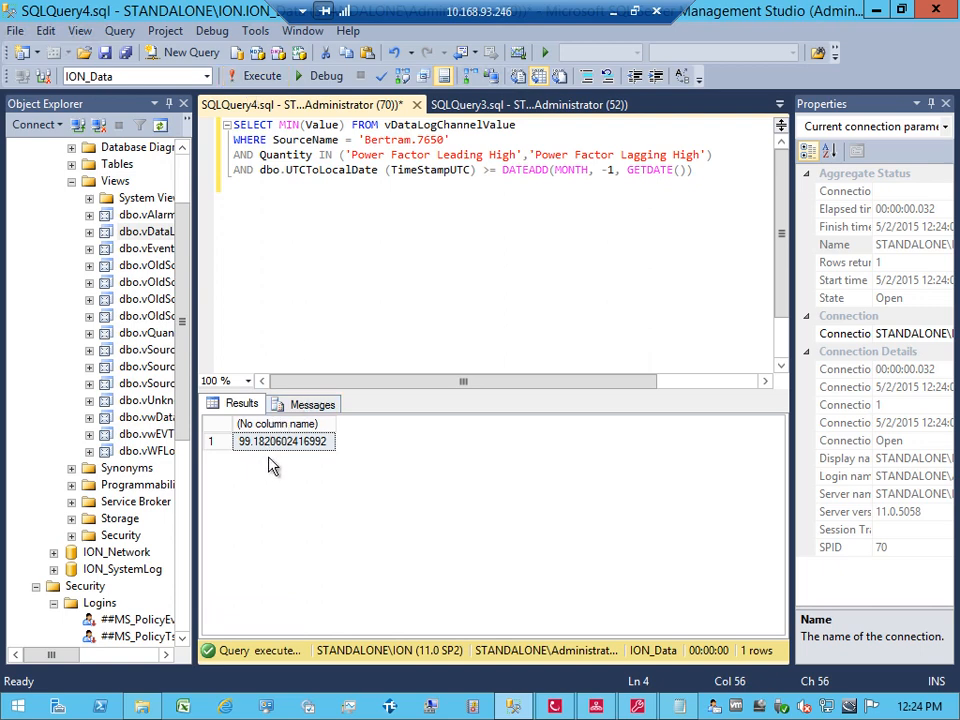
Step: Change the source name from Bertram to Keating, rerun the query and select the minimum value
click(411, 140)
key(BackSpace)
key(BackSpace)
key(BackSpace)
key(BackSpace)
key(BackSpace)
key(BackSpace)
key(BackSpace)
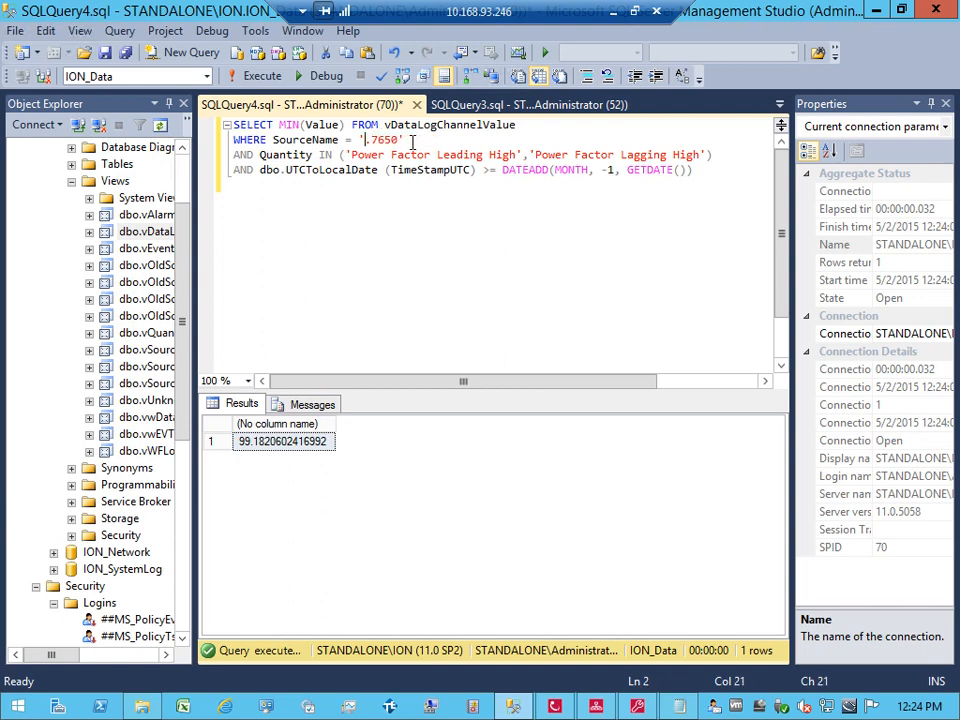
text(ke)
key(BackSpace)
key(BackSpace)
text(Keating)
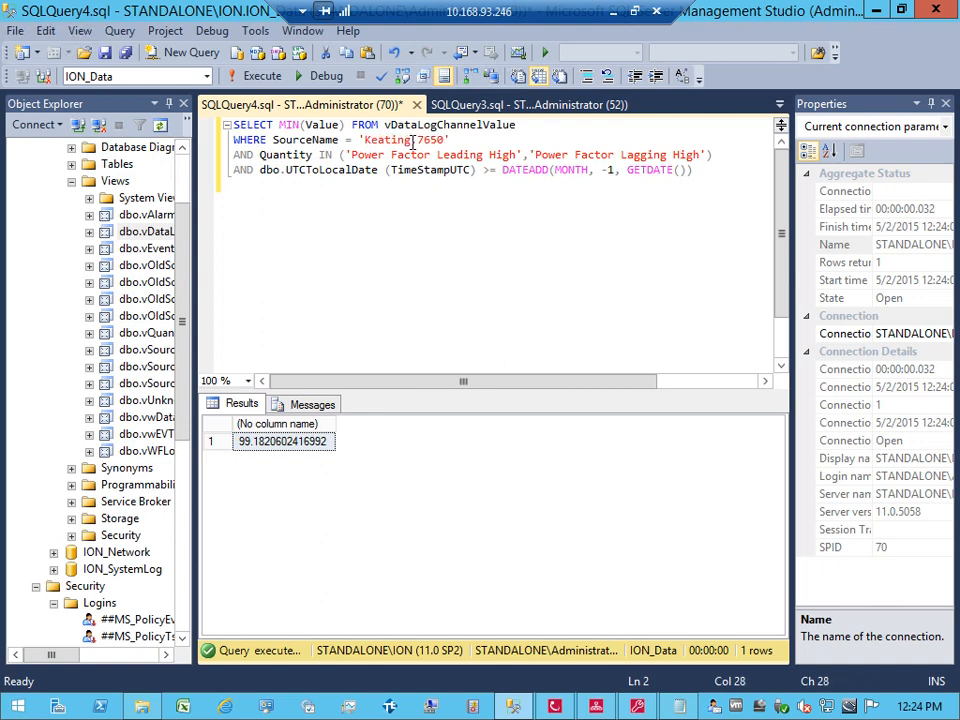
click(270, 80)
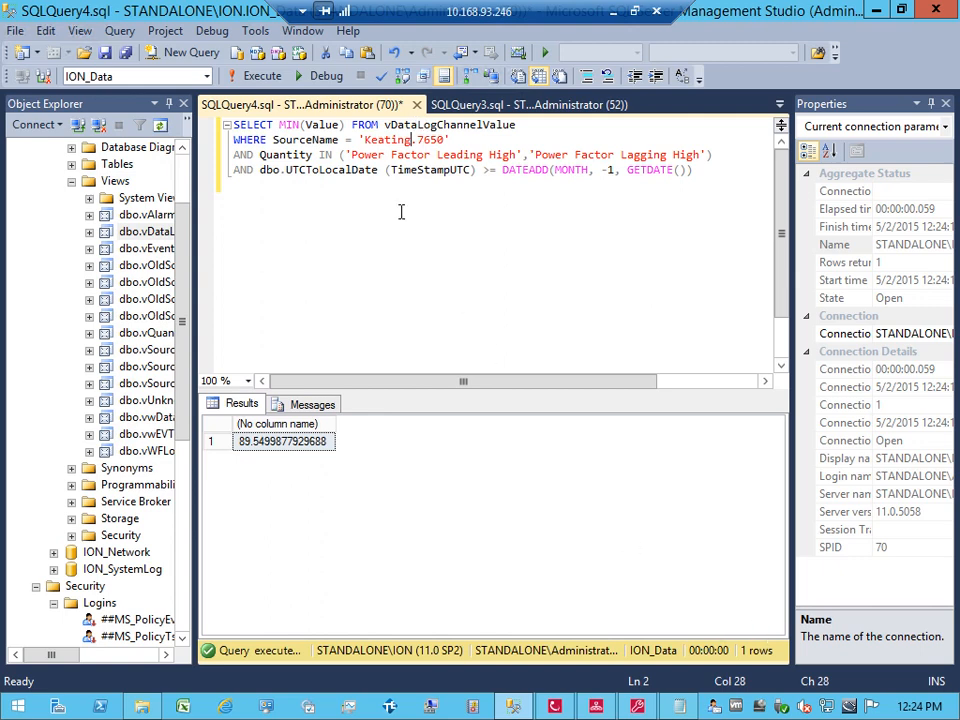
click(270, 449)
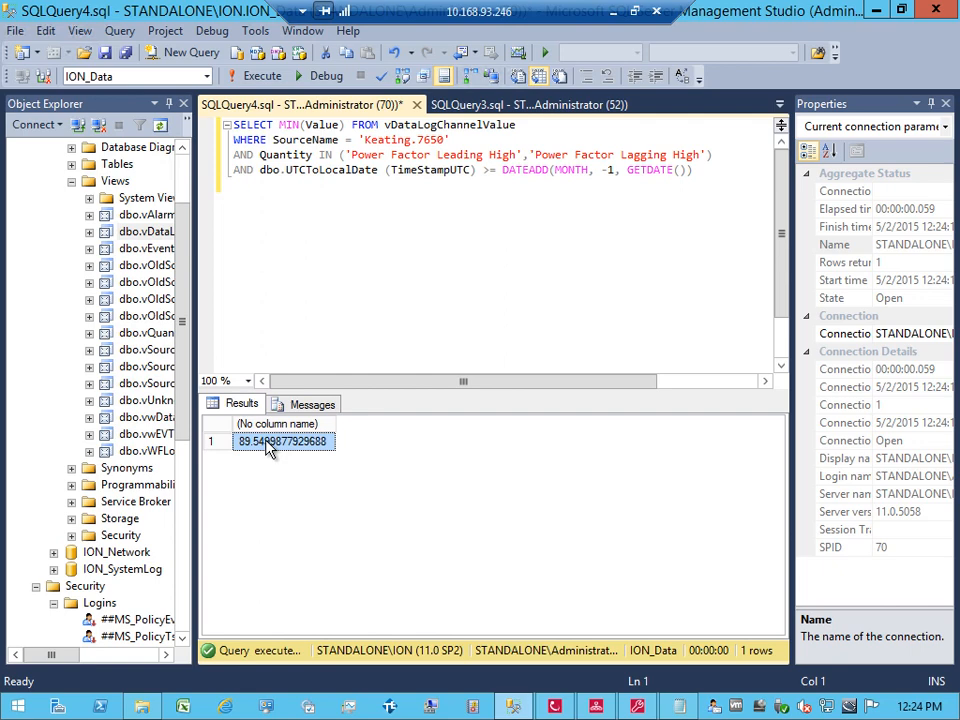
Step: Rerun the query with a one-week, then a one-day DATEADD interval (minimum 92.7642669677734)
click(598, 170)
key(BackSpace)
key(BackSpace)
key(BackSpace)
key(BackSpace)
key(BackSpace)
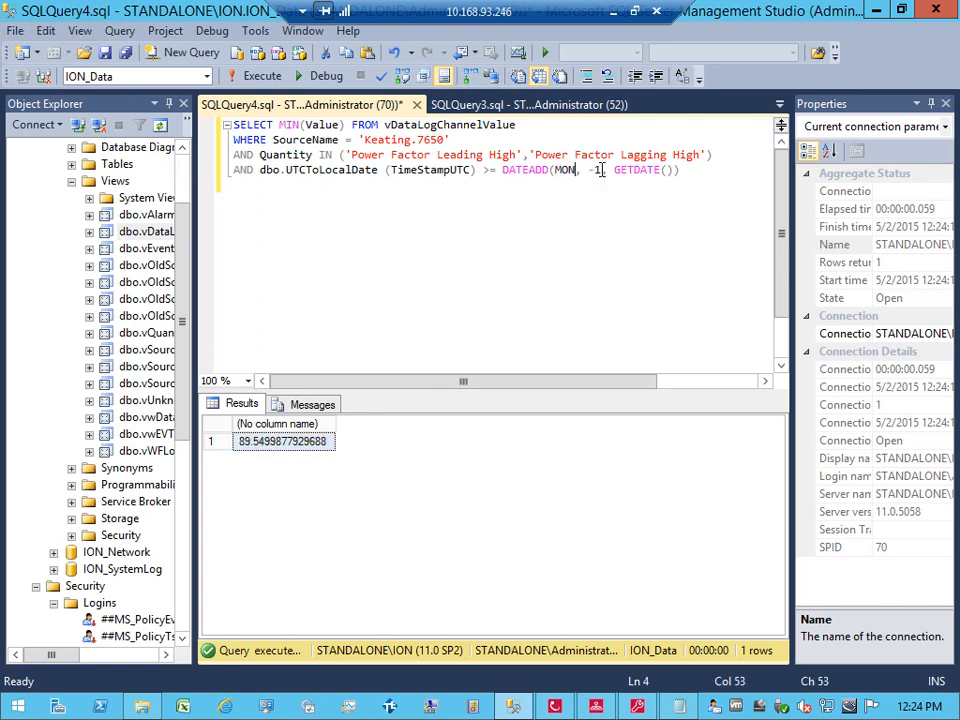
text(WK)
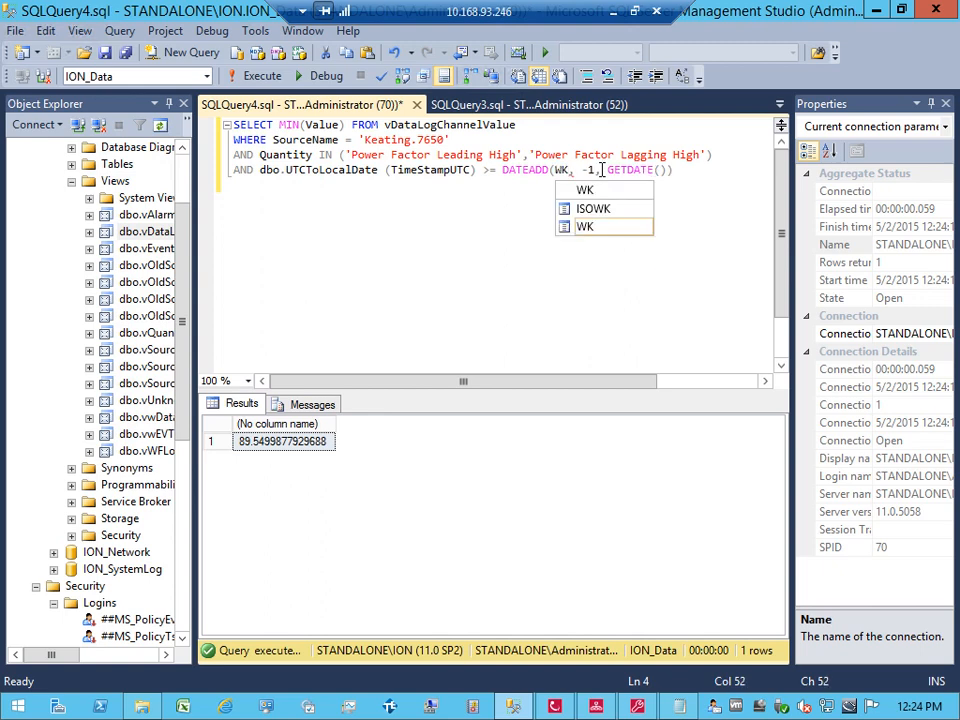
click(255, 76)
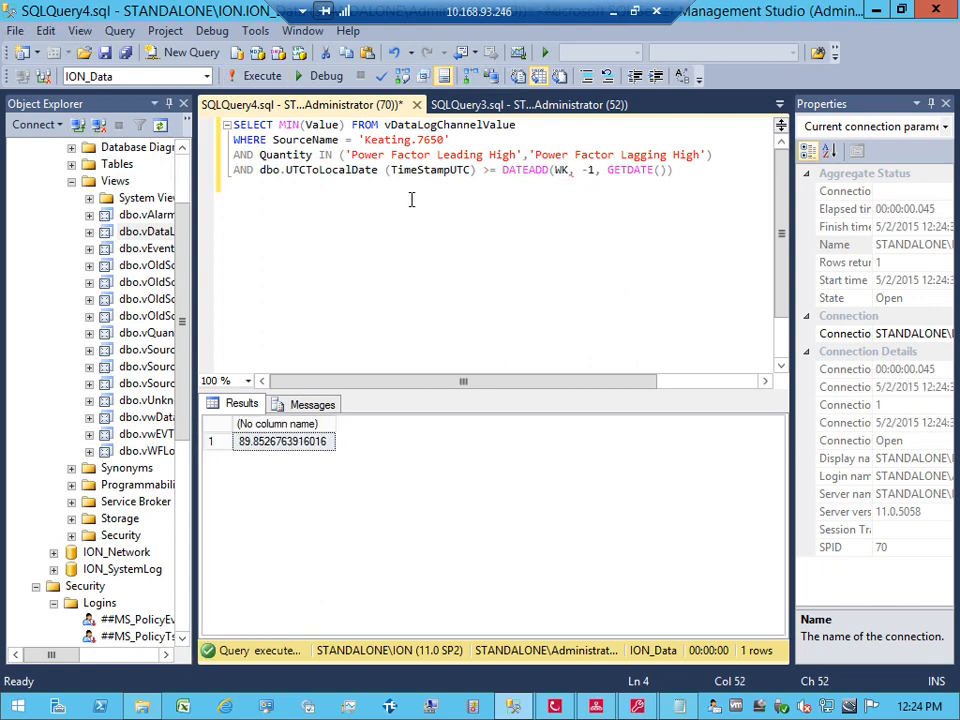
key(BackSpace)
key(BackSpace)
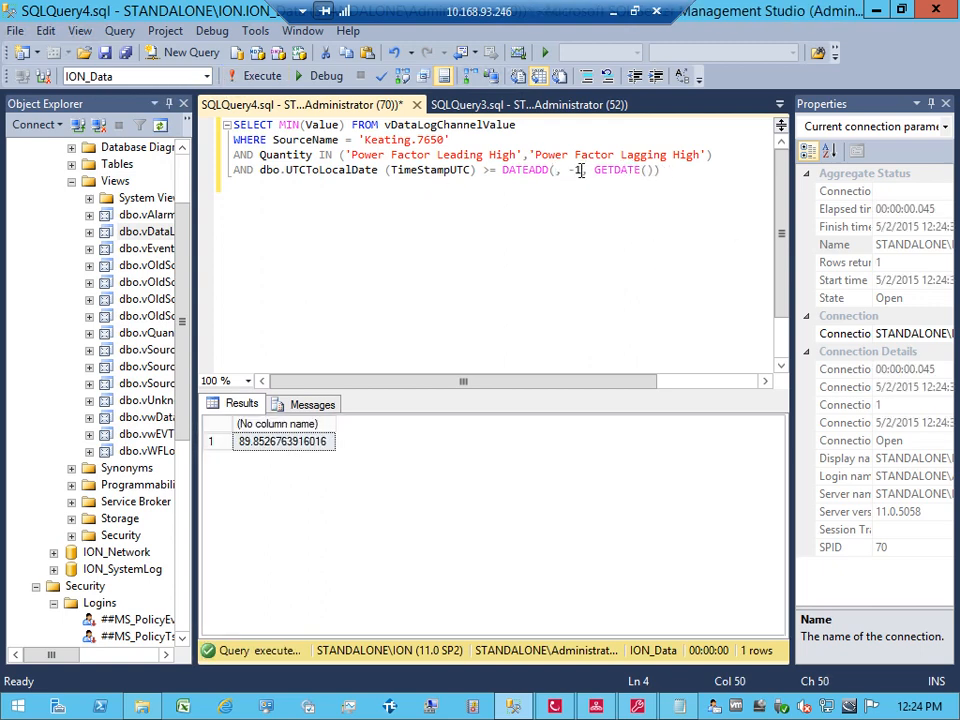
text(DAY)
click(252, 78)
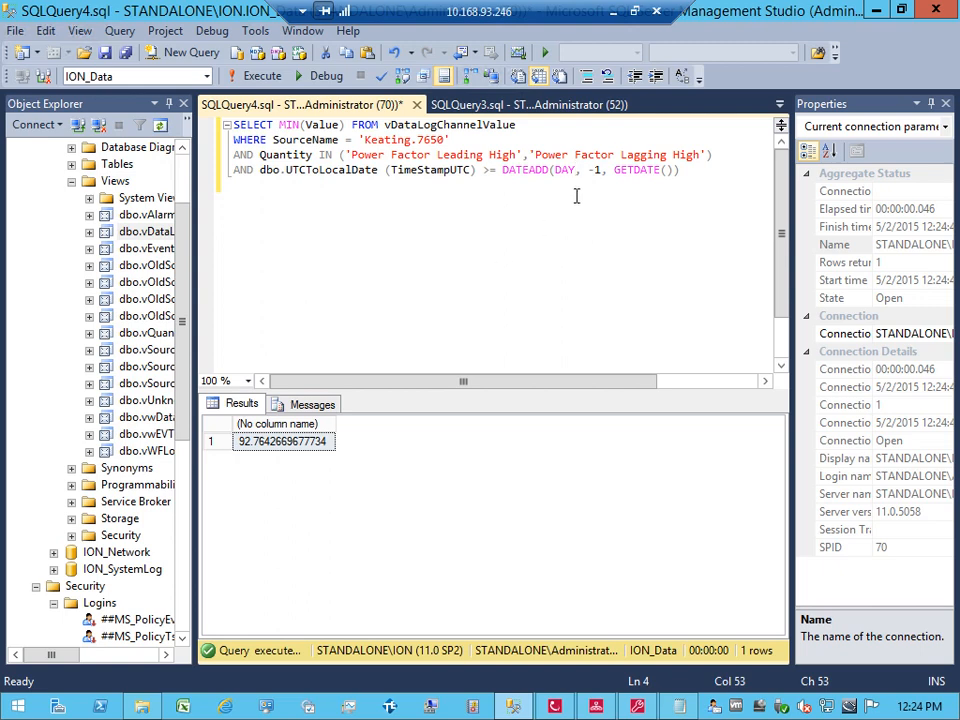
Step: Restore the MONTH interval in DATEADD and select the whole four-line query
key(BackSpace)
key(BackSpace)
key(BackSpace)
text(MONTH)
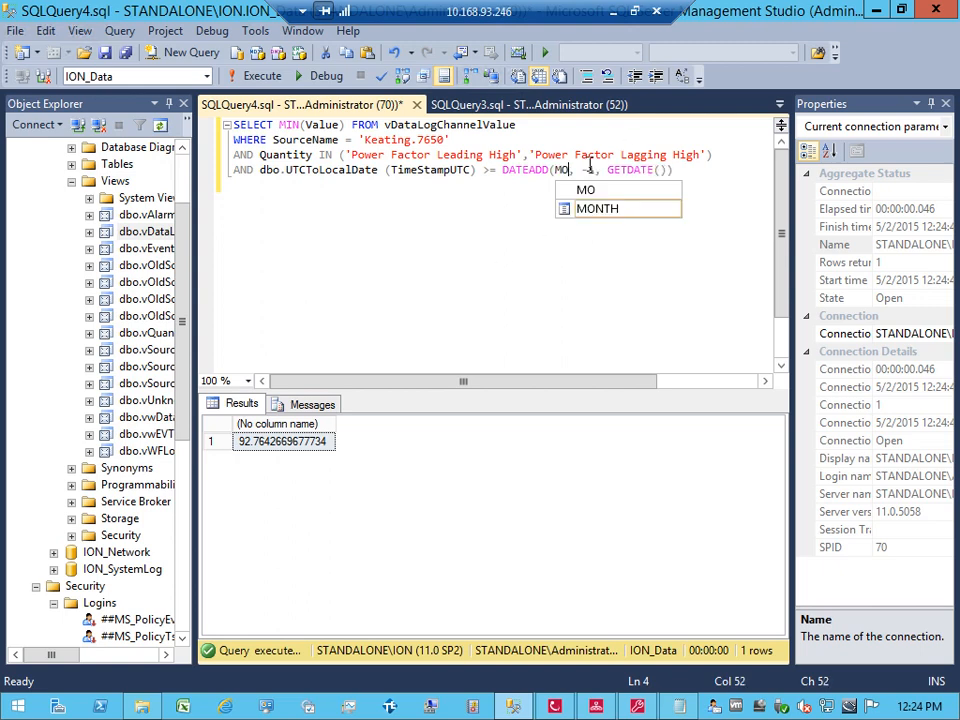
click(396, 236)
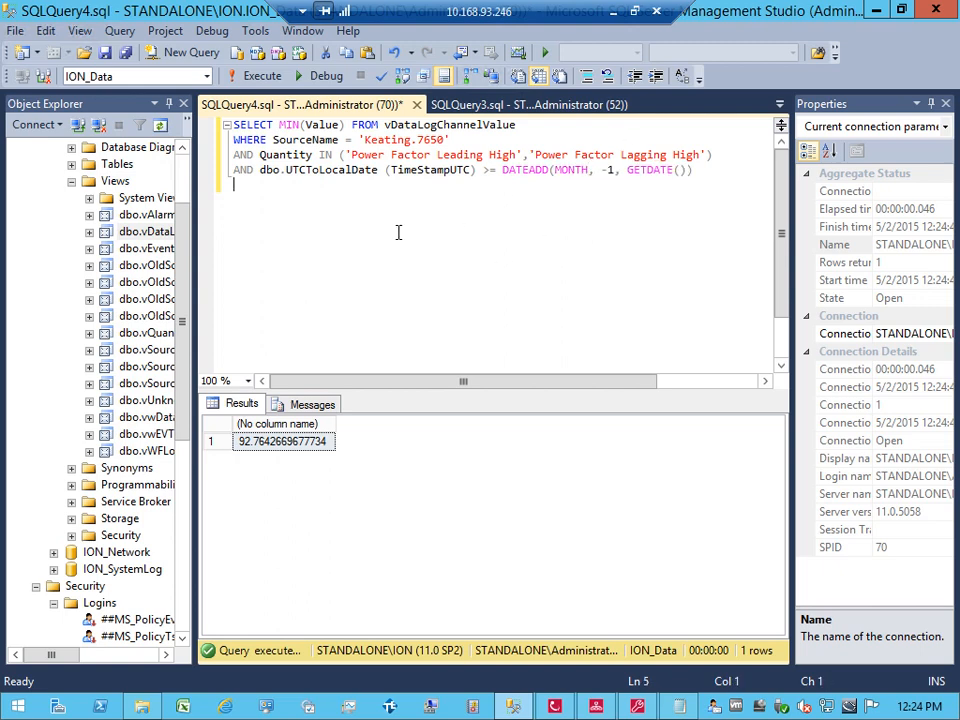
click(705, 169)
drag(705, 169, 222, 124)
key(ctrl+c)
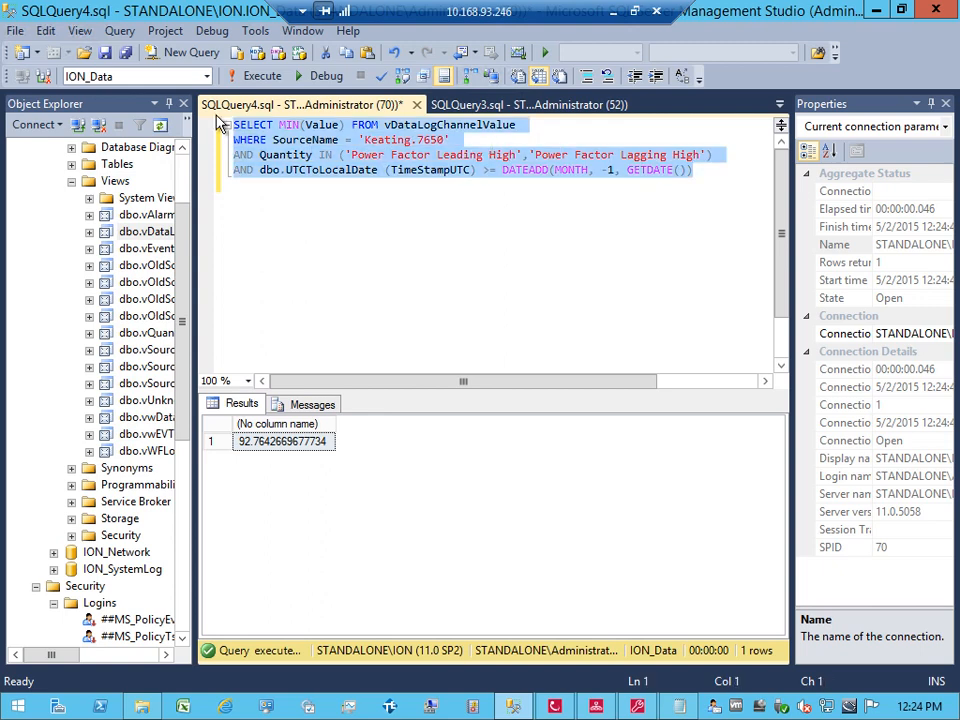
Step: Paste the Keating MIN power-factor query into Database Import 1's DIM1 SQL Query and confirm
click(555, 707)
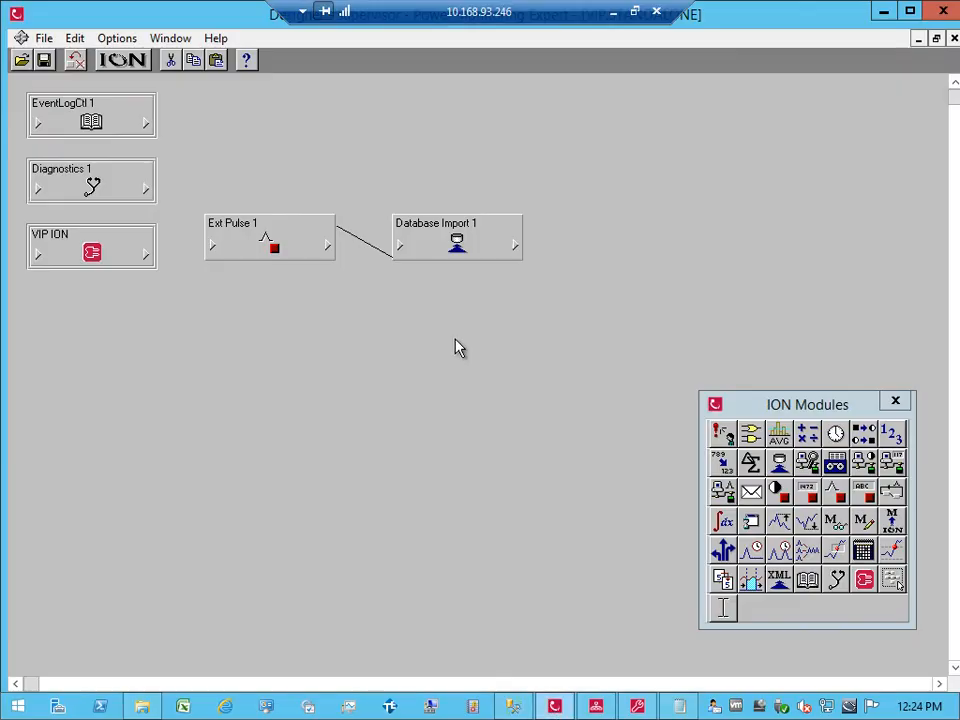
double_click(452, 243)
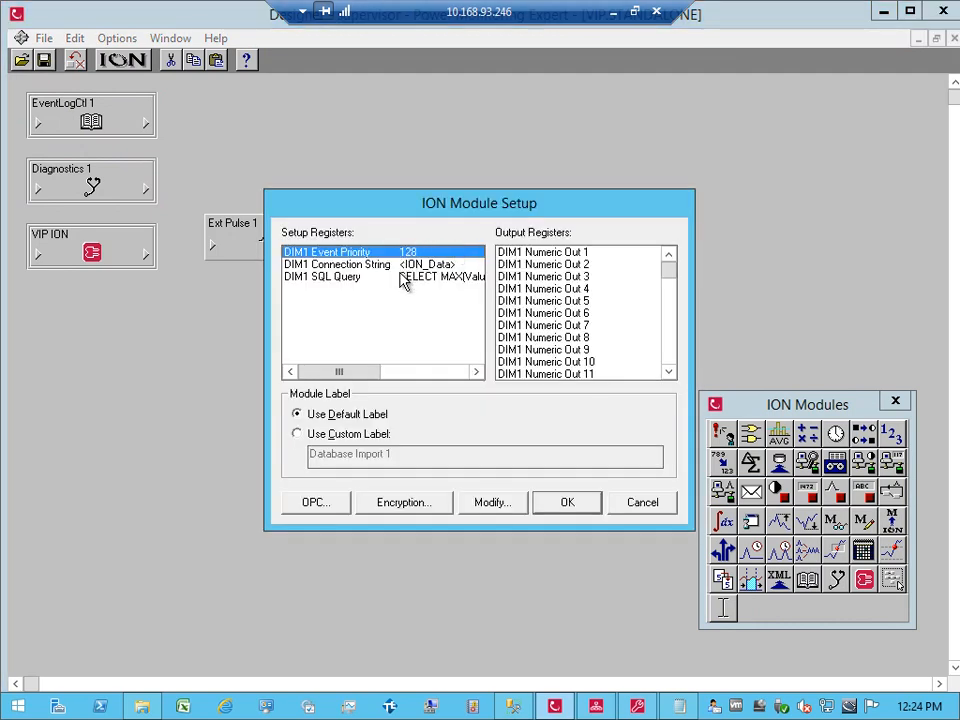
double_click(407, 277)
key(ctrl+v)
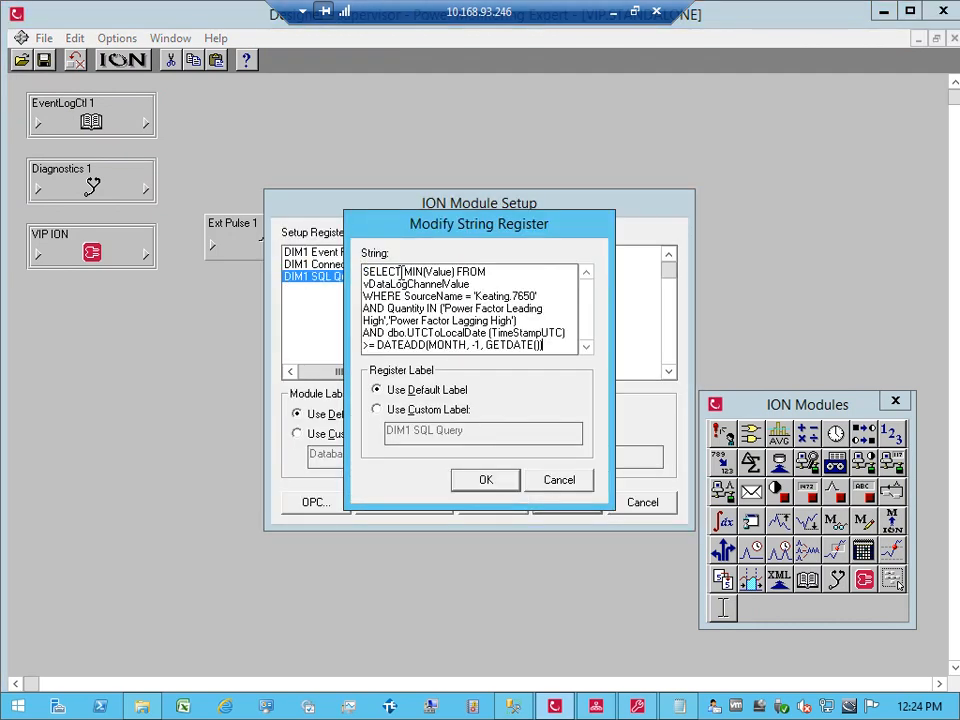
click(484, 483)
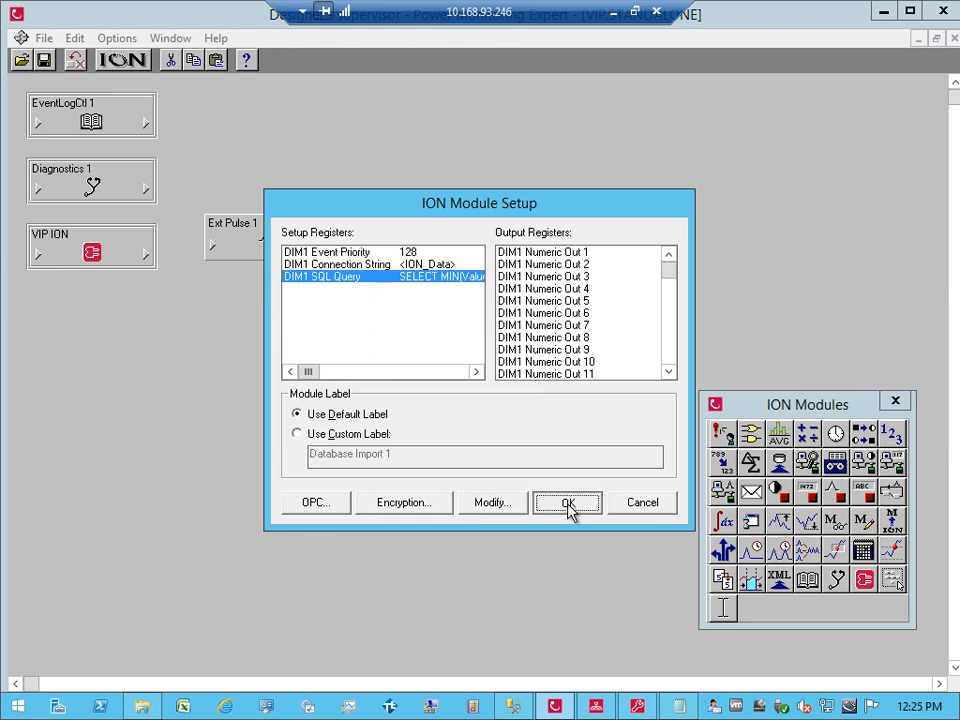
click(570, 508)
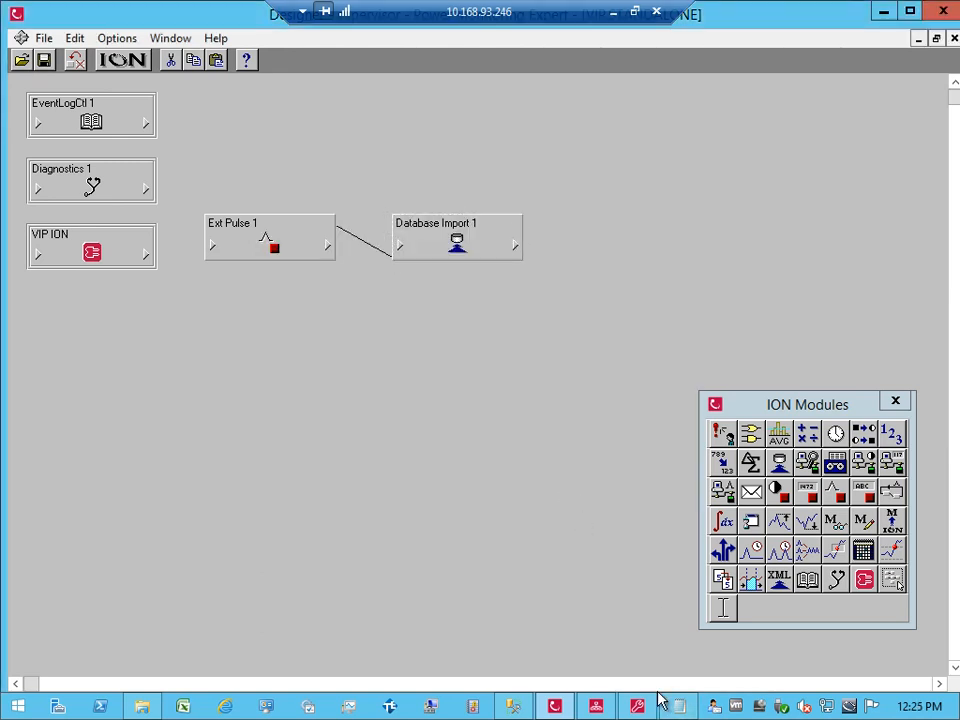
click(597, 705)
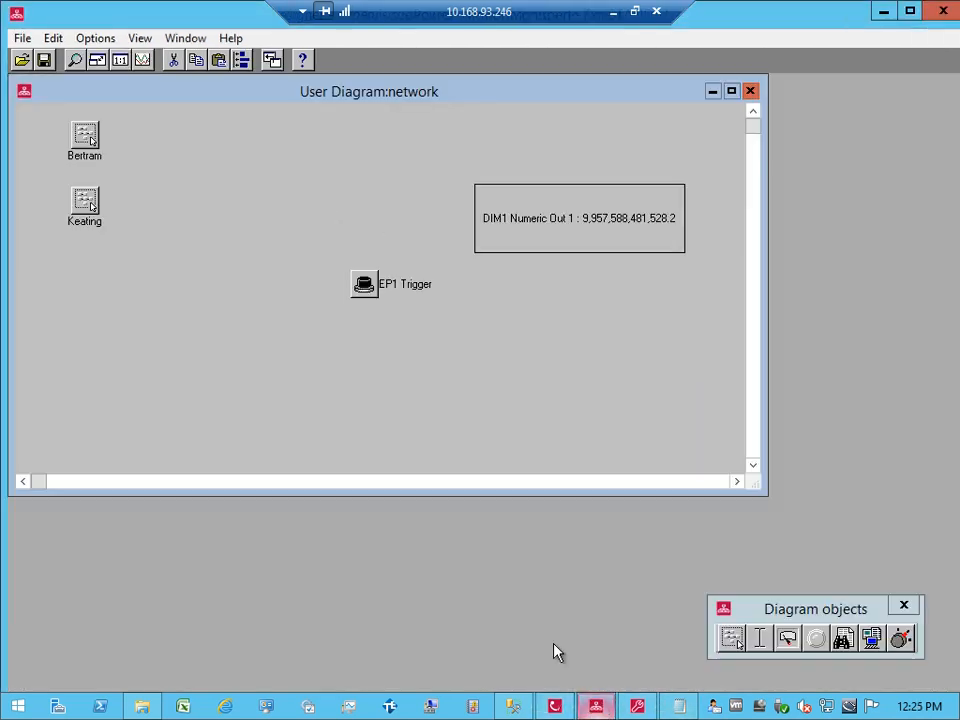
Step: Fire EP1 Trigger and check Database Import 1's output values in Designer
click(372, 298)
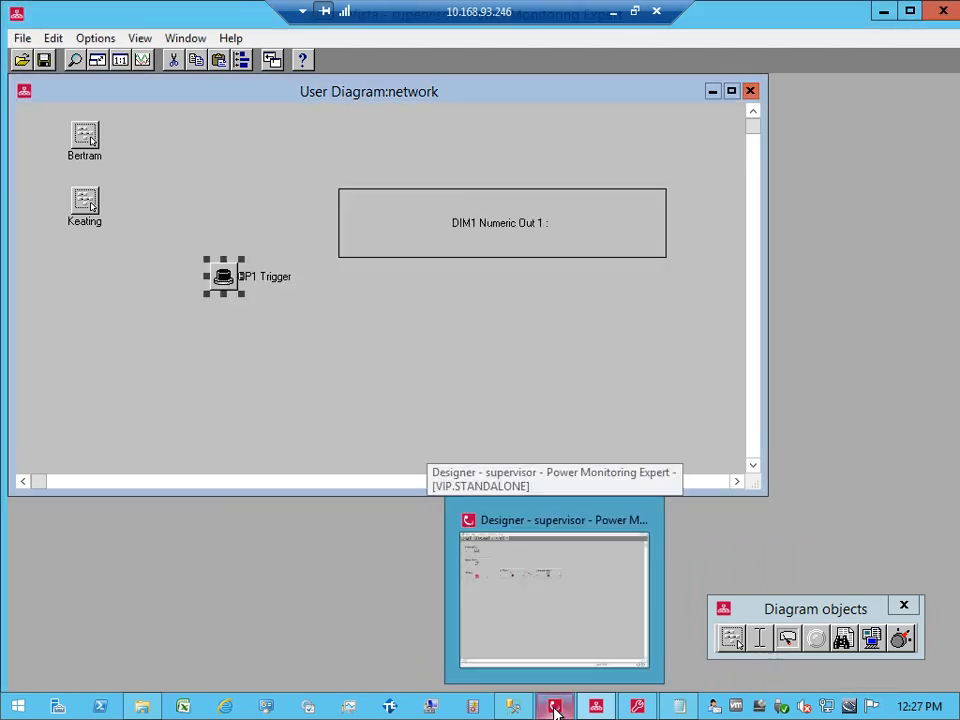
click(554, 706)
click(513, 247)
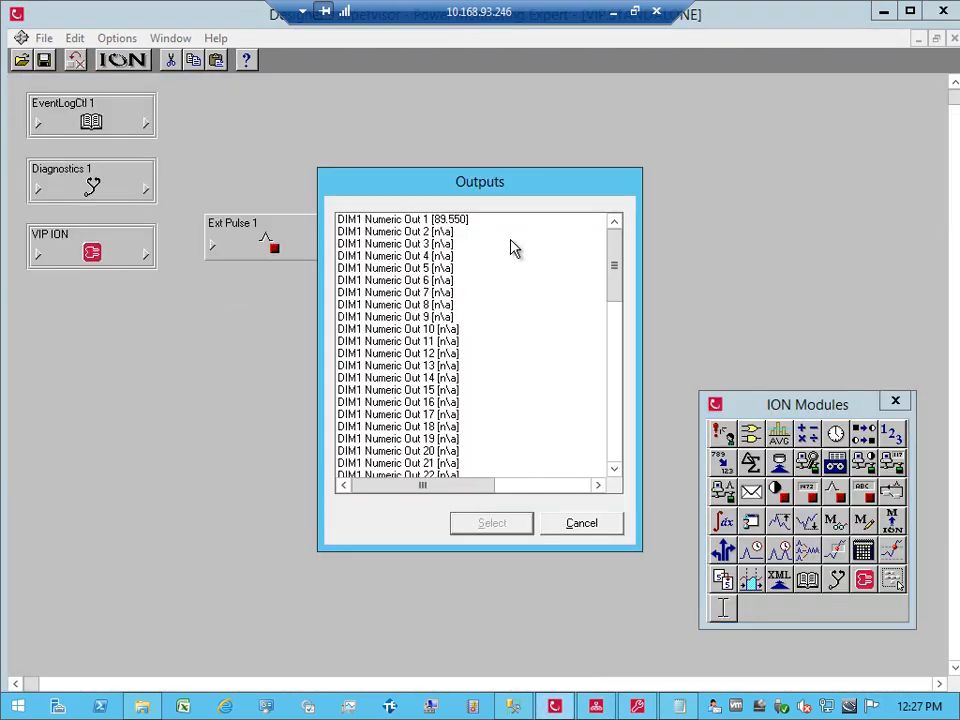
click(584, 530)
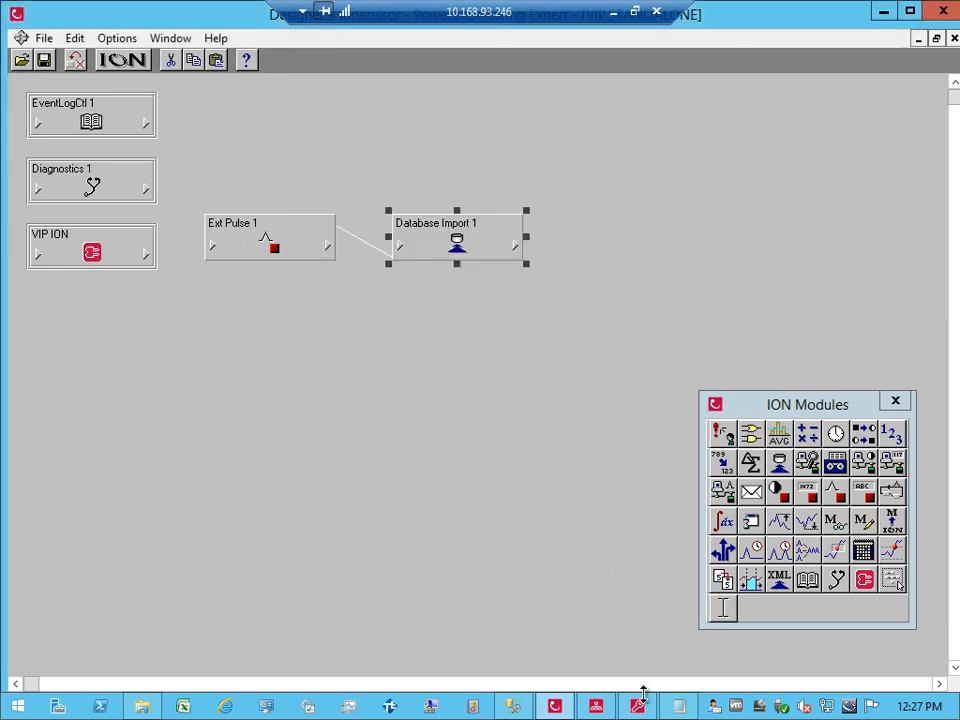
Step: Add a text object above the DIM1 Numeric Out 1 box in Vista
click(596, 706)
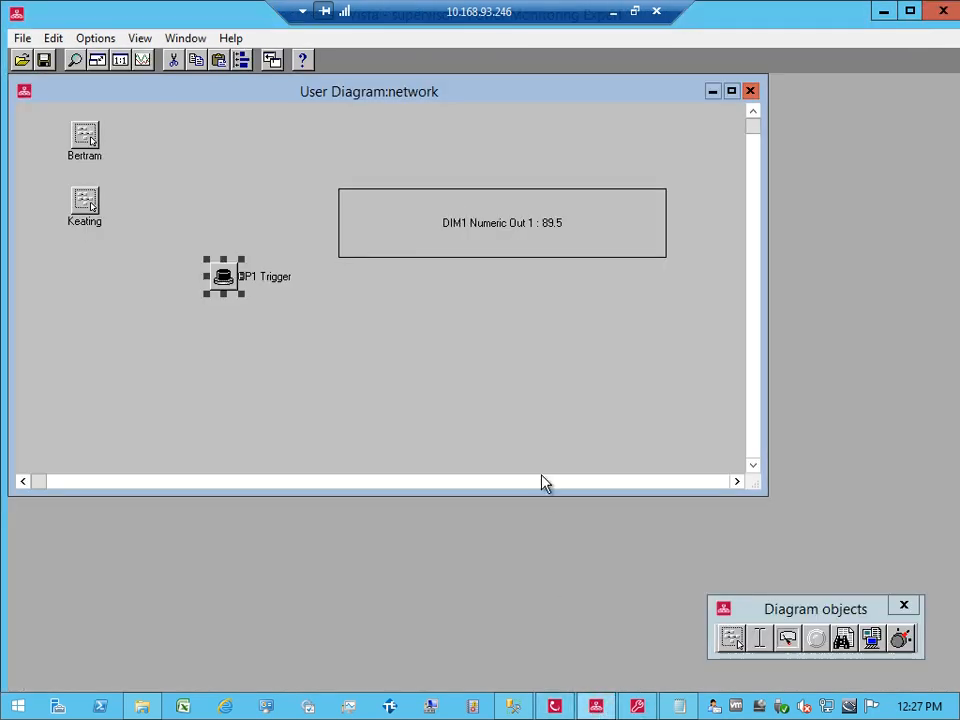
click(497, 338)
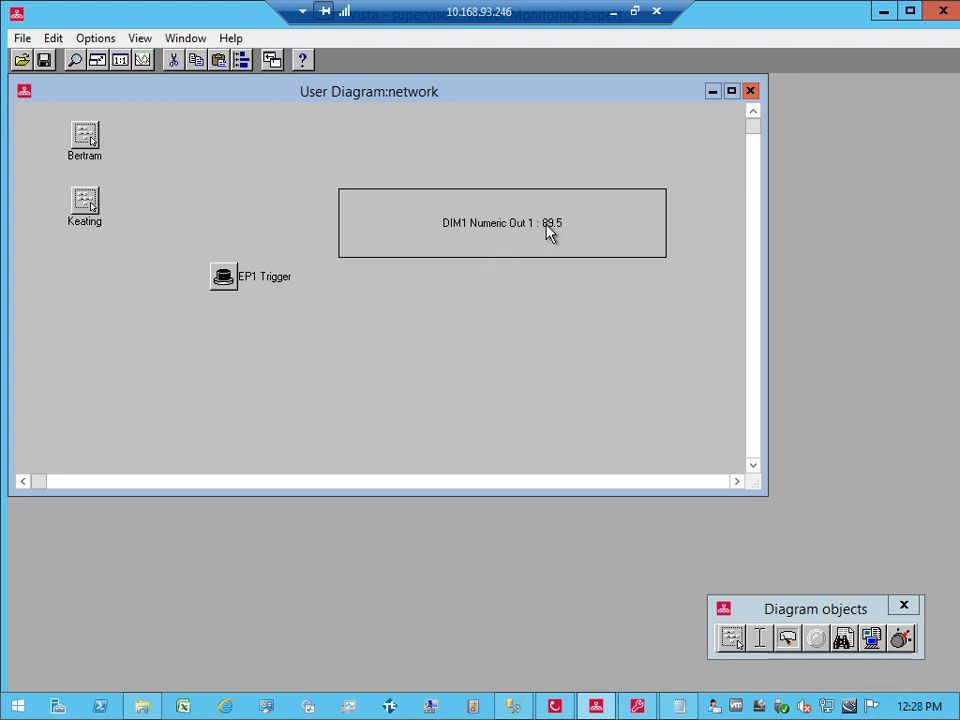
drag(765, 645, 357, 163)
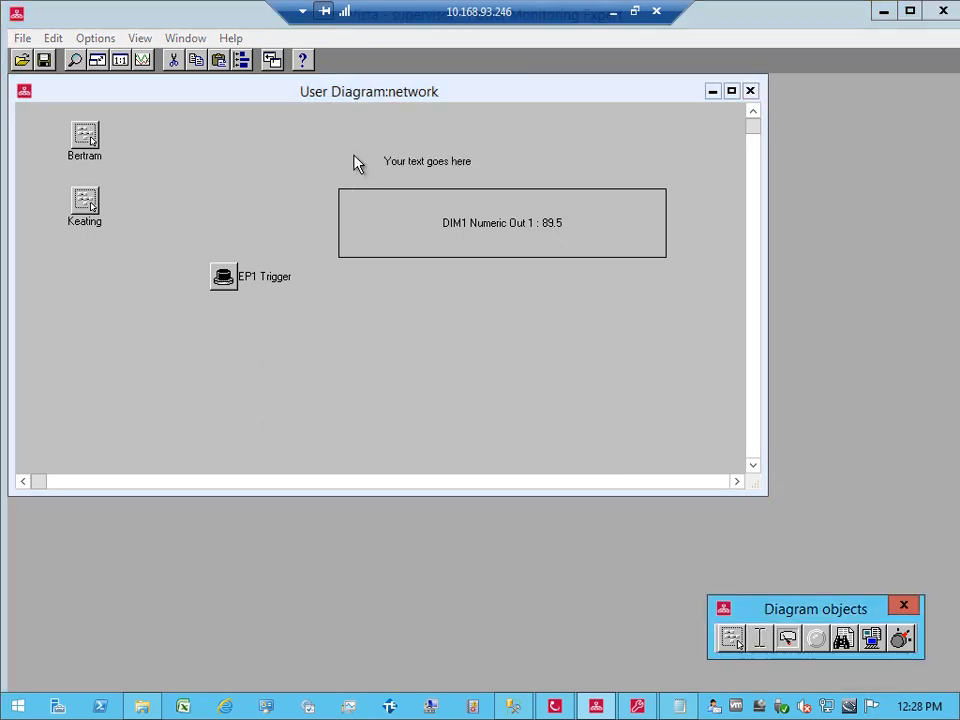
Step: Give the label a custom font and the text 'Worst PF Last Month'
double_click(420, 158)
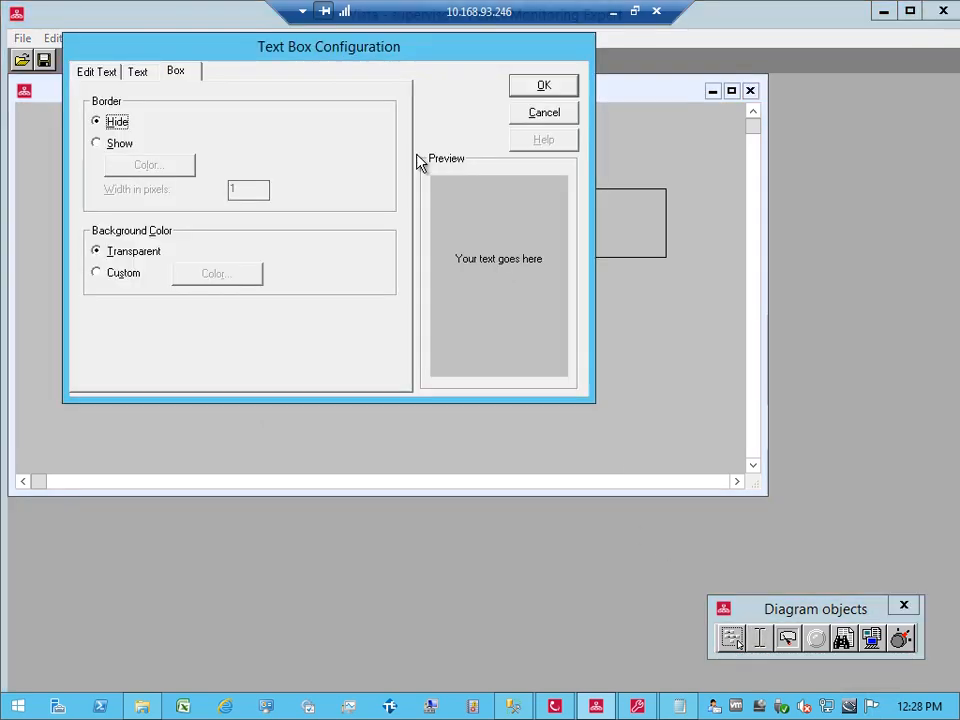
click(138, 76)
click(118, 146)
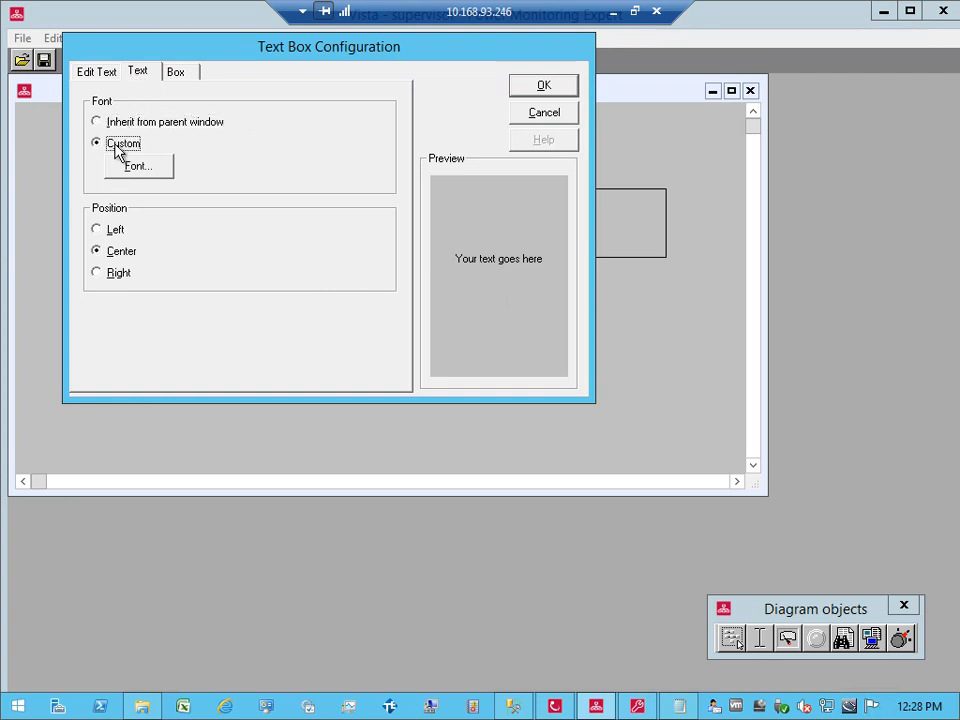
click(95, 75)
key(Tab)
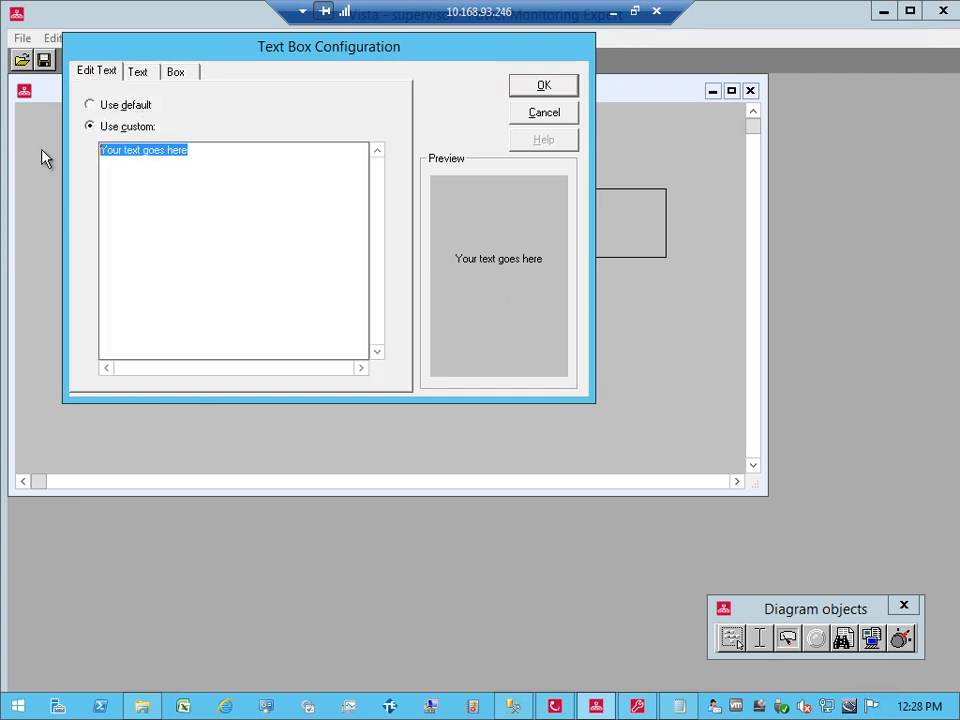
text(Worst PF )
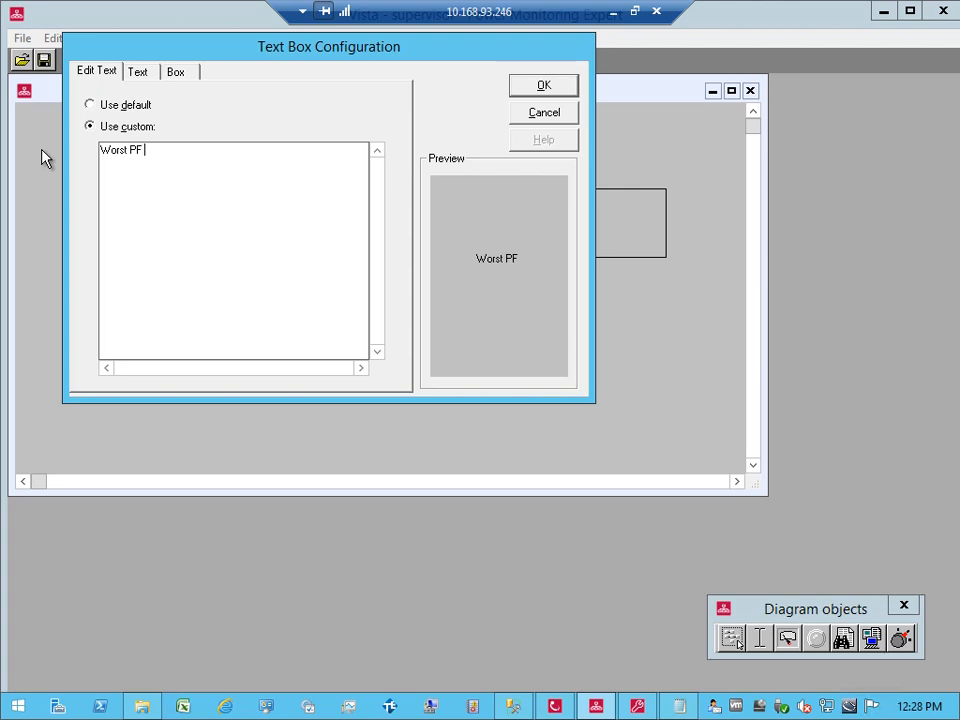
text(Last MOnth)
key(BackSpace)
key(BackSpace)
key(BackSpace)
key(BackSpace)
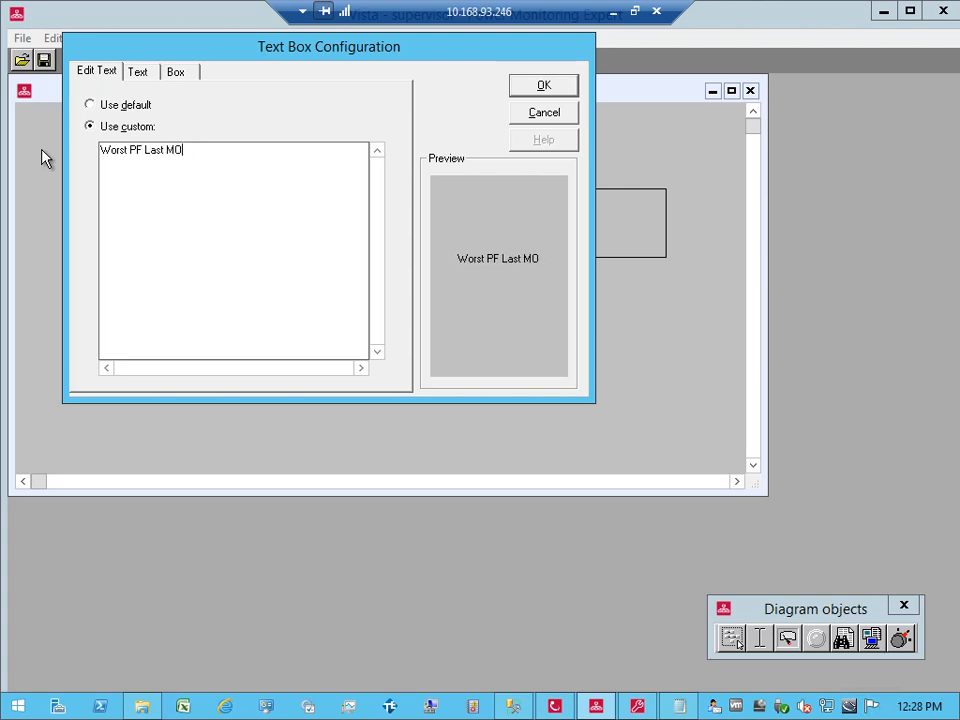
text(onth)
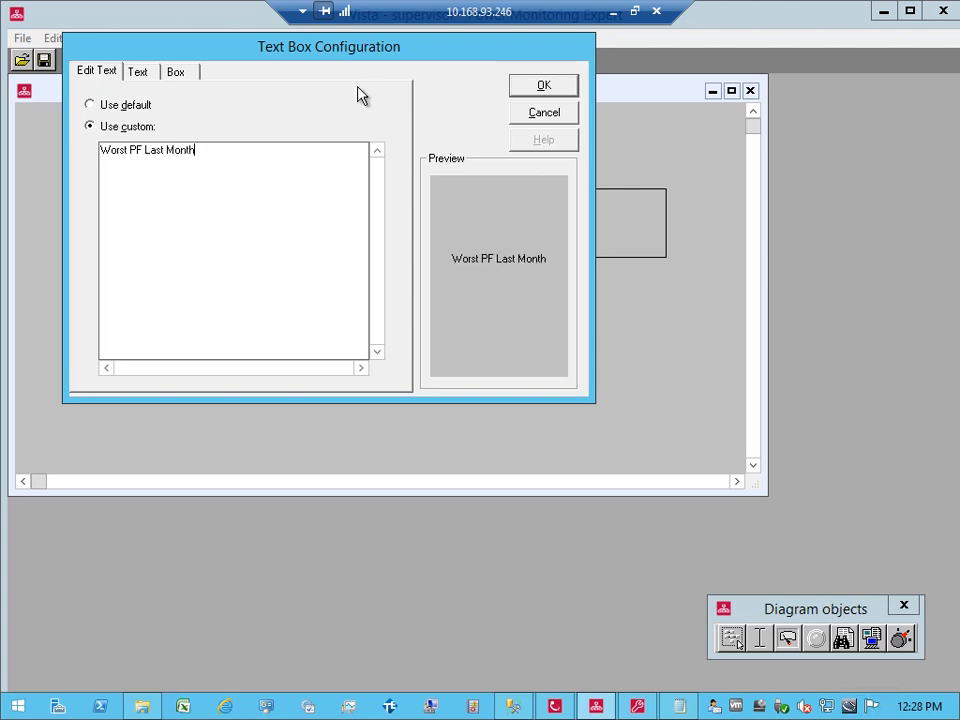
click(541, 88)
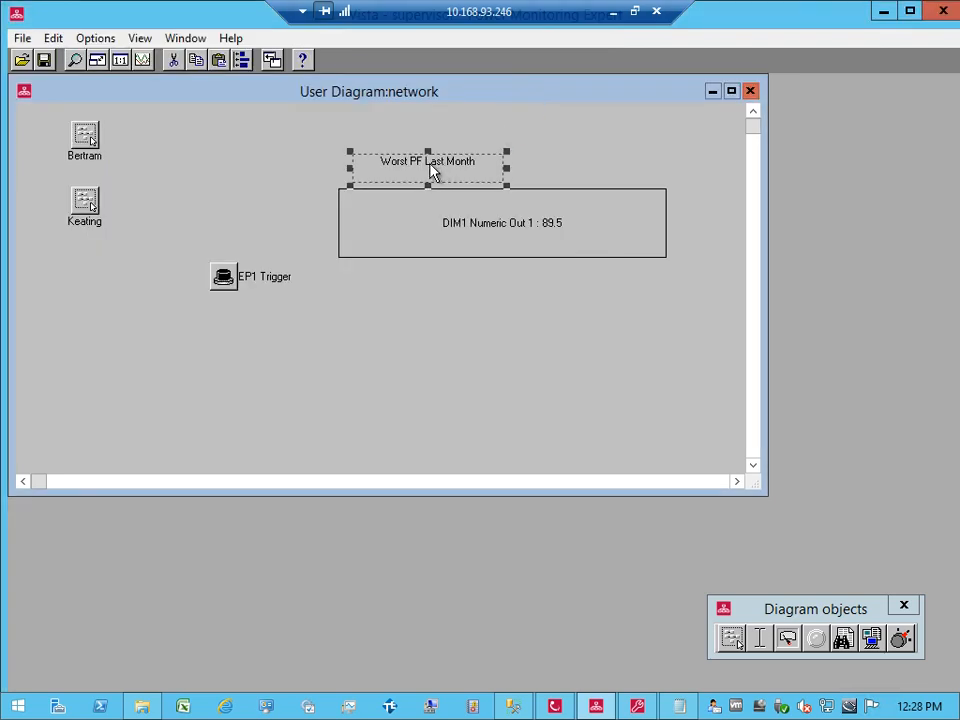
Step: Move the label slightly left and down so it sits just above the value box
drag(432, 172, 411, 175)
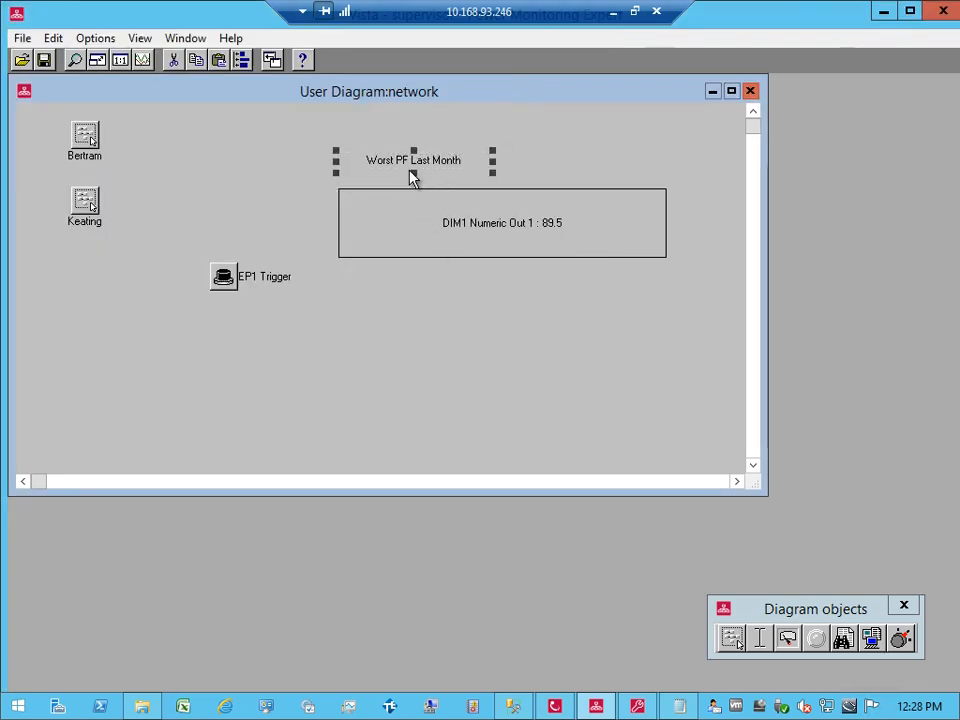
key(Down)
key(Down)
key(Down)
key(Down)
key(Down)
key(Down)
key(Down)
key(Down)
key(Down)
key(Down)
key(Down)
key(Down)
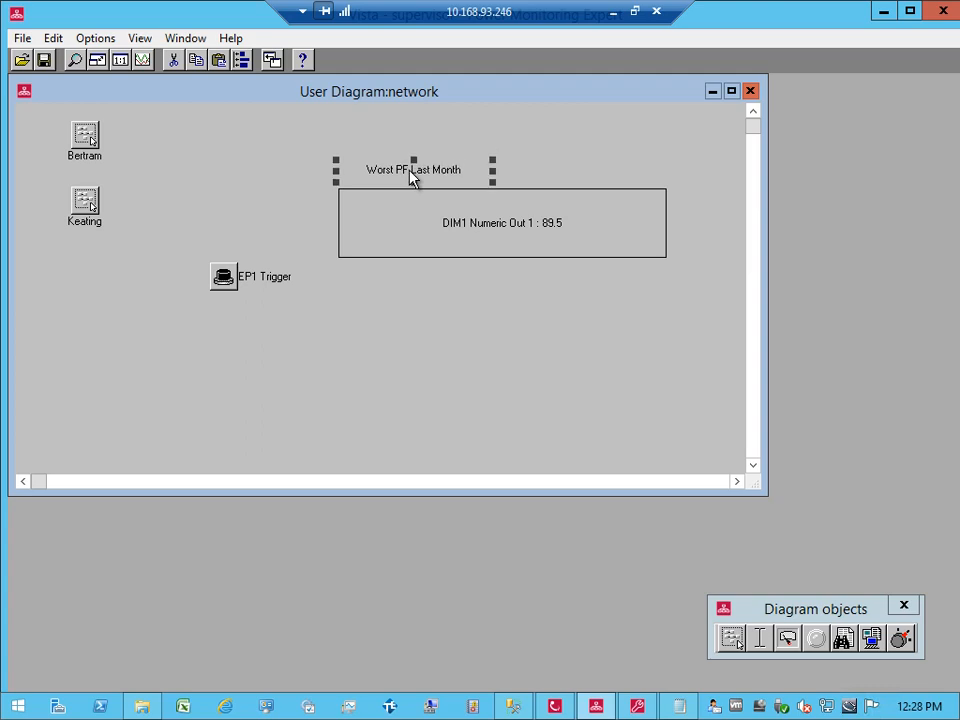
key(Down)
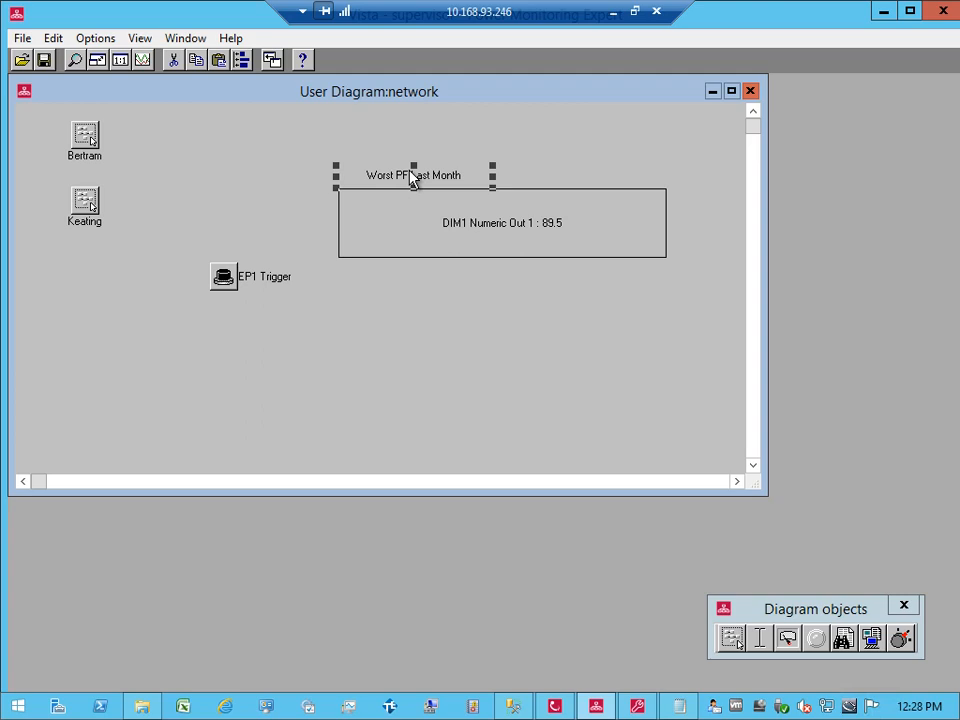
click(313, 320)
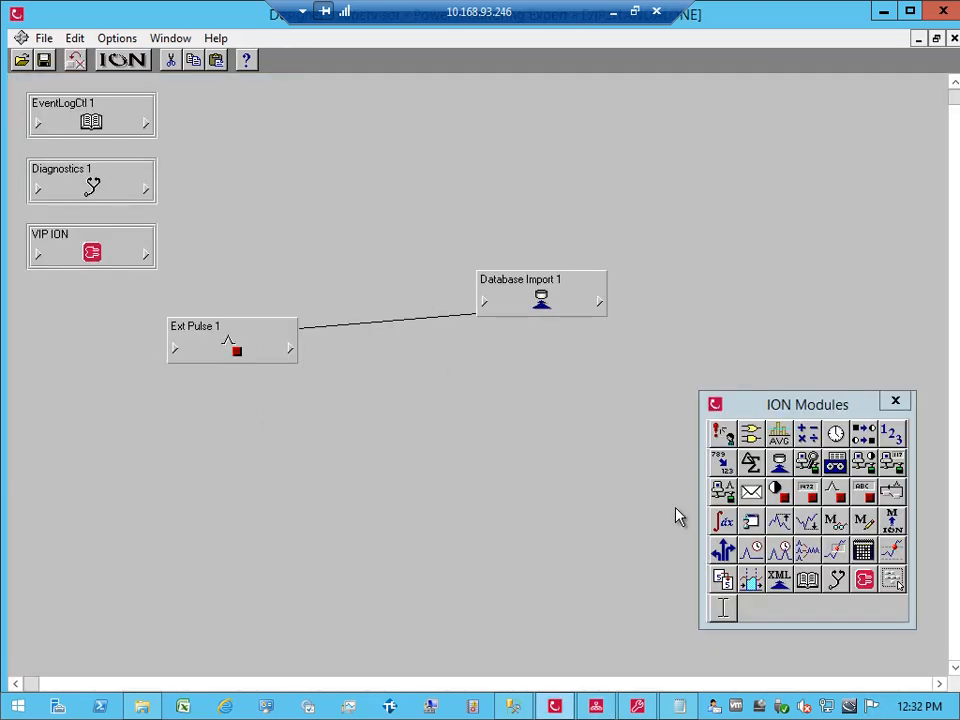
Step: Add an Ext String module and arrange it near Database Import 1
drag(857, 493, 224, 144)
drag(278, 173, 253, 212)
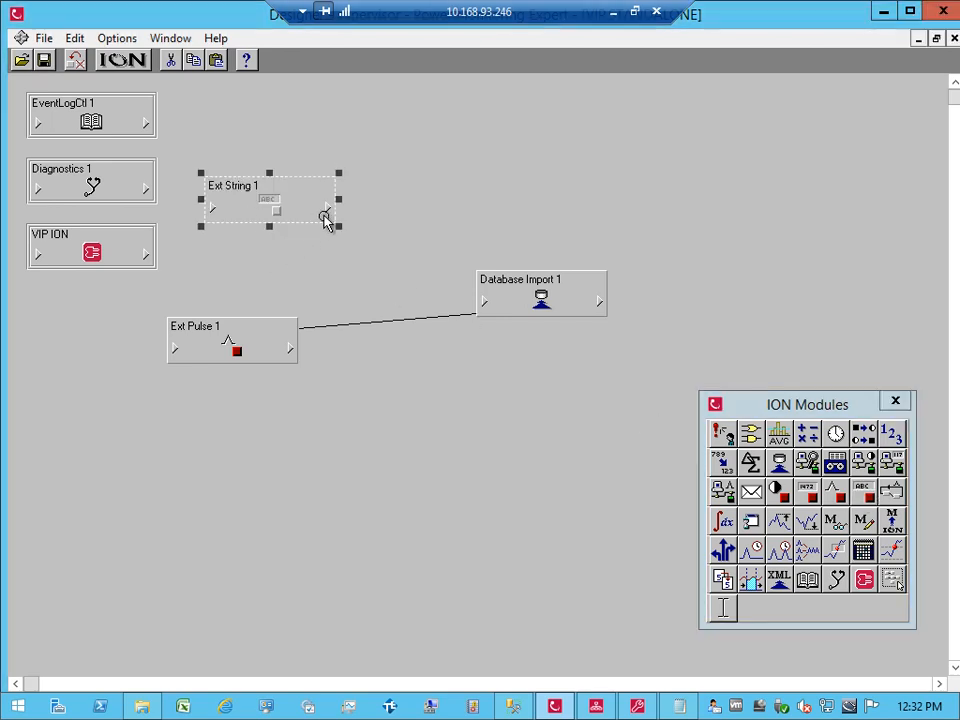
drag(508, 296, 435, 264)
drag(285, 208, 268, 236)
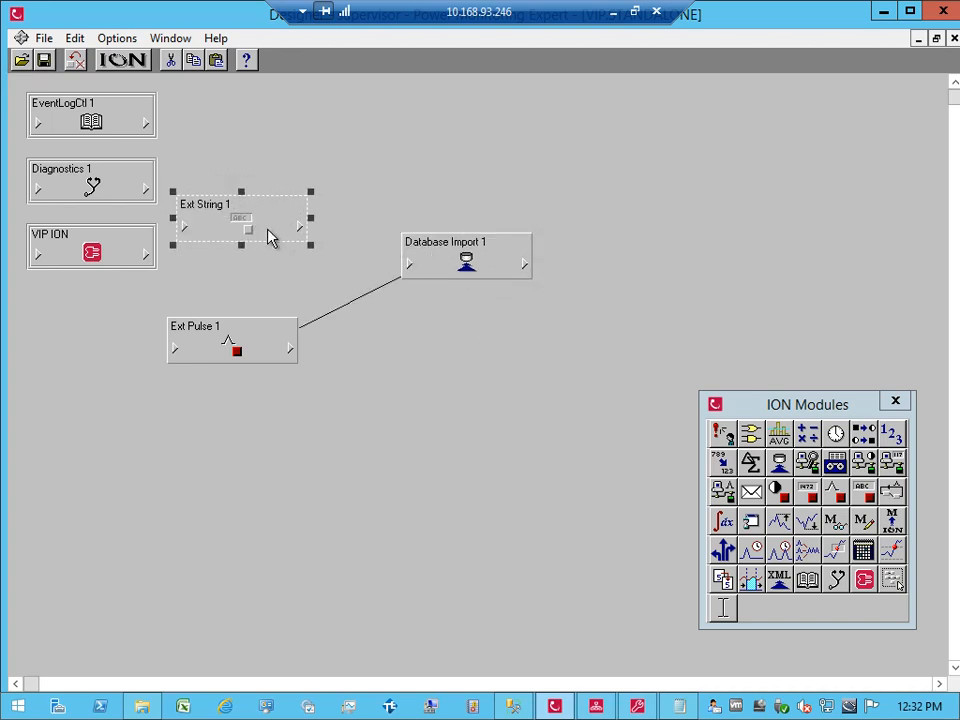
Step: Link Ext String 1's ES1 String output into Database Import 1's Argument 1 input
click(299, 252)
click(295, 221)
click(295, 225)
click(347, 199)
click(295, 225)
click(333, 210)
click(405, 265)
click(435, 265)
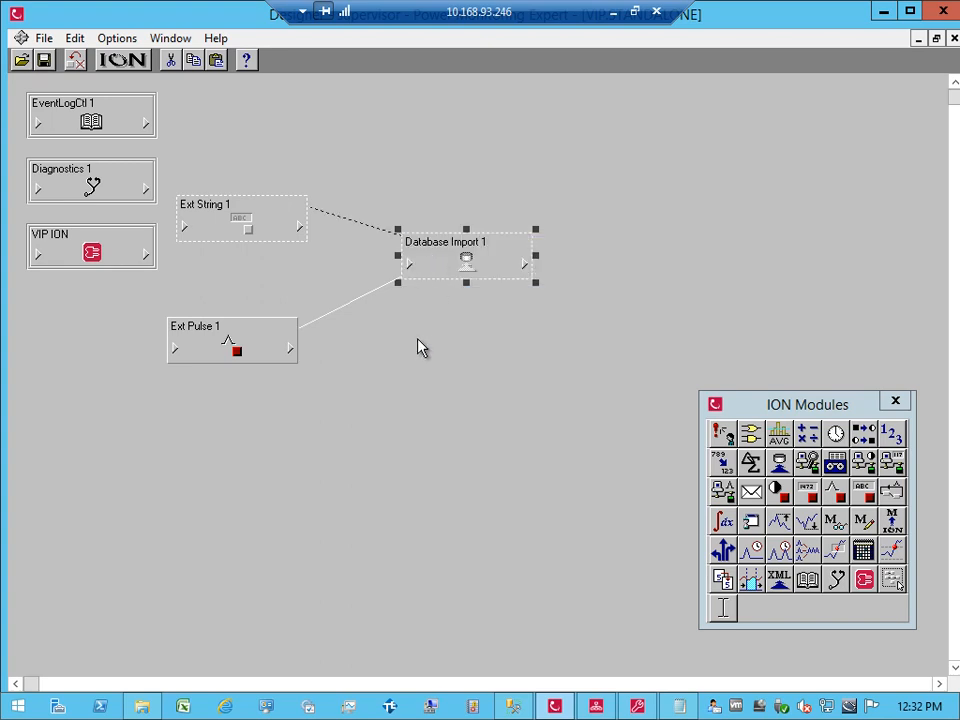
Step: Set Ext String 1's ES1 String to Keating.7650, checking the device name in Management Console
click(238, 217)
double_click(238, 217)
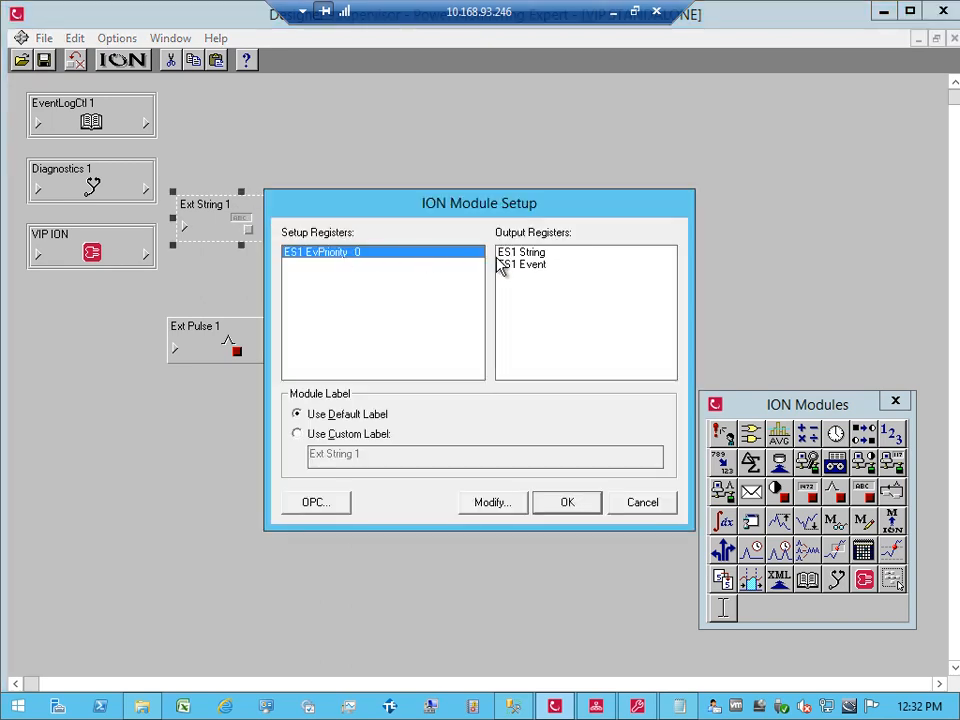
double_click(528, 252)
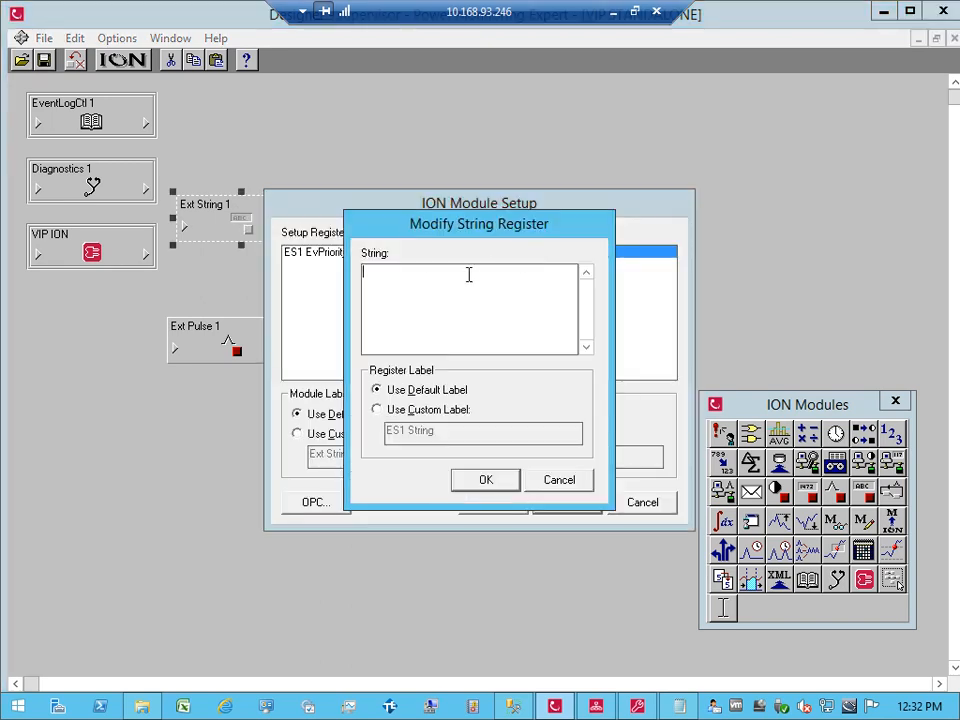
text(Keating)
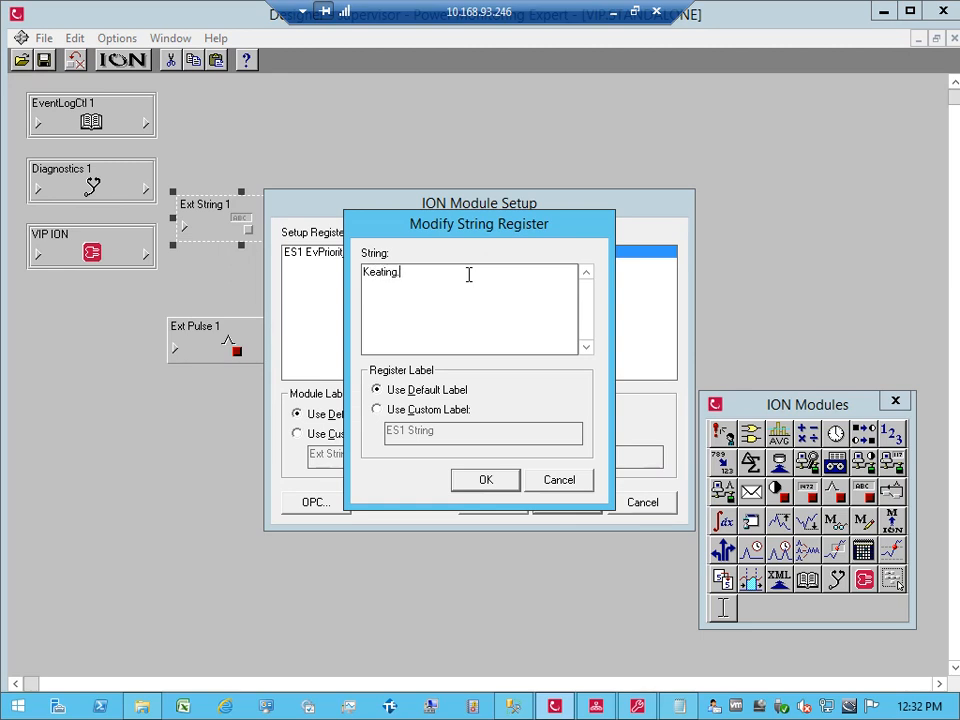
text(.Main)
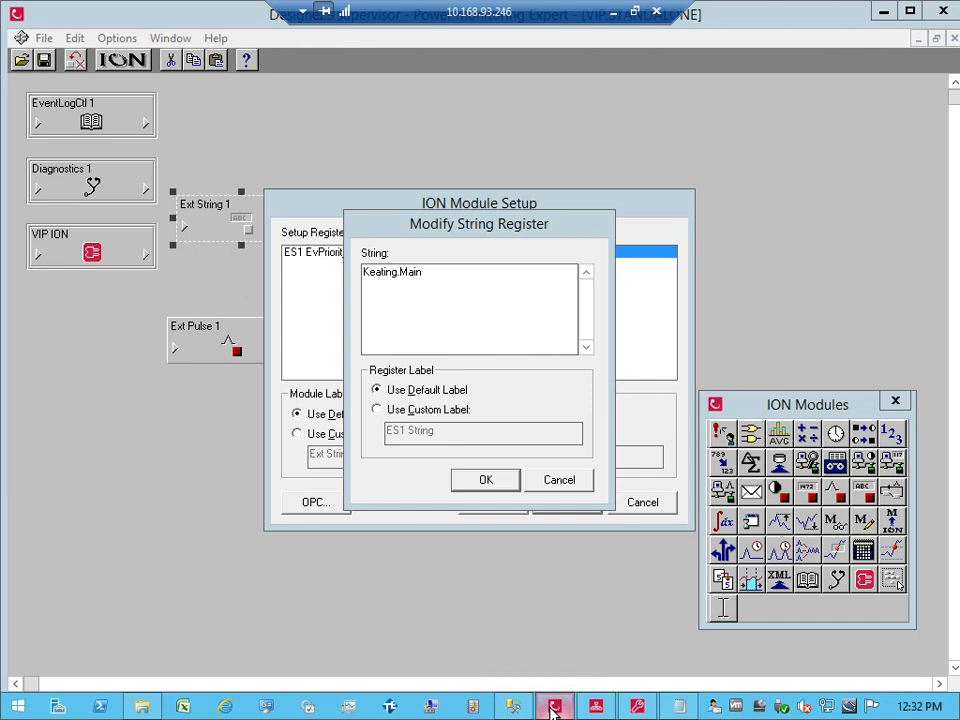
click(634, 705)
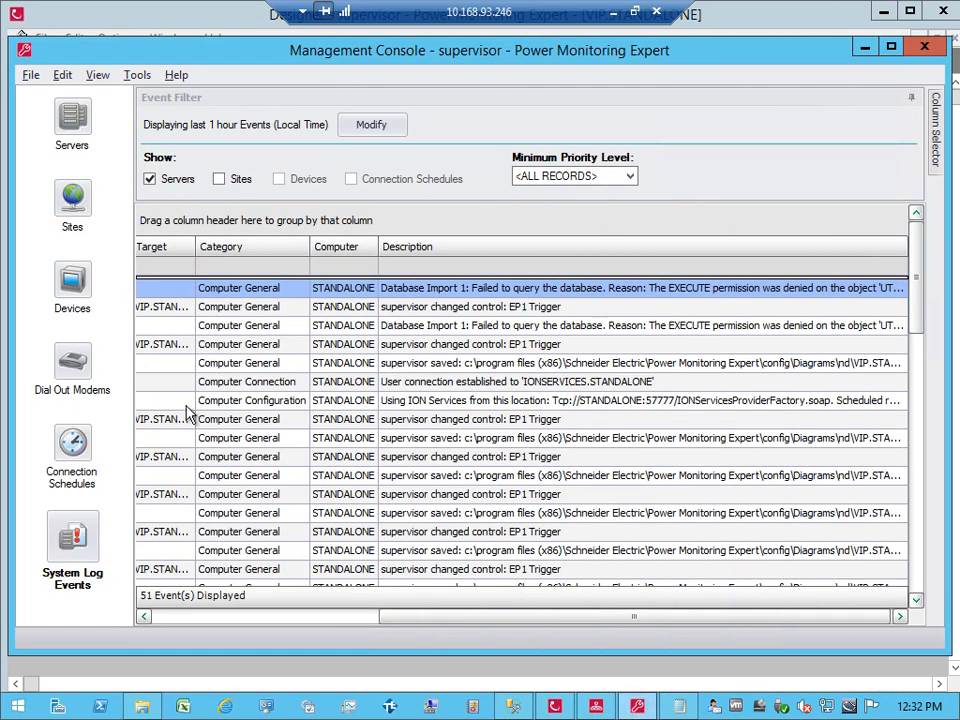
click(71, 279)
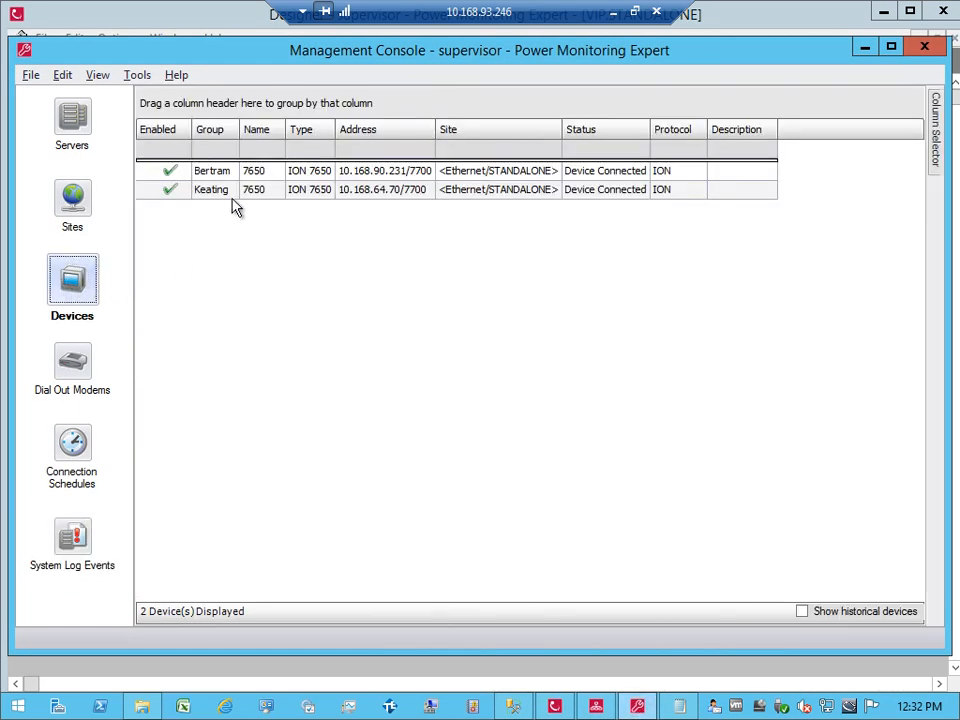
click(865, 47)
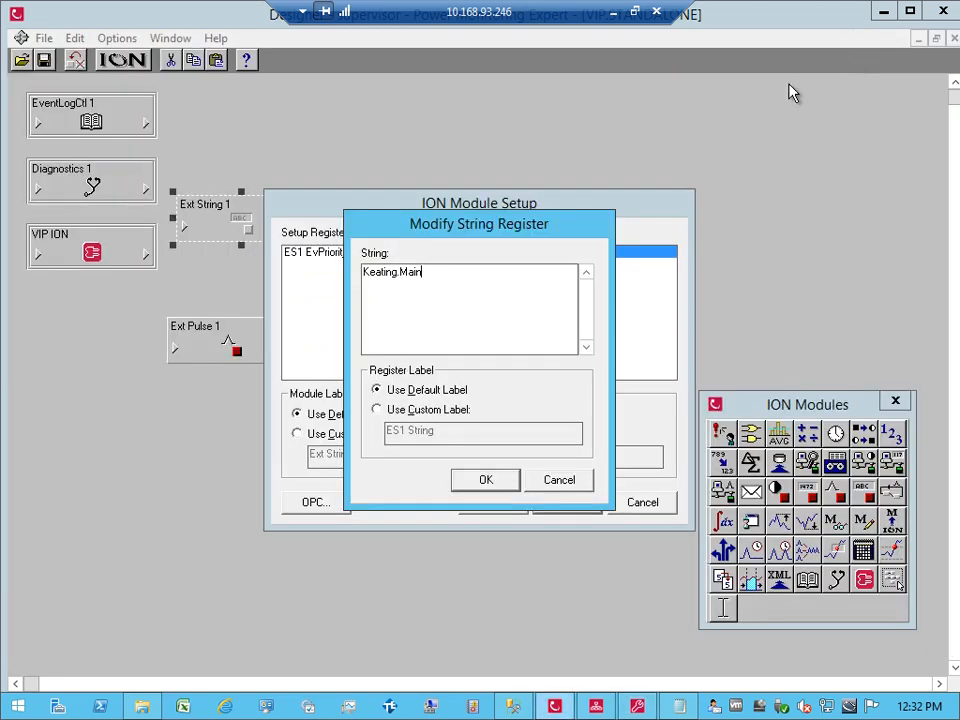
key(BackSpace)
text(7650)
click(485, 484)
click(566, 503)
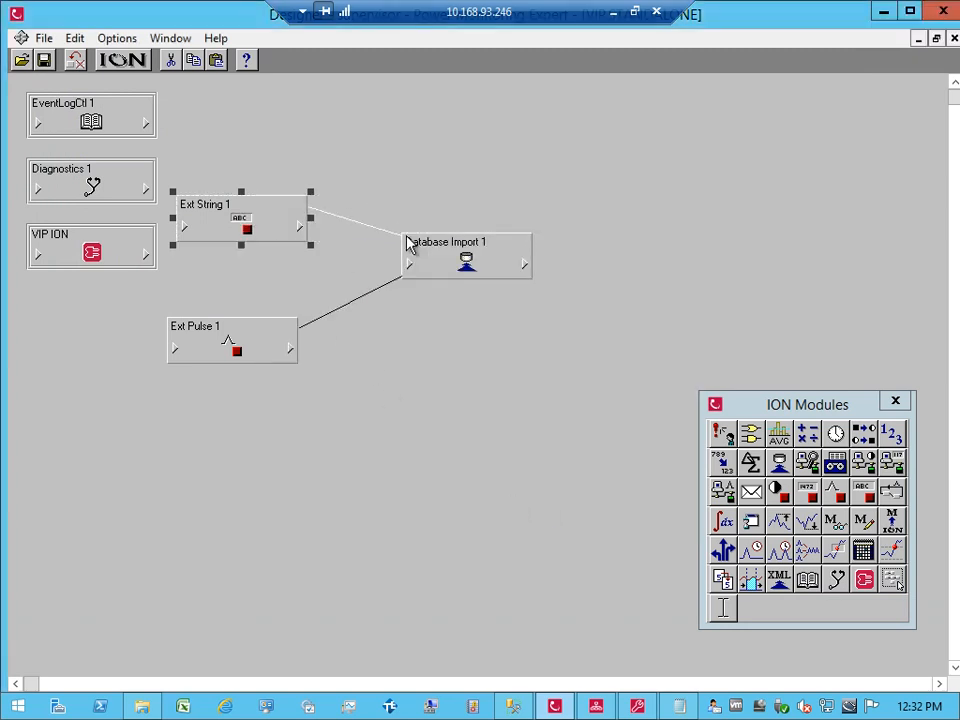
click(413, 268)
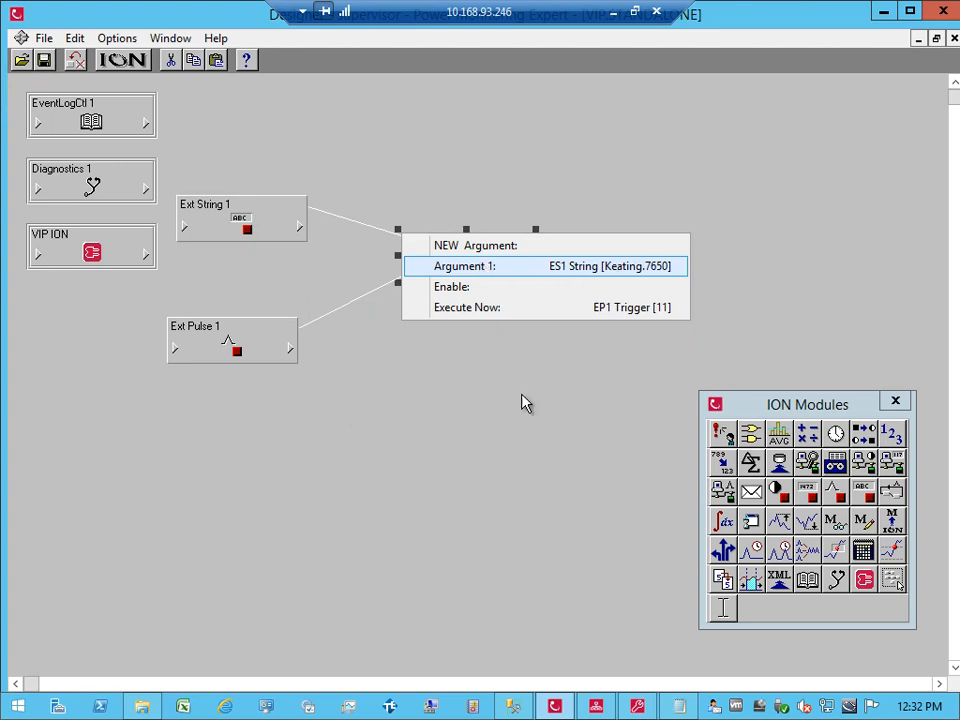
click(500, 335)
click(467, 252)
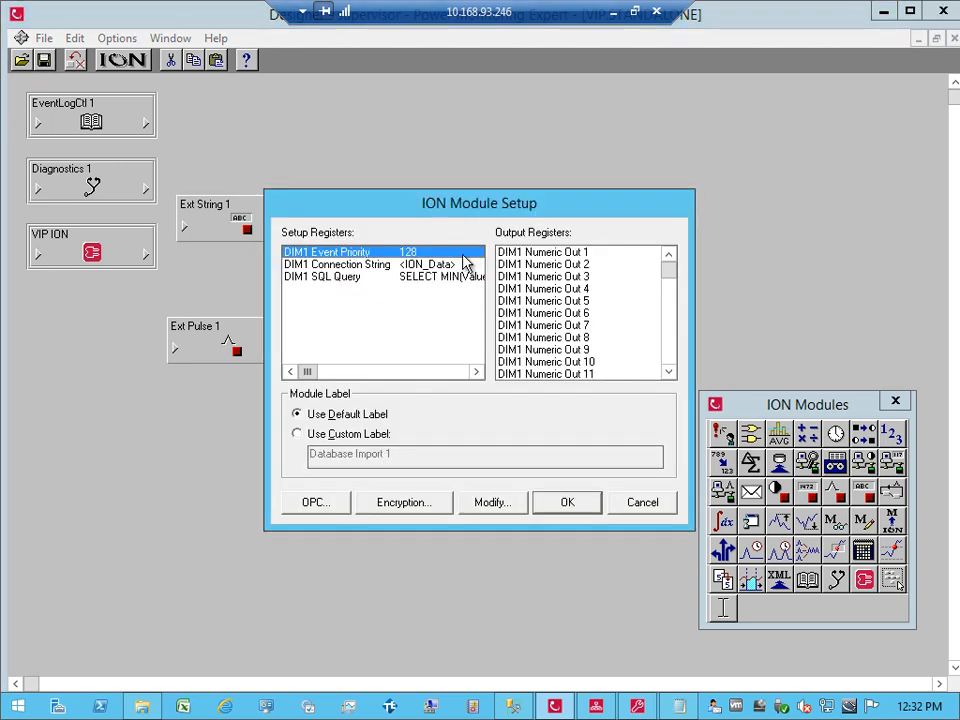
double_click(450, 276)
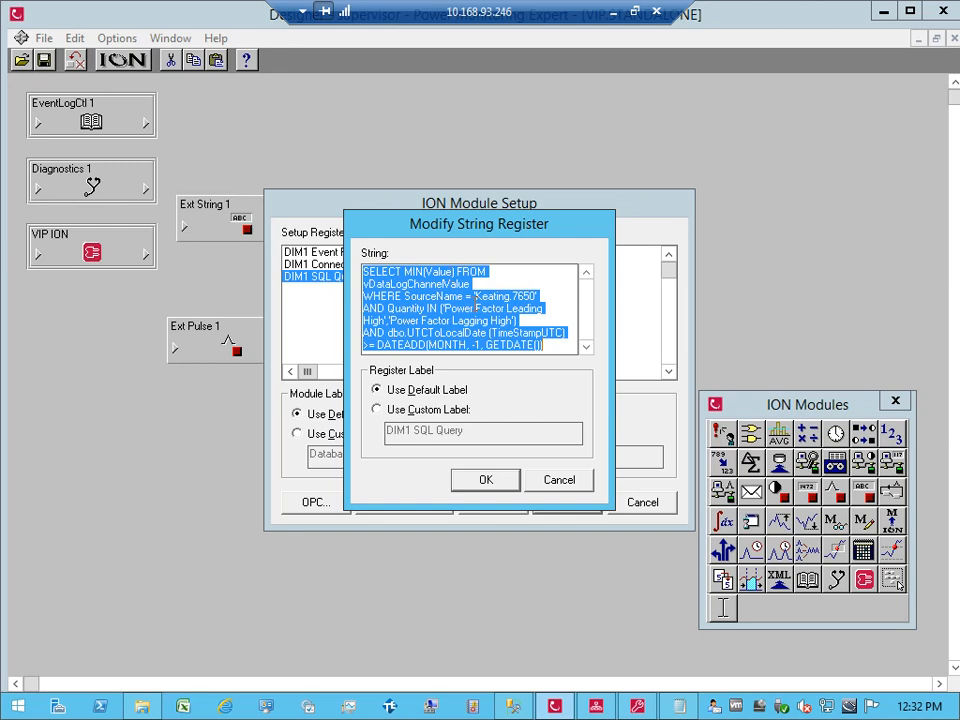
click(473, 308)
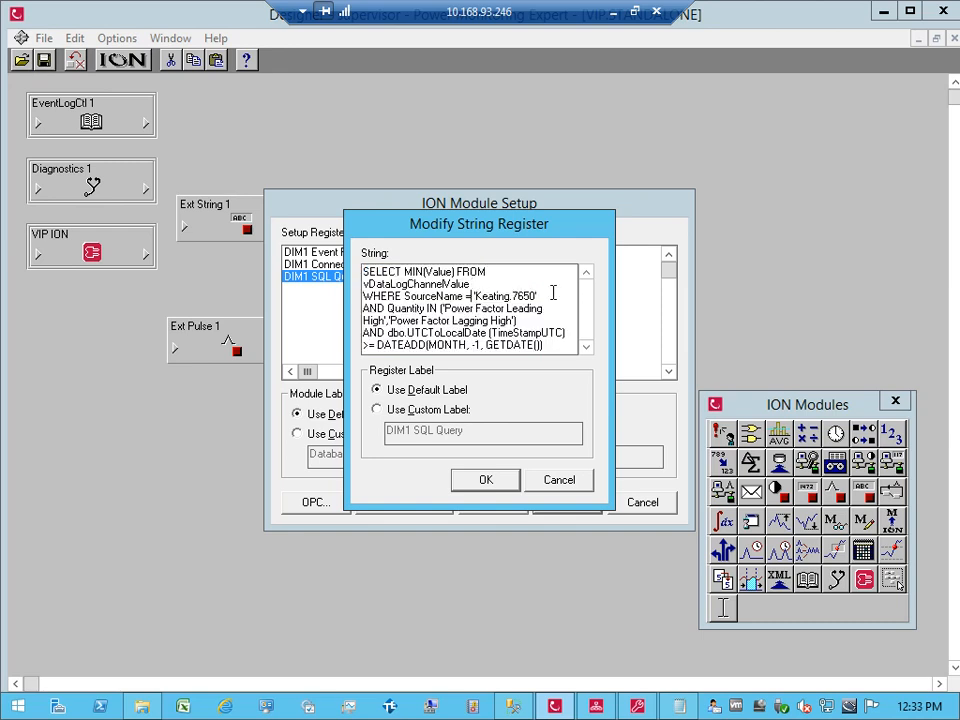
key(Delete)
key(Delete)
key(Delete)
key(Delete)
key(Delete)
key(Delete)
key(Delete)
key(Delete)
key(Delete)
key(Delete)
key(Delete)
text(@)
click(487, 483)
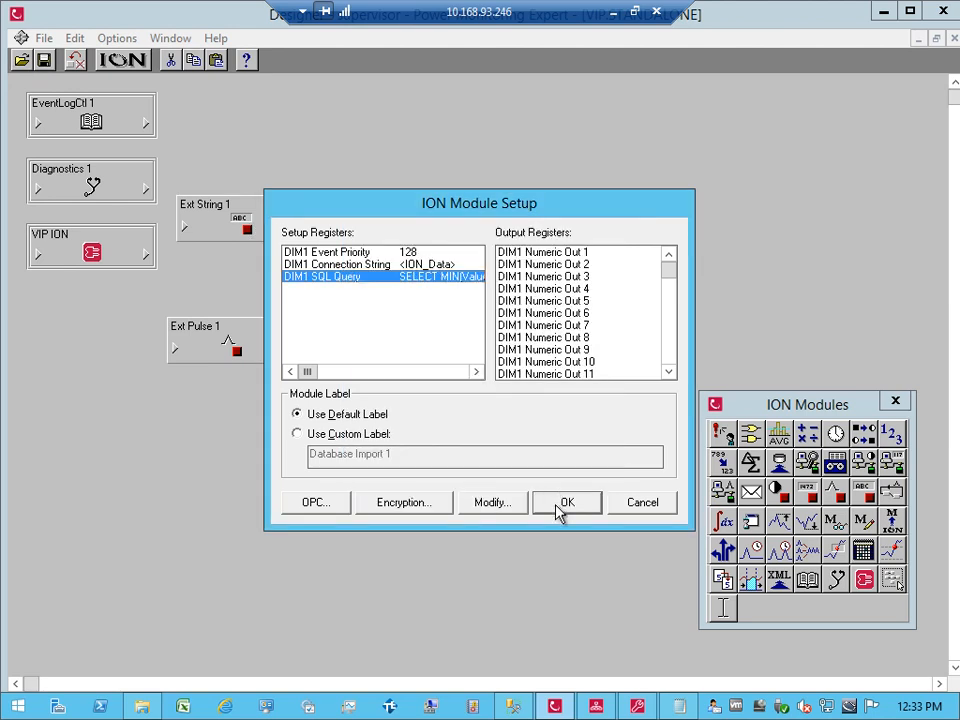
click(558, 506)
click(458, 436)
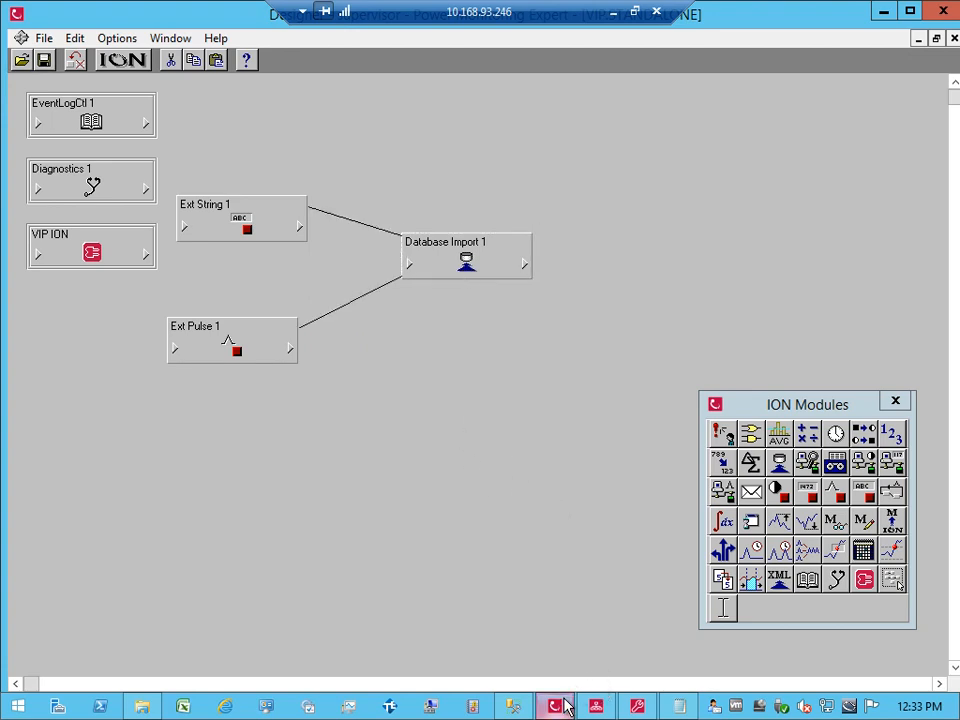
Step: Run EP1 Trigger in Vista, confirm with Yes, and shift the trigger button down-left
click(597, 707)
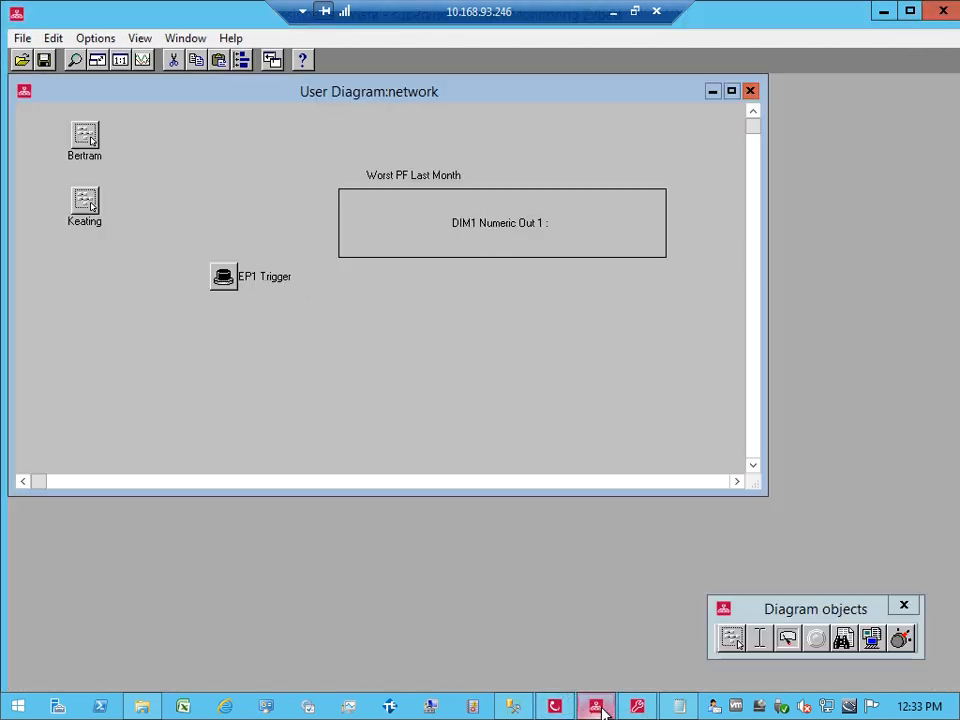
click(226, 279)
click(488, 424)
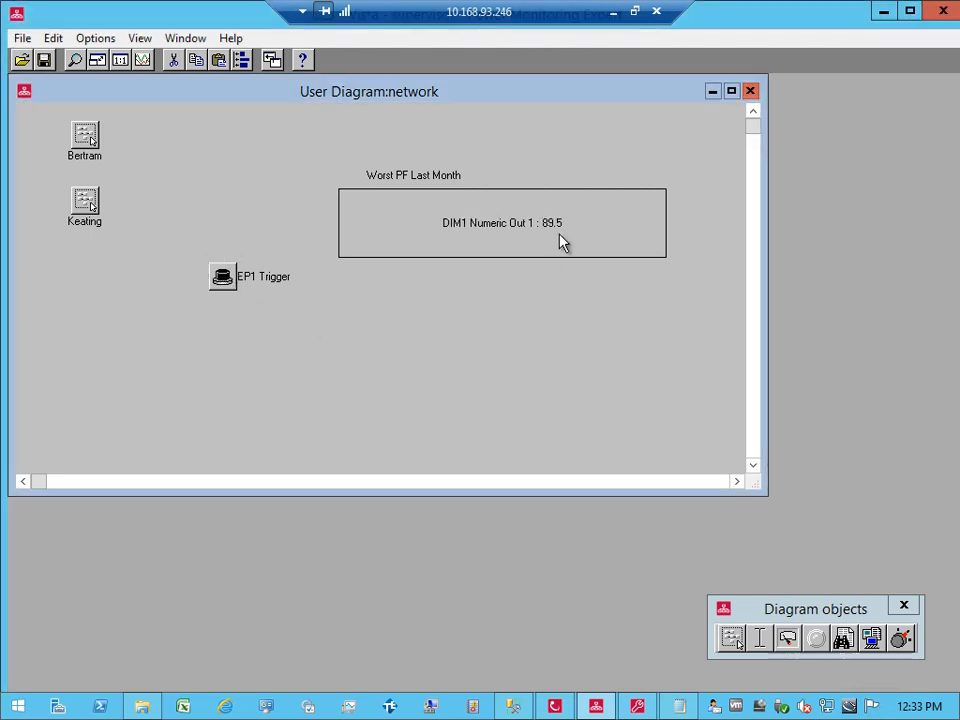
drag(229, 287, 208, 298)
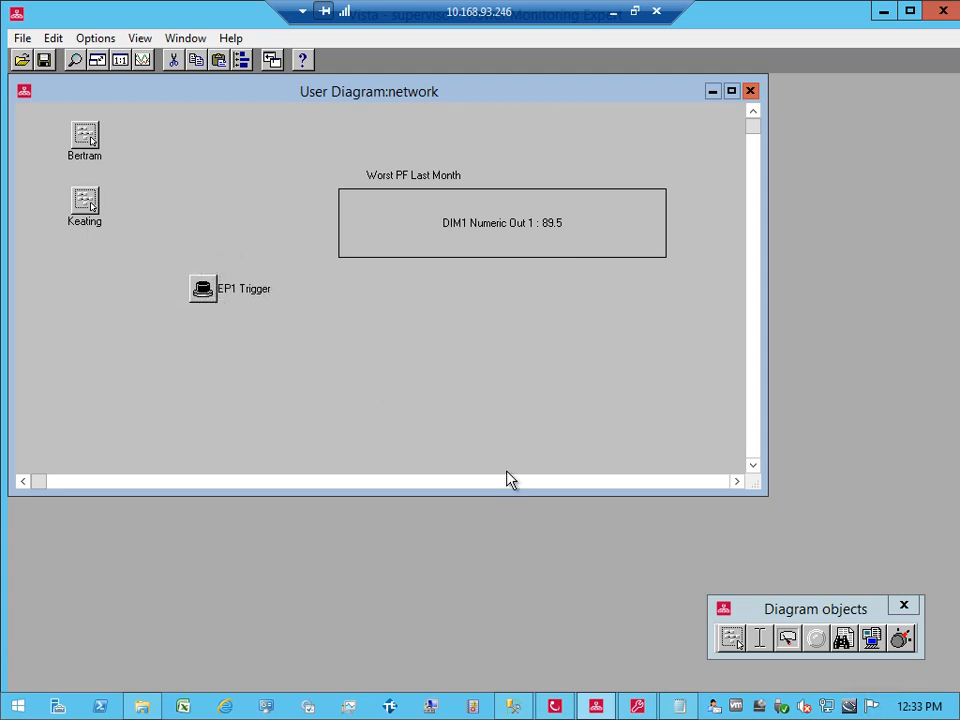
click(872, 638)
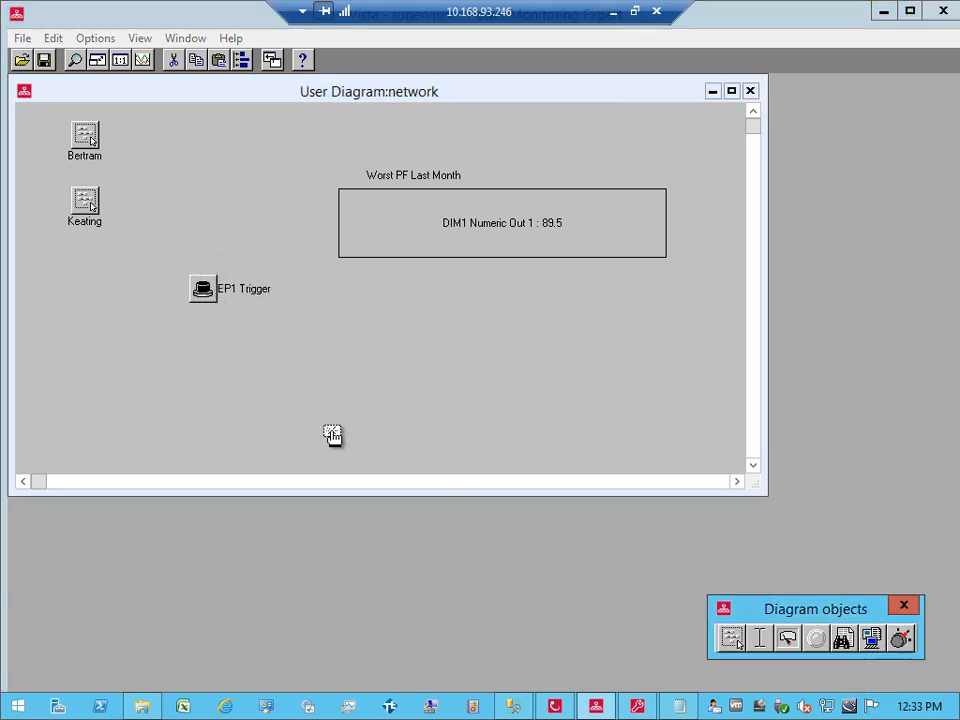
Step: Place a control object and browse Ext String Modules for its custom link, then cancel
click(190, 214)
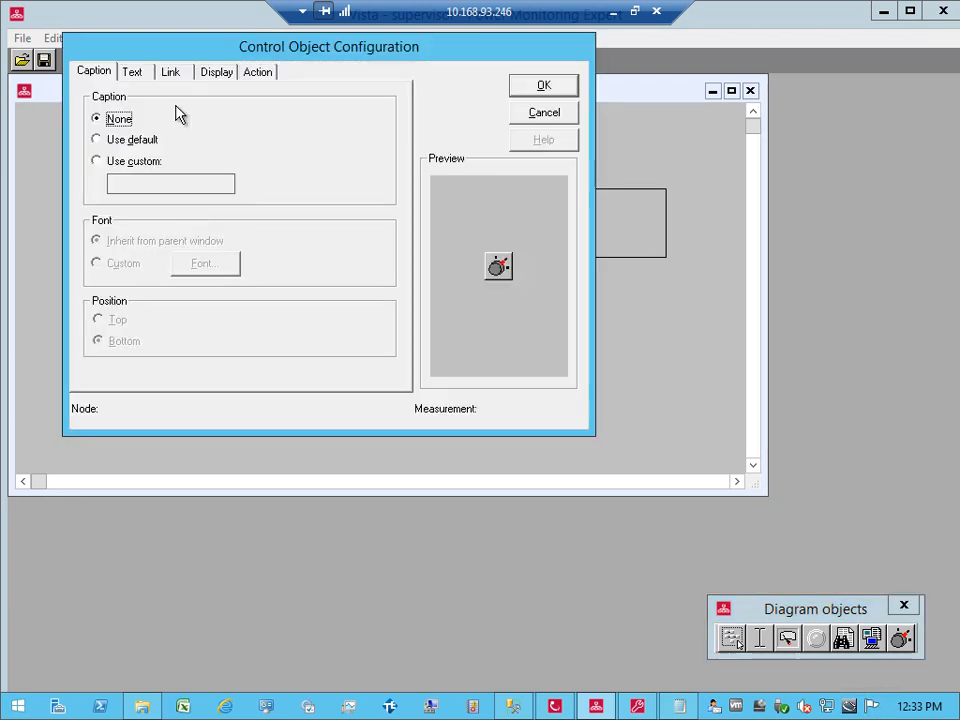
click(172, 73)
click(116, 146)
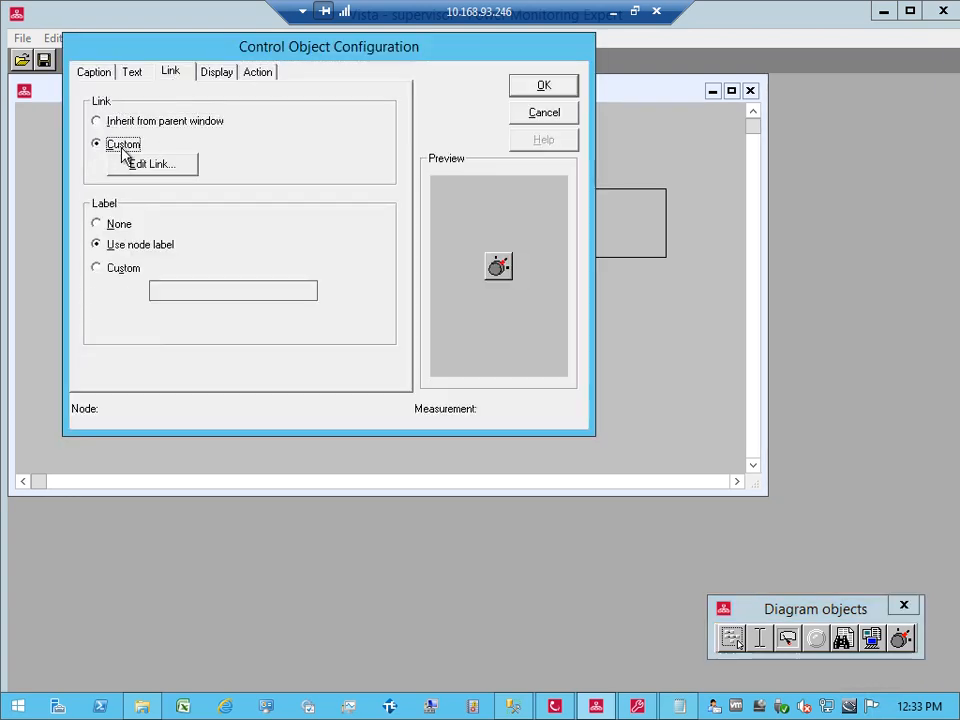
click(138, 164)
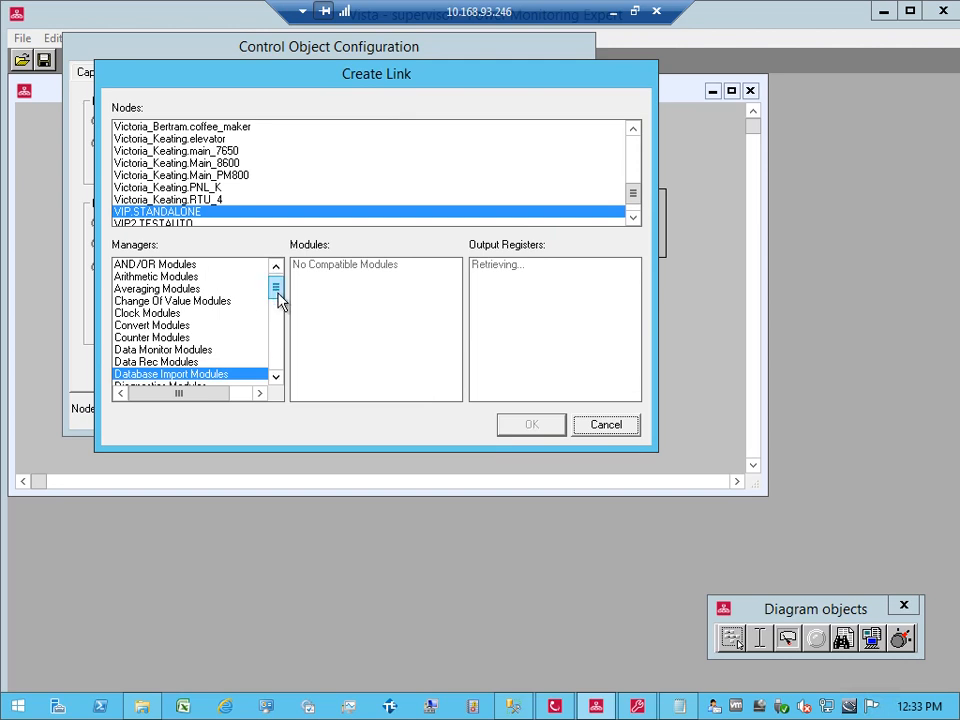
drag(274, 300, 281, 326)
click(188, 361)
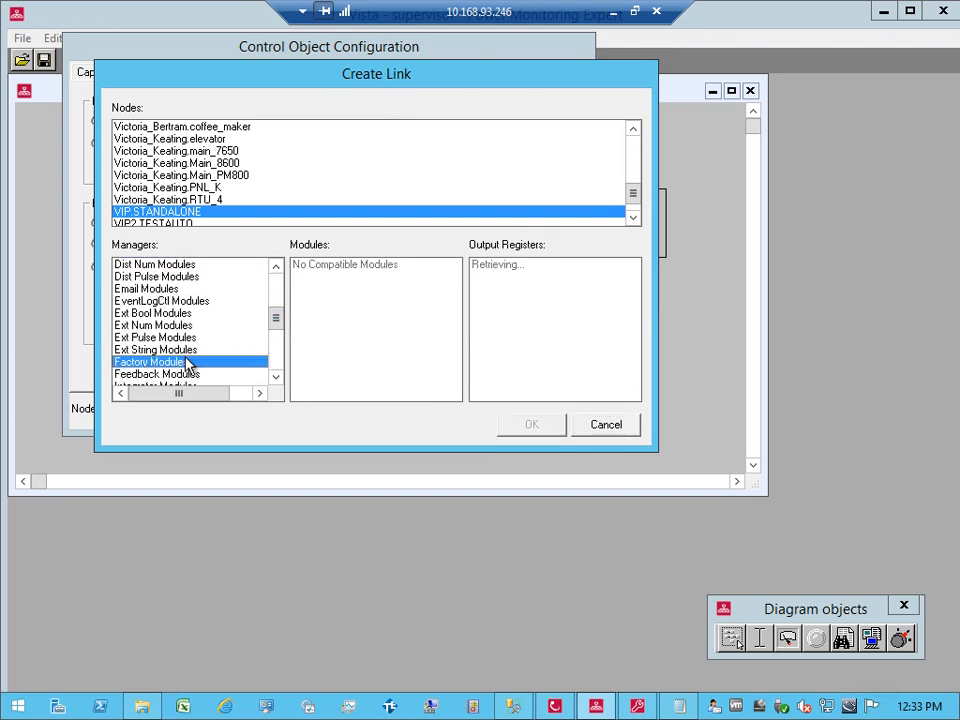
click(186, 349)
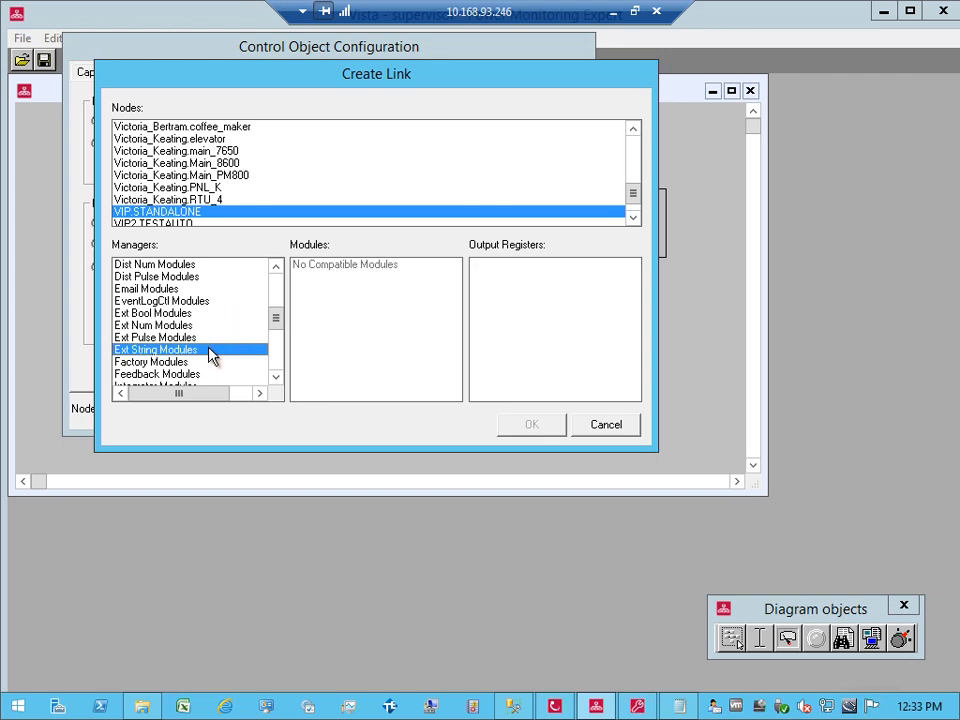
click(590, 426)
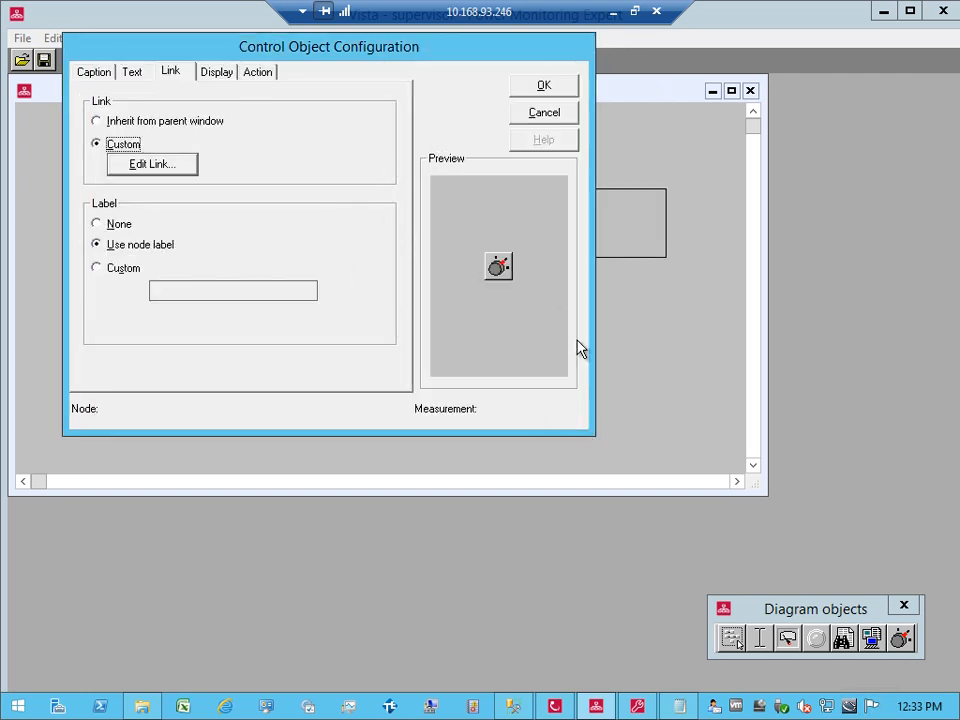
click(554, 706)
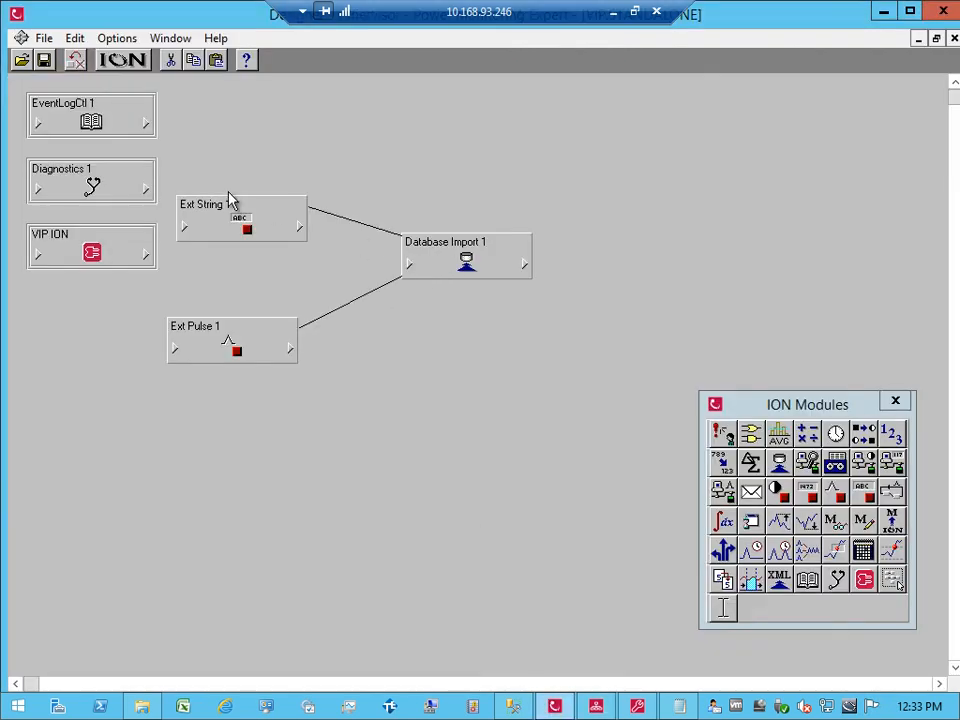
Step: Show Ext String 1 in the Diagnostic diagram text listing, revealing ES1 String Keating.7650
click(236, 220)
click(74, 40)
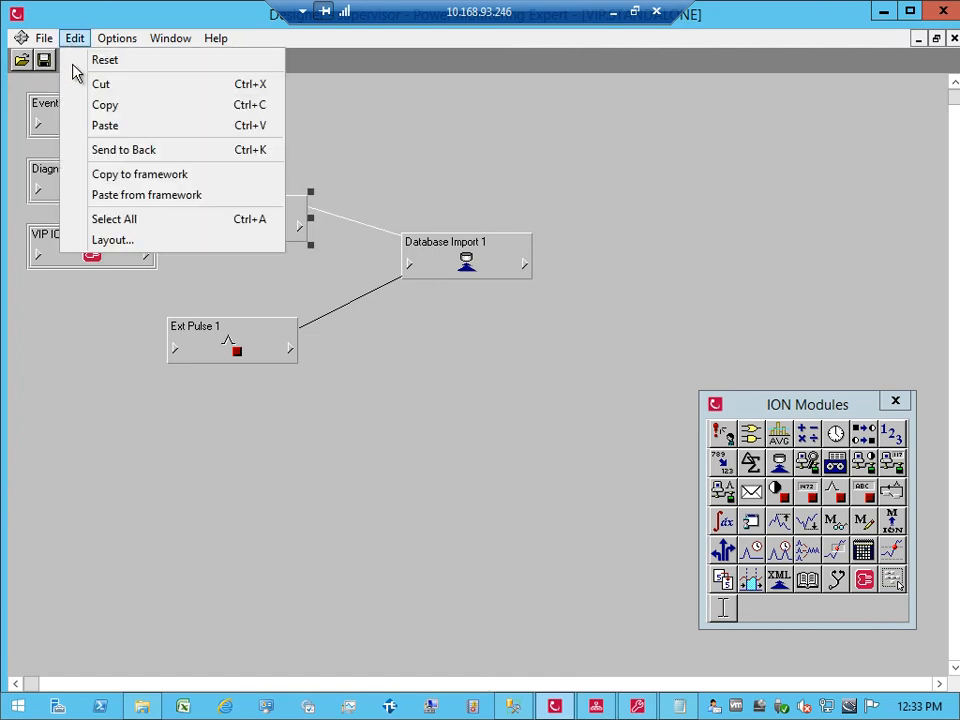
mouse_move(124, 37)
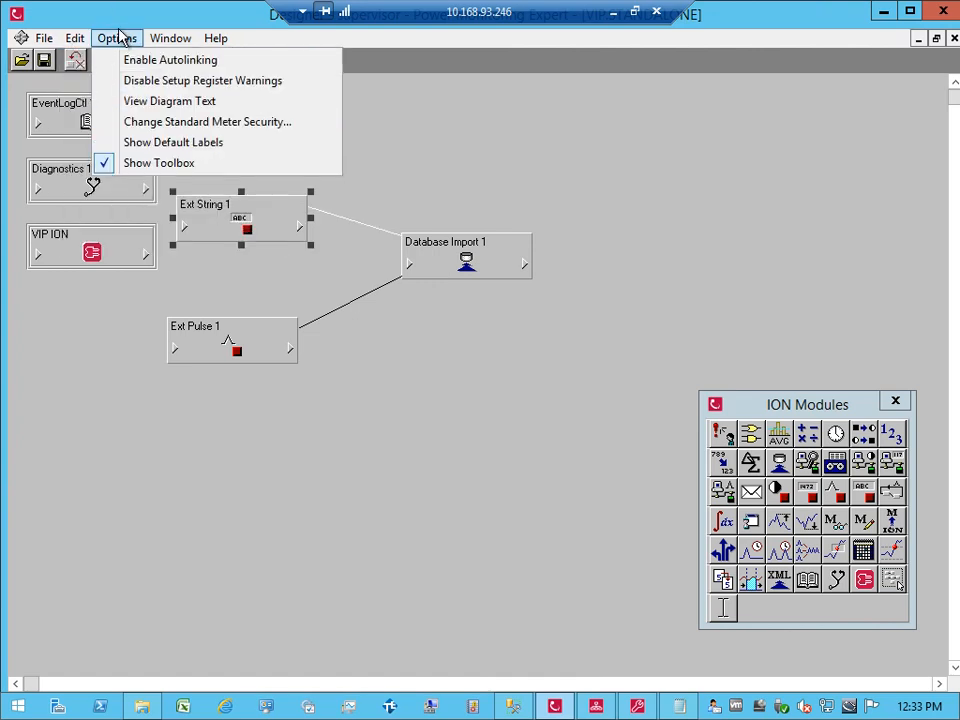
click(142, 101)
click(152, 54)
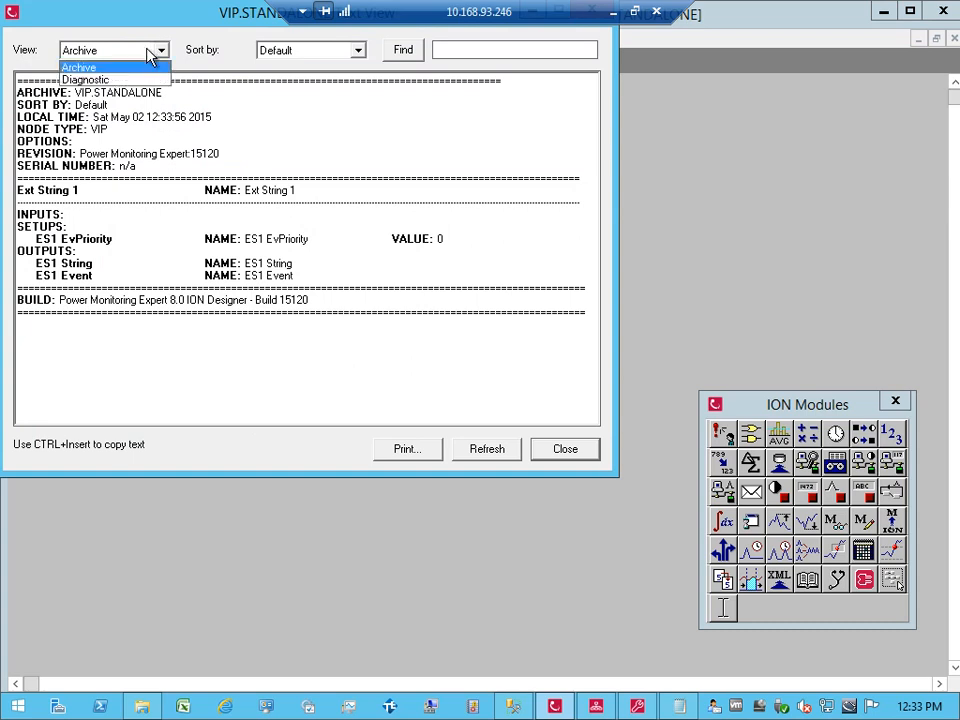
click(146, 80)
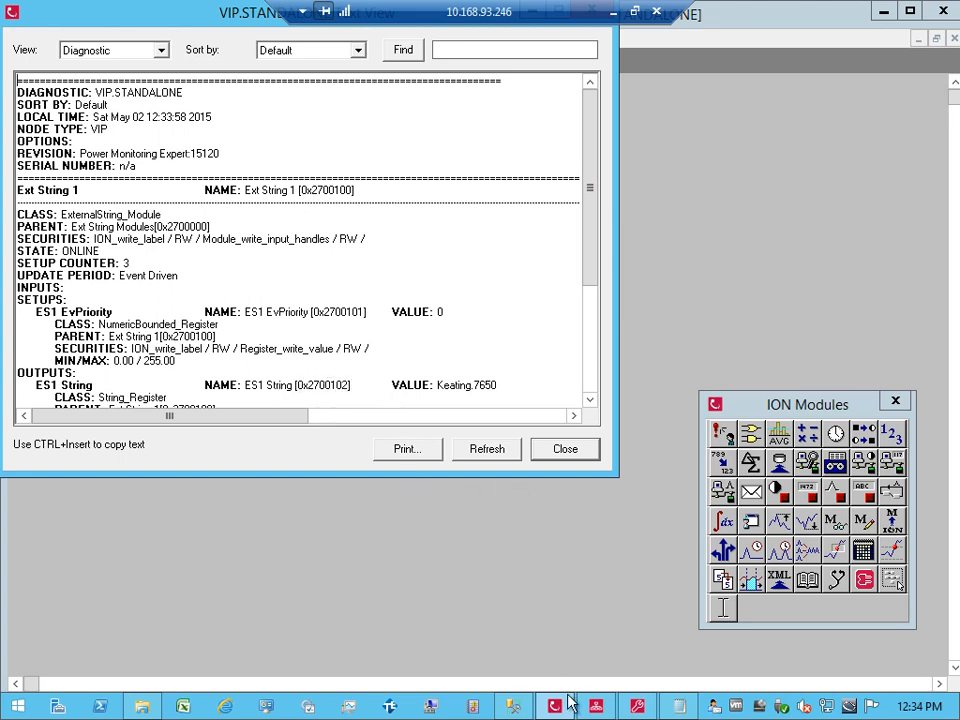
click(596, 706)
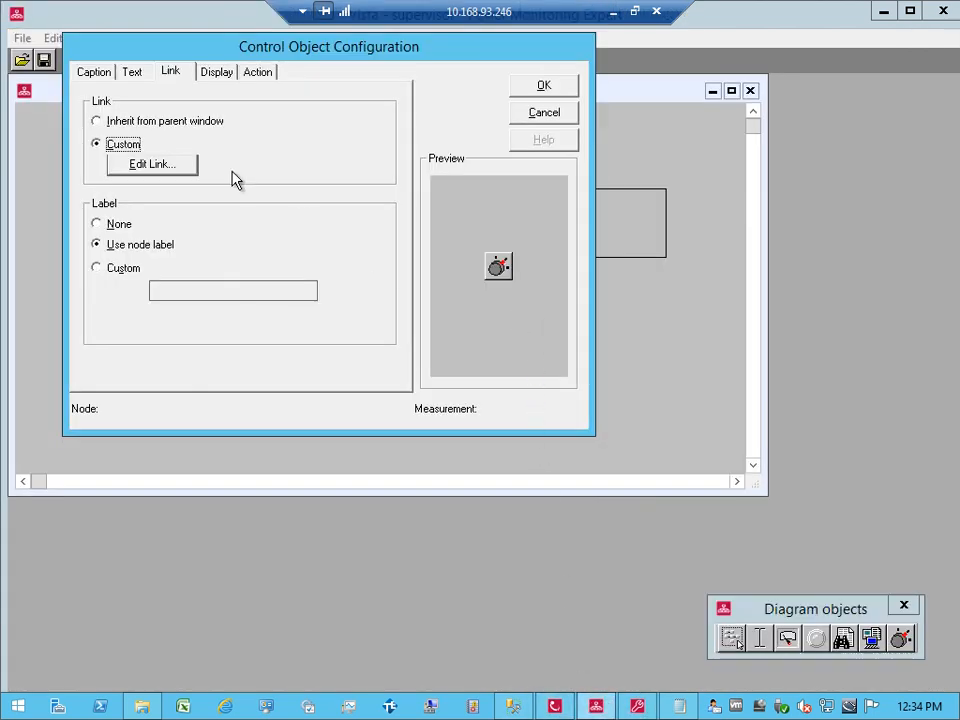
Step: Relink the control object to VIP.STANDALONE's ES1 String register 0x2700102 and apply the configuration
click(190, 176)
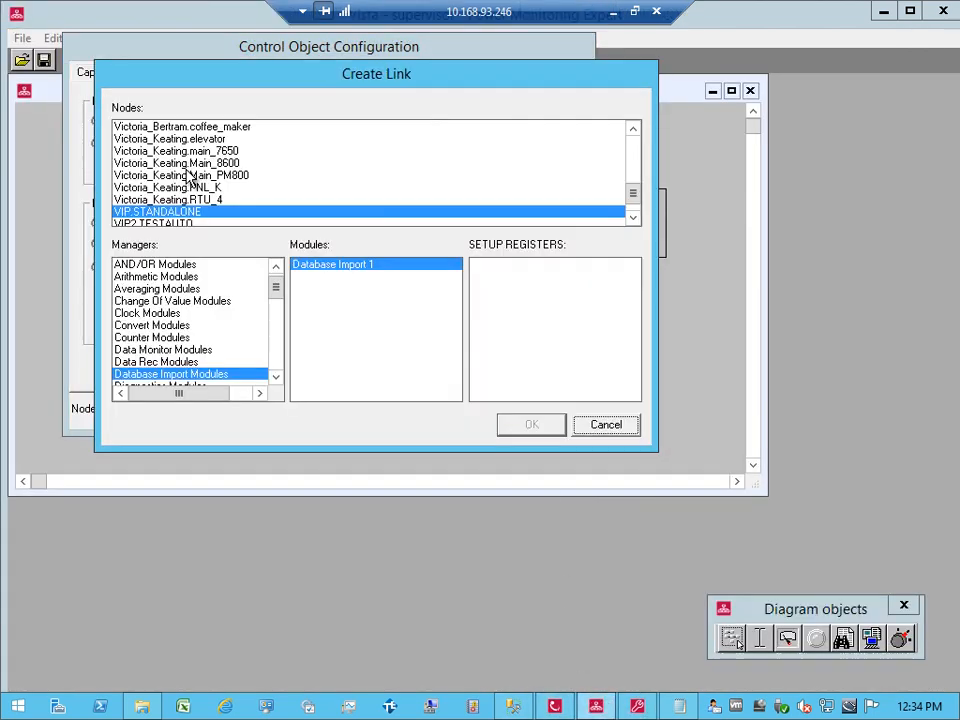
click(602, 425)
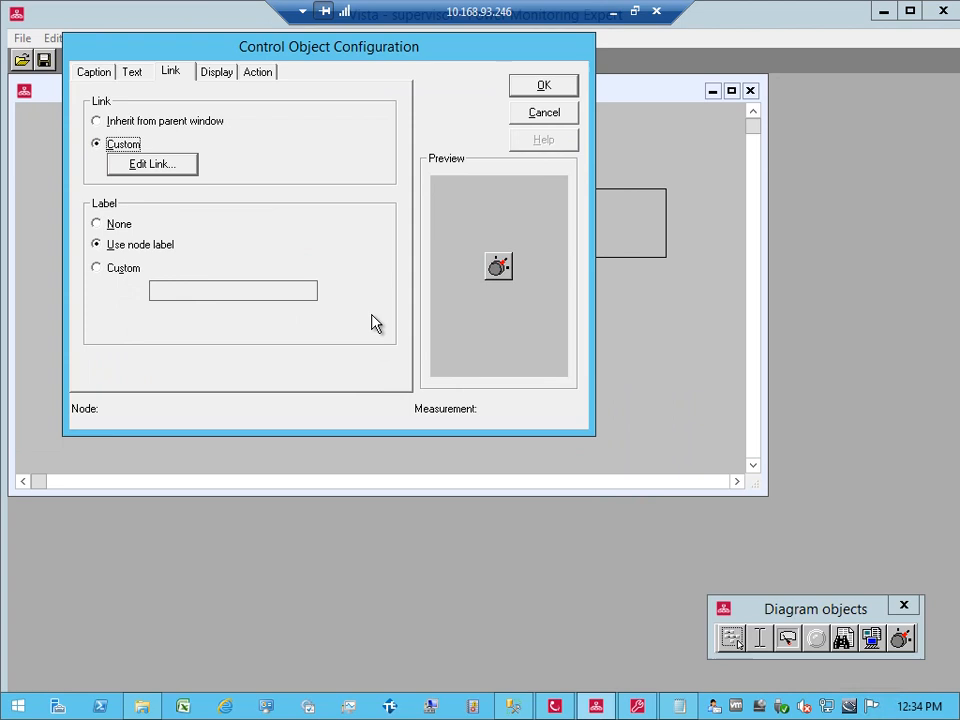
click(182, 172)
click(188, 240)
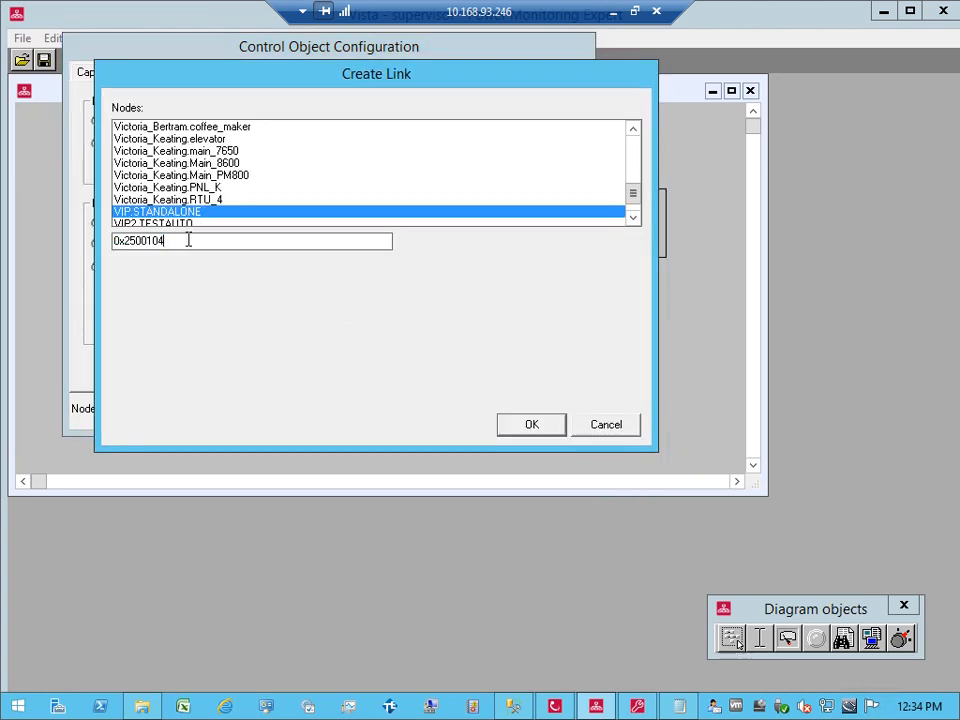
key(BackSpace)
key(BackSpace)
key(BackSpace)
key(BackSpace)
click(538, 428)
click(542, 94)
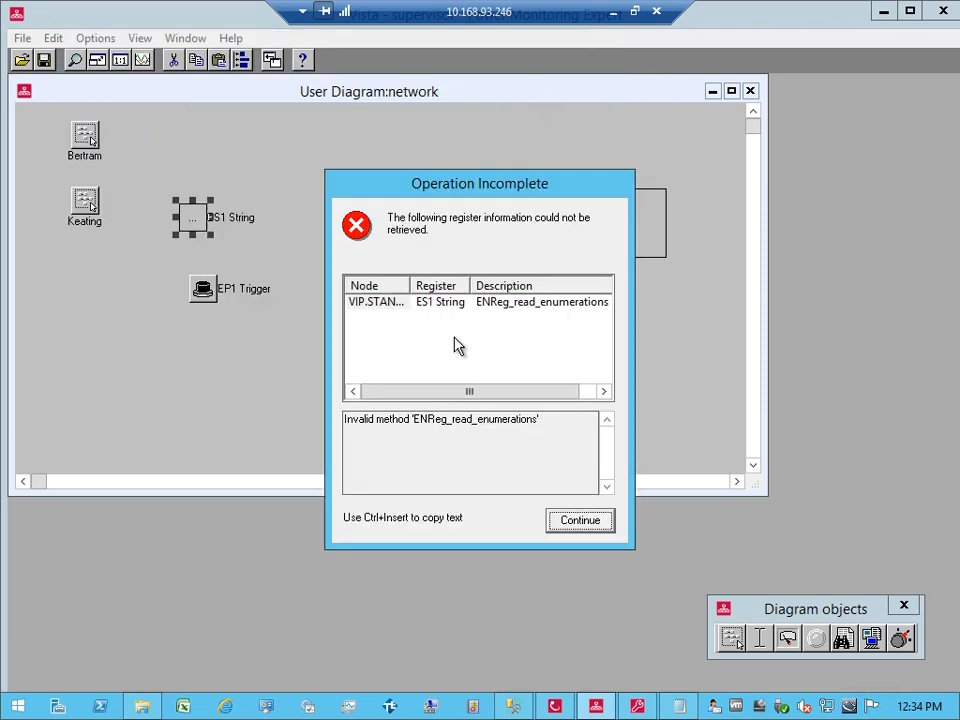
click(579, 521)
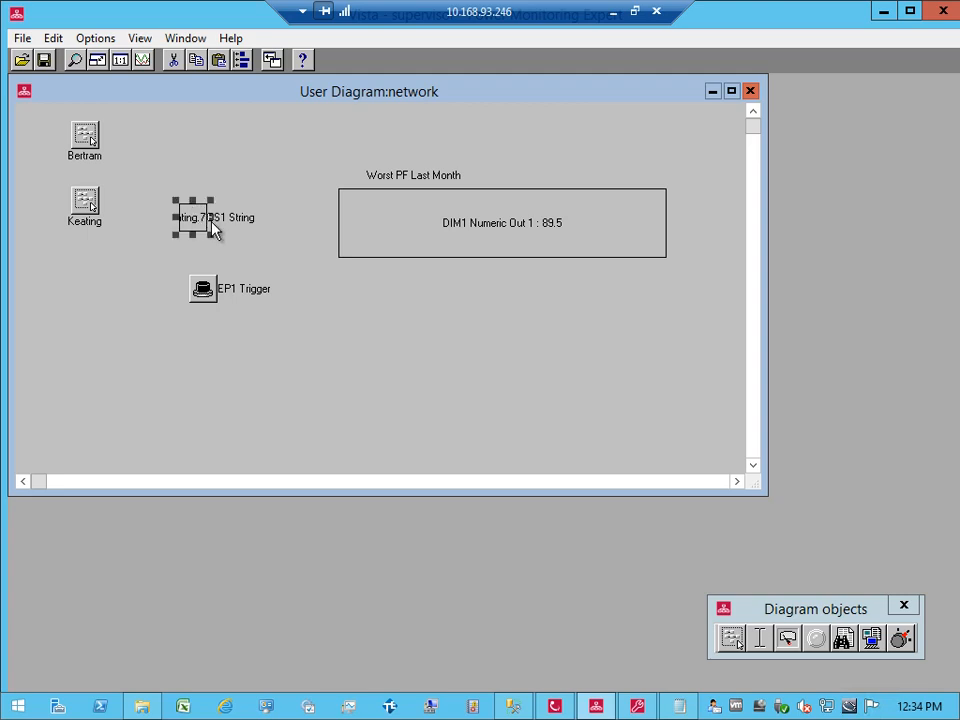
drag(210, 217, 397, 247)
click(298, 244)
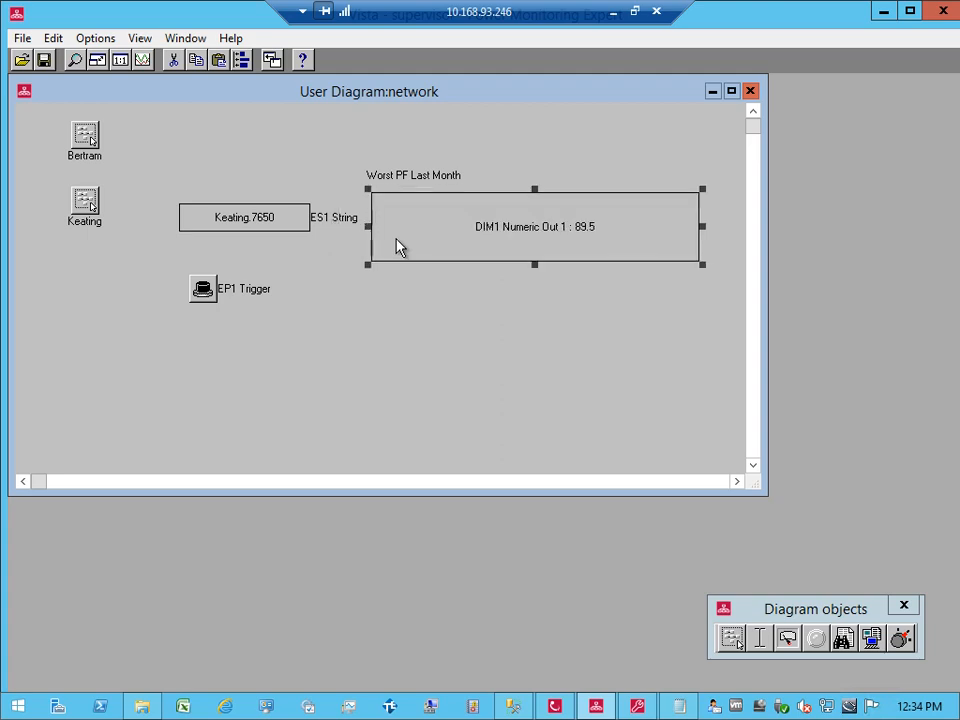
Step: Change the string box's source name to Bertram.7650 and confirm writing it to the register
click(251, 219)
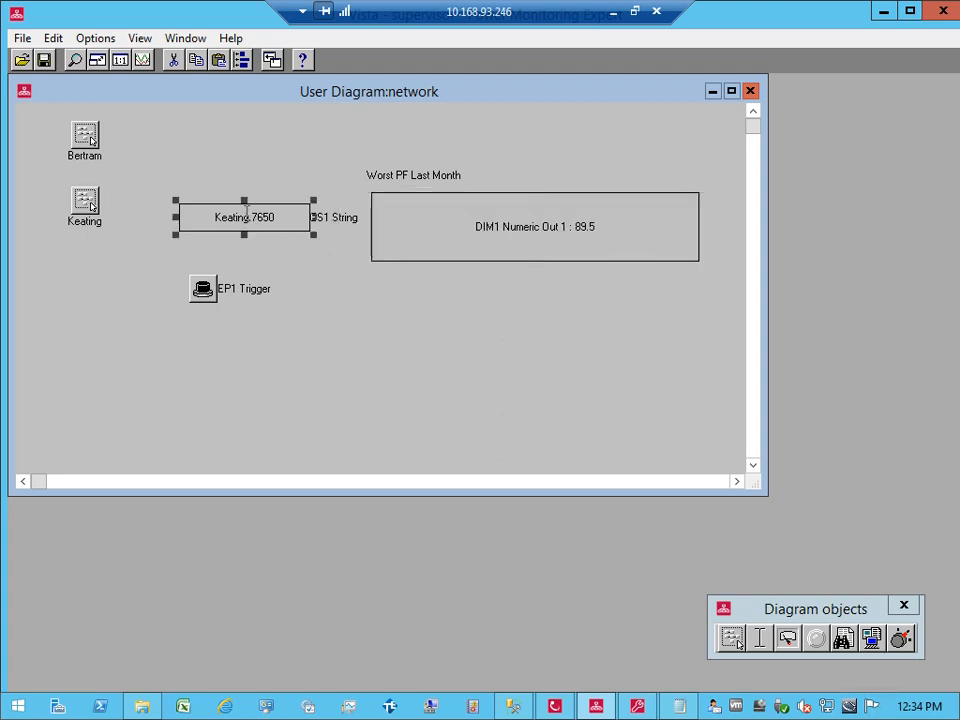
click(246, 215)
click(217, 212)
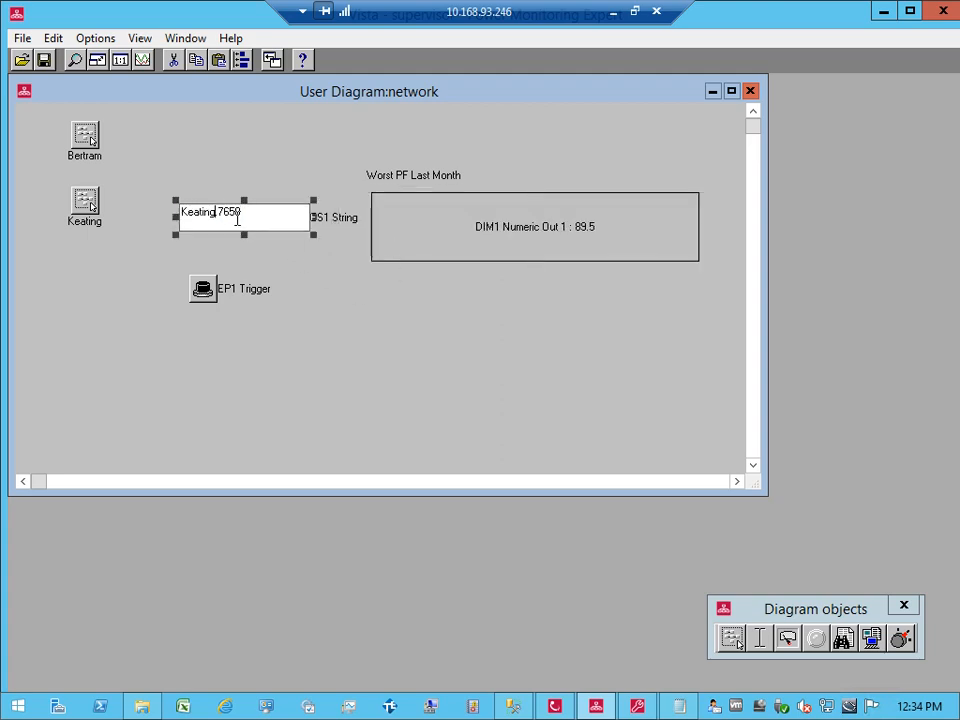
key(BackSpace)
key(BackSpace)
key(BackSpace)
key(BackSpace)
key(BackSpace)
key(BackSpace)
key(BackSpace)
key(BackSpace)
text(Bertram.)
key(Return)
key(Tab)
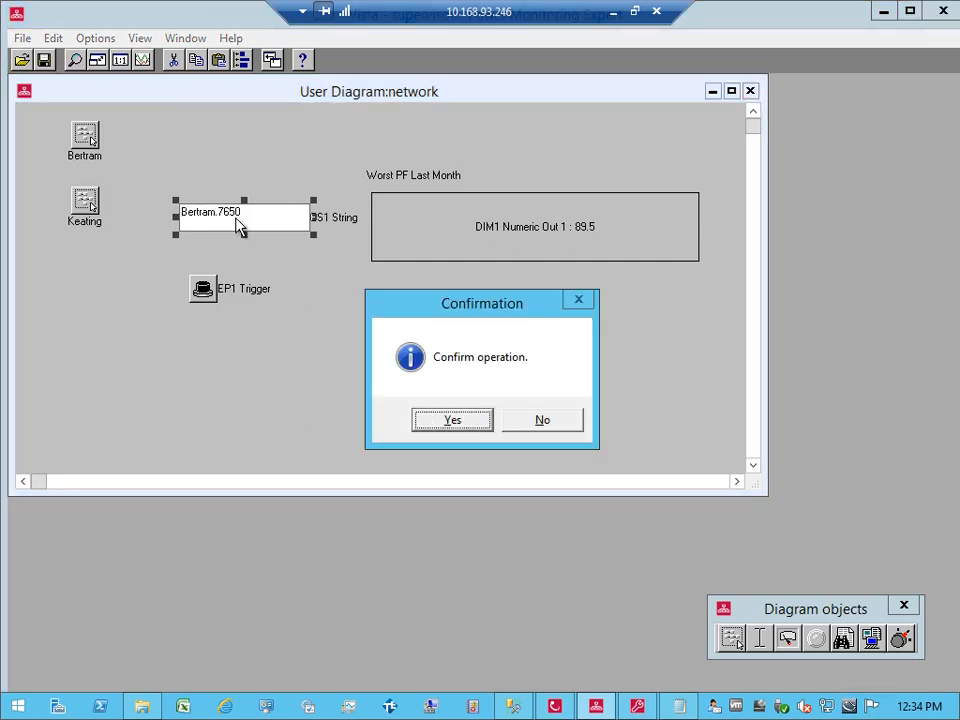
key(Return)
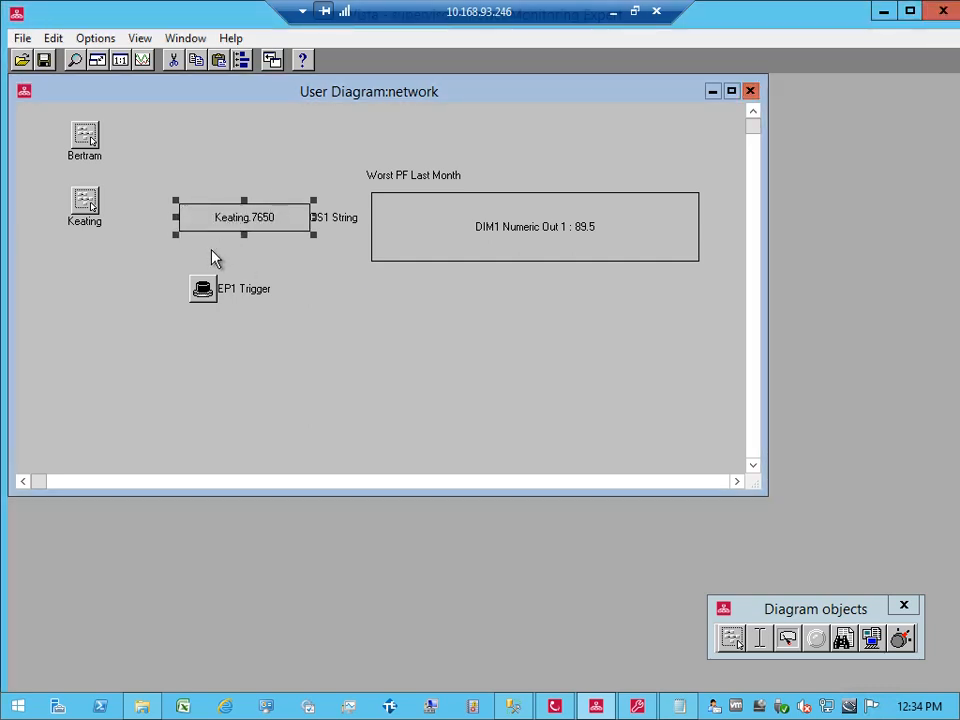
click(213, 258)
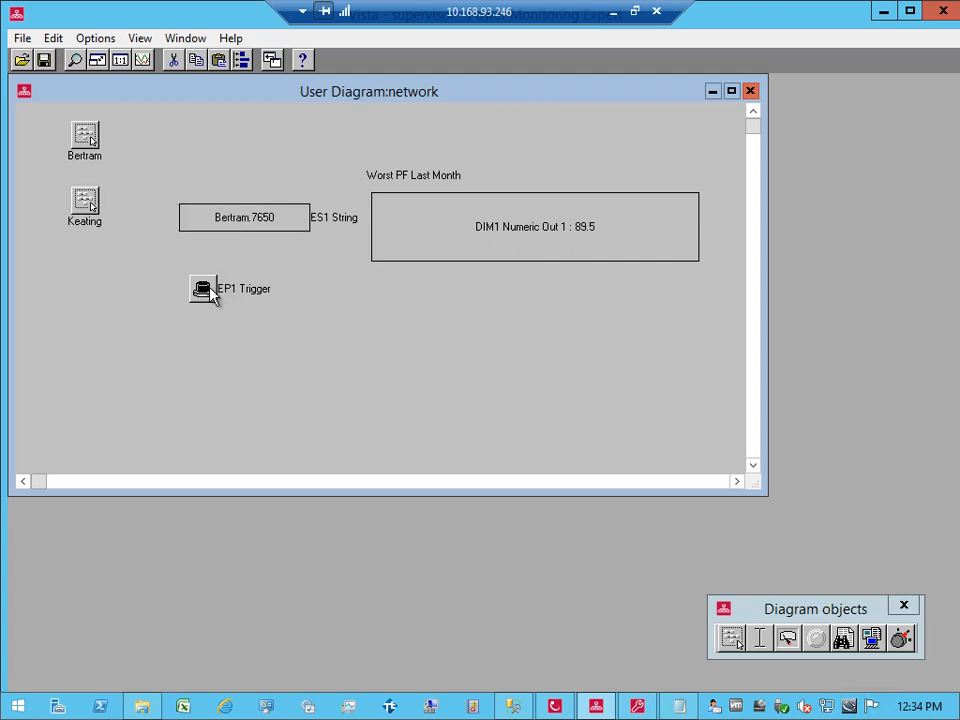
Step: Fire the EP1 Trigger and confirm, rerunning the worst power factor query for Bertram.7650
click(212, 293)
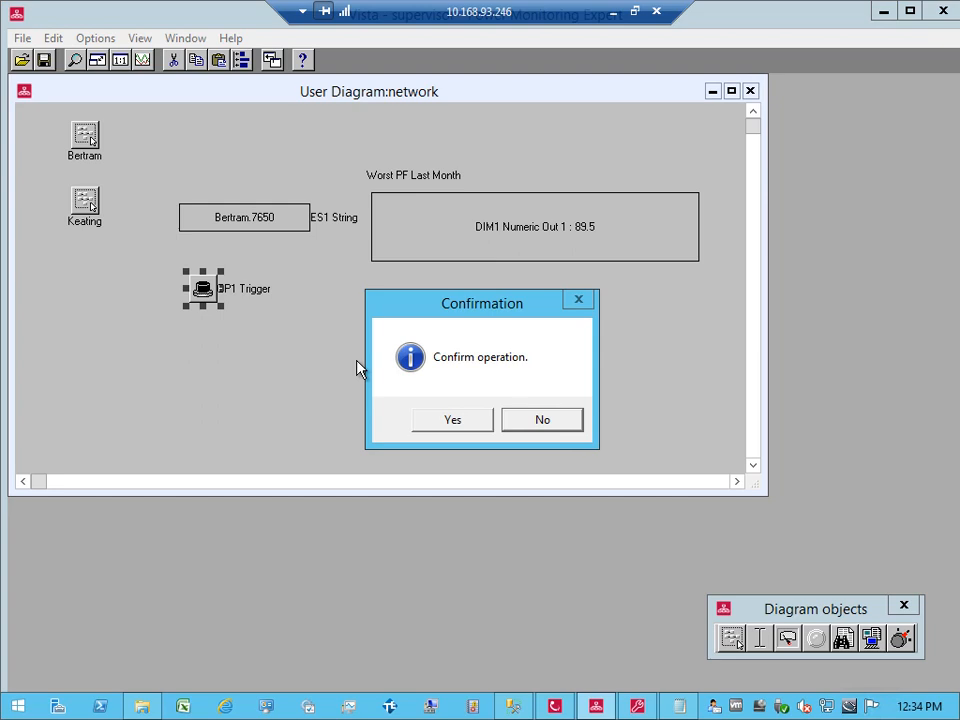
click(455, 421)
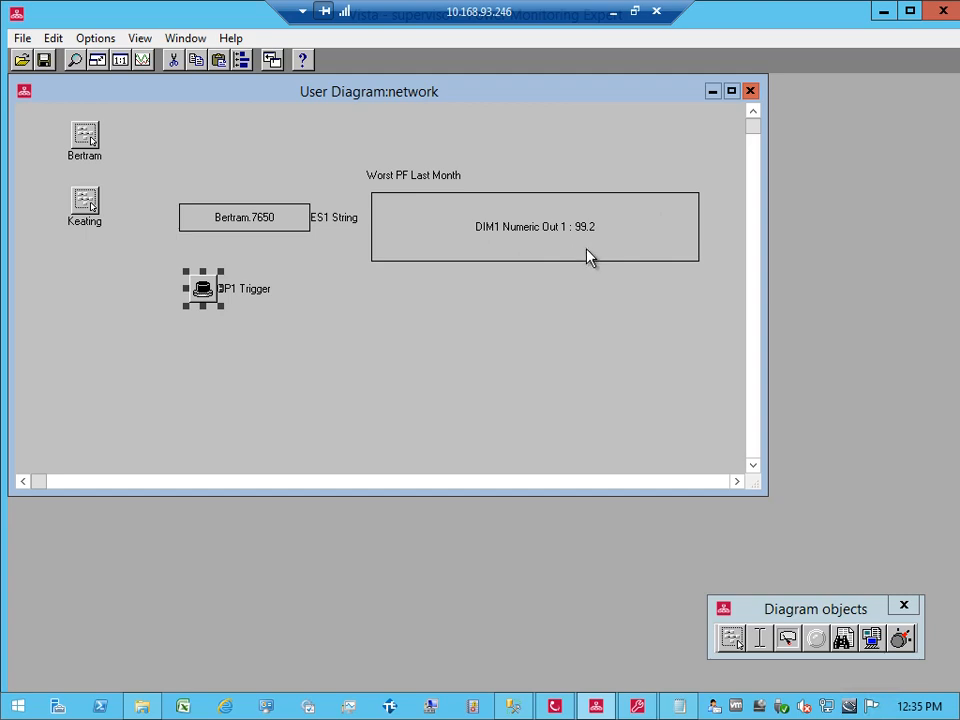
click(585, 288)
Step: Close the diagnostic text view in ION Designer
click(554, 706)
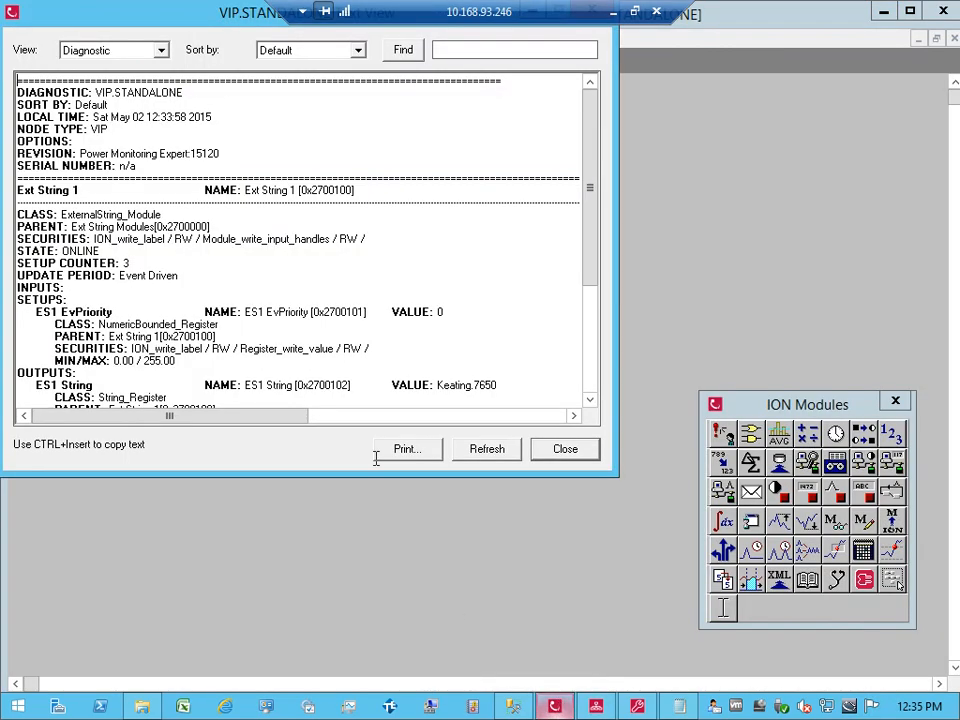
click(588, 455)
click(360, 274)
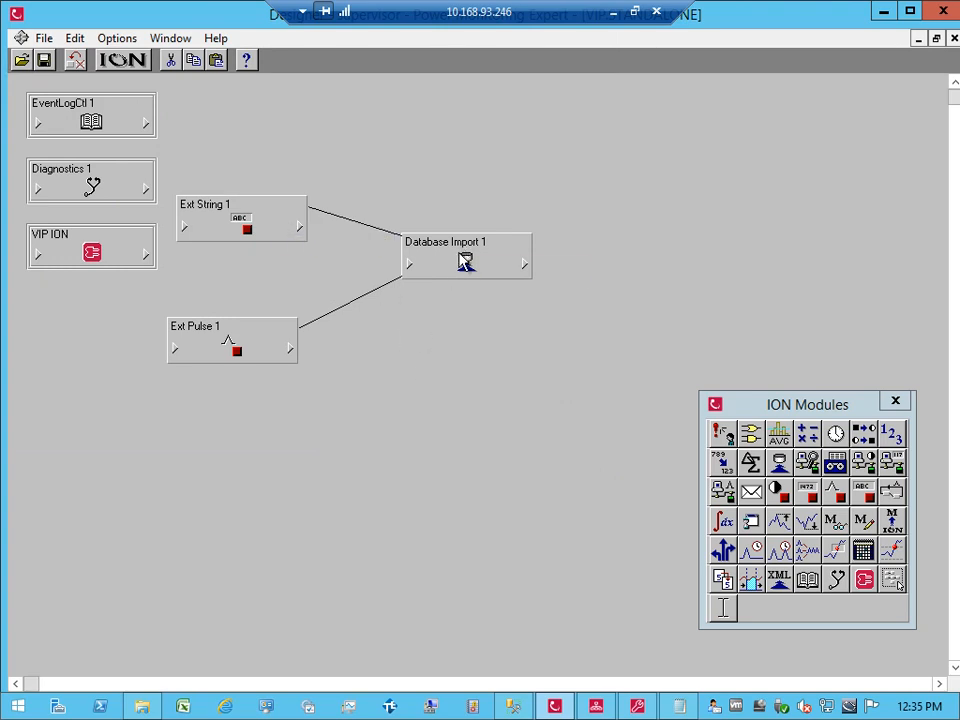
Step: Shift Database Import 1 lower and add a Database Import 2 module below it
drag(465, 262, 463, 280)
click(495, 353)
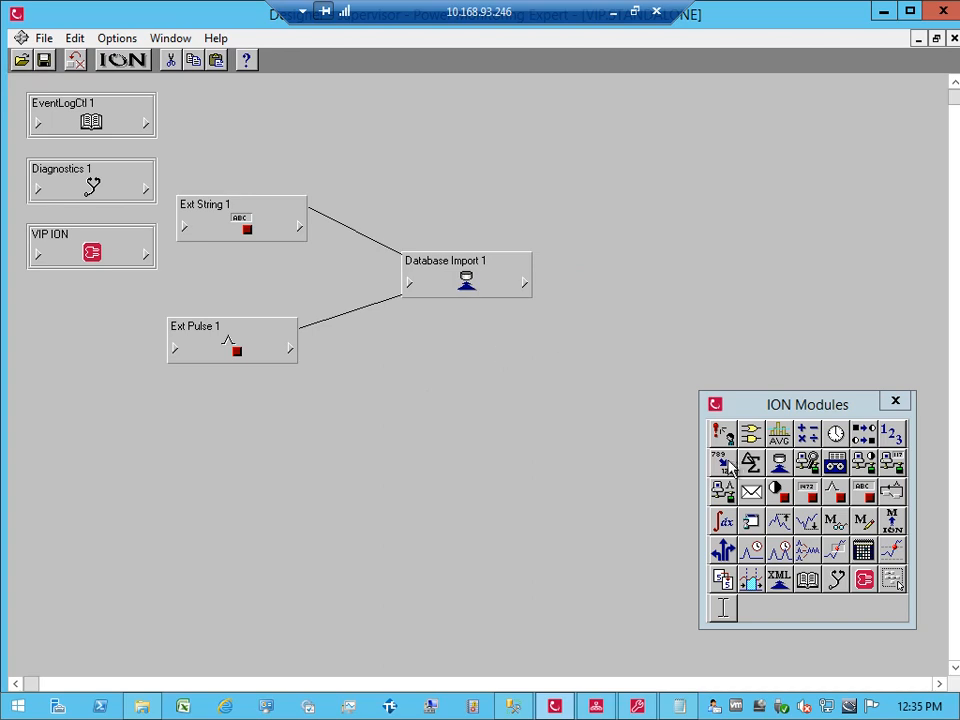
drag(795, 406, 759, 376)
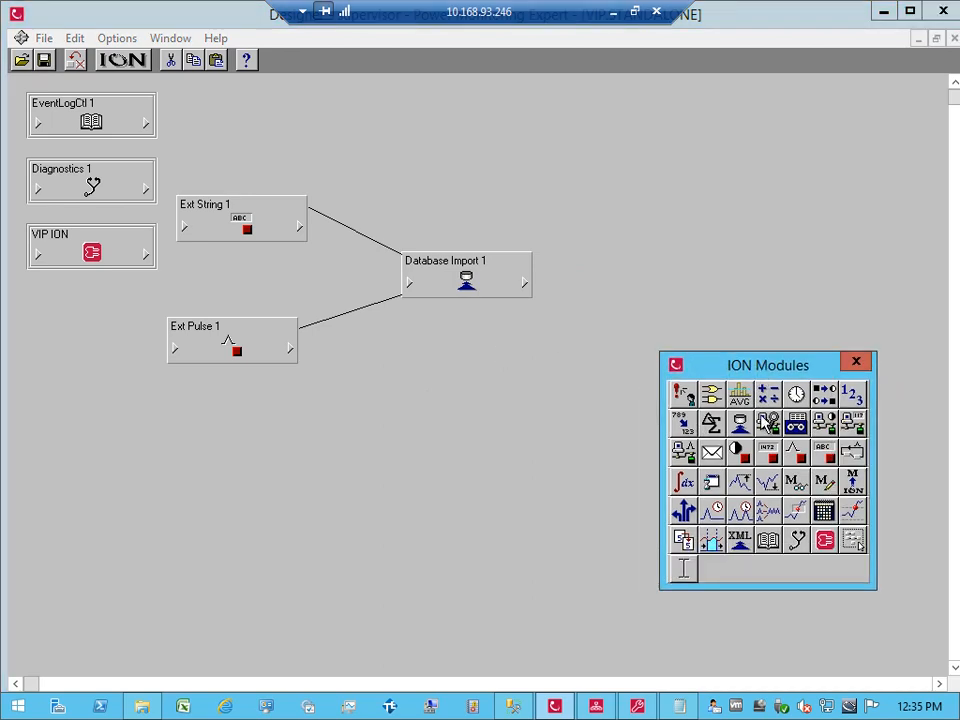
drag(741, 437, 414, 356)
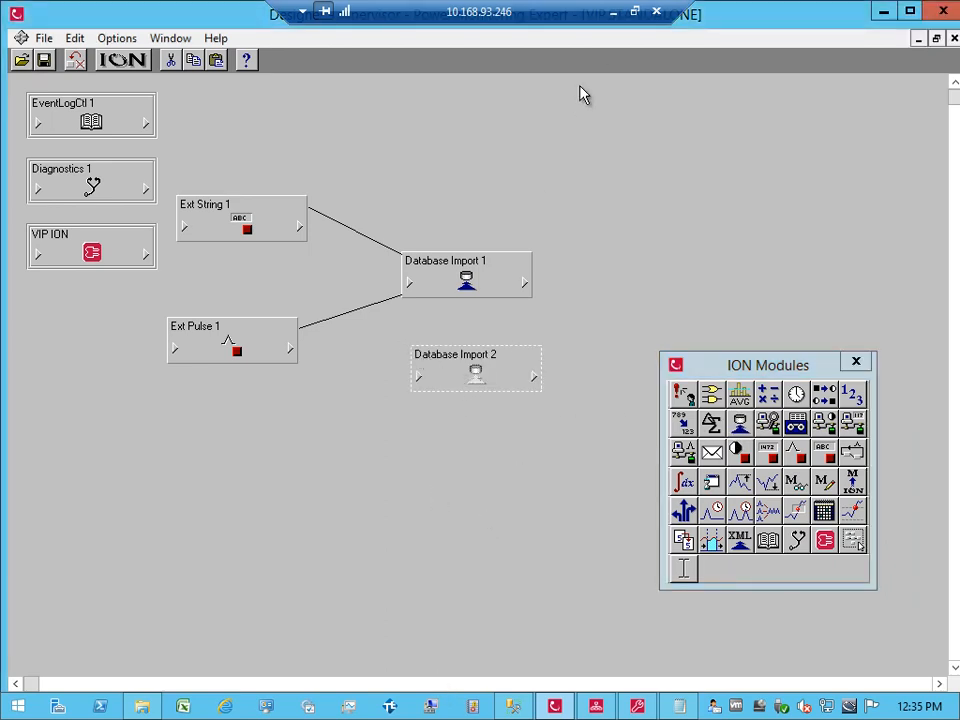
click(615, 18)
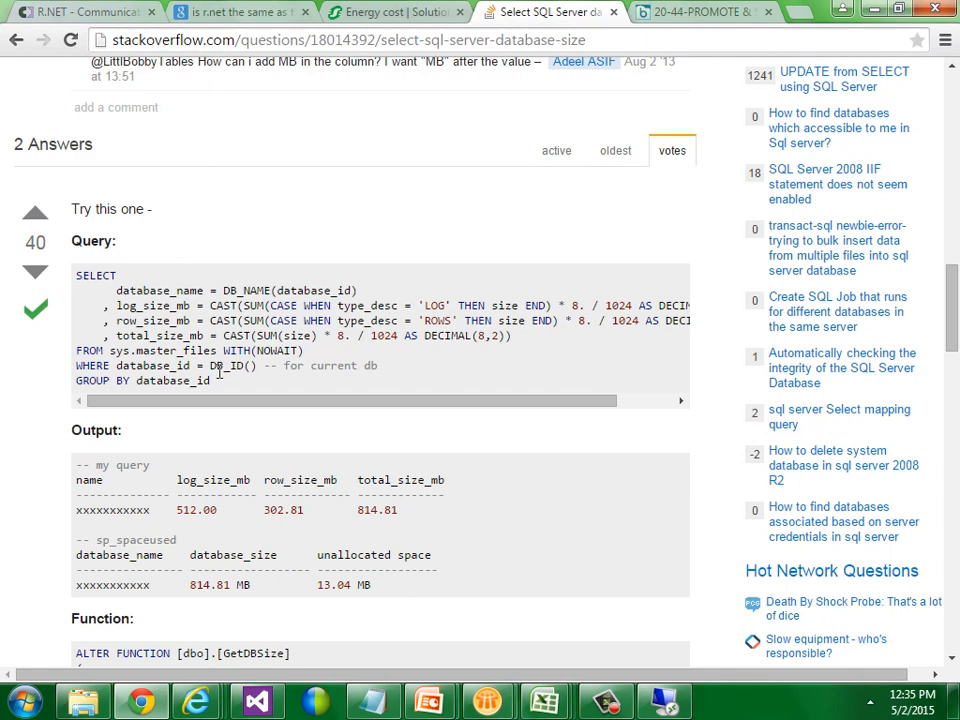
Step: Select the database-size query from the Stack Overflow answer and return to SQL Server Management Studio
drag(212, 380, 75, 276)
key(ctrl+c)
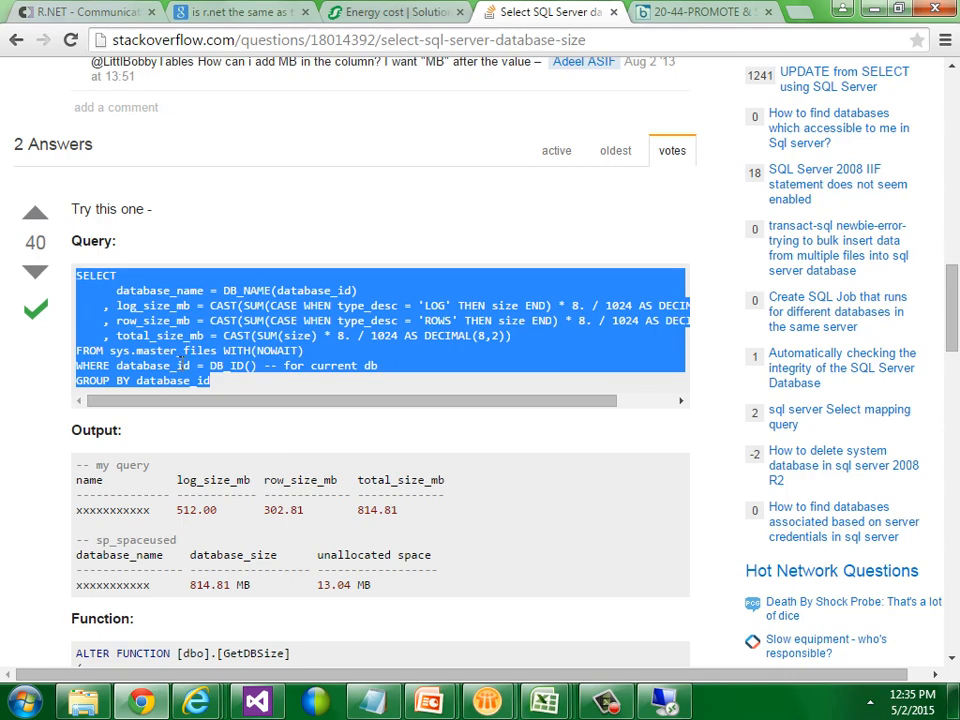
click(660, 704)
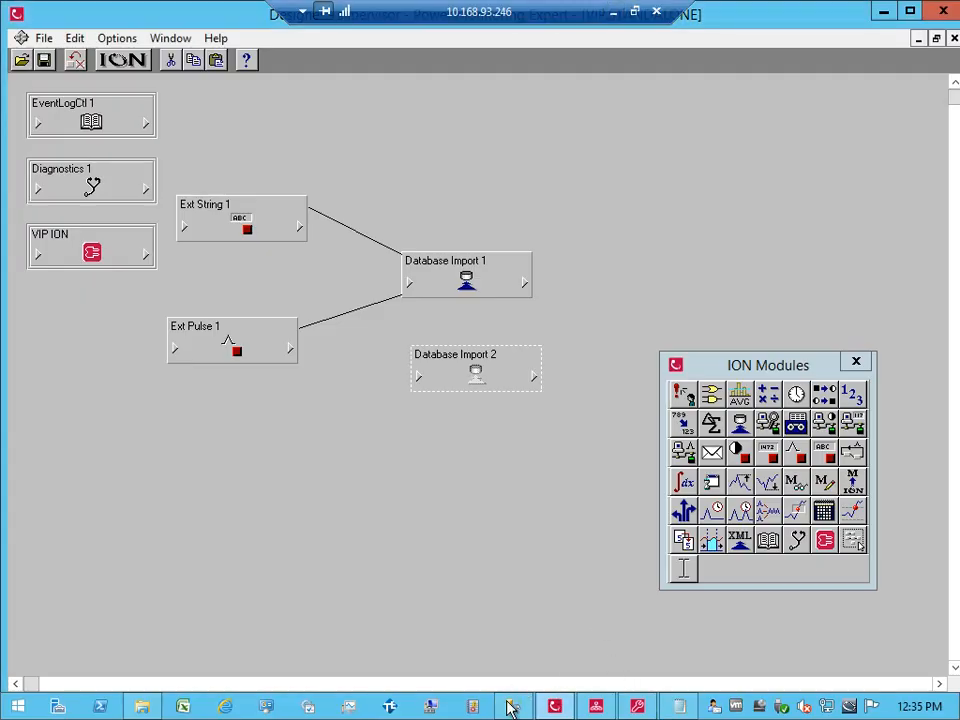
click(512, 706)
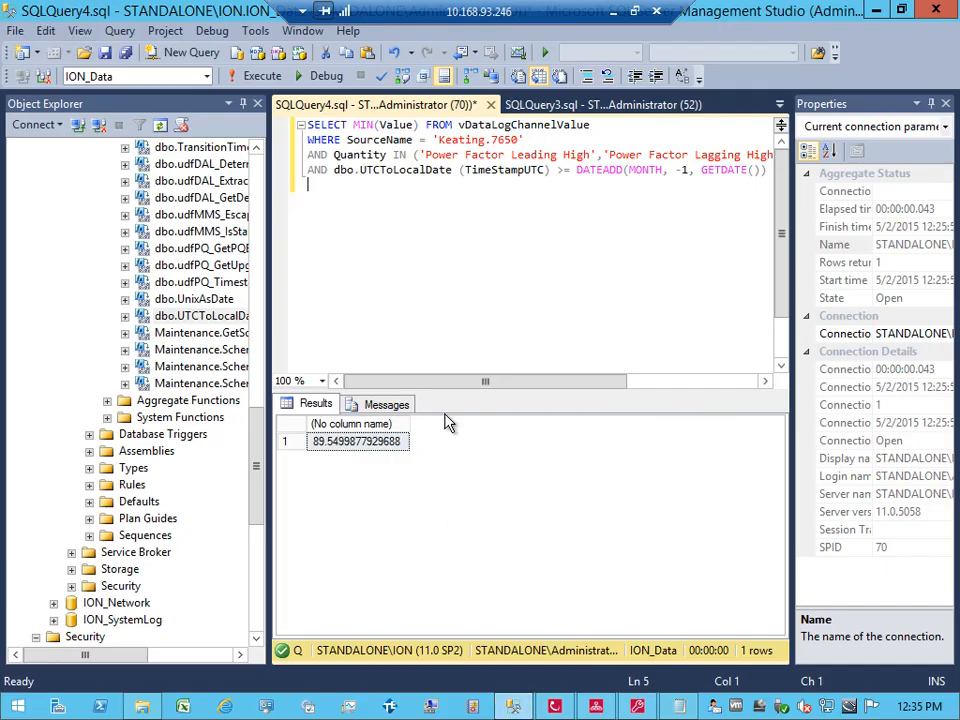
Step: Paste the database-size query into a new query tab and execute it, showing ION_Data at 4297.56 MB
click(180, 55)
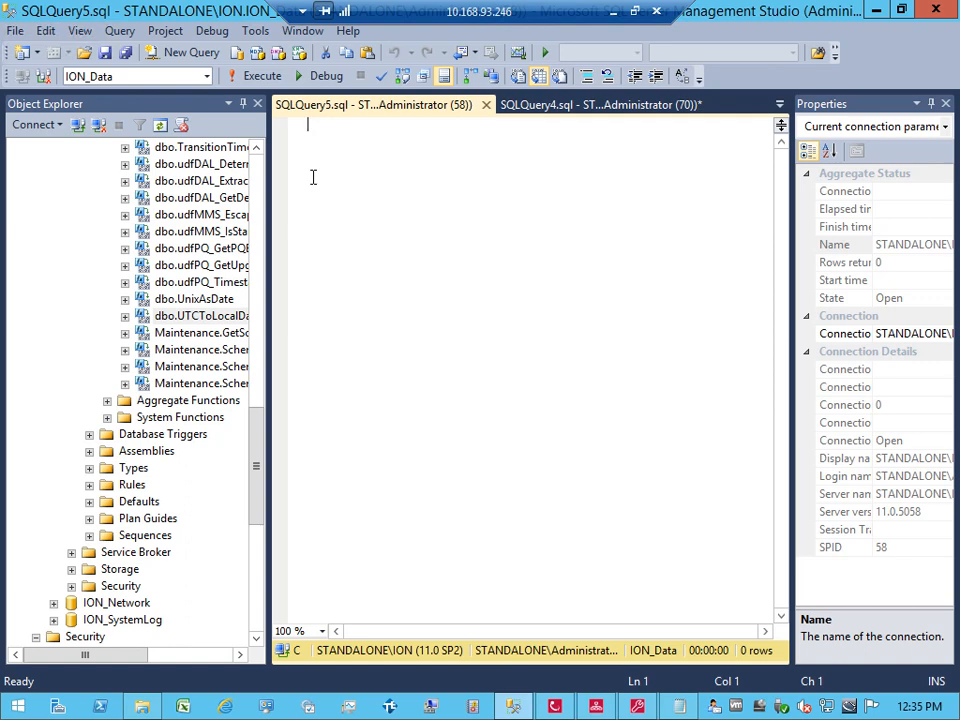
key(ctrl+v)
click(252, 76)
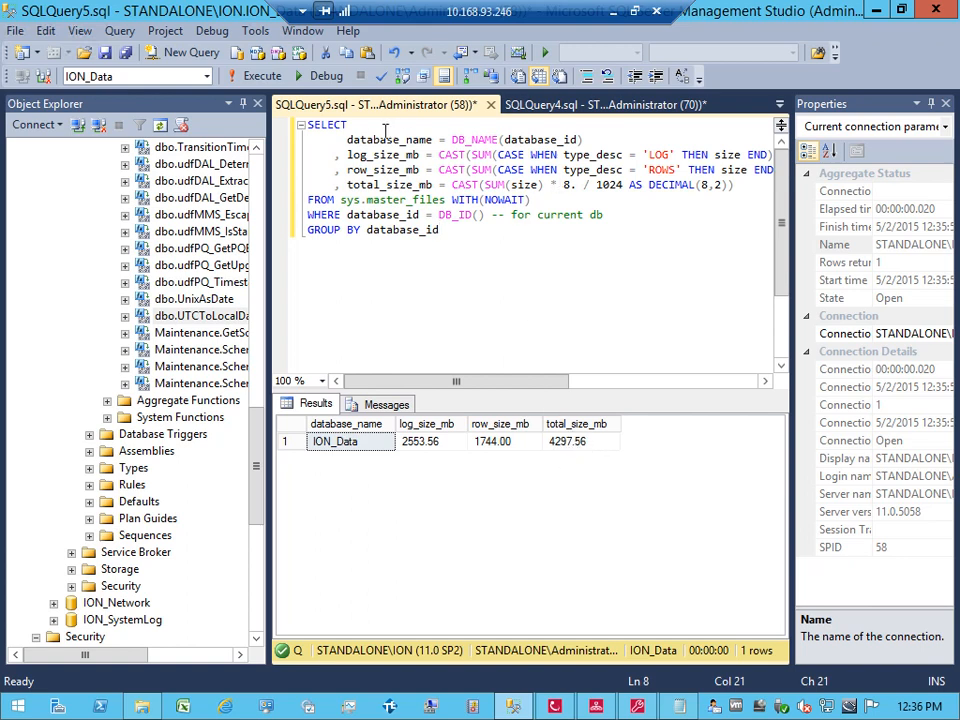
Step: Trim the size query to select only total_size_mb and rerun it, returning 4297.56 for ION_Data
drag(336, 140, 376, 140)
drag(450, 148, 826, 176)
key(Delete)
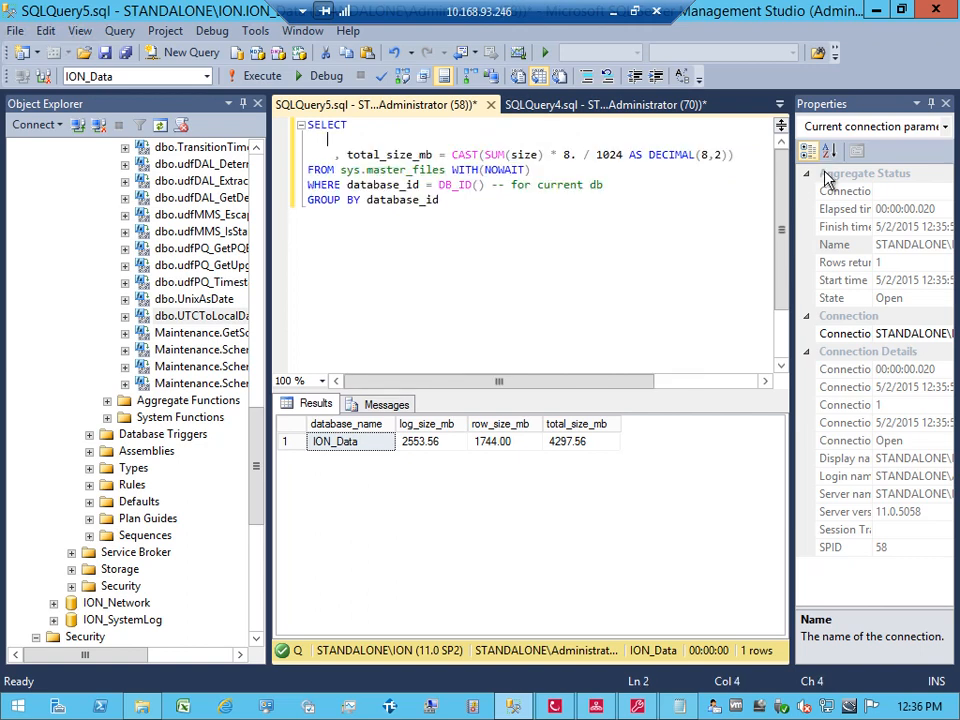
key(BackSpace)
key(BackSpace)
key(BackSpace)
key(Down)
key(Delete)
key(Delete)
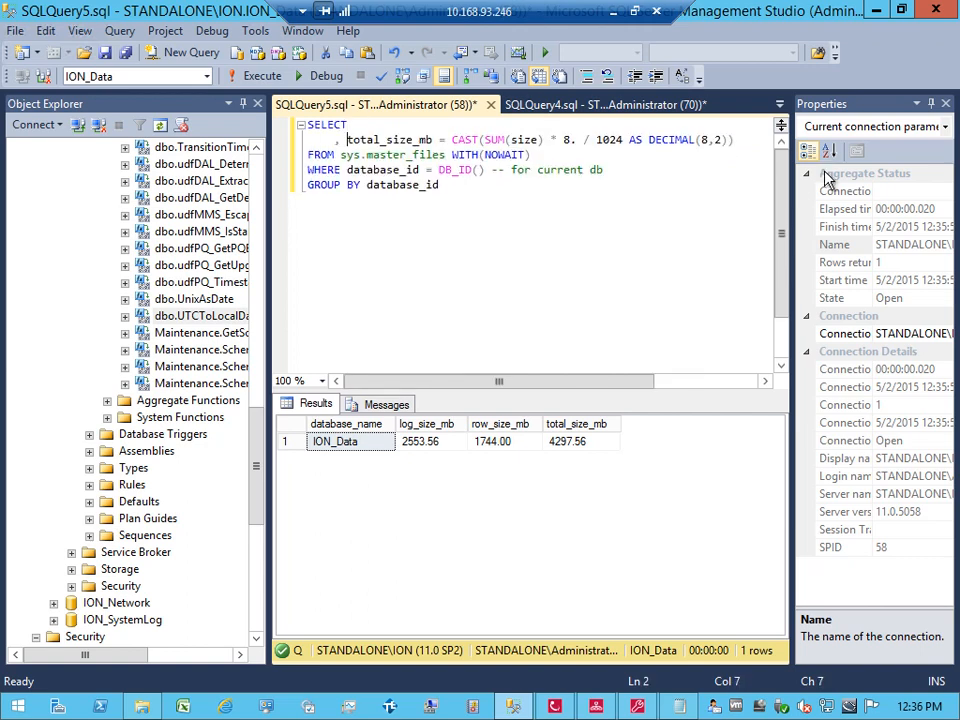
key(BackSpace)
key(BackSpace)
key(BackSpace)
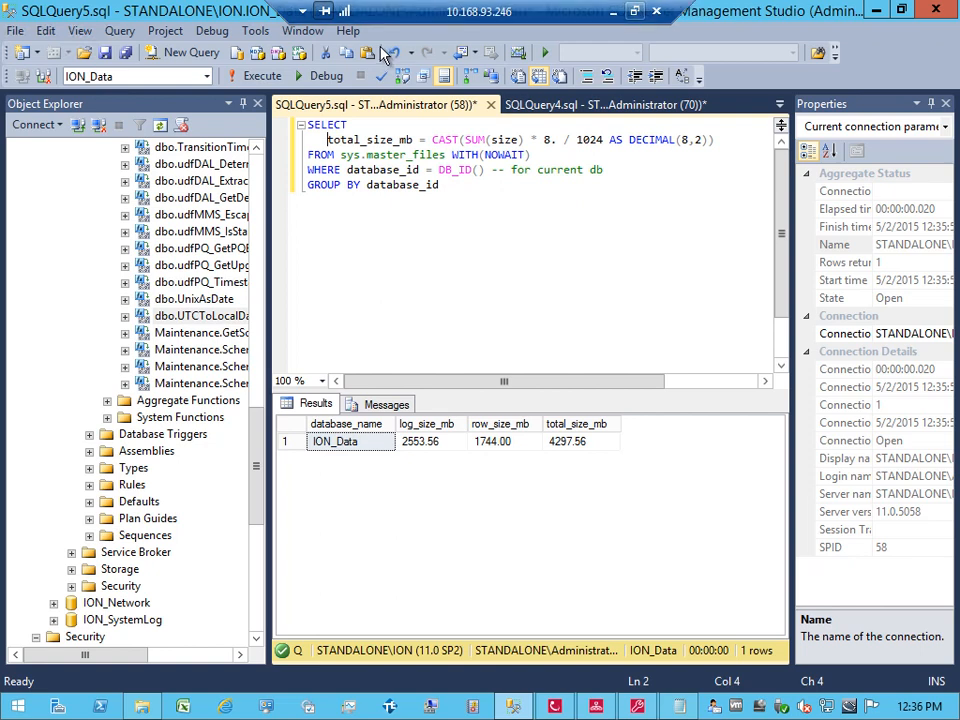
click(256, 80)
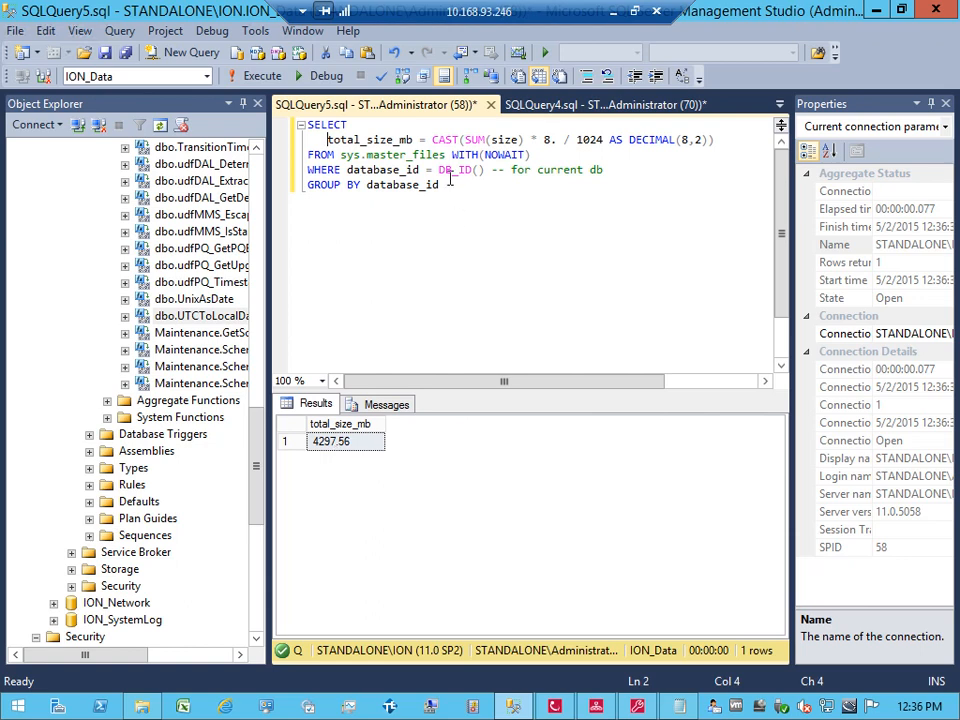
drag(437, 185, 288, 128)
key(ctrl+c)
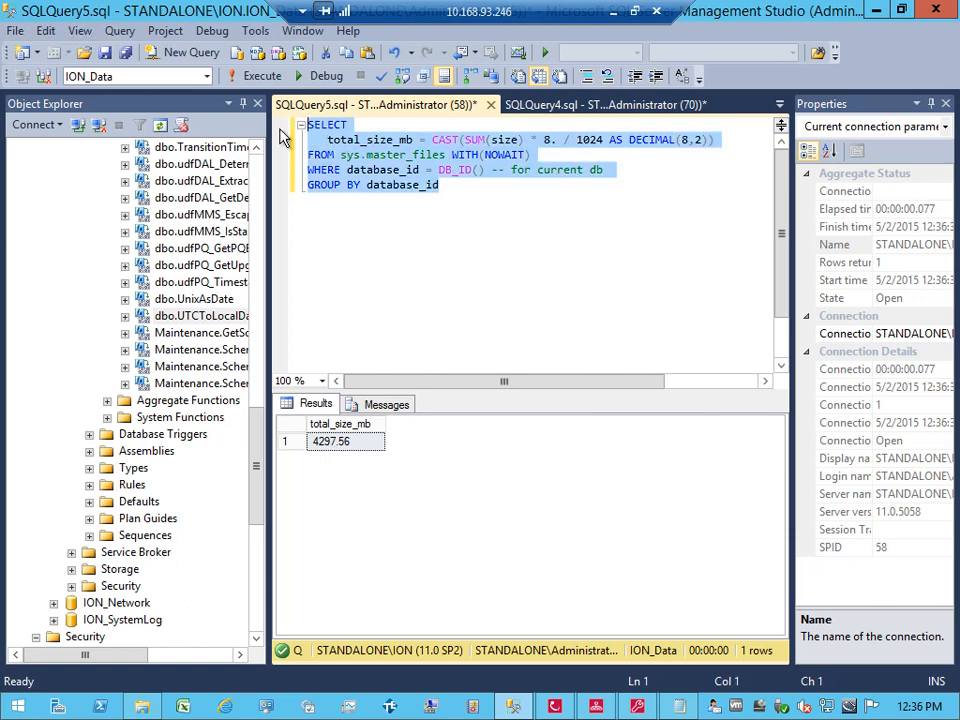
Step: Paste the total-size query into Database Import 2's DIM2 SQL Query register
click(554, 706)
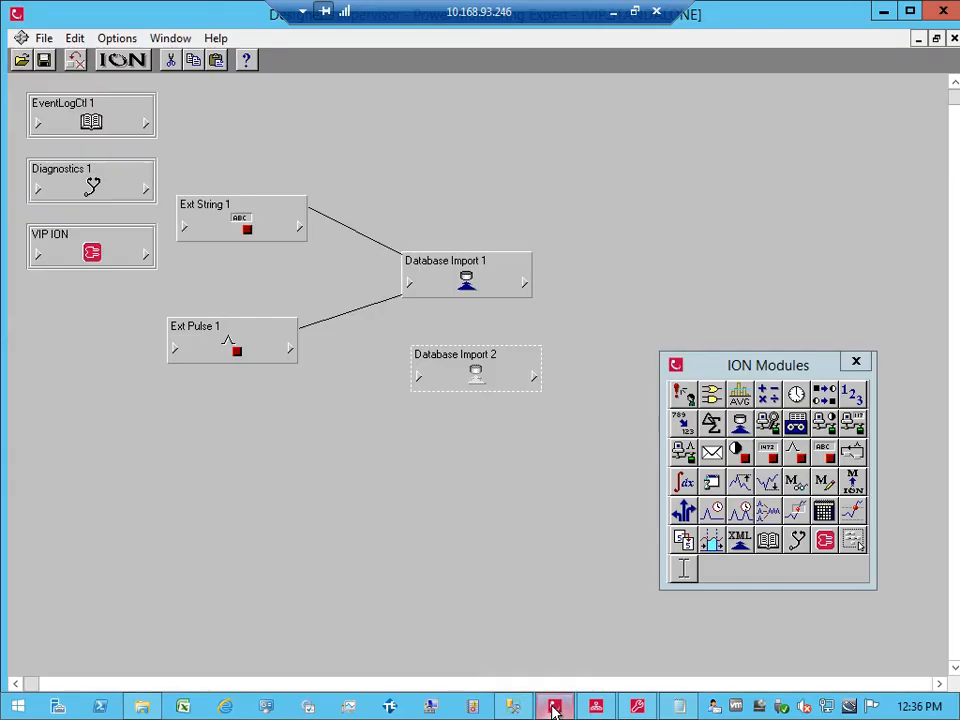
click(476, 396)
double_click(476, 396)
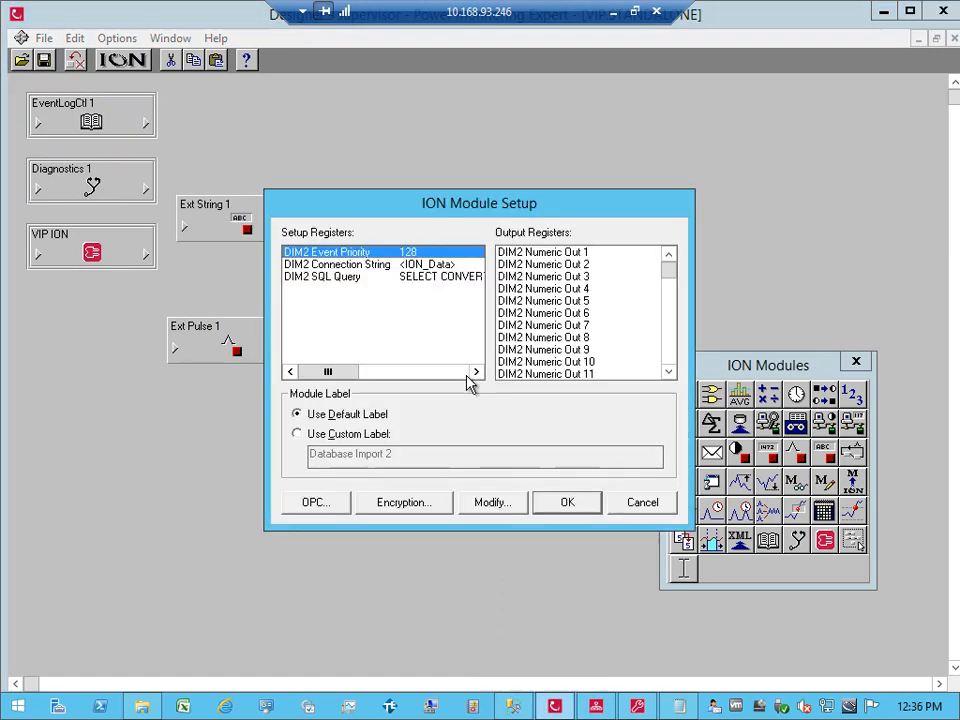
double_click(430, 280)
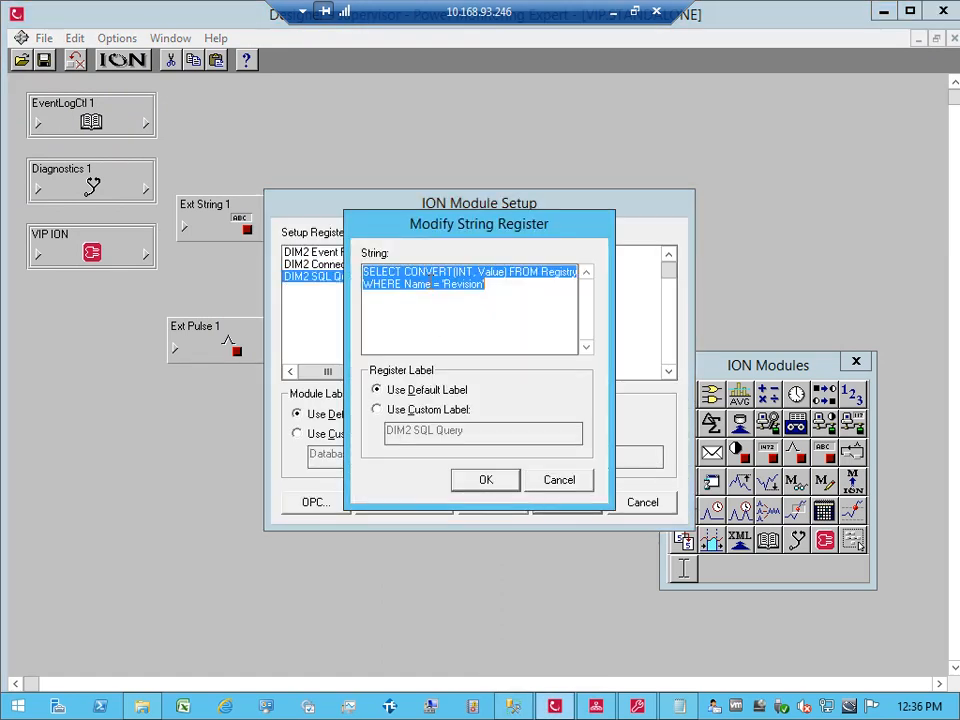
key(ctrl+v)
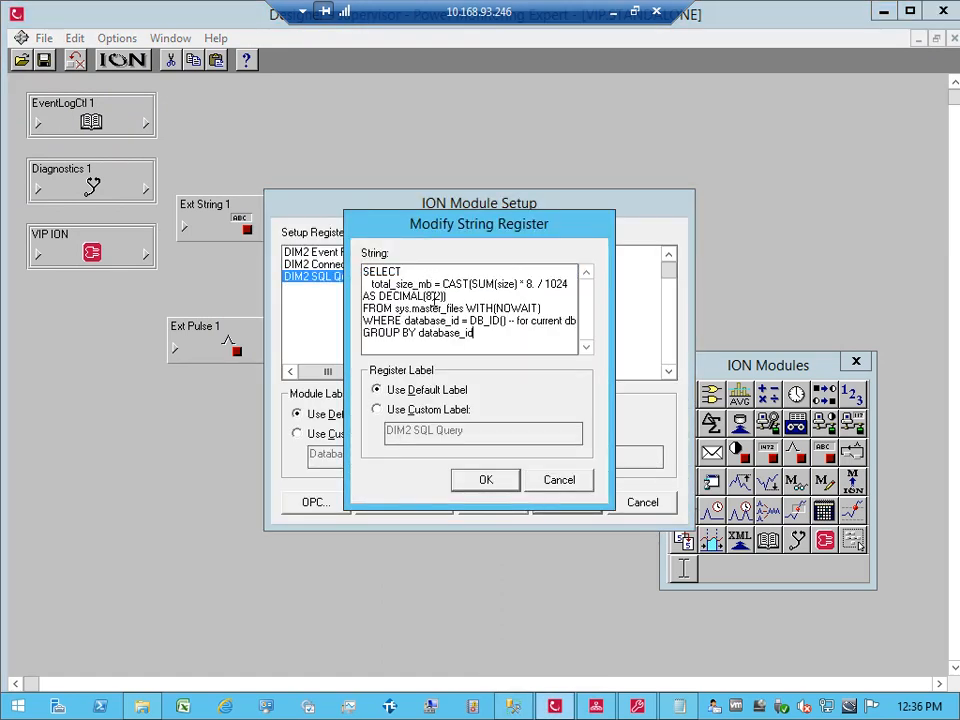
click(490, 481)
click(568, 502)
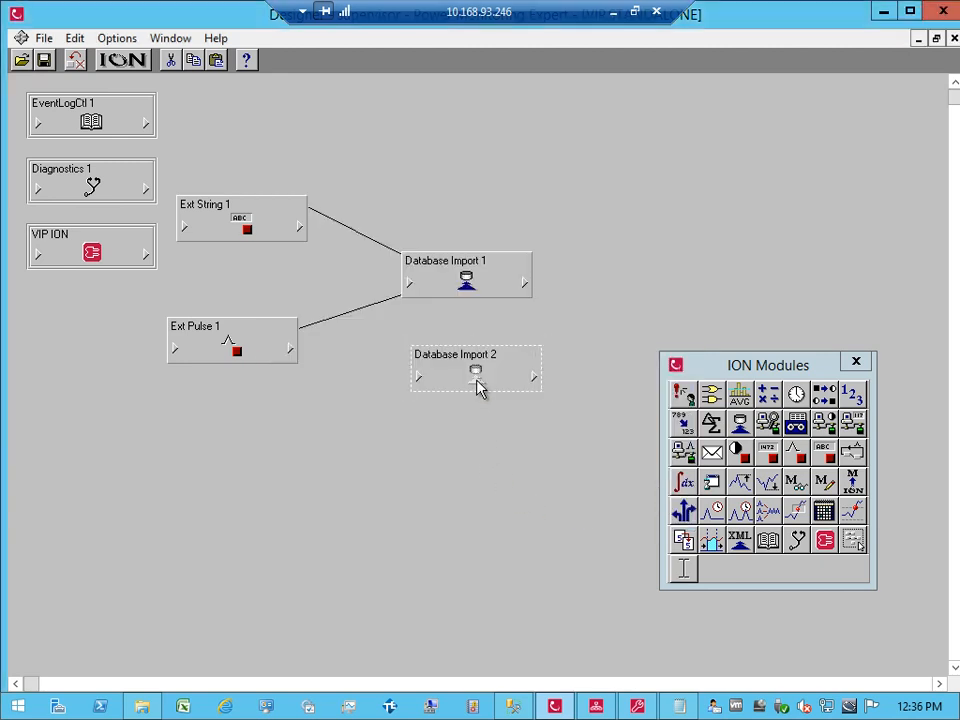
Step: Link Ext Pulse 1's EP1 Trigger to Database Import 2's Execute Now input
click(290, 349)
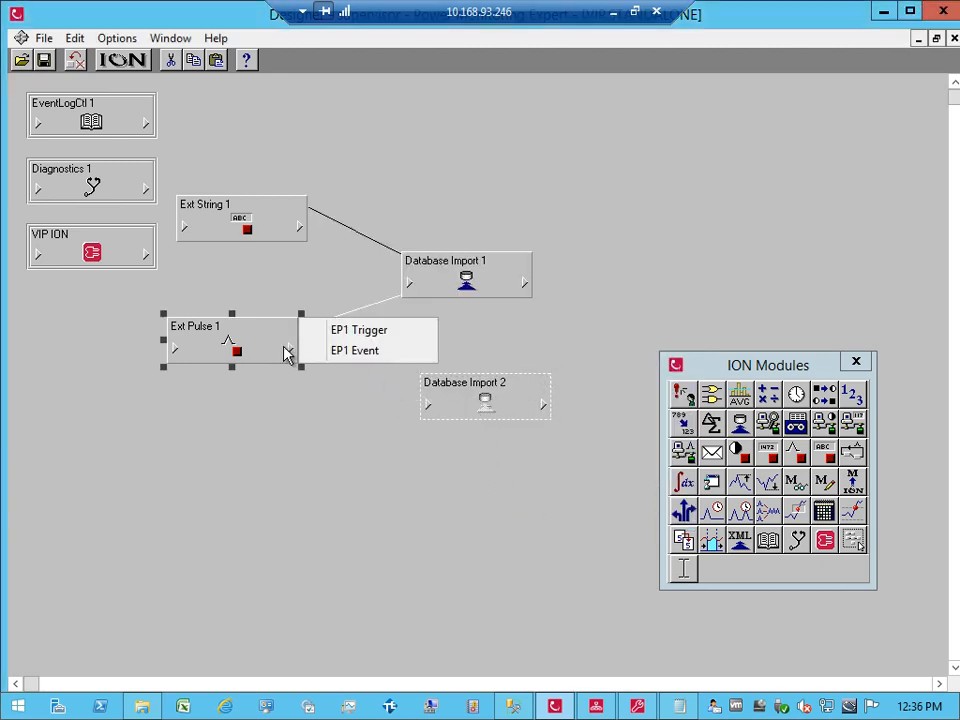
click(349, 330)
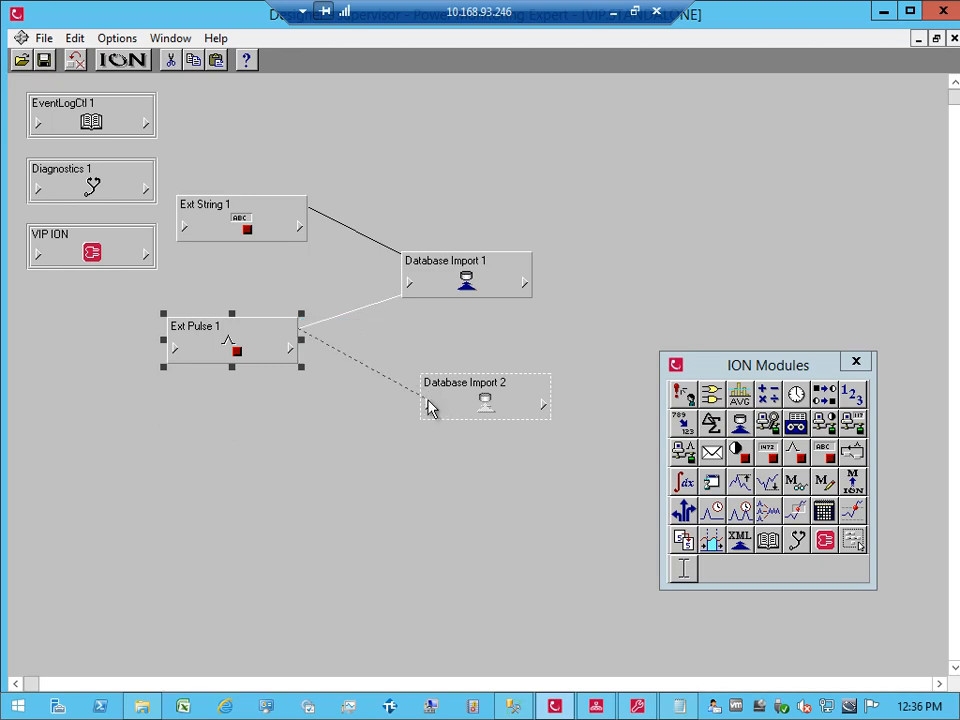
click(450, 396)
click(448, 427)
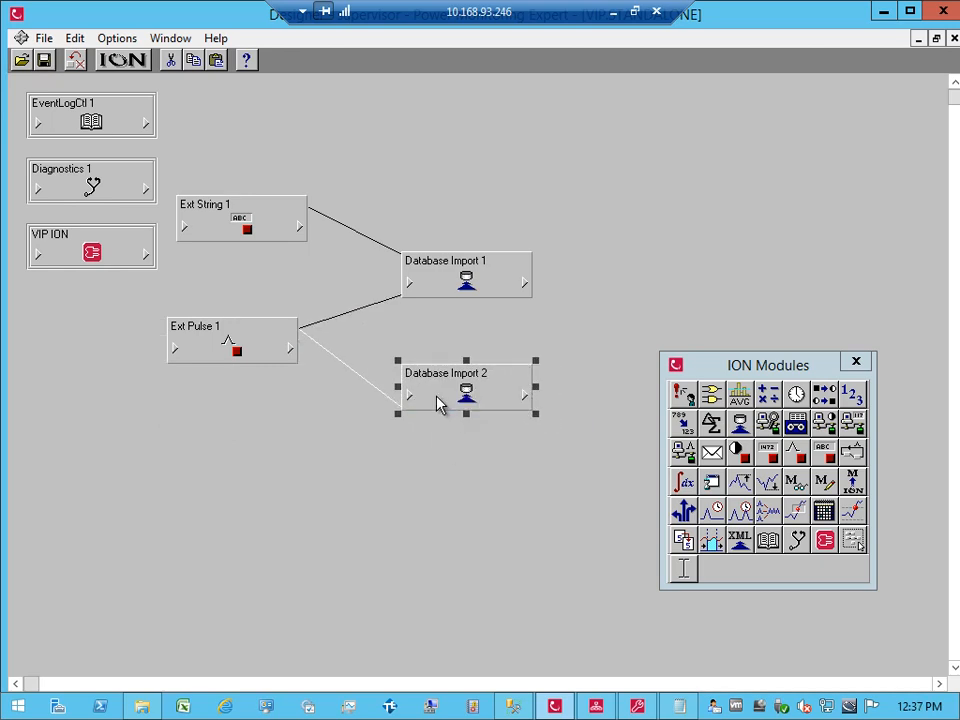
Step: Fire EP1 Trigger from Vista and view Database Import 2's DIM2 Numeric Out 1
click(596, 705)
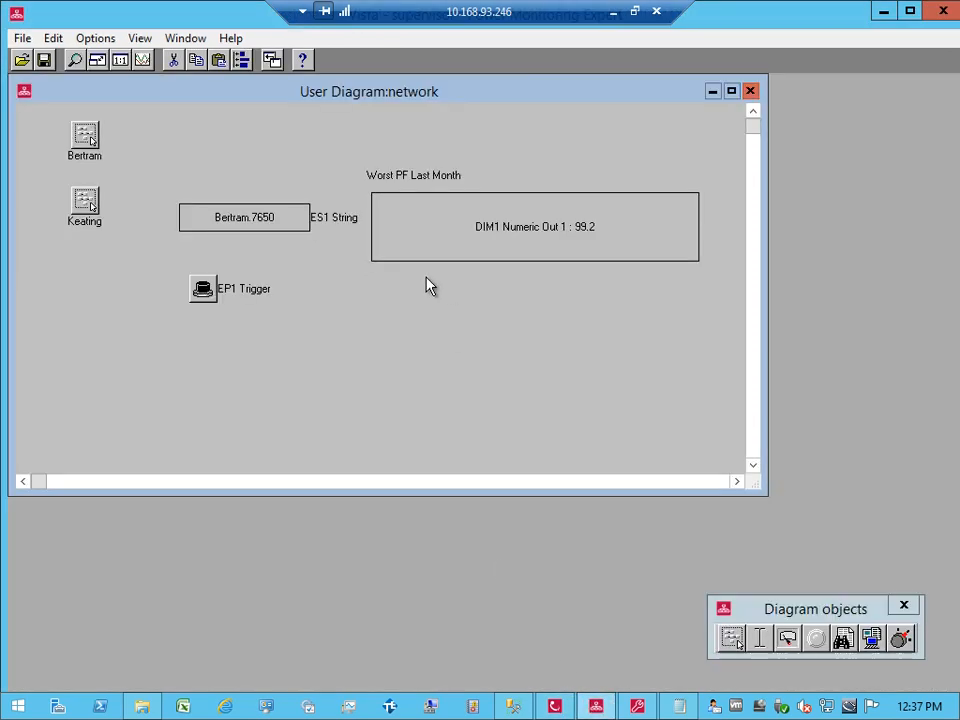
click(203, 289)
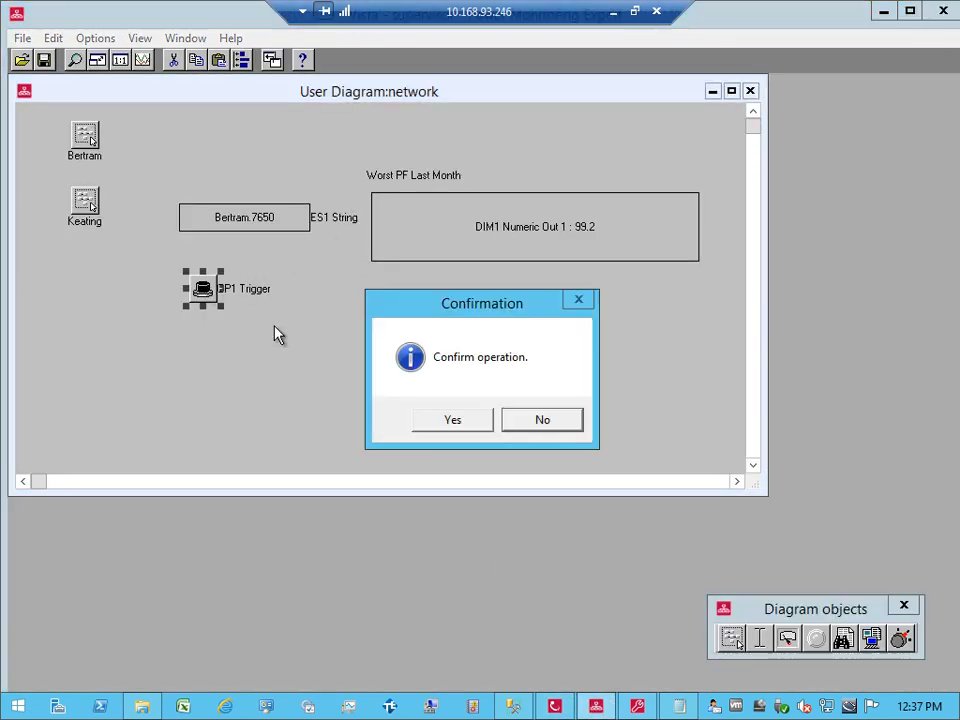
click(458, 427)
click(556, 706)
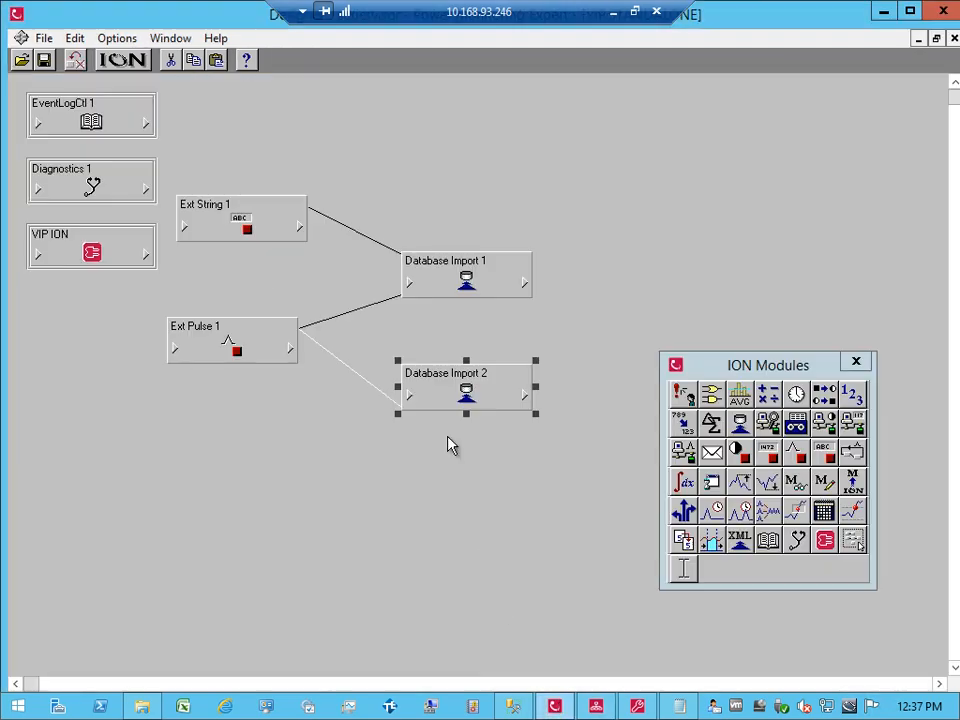
click(525, 396)
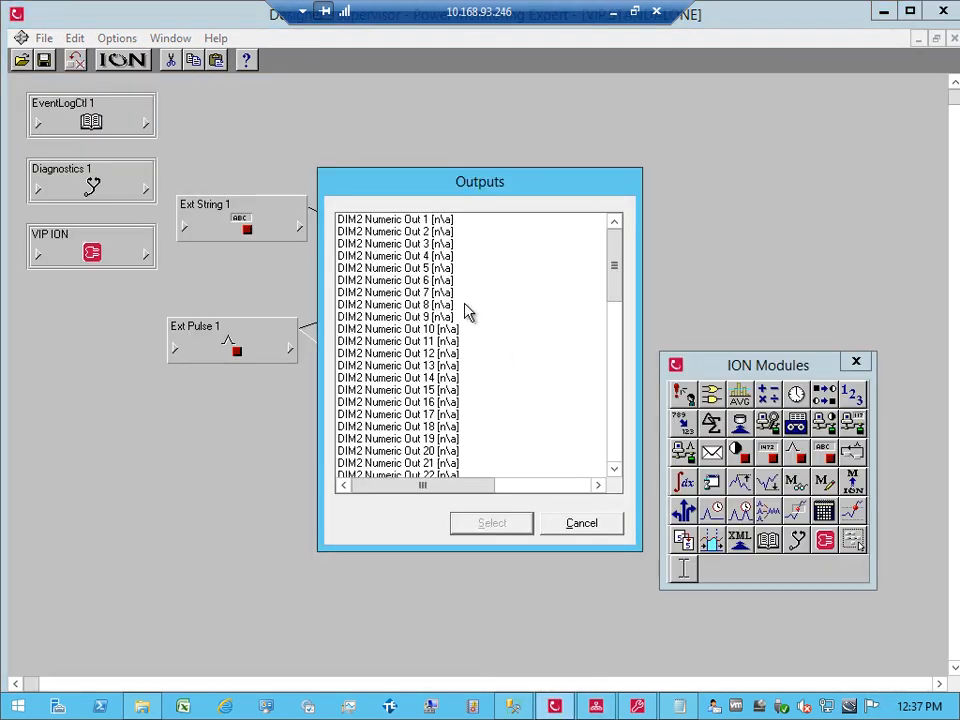
click(416, 220)
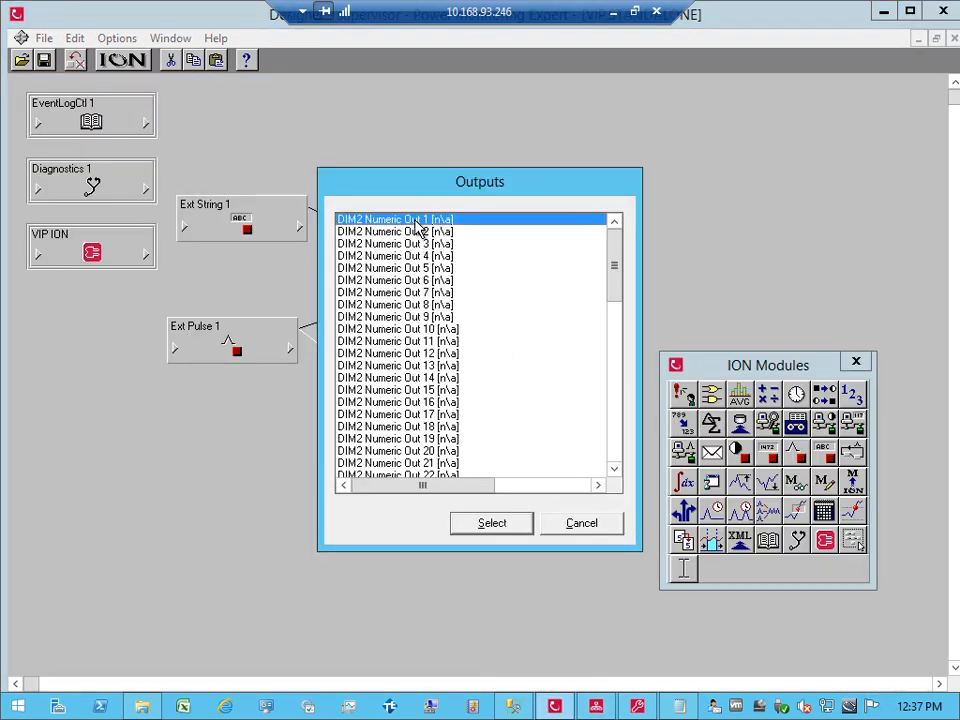
double_click(419, 227)
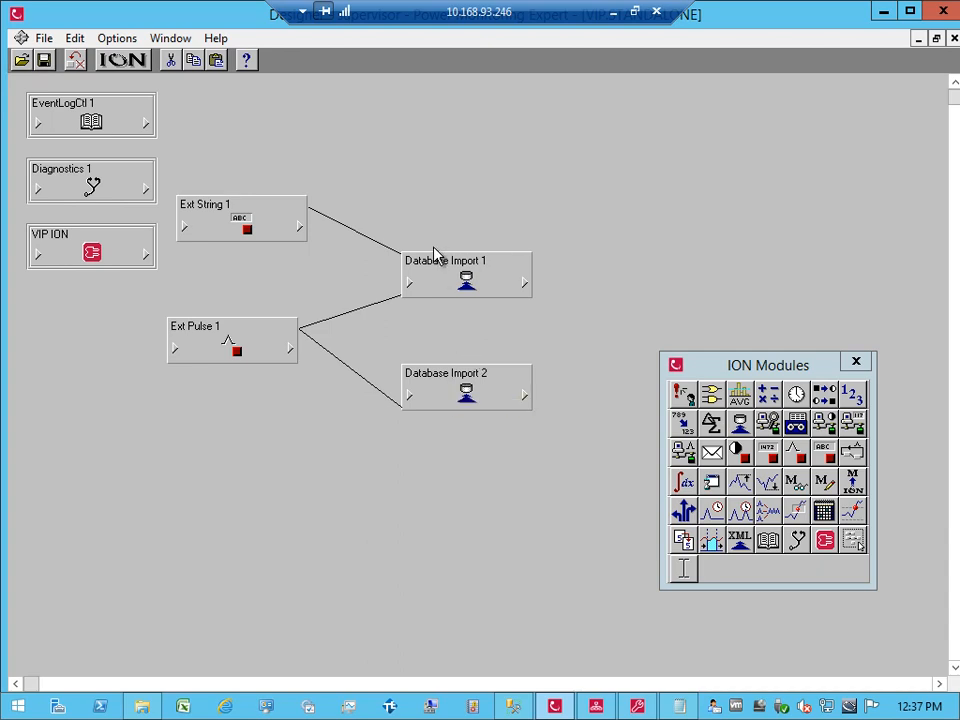
Step: Open Database Import 2's DIM2 Connection String register, currently <ION_Data>, in the string editor
double_click(455, 380)
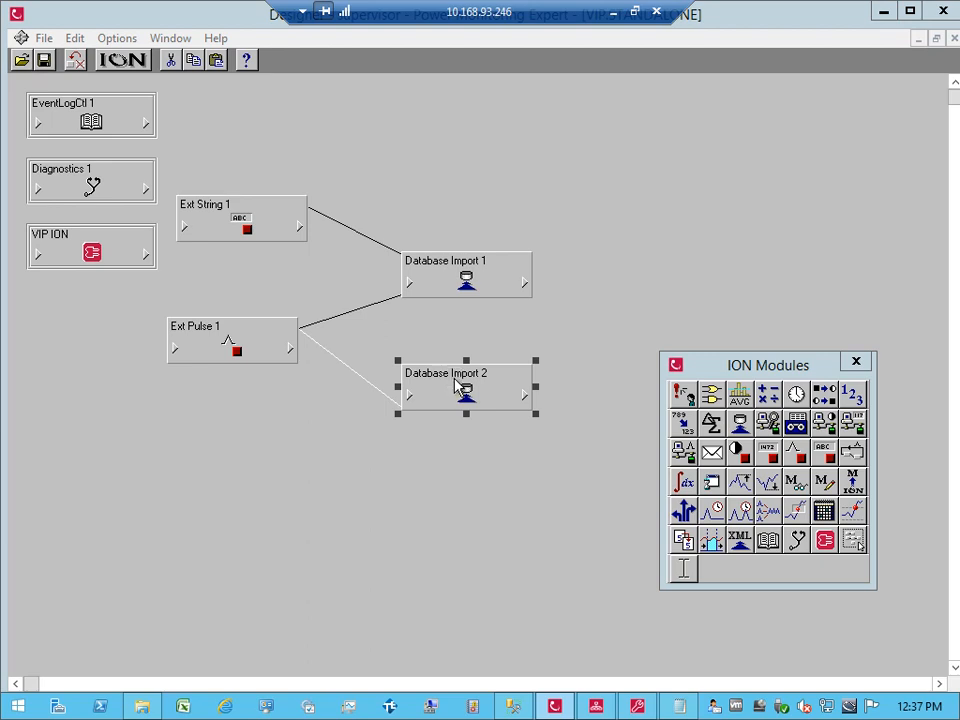
click(421, 265)
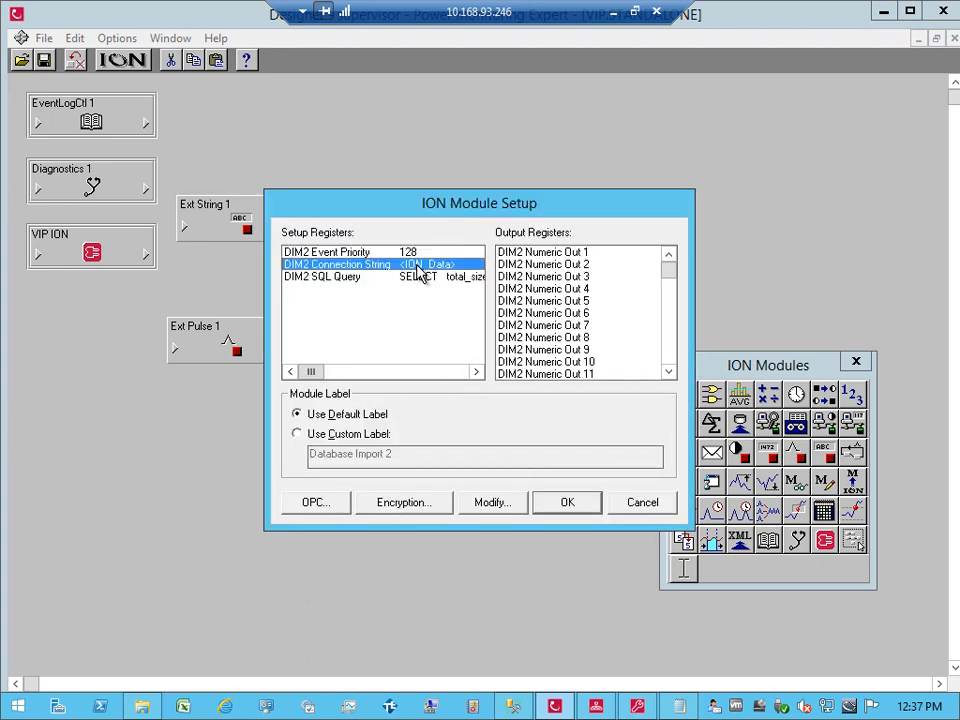
double_click(421, 267)
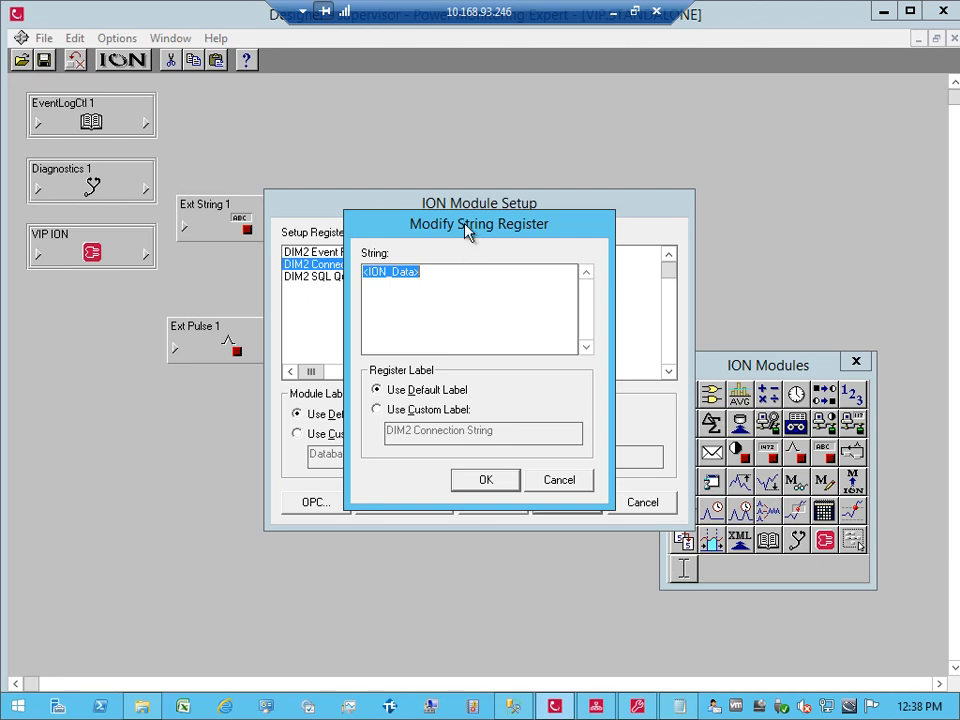
drag(468, 231, 474, 288)
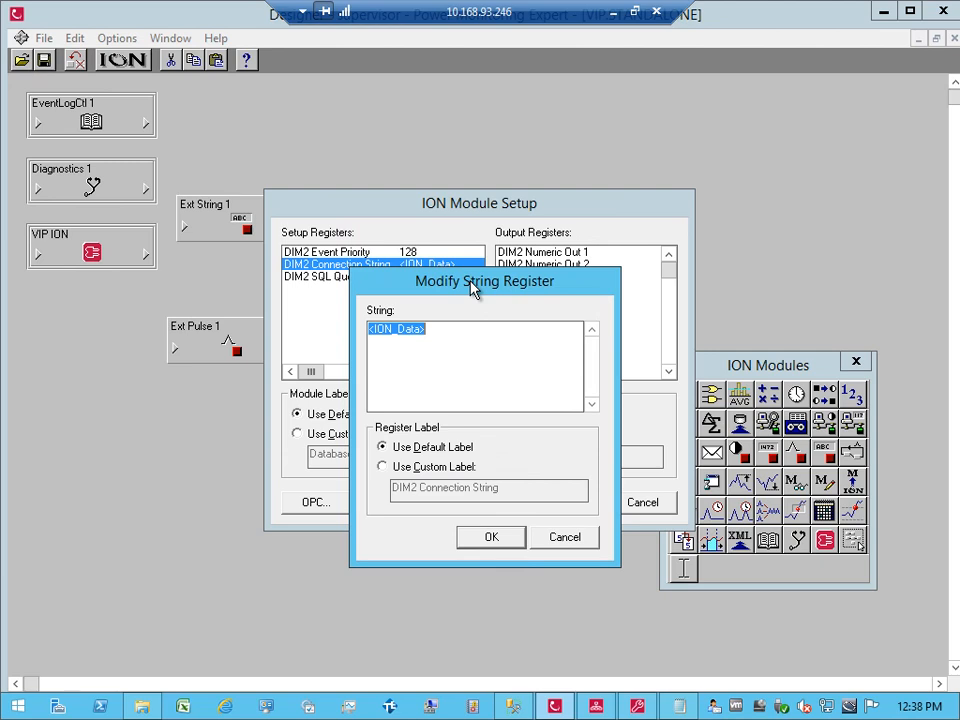
Step: Select the Provider=SQLOLEDB connection string line for ION_Data in the Notepad notes
click(679, 706)
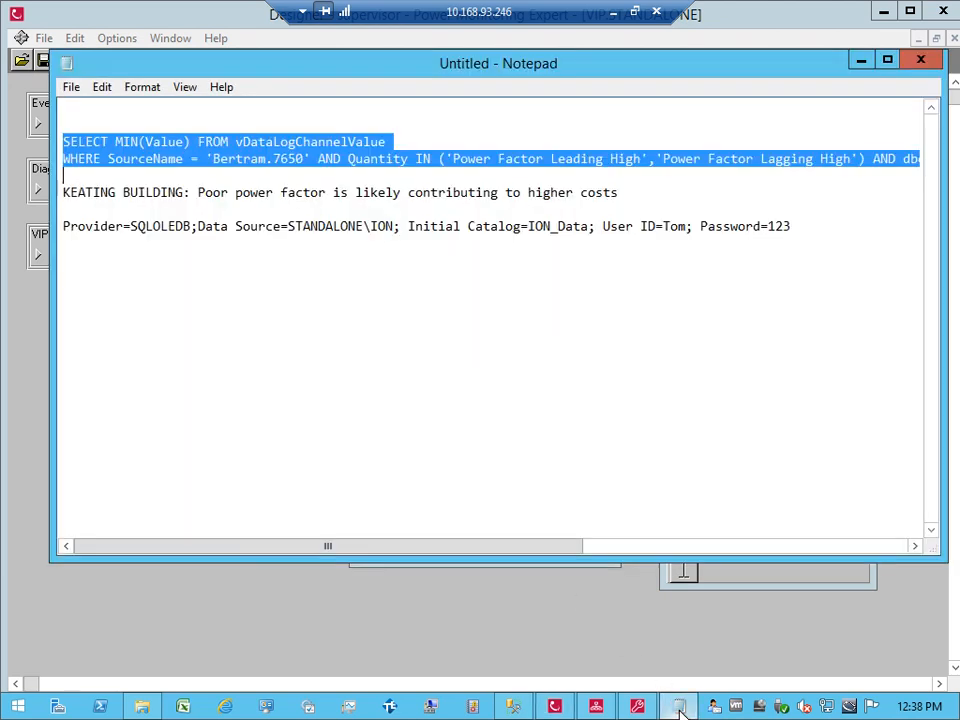
drag(825, 223, 203, 211)
key(ctrl+c)
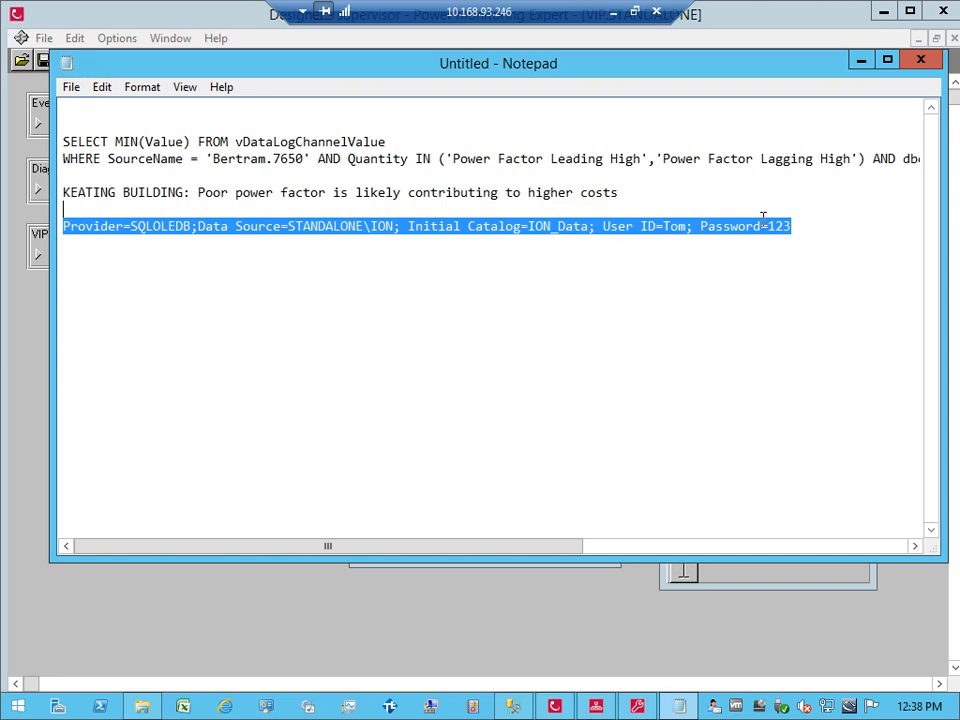
Step: Replace DIM2 Connection String's <ION_Data> value with the pasted SQLOLEDB connection string
click(497, 621)
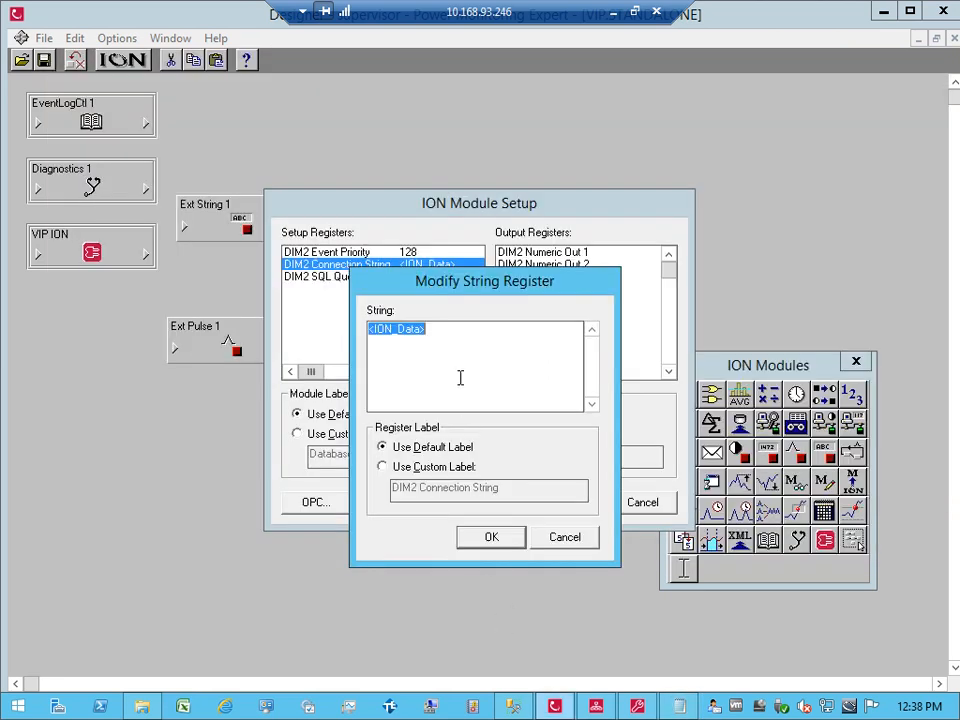
click(460, 377)
key(Return)
key(ctrl+v)
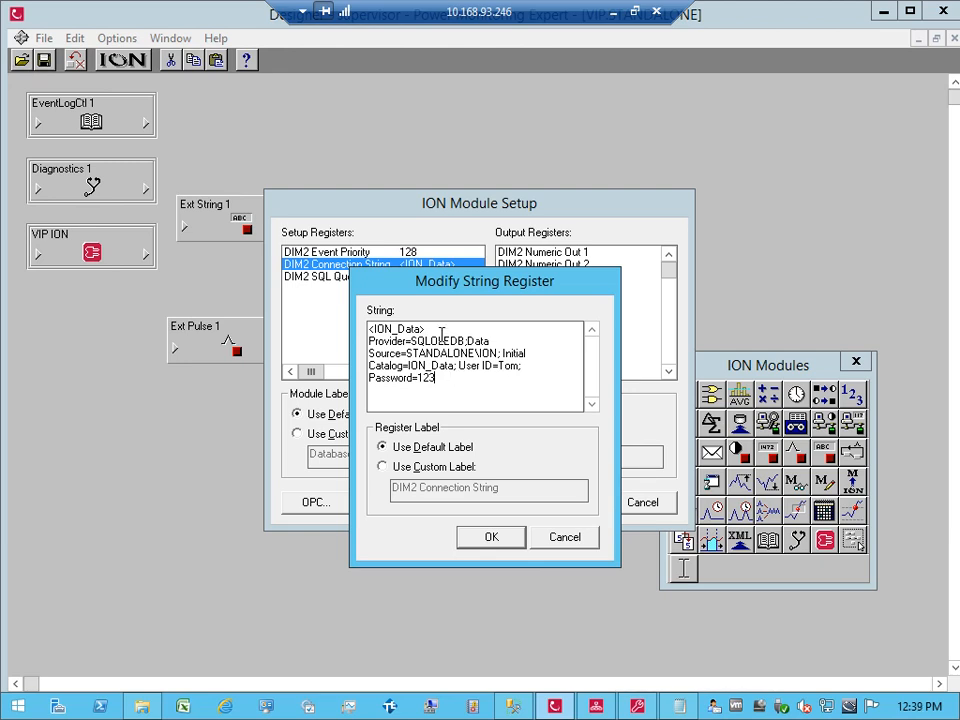
drag(433, 330, 338, 339)
key(BackSpace)
key(BackSpace)
key(BackSpace)
key(BackSpace)
key(BackSpace)
key(BackSpace)
key(BackSpace)
key(BackSpace)
key(BackSpace)
key(BackSpace)
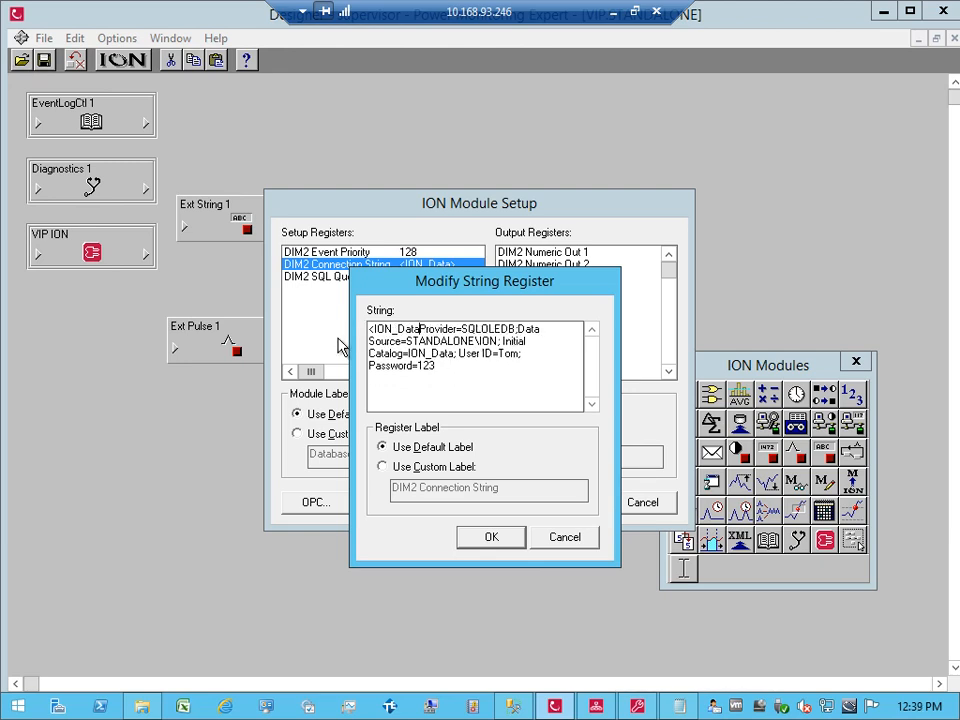
key(BackSpace)
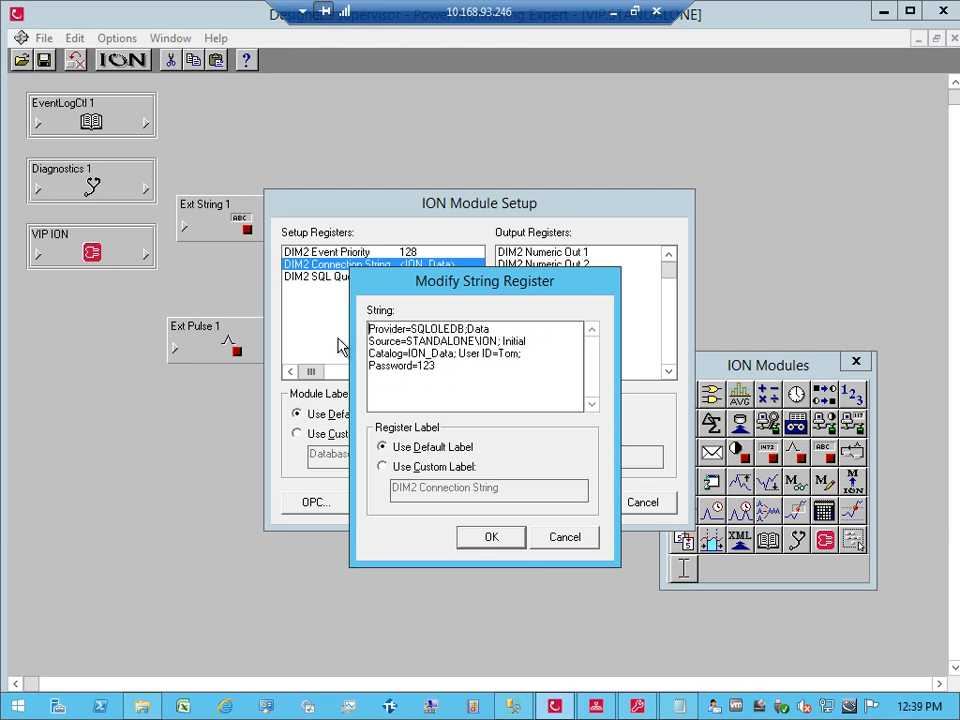
click(503, 546)
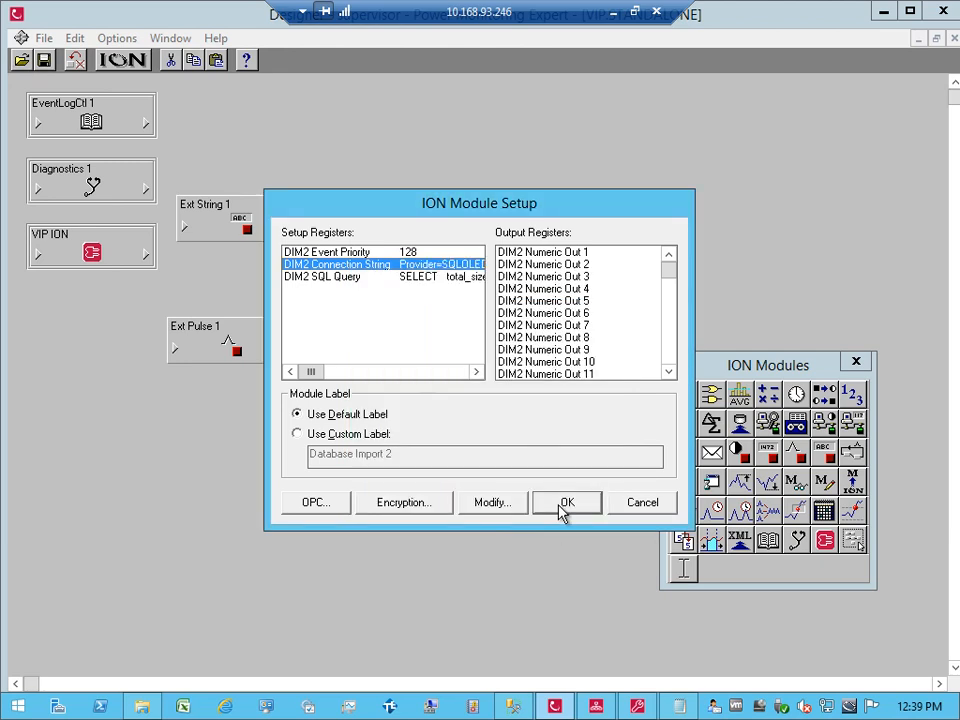
click(563, 508)
click(502, 491)
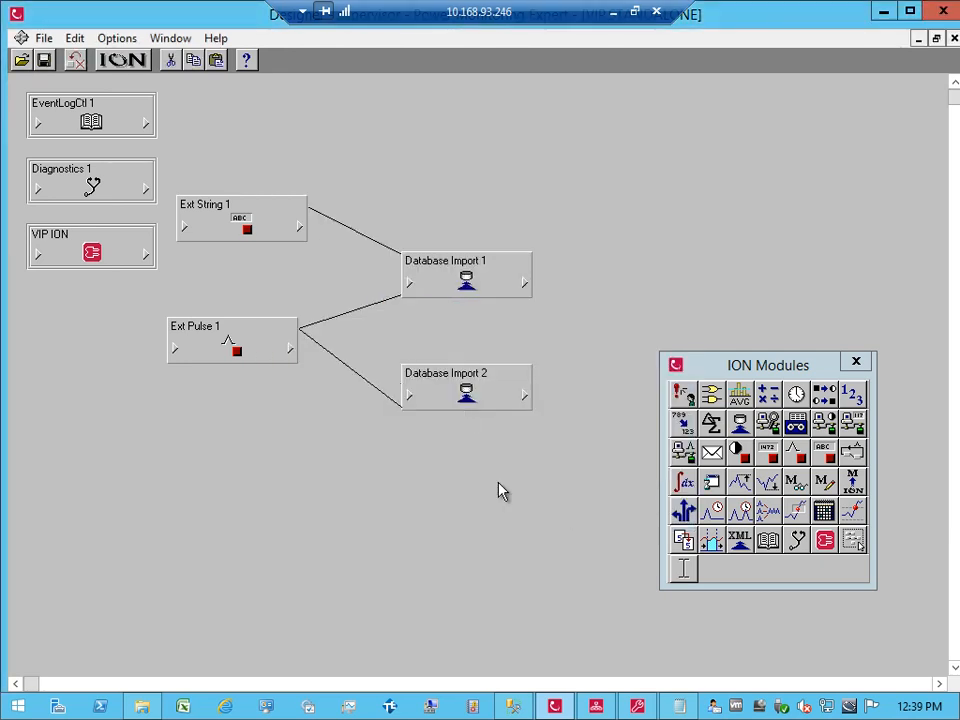
Step: Fire P1 Trigger from Vista and confirm Database Import 2's Numeric Out 1 reads 4297.560
click(598, 705)
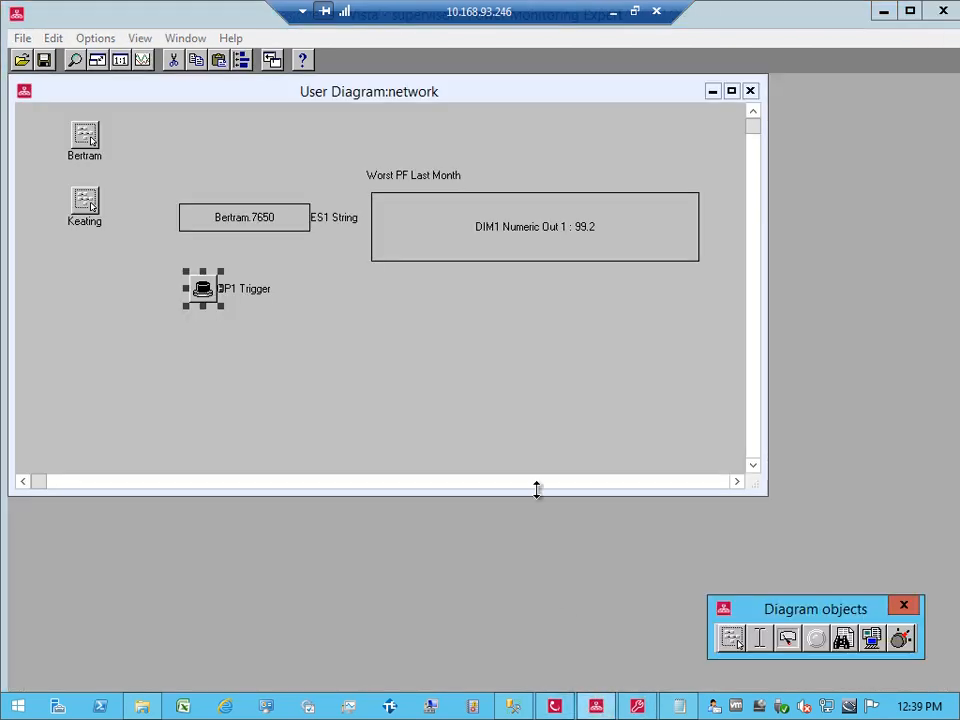
click(203, 289)
click(450, 420)
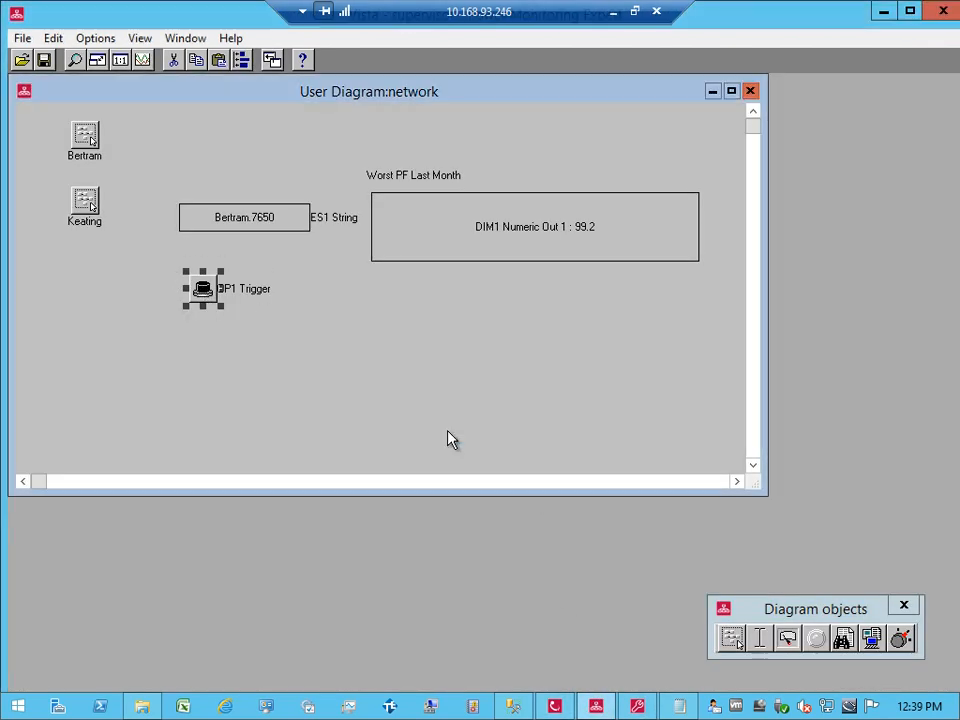
click(558, 706)
click(522, 395)
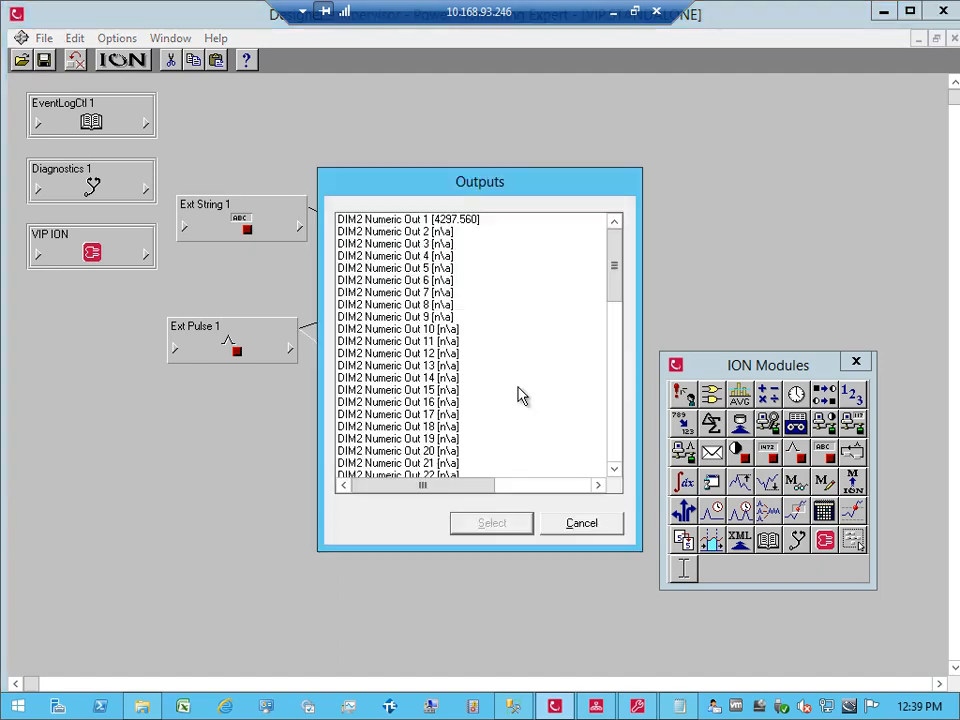
click(458, 220)
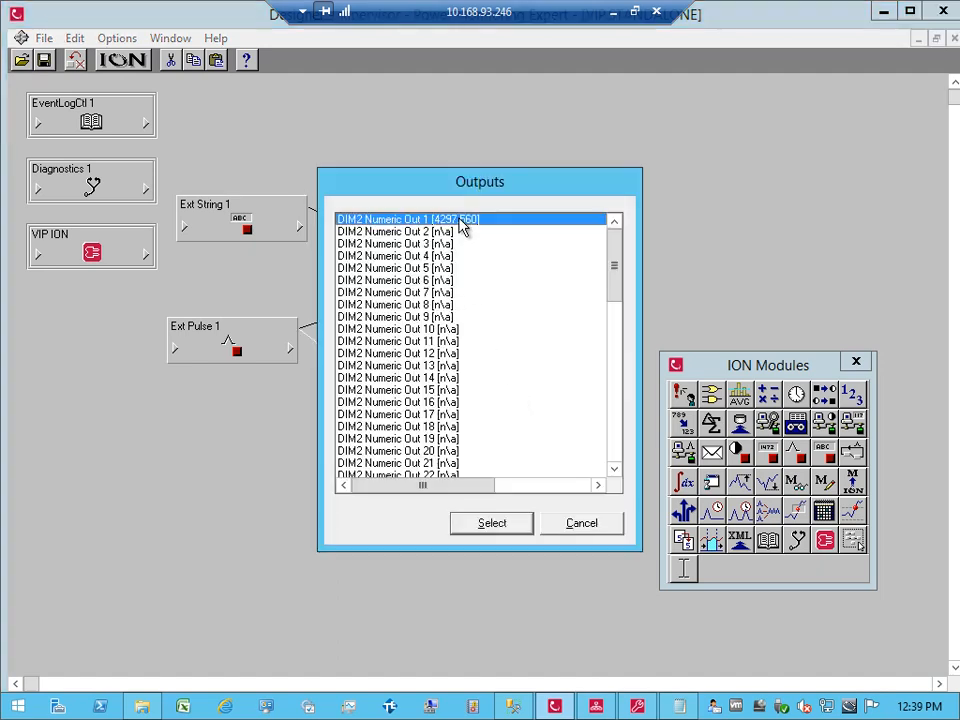
click(565, 524)
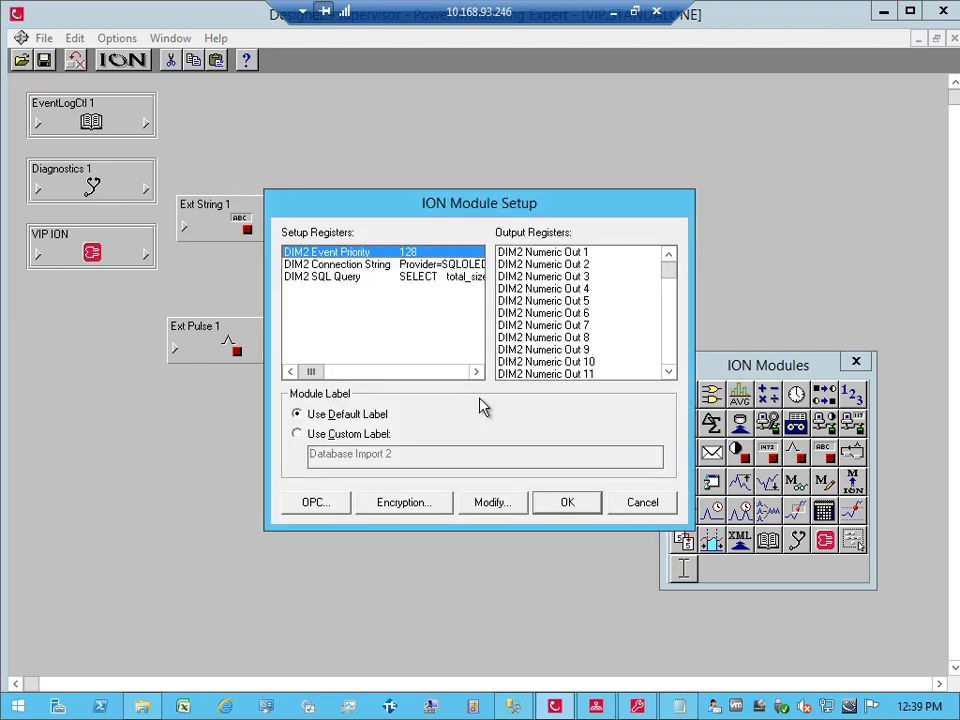
Step: Review the connection string's user ID and password, then encrypt it to an !=encl= value
double_click(416, 266)
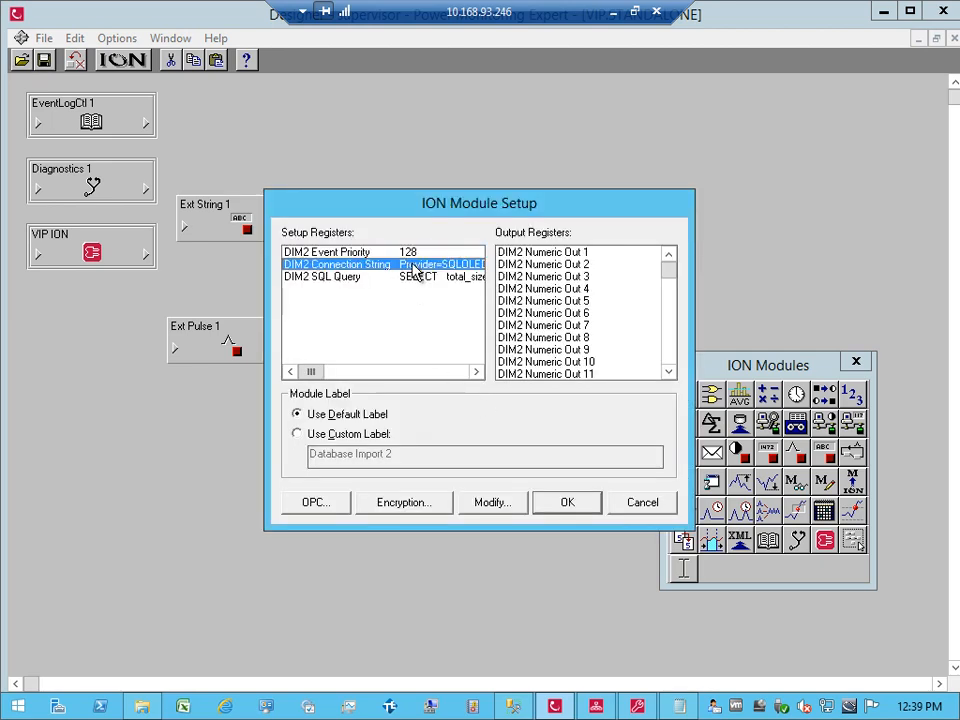
click(456, 321)
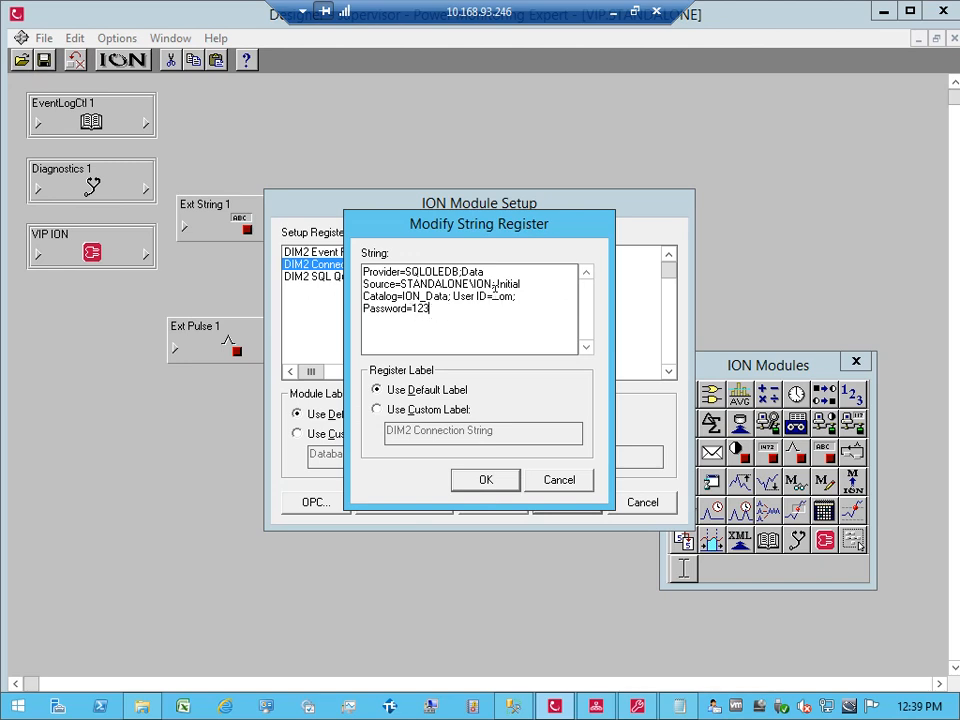
drag(493, 296, 517, 310)
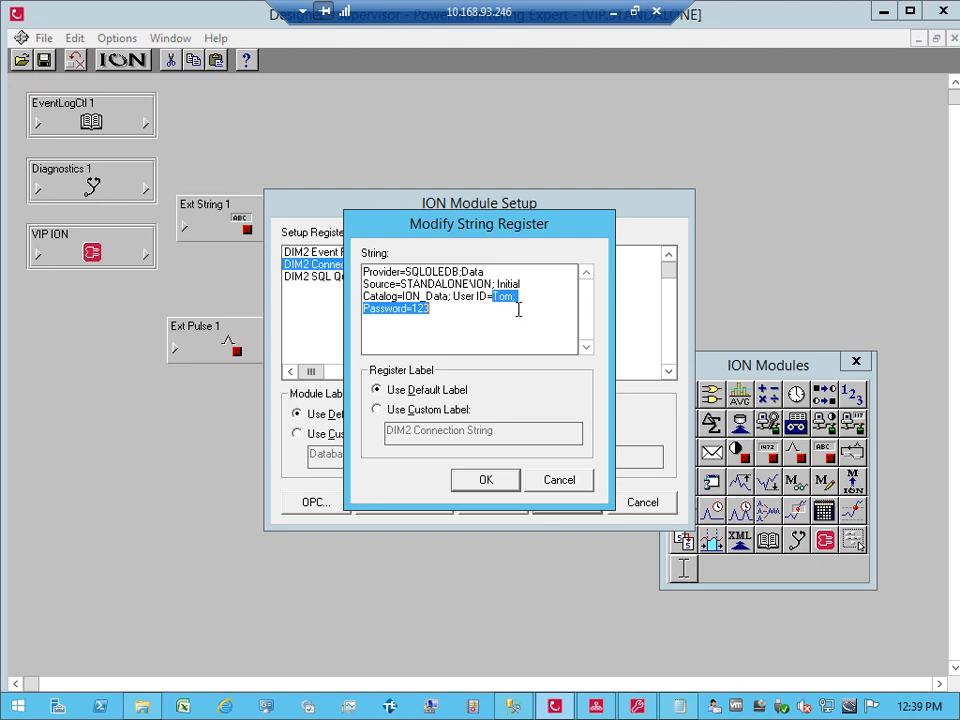
click(553, 484)
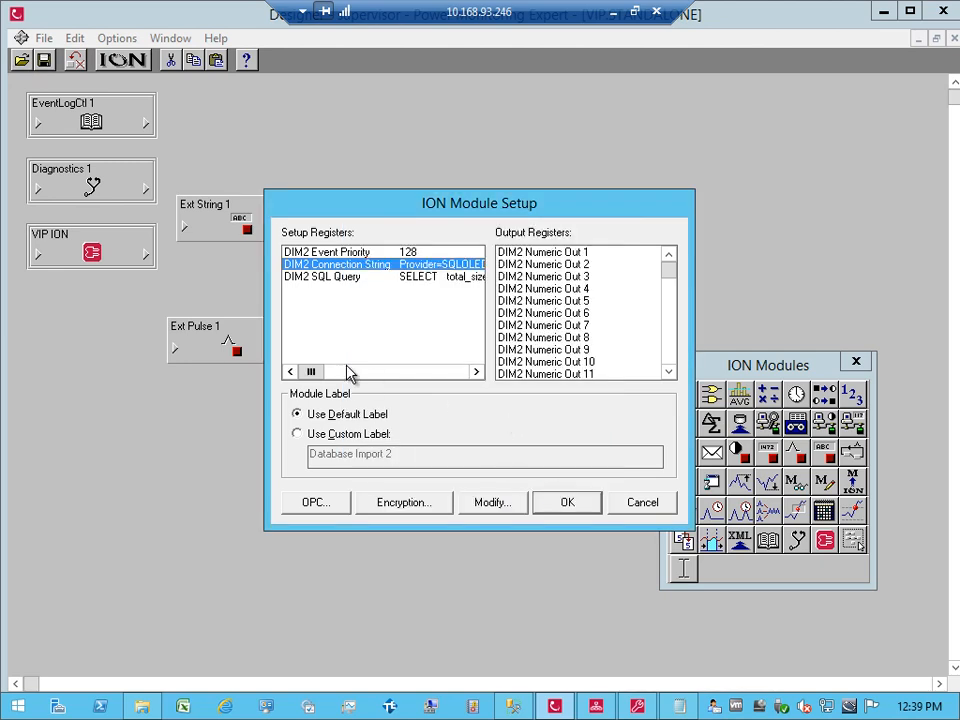
drag(320, 372, 290, 376)
click(401, 509)
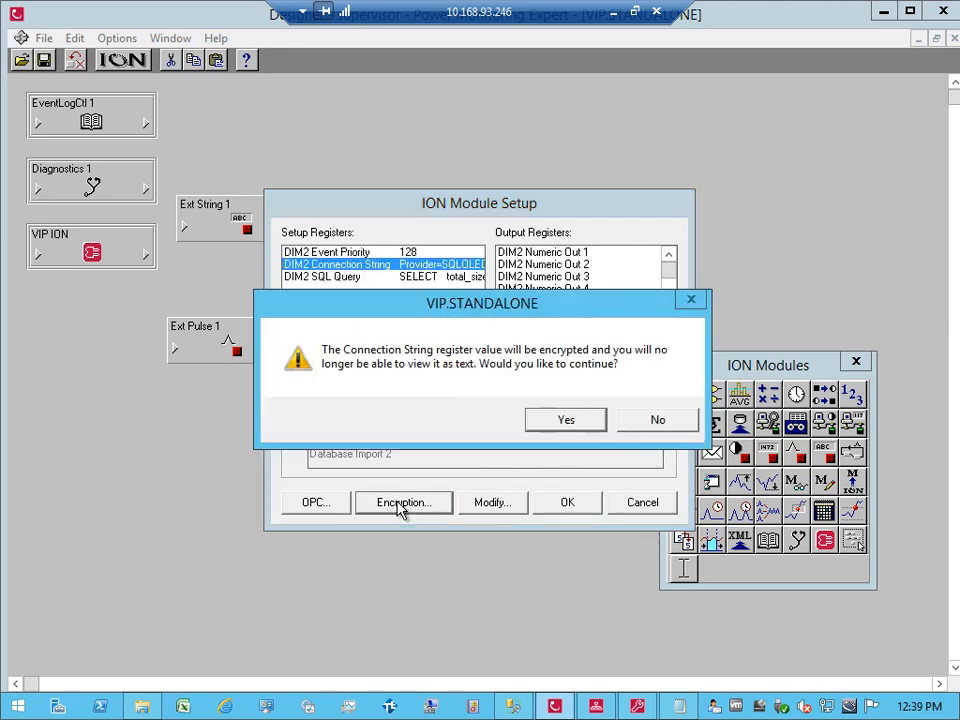
click(551, 424)
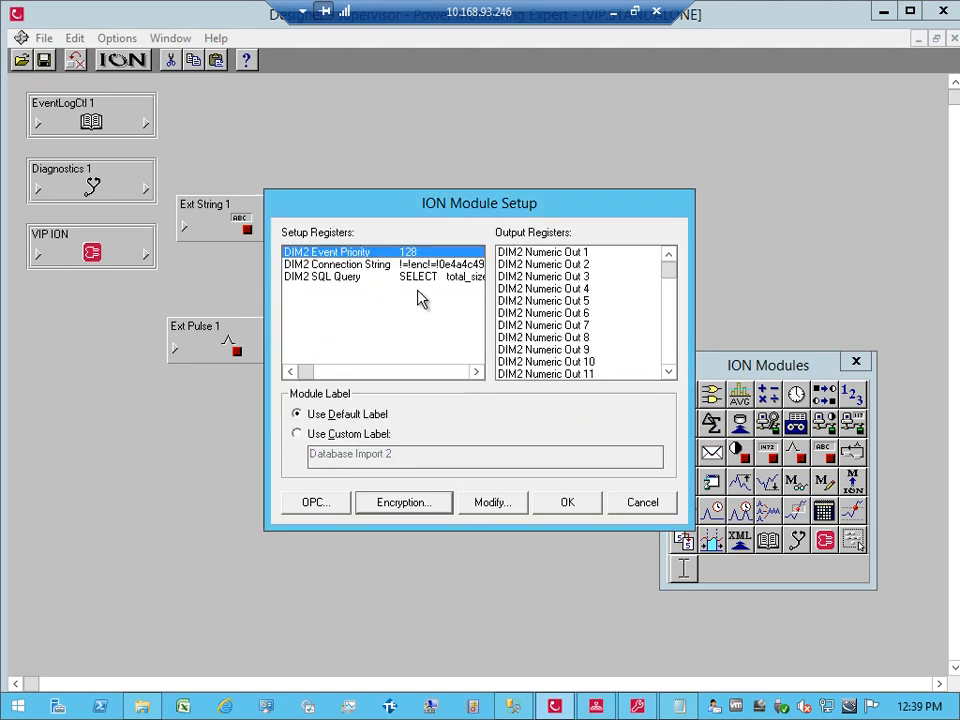
drag(310, 373, 285, 375)
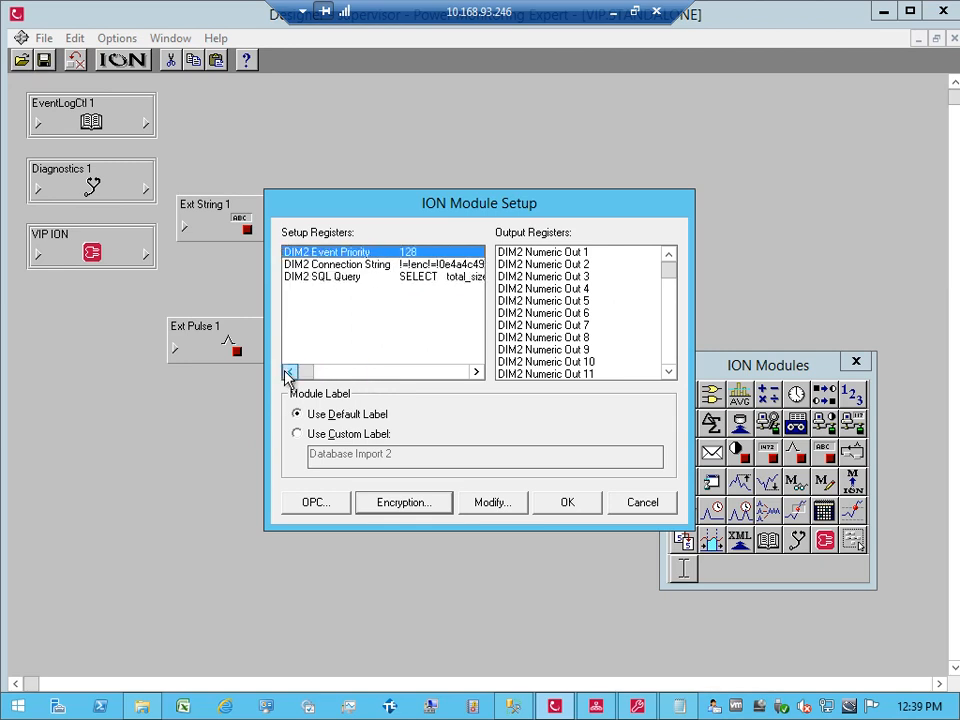
Step: Apply the setup, re-fire P1 Trigger in Vista, and confirm Numeric Out 1 still reads 4297.560
click(562, 503)
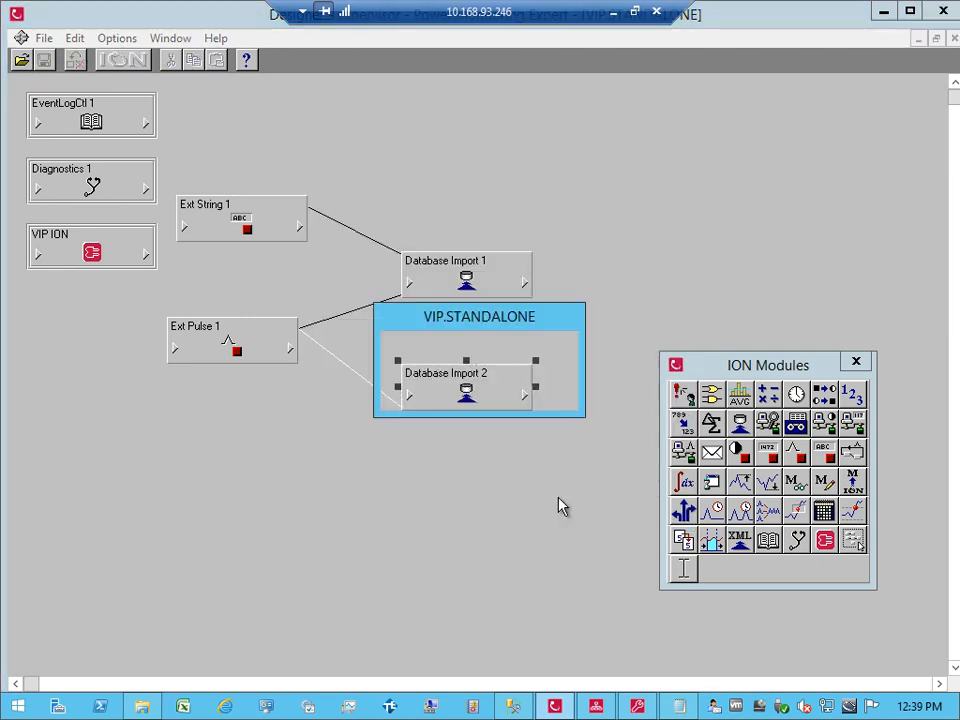
click(596, 706)
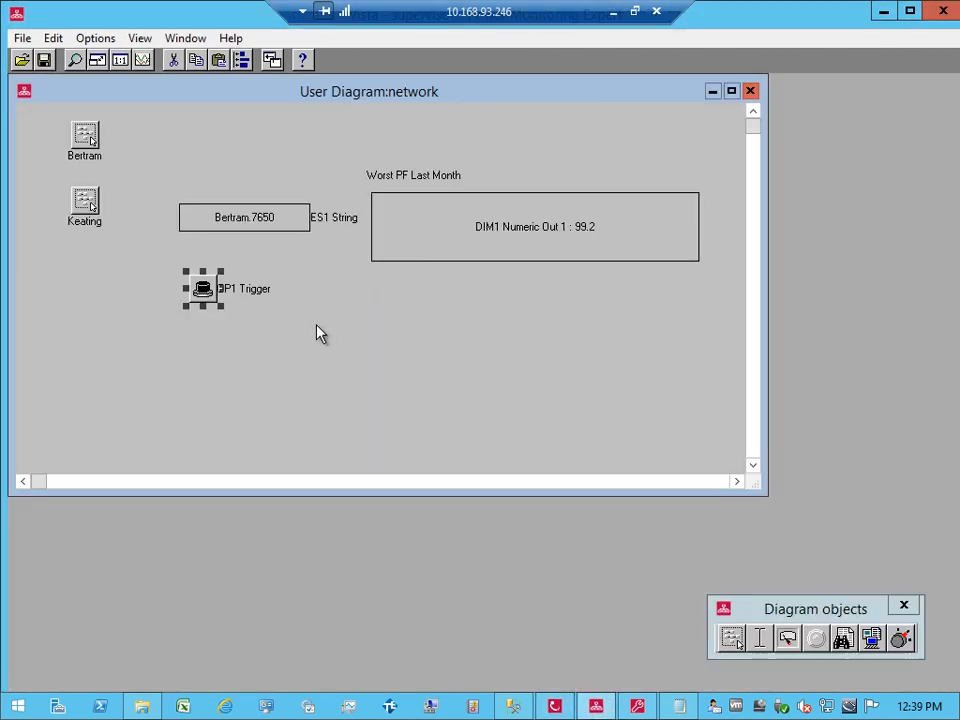
click(205, 292)
click(441, 425)
click(554, 706)
click(524, 395)
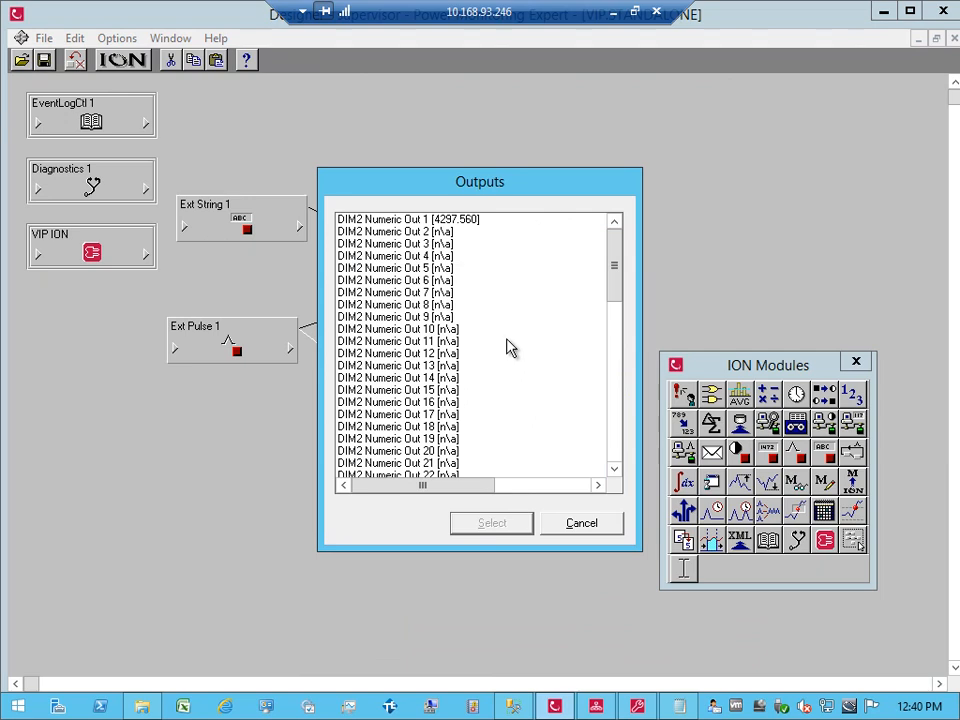
click(470, 228)
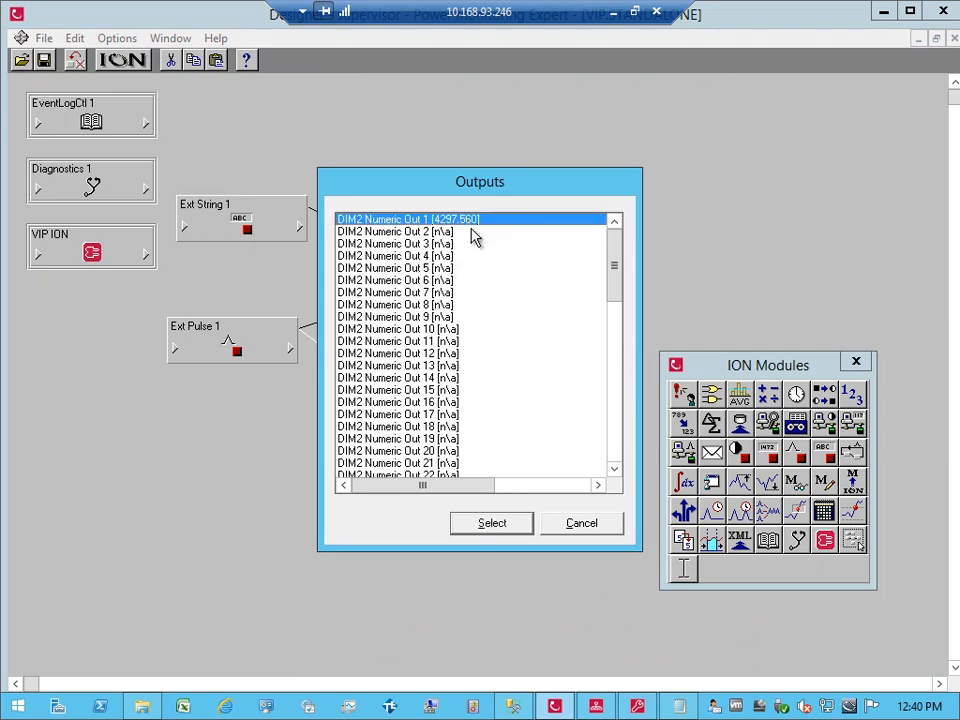
click(581, 524)
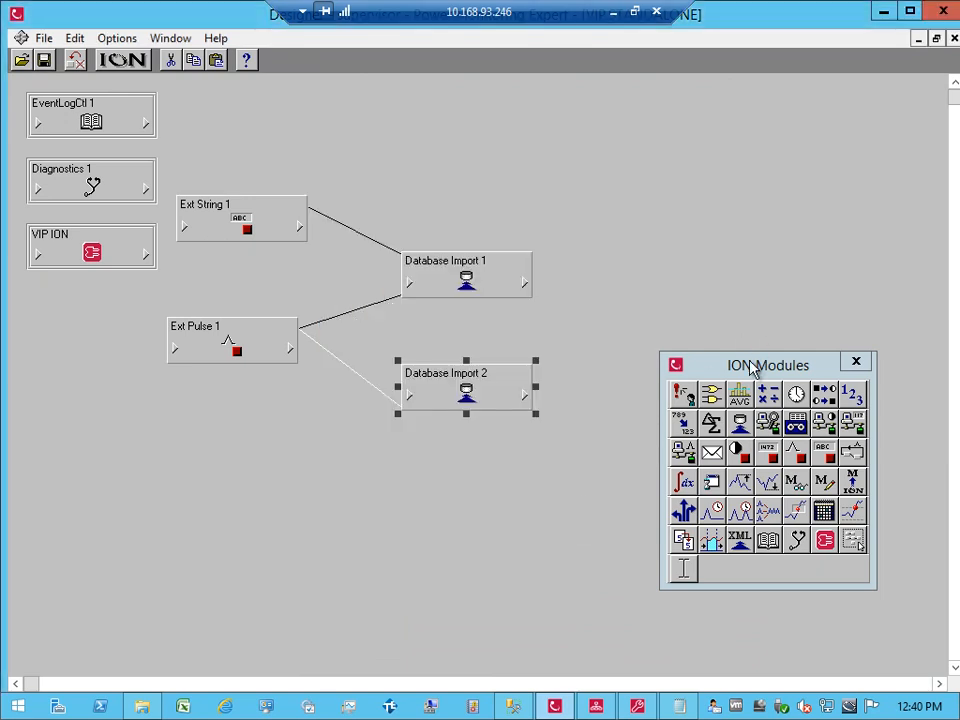
Step: Rearrange the Database Import modules and add Setpoint 1 and Setpoint 2 to the canvas
drag(750, 360, 775, 118)
drag(417, 417, 370, 445)
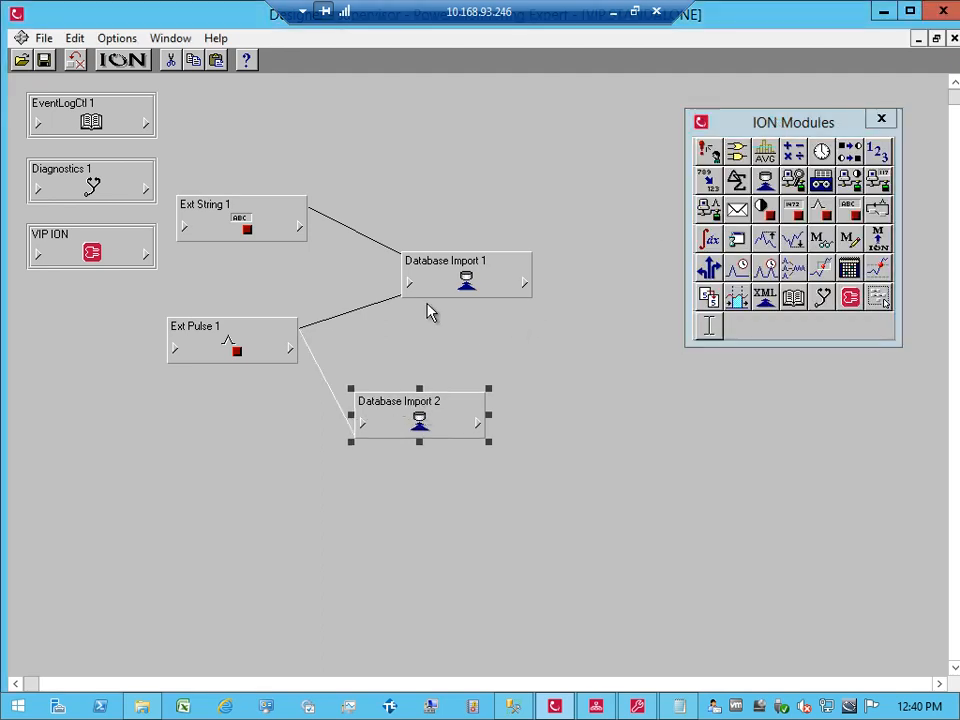
drag(442, 292, 397, 277)
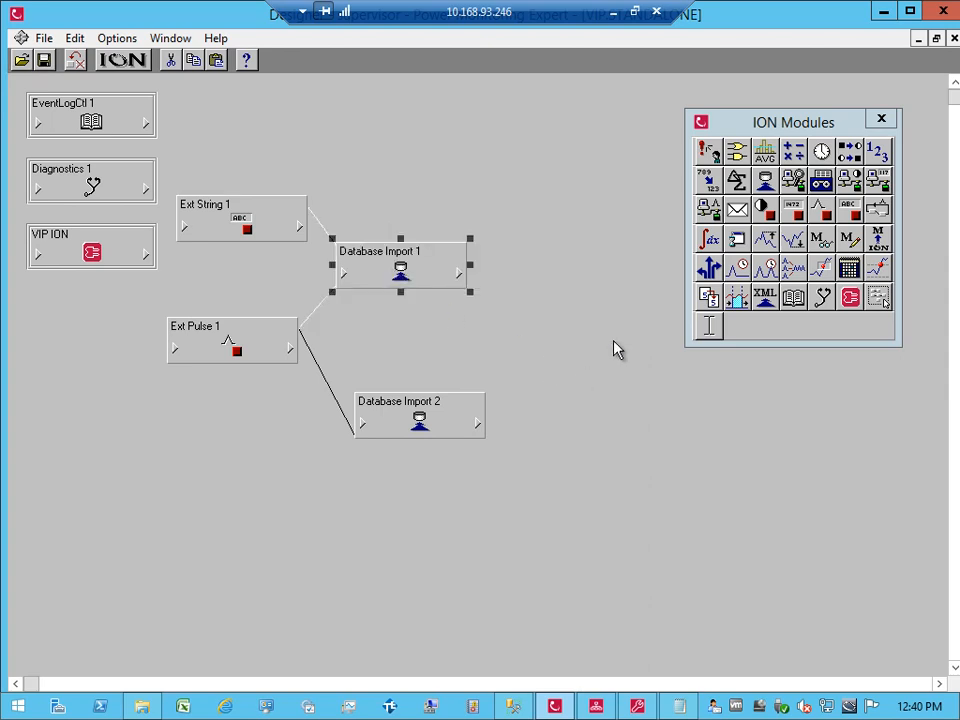
drag(784, 122, 808, 443)
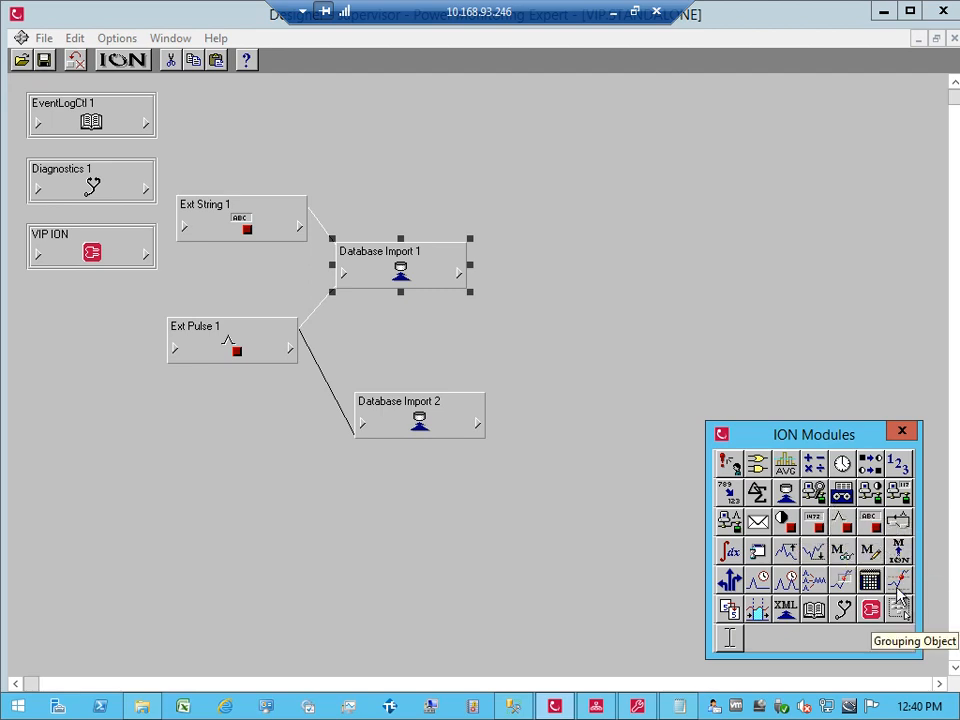
drag(897, 588, 562, 254)
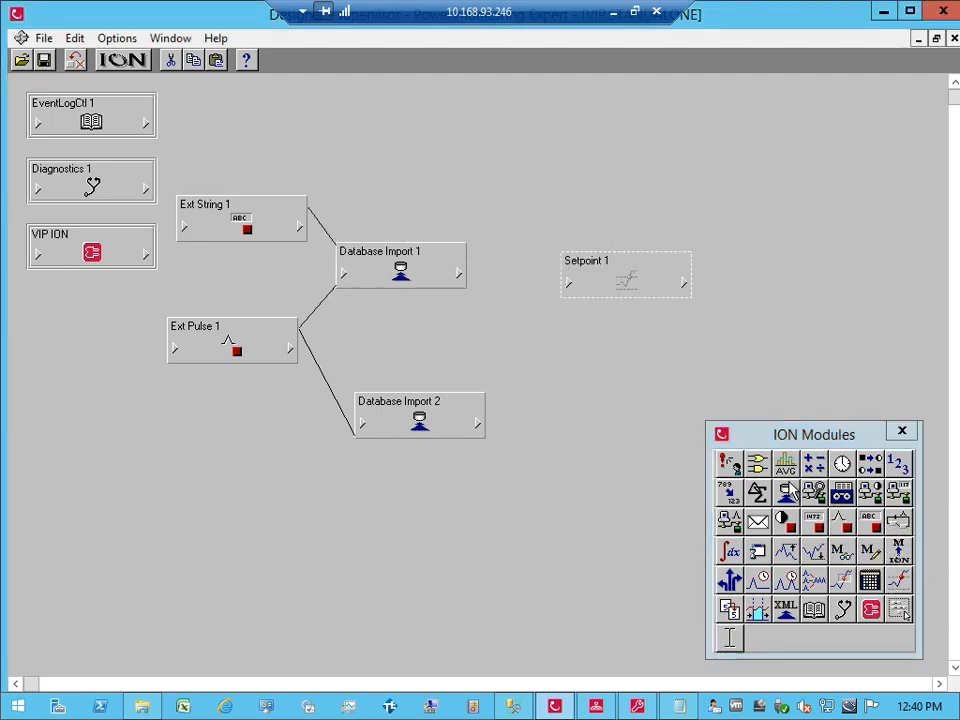
drag(900, 580, 553, 422)
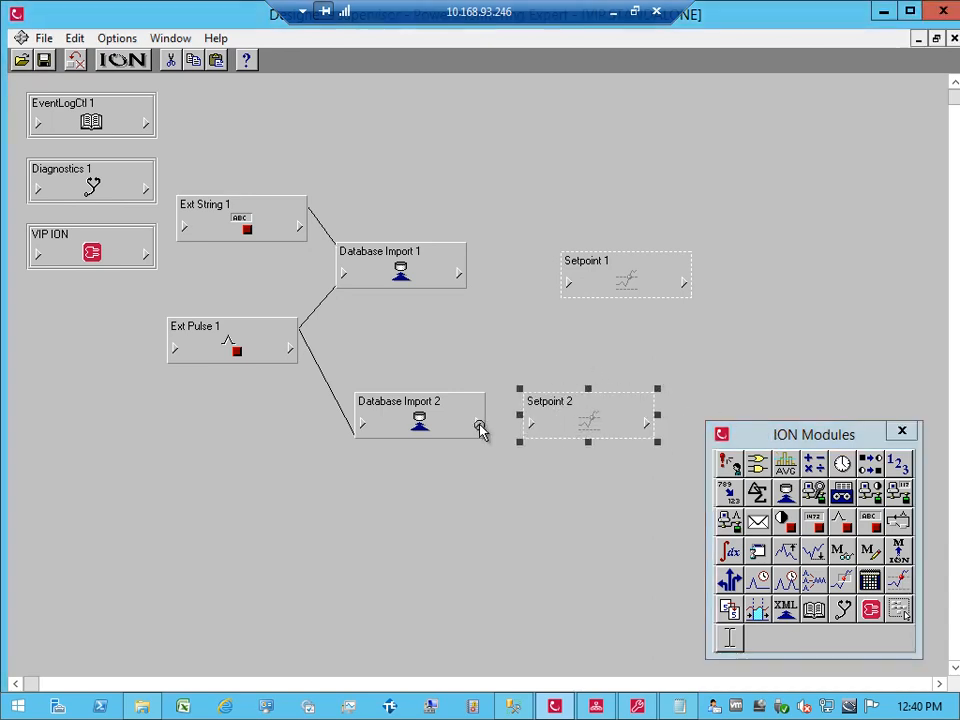
Step: Link DIM2 Numeric Out 1 to Setpoint 2's Source input
click(479, 428)
click(407, 219)
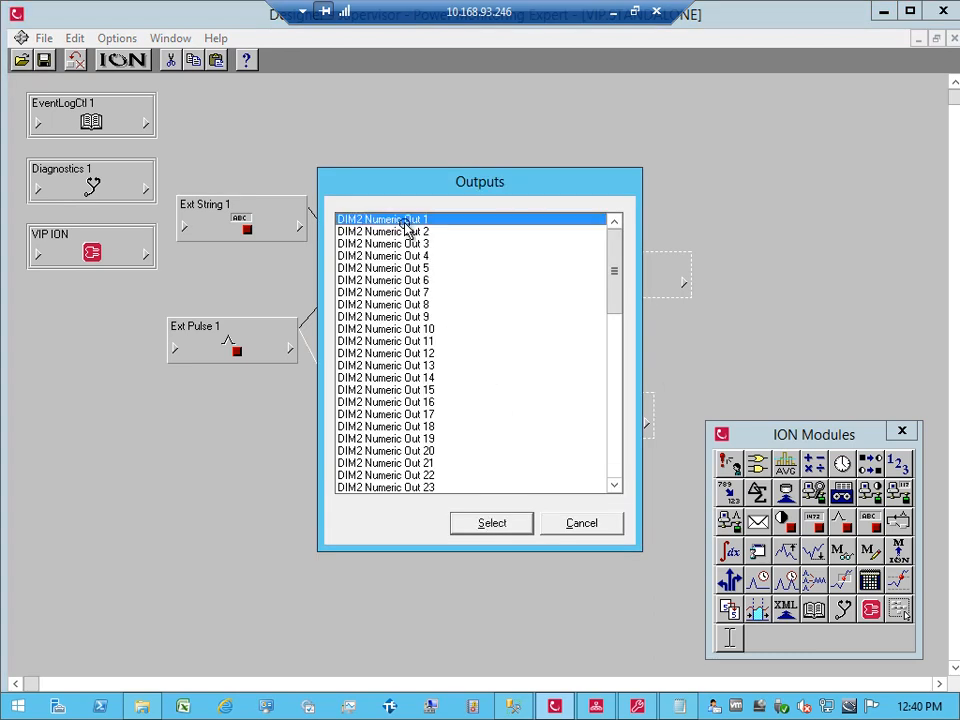
click(407, 219)
click(533, 425)
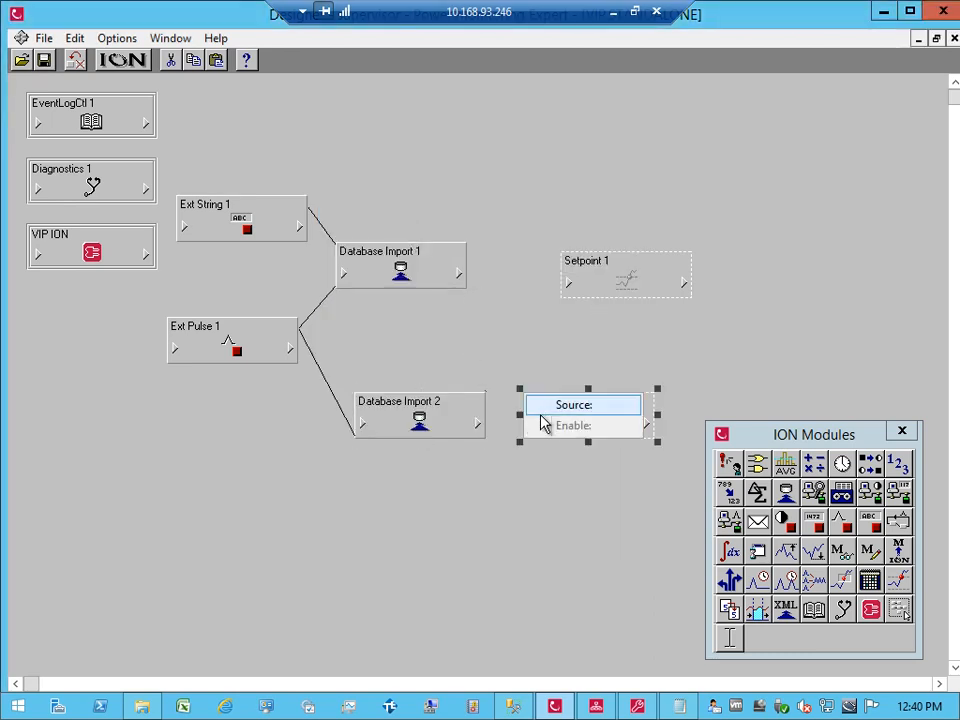
click(550, 403)
Step: Add Setpoint 3 and link DIM2 Numeric Out 1 to its Source input
drag(771, 444, 774, 196)
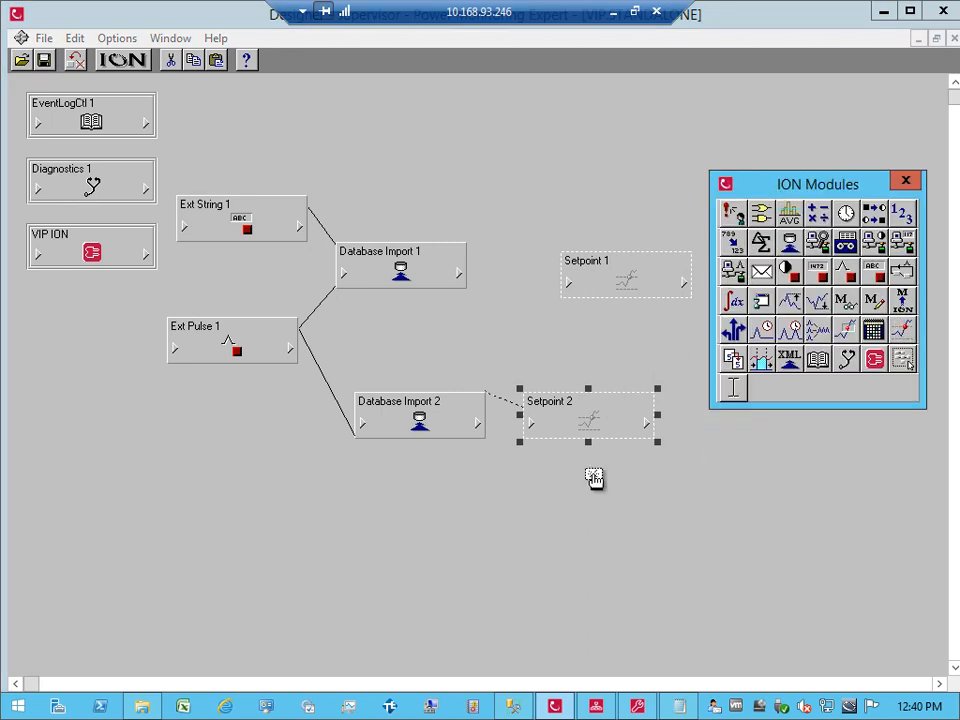
click(537, 478)
click(479, 423)
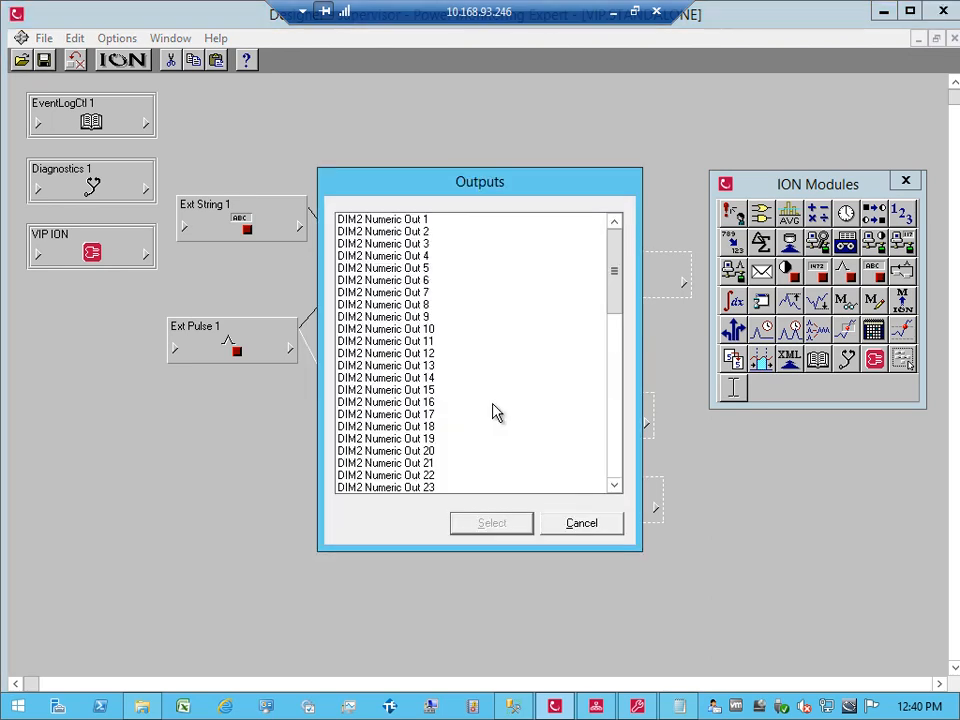
double_click(411, 221)
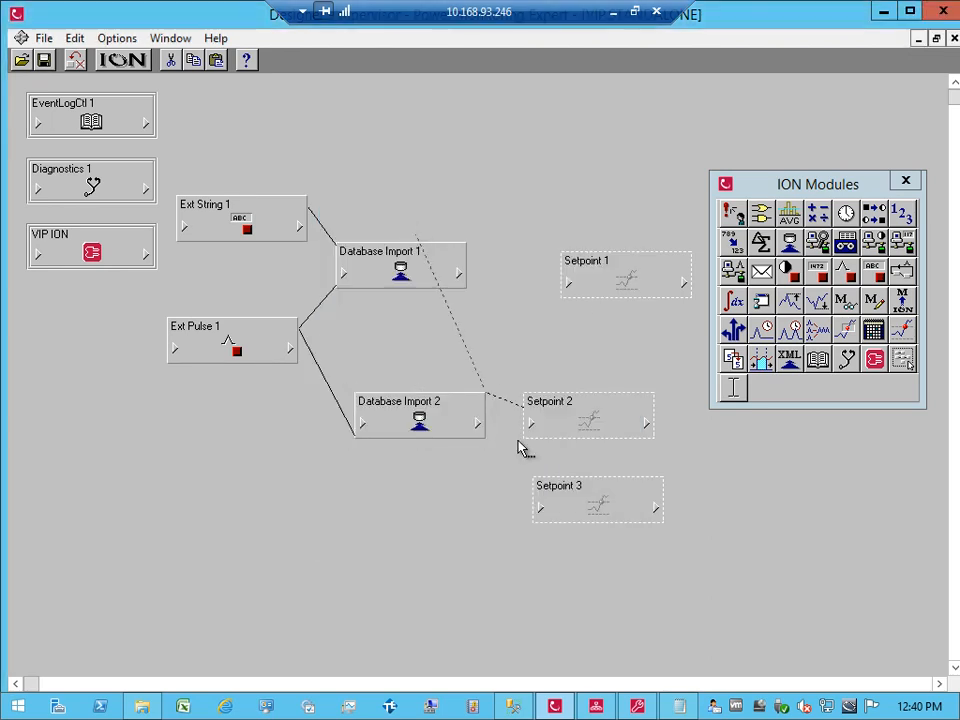
click(543, 509)
click(553, 488)
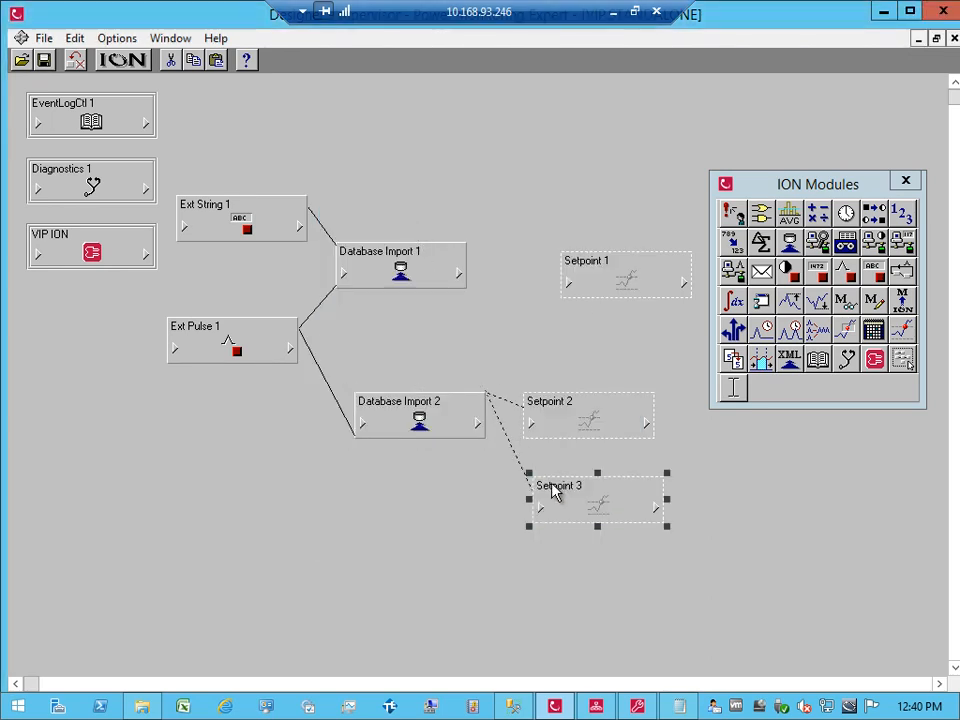
Step: Set Setpoint 2's High Limit to 6000
double_click(574, 410)
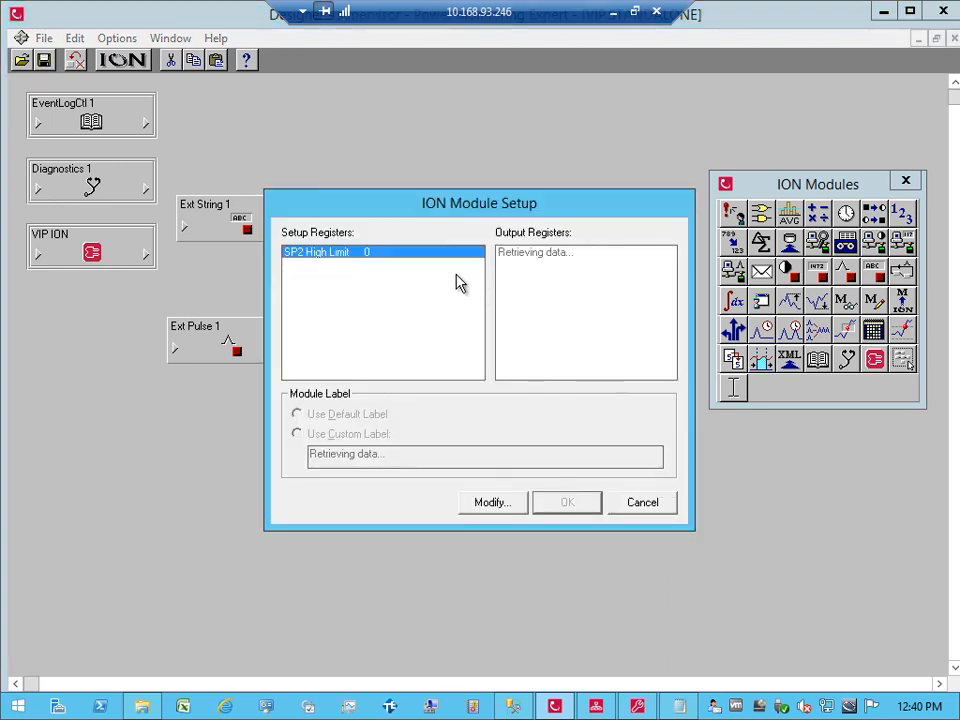
double_click(394, 254)
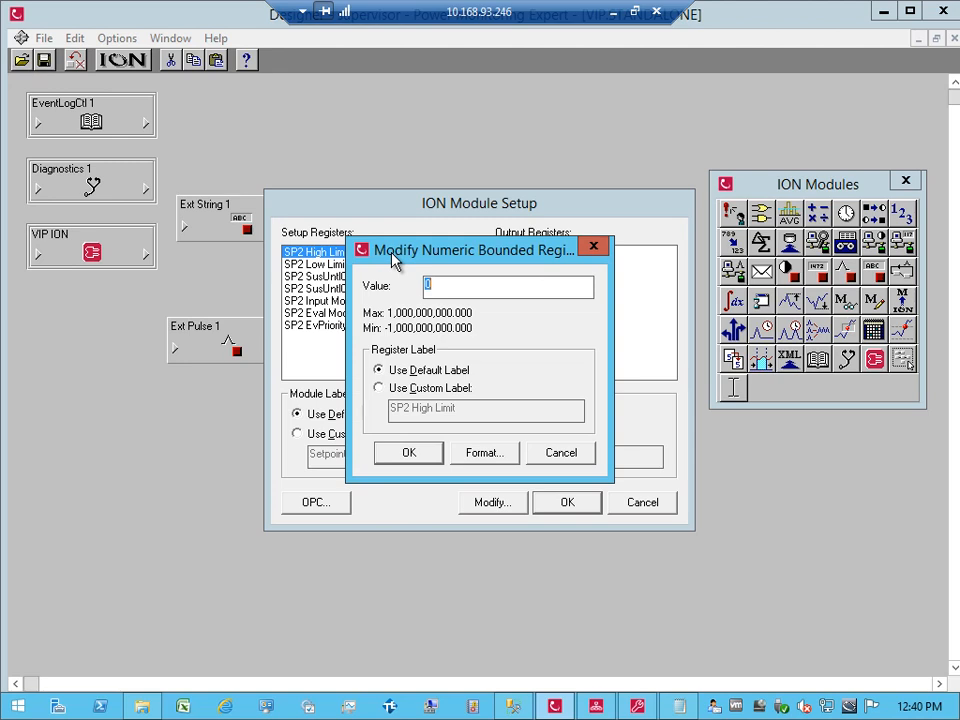
text(5000)
key(BackSpace)
key(BackSpace)
key(BackSpace)
key(BackSpace)
text(700)
key(BackSpace)
key(BackSpace)
key(BackSpace)
text(6000)
key(Return)
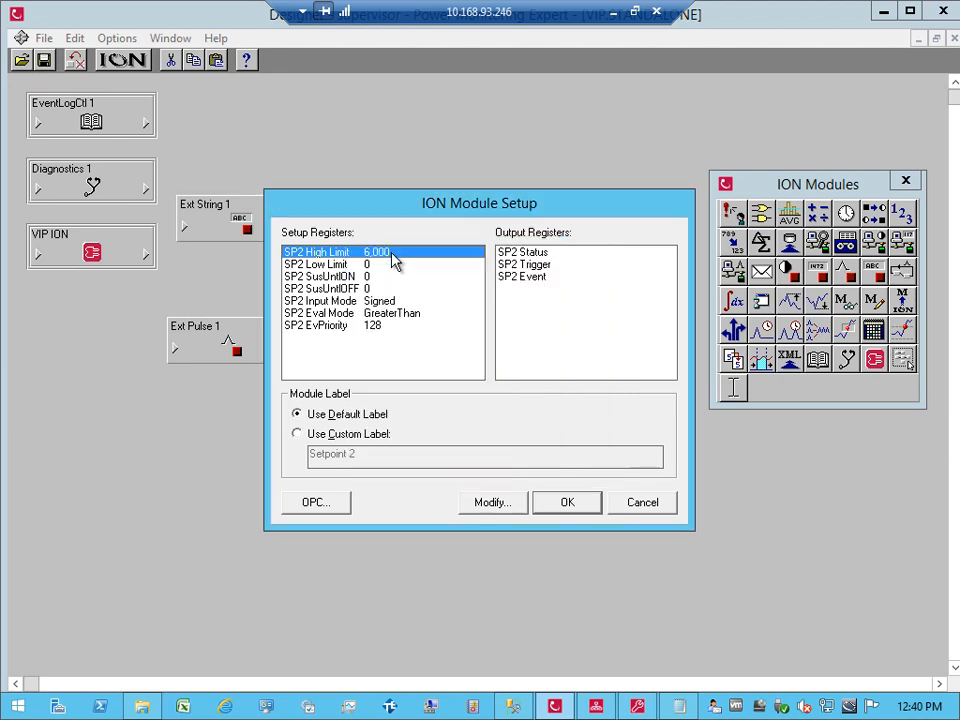
Step: Set Setpoint 2's Low Limit to 6,000 and apply the setup
double_click(379, 266)
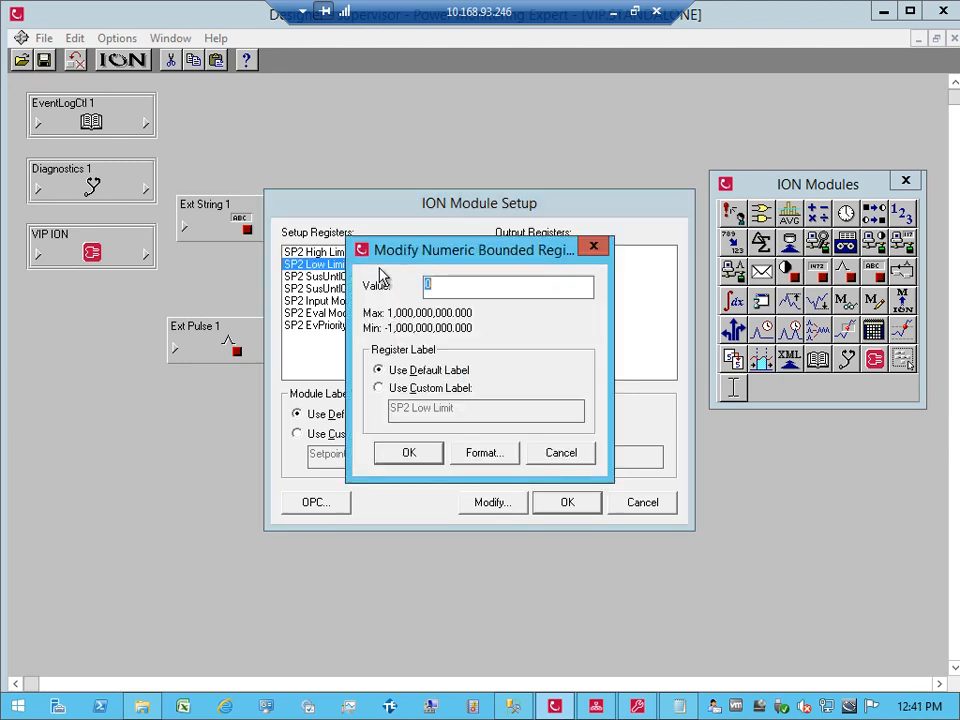
text(6,000)
key(Return)
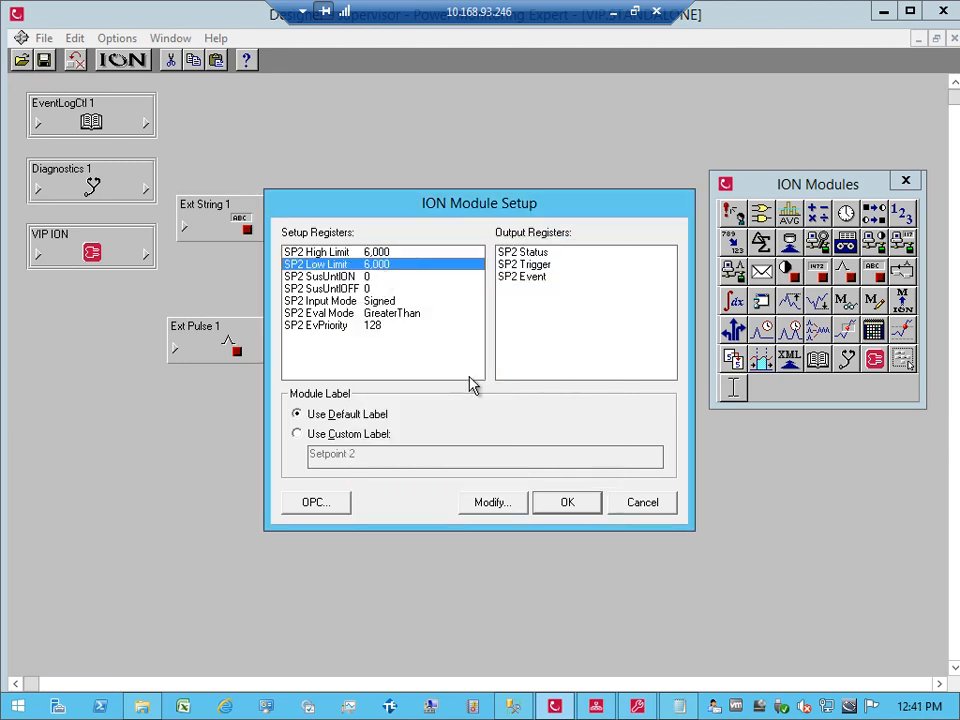
click(576, 506)
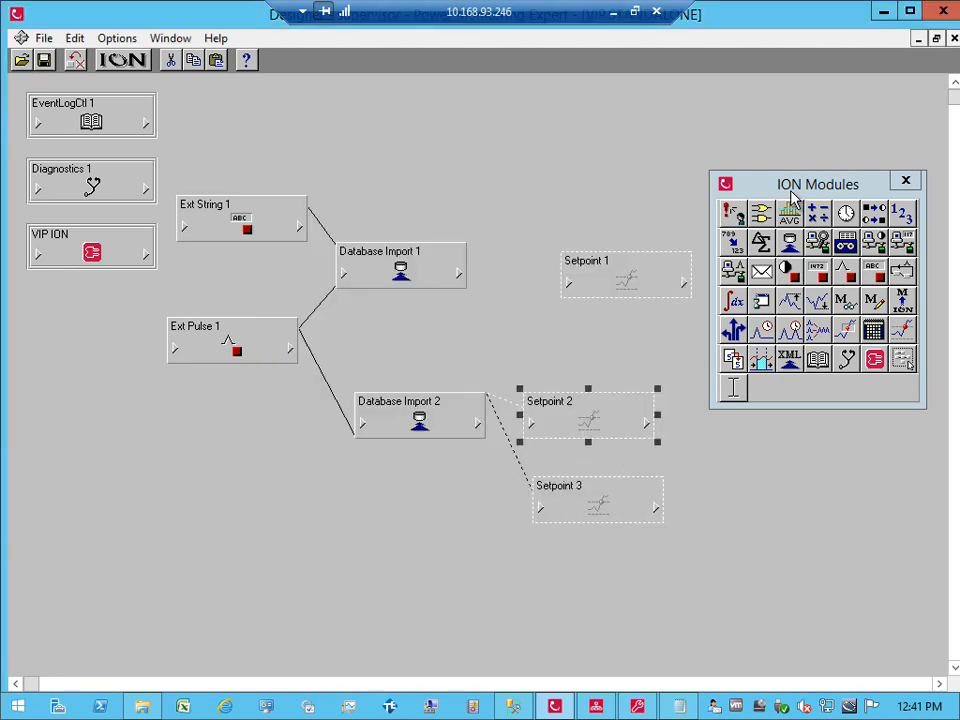
Step: Add an Email module and link Setpoint 2's trigger output to Email 1's Trigger input
drag(791, 192, 808, 136)
drag(777, 216, 746, 411)
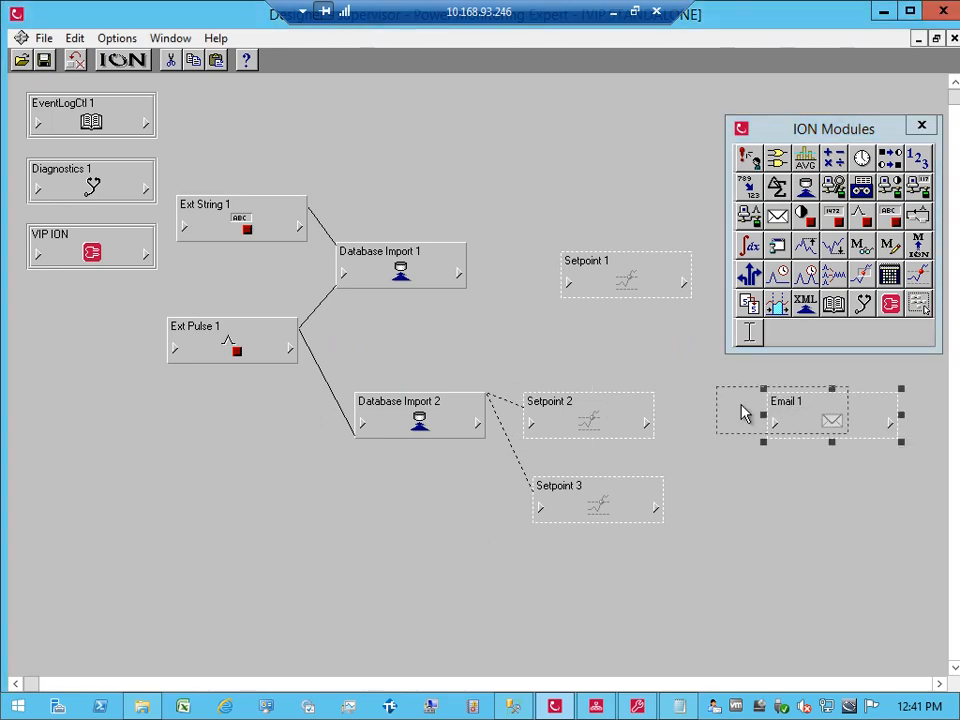
click(647, 424)
click(693, 426)
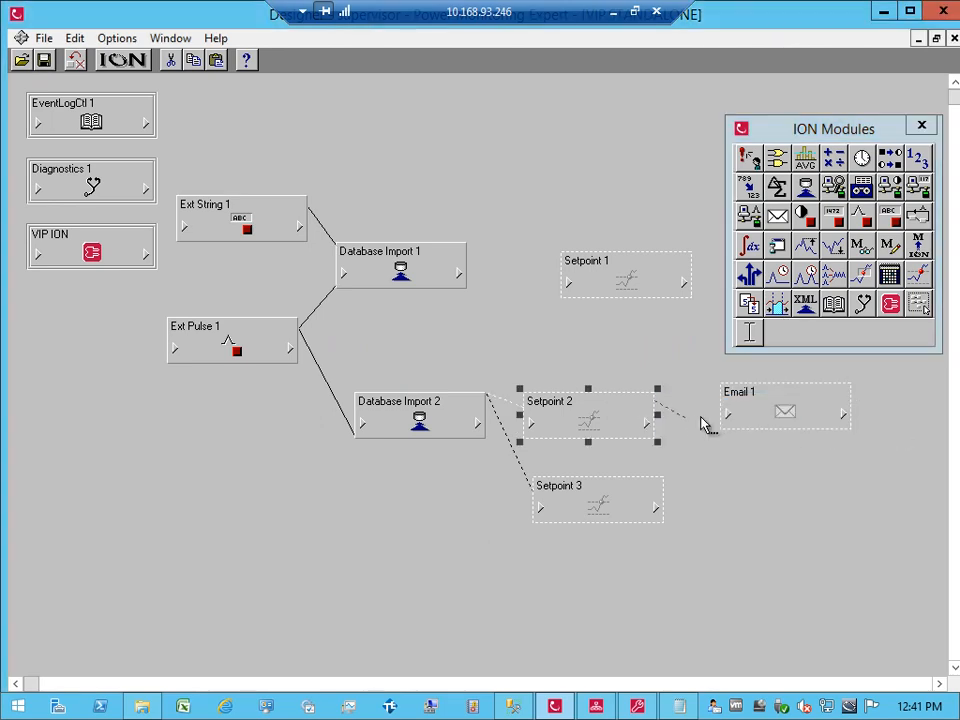
click(720, 416)
click(740, 416)
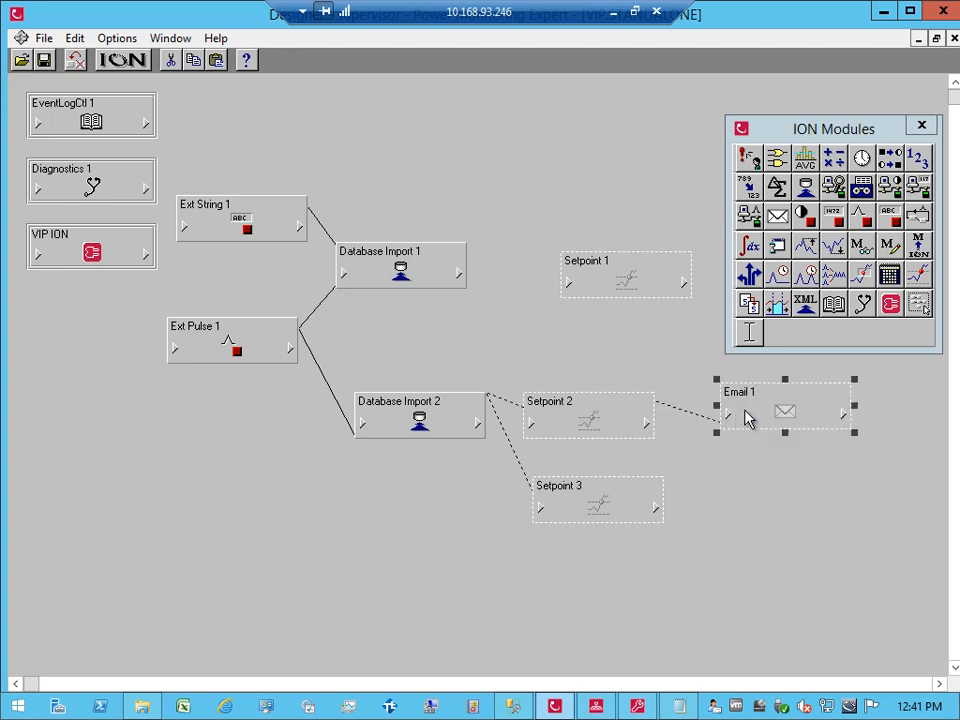
Step: Give Email 1 an ALARM database-maintenance subject and a 'The current' database-size message
double_click(747, 409)
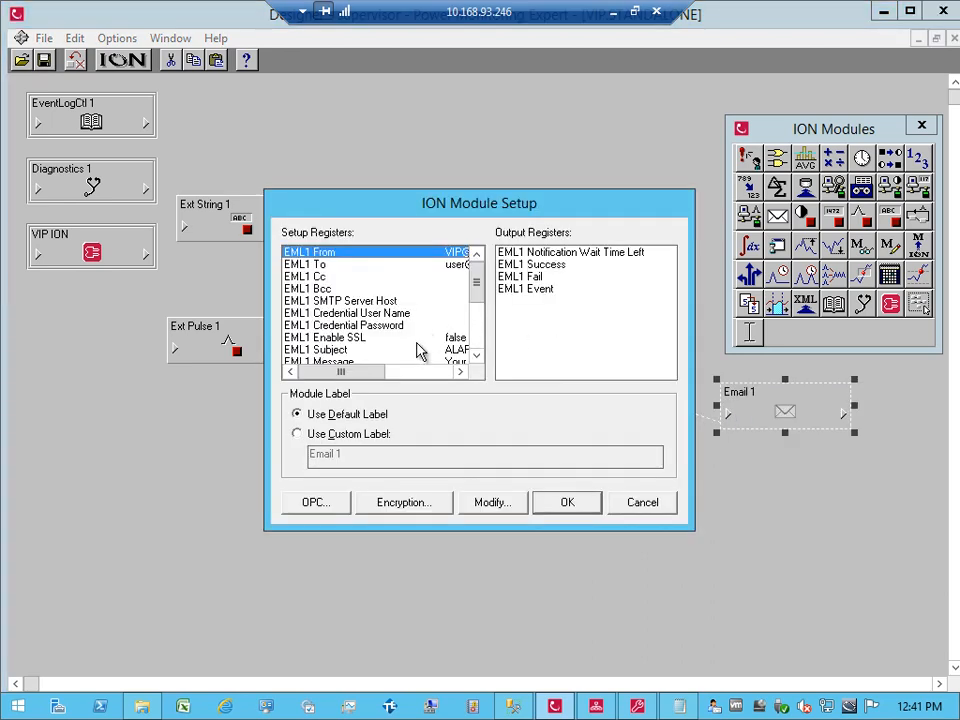
double_click(415, 349)
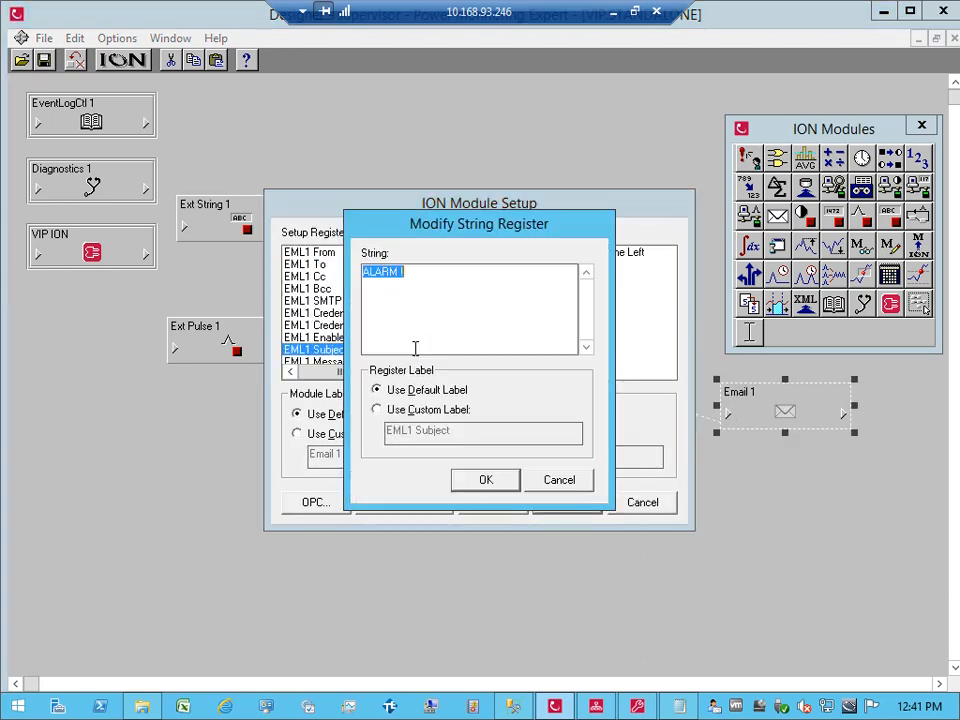
click(415, 348)
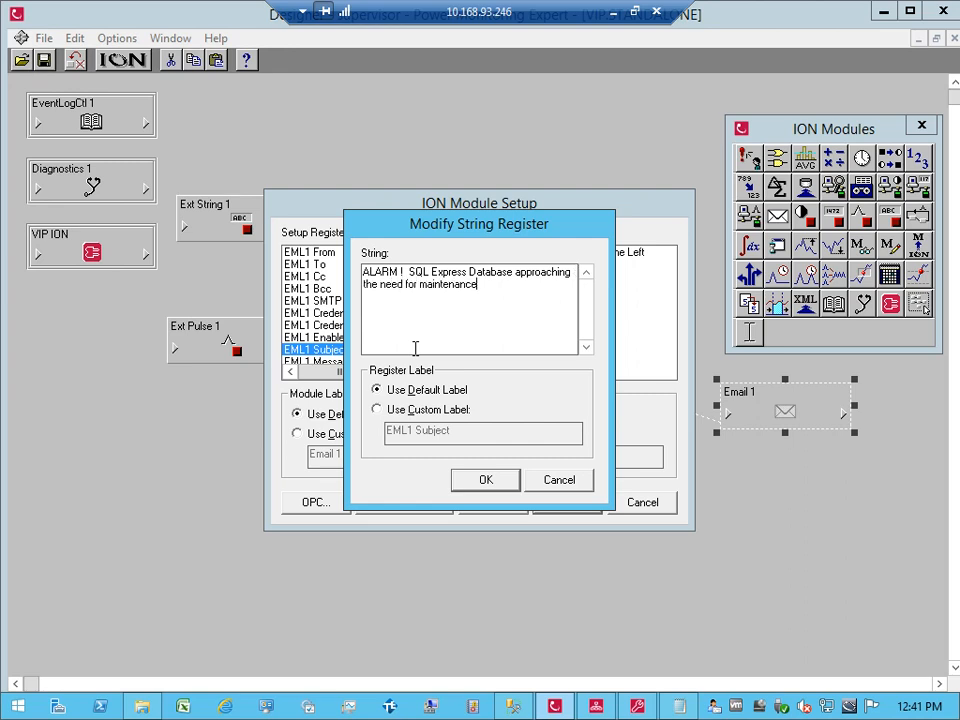
click(487, 483)
drag(480, 292, 482, 318)
double_click(425, 313)
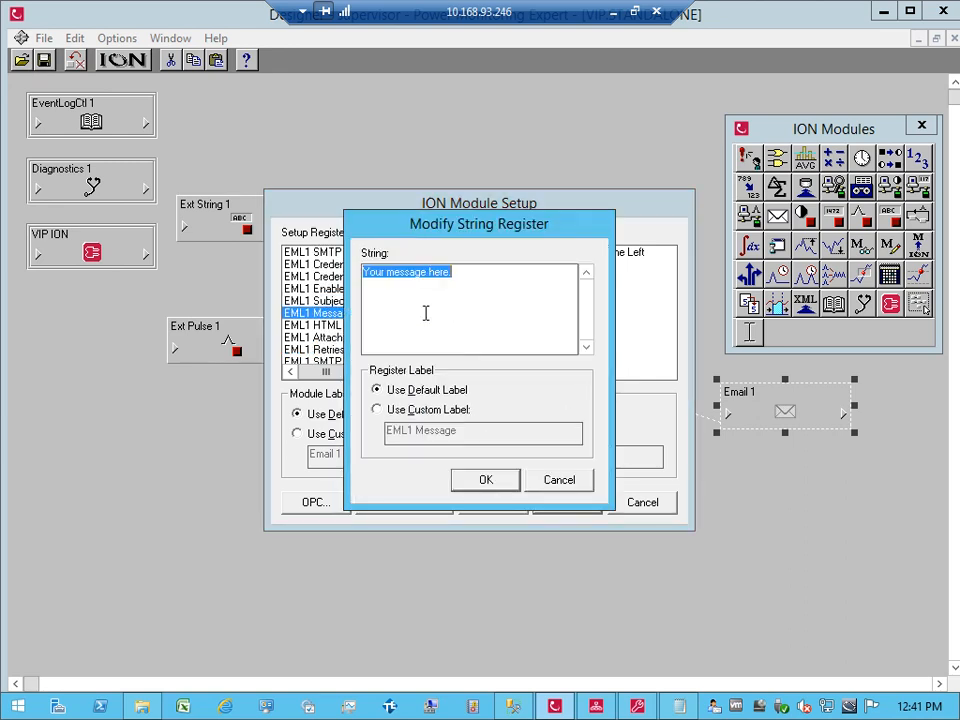
text(The current database size is : %V1)
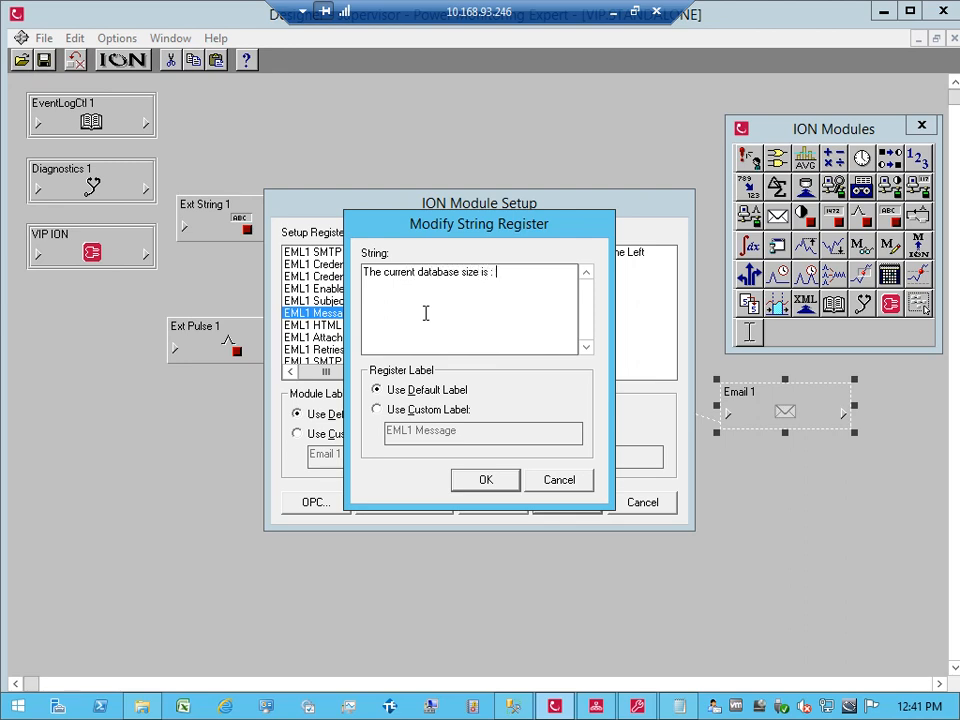
click(495, 481)
click(555, 508)
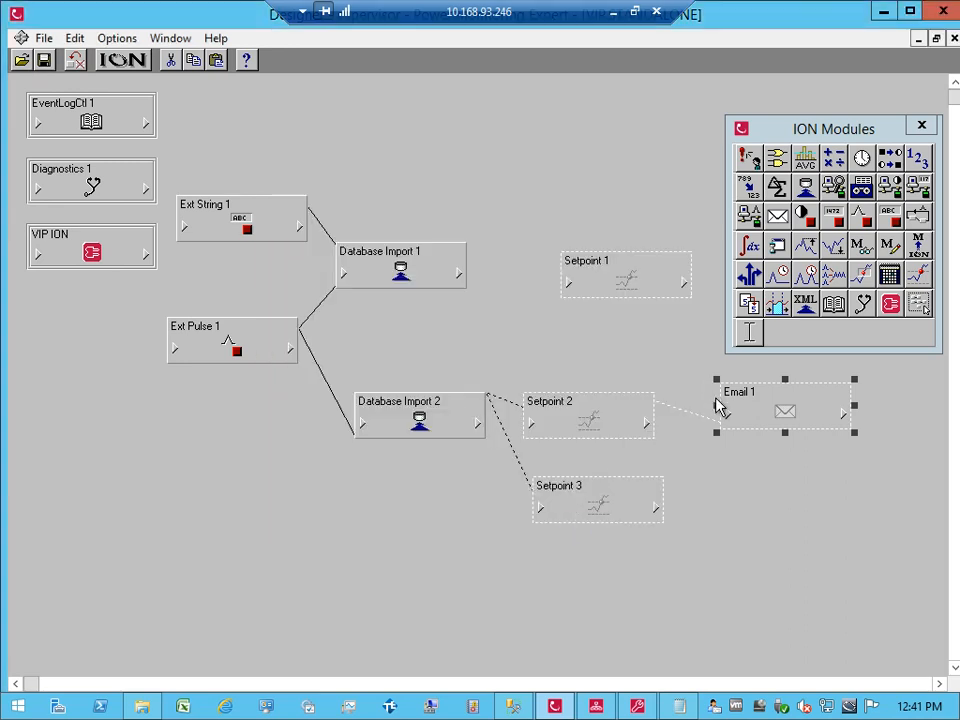
Step: Link DIM2 Numeric Out 1 into Email 1's Source input
click(727, 412)
click(739, 398)
click(477, 424)
double_click(420, 219)
Step: Enter the recipient's e-mail address in Email 1's EML1 To register and save the setup
click(760, 412)
double_click(760, 412)
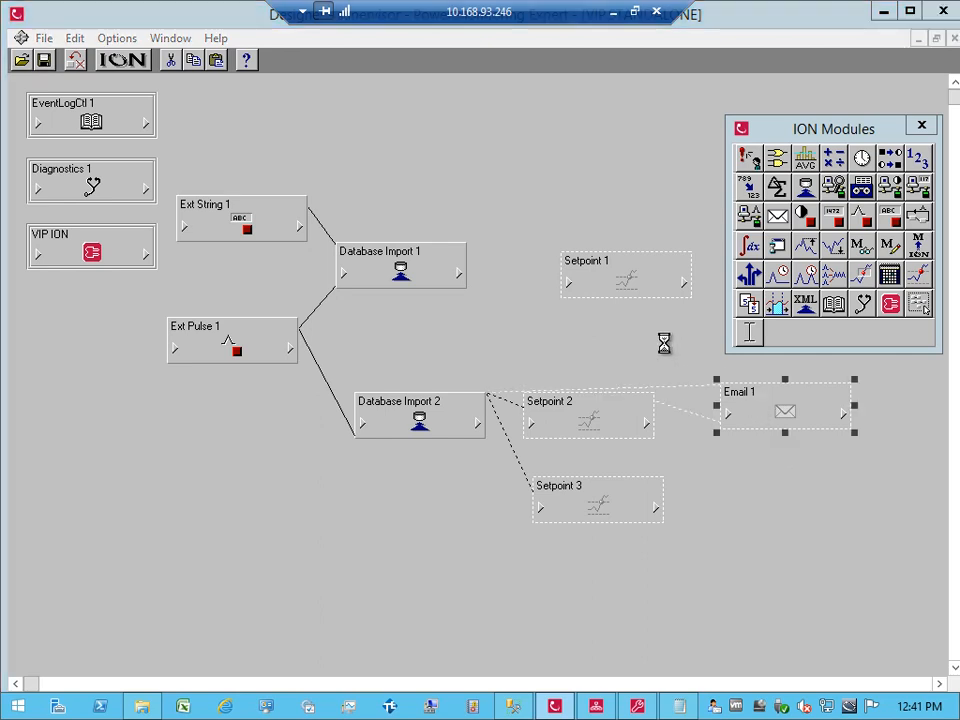
drag(479, 292, 476, 330)
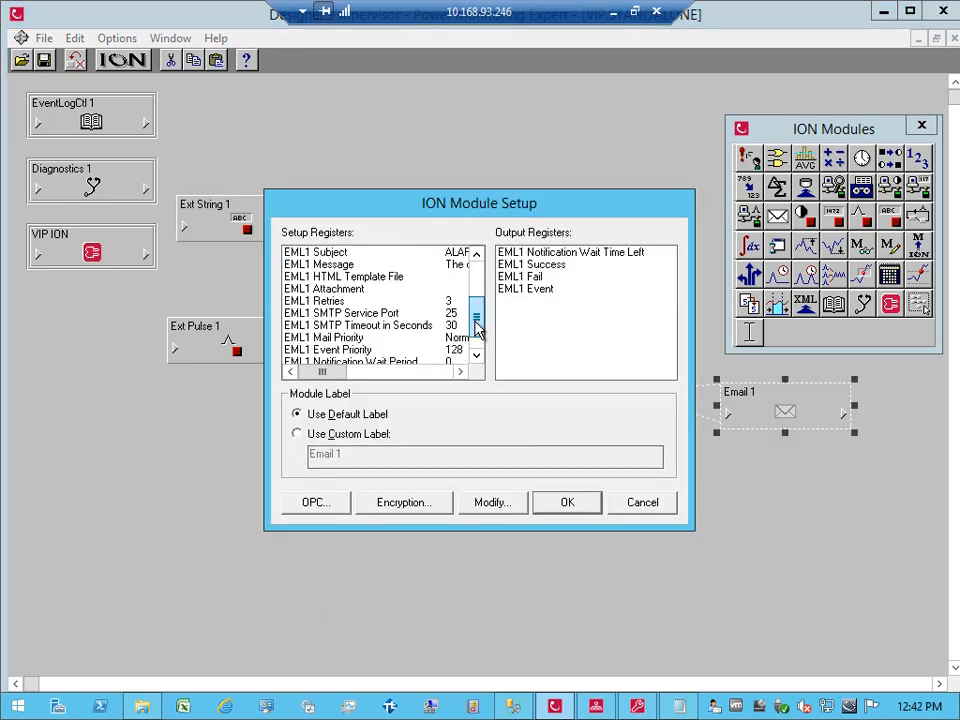
click(369, 339)
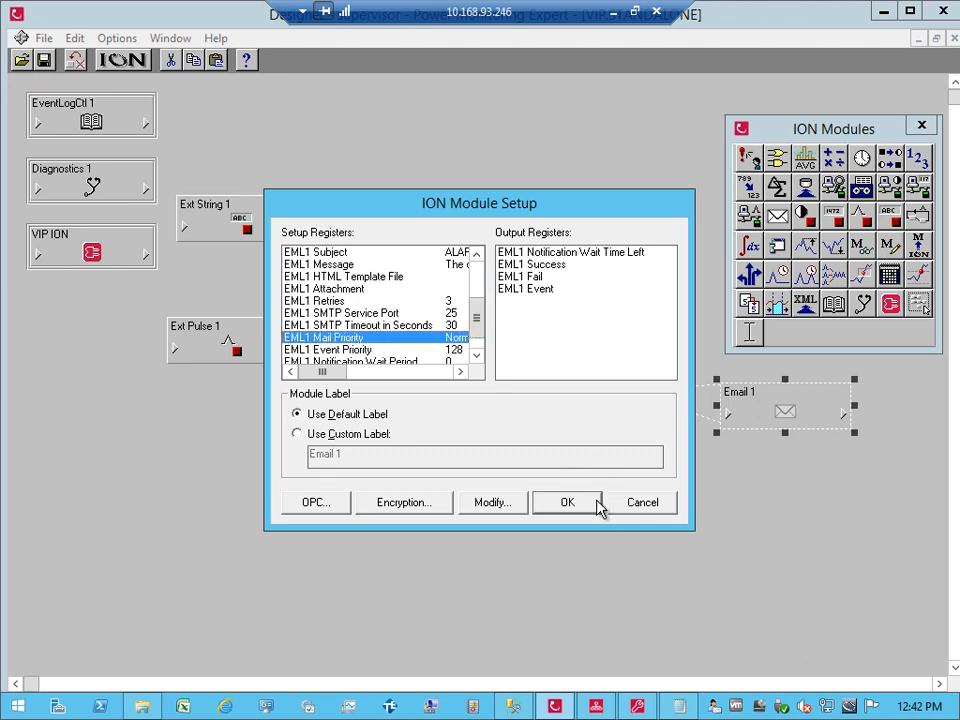
drag(480, 317, 479, 284)
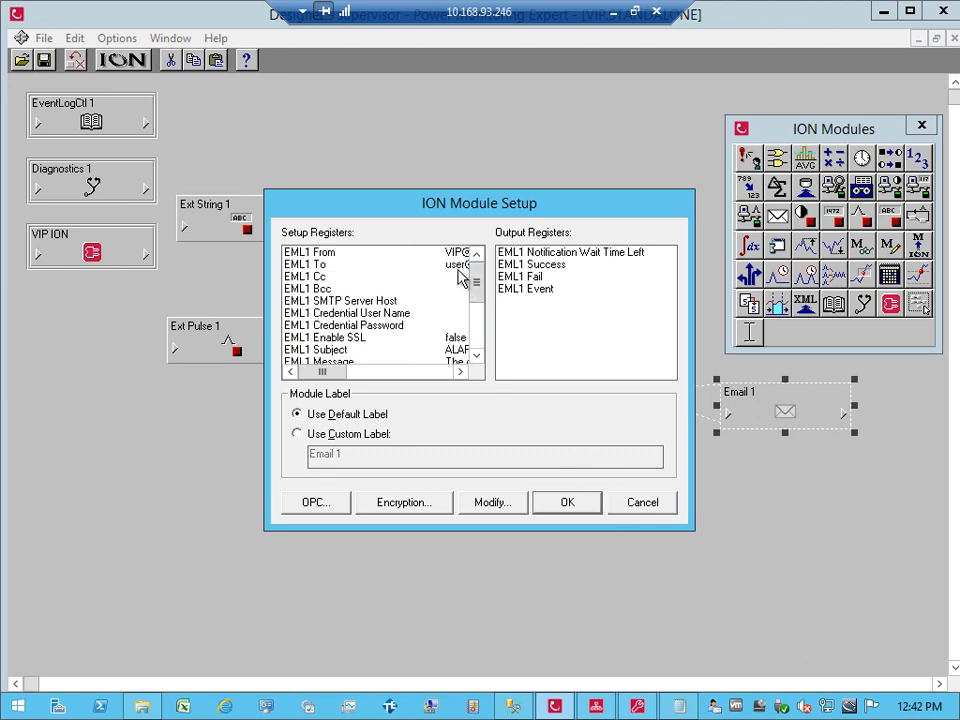
double_click(457, 265)
text(tom)
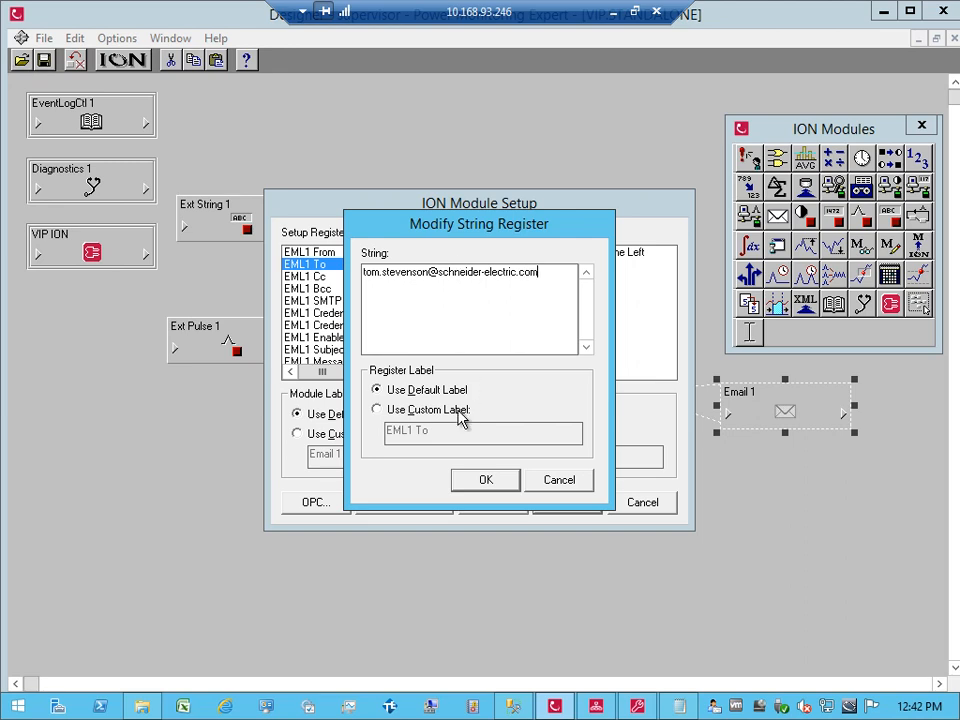
click(489, 481)
click(574, 507)
click(697, 538)
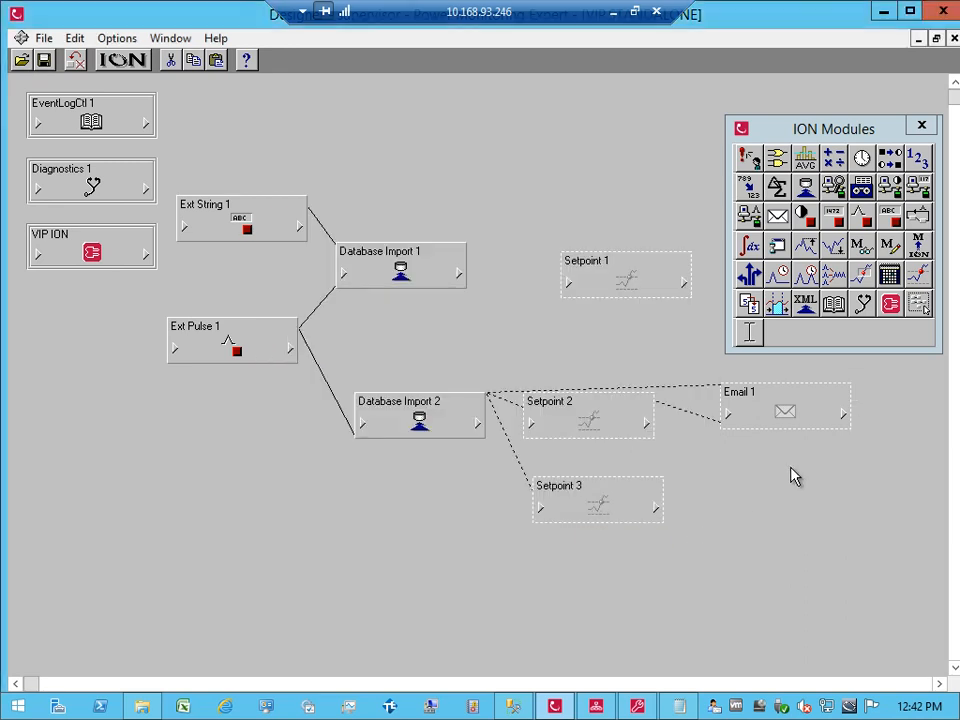
Step: Copy Email 1 and paste it as Email 2 placed below the original
click(785, 411)
click(765, 508)
key(ctrl+v)
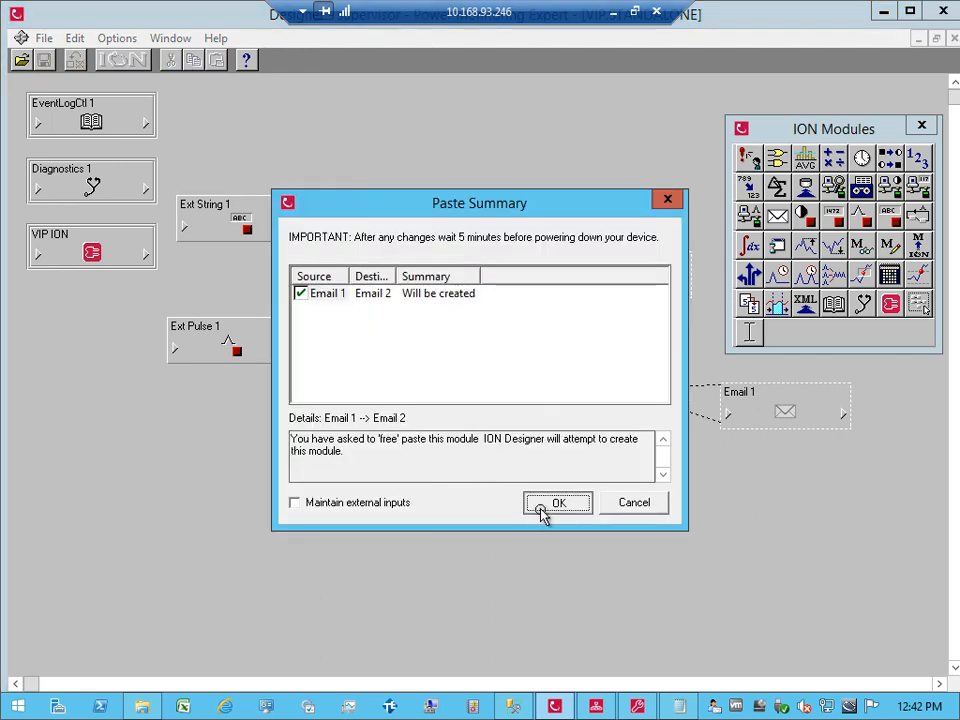
click(547, 508)
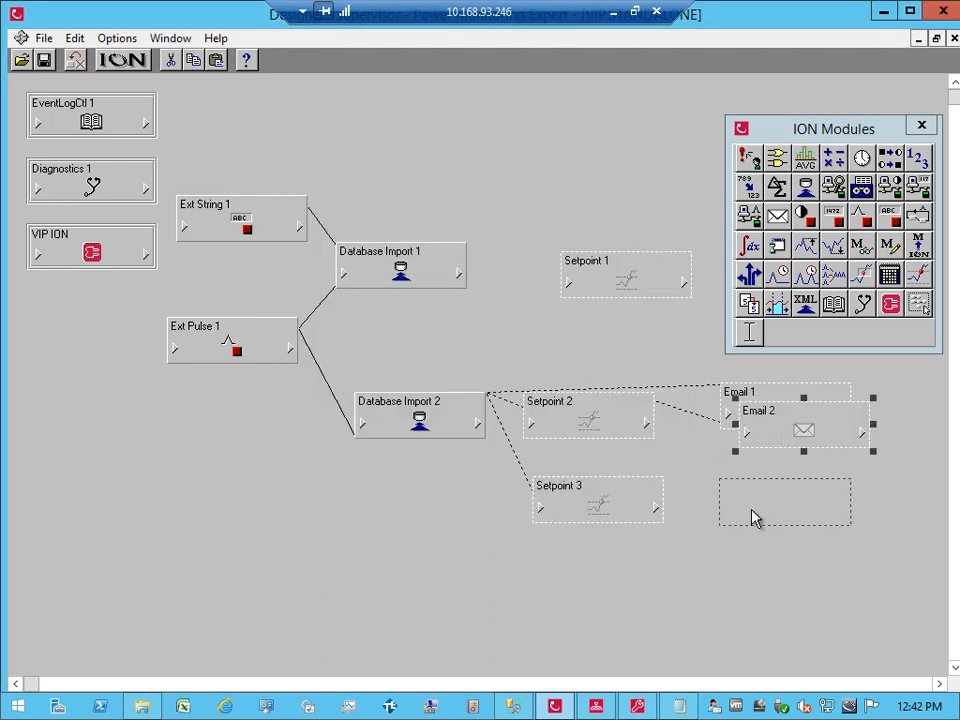
click(752, 516)
Step: Link SP3 Trigger to Email 2's Trigger input and open Email 2's setup
click(726, 508)
click(758, 511)
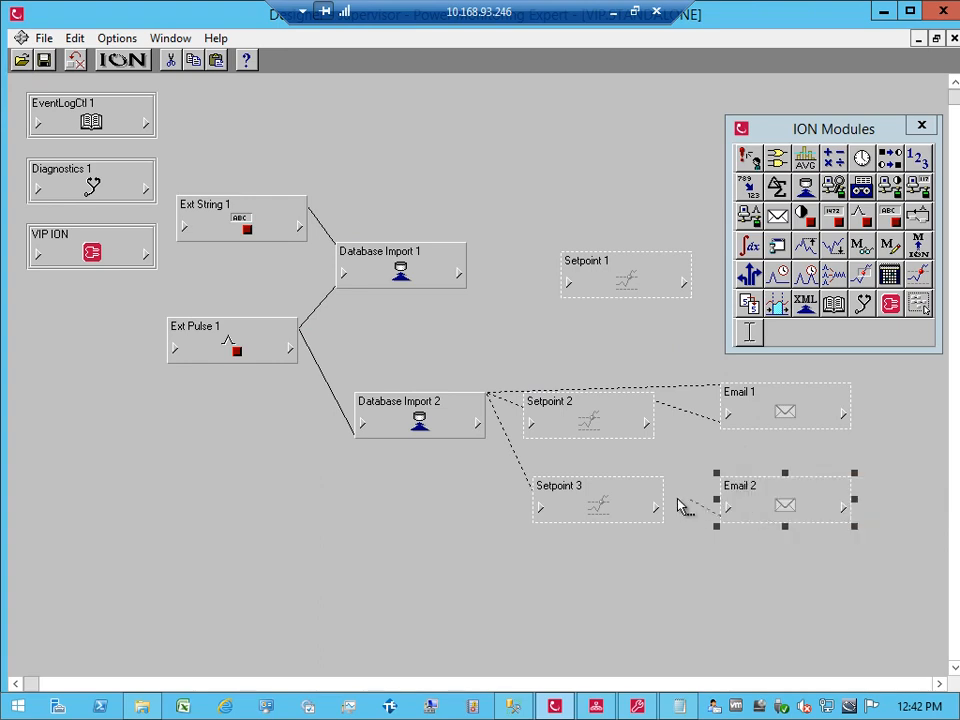
click(655, 508)
click(688, 516)
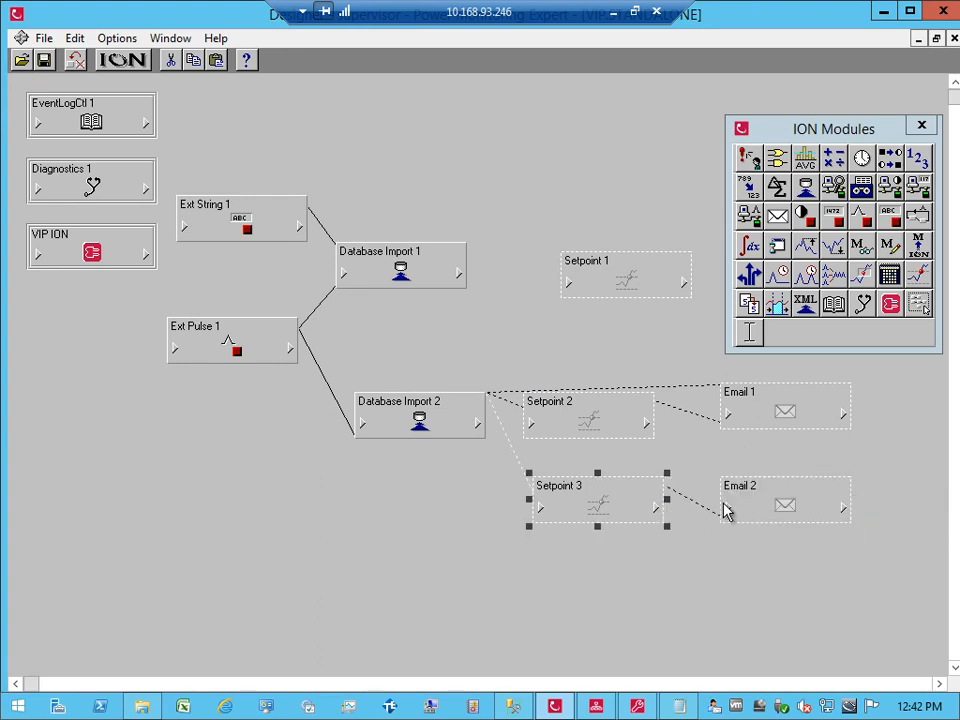
double_click(739, 497)
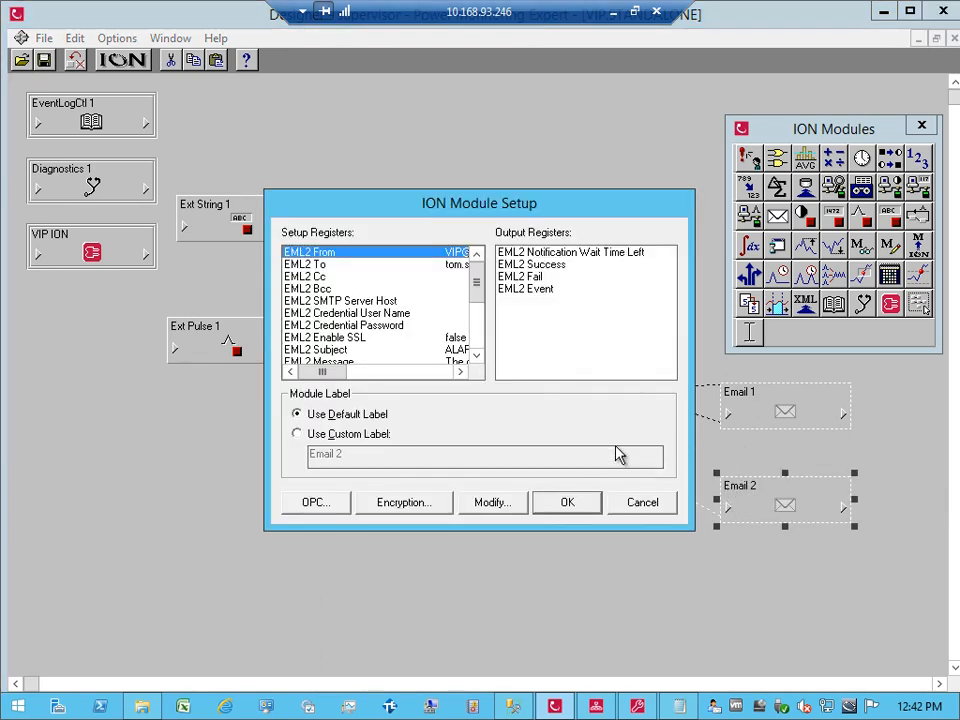
Step: Set Email 2's mail priority to High and feed its Source from DIM2 Numeric Out 1
drag(478, 299, 477, 345)
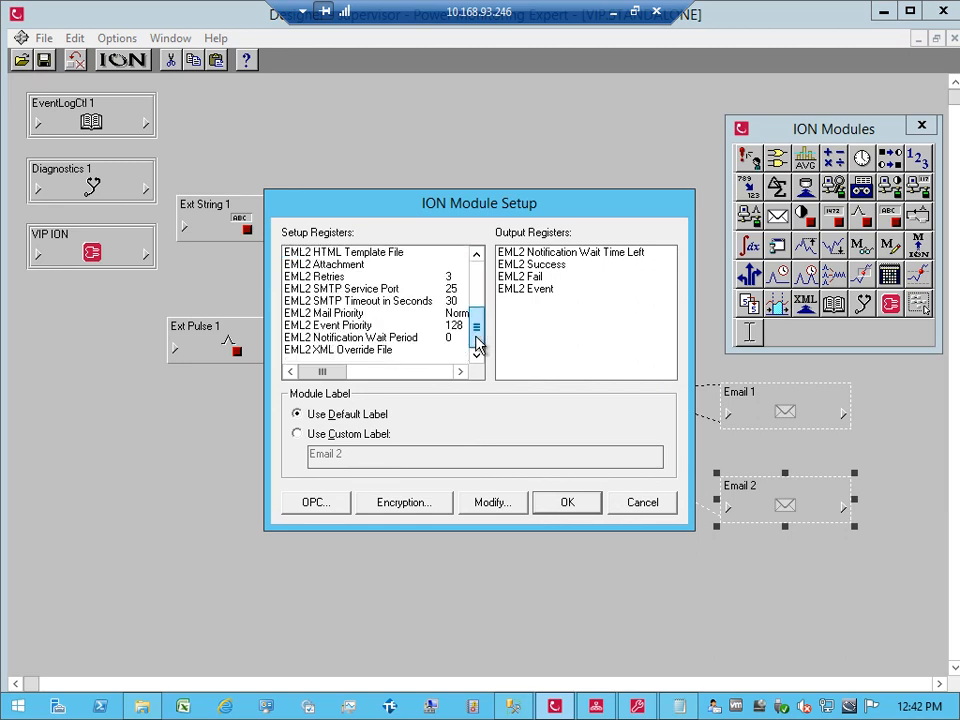
double_click(401, 316)
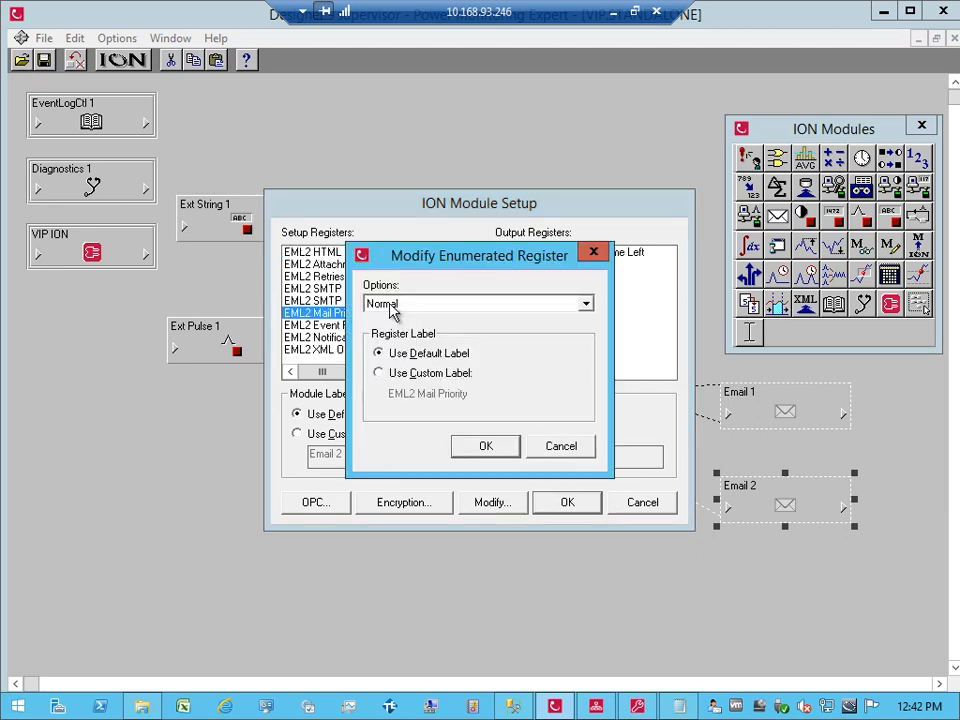
click(393, 303)
click(393, 346)
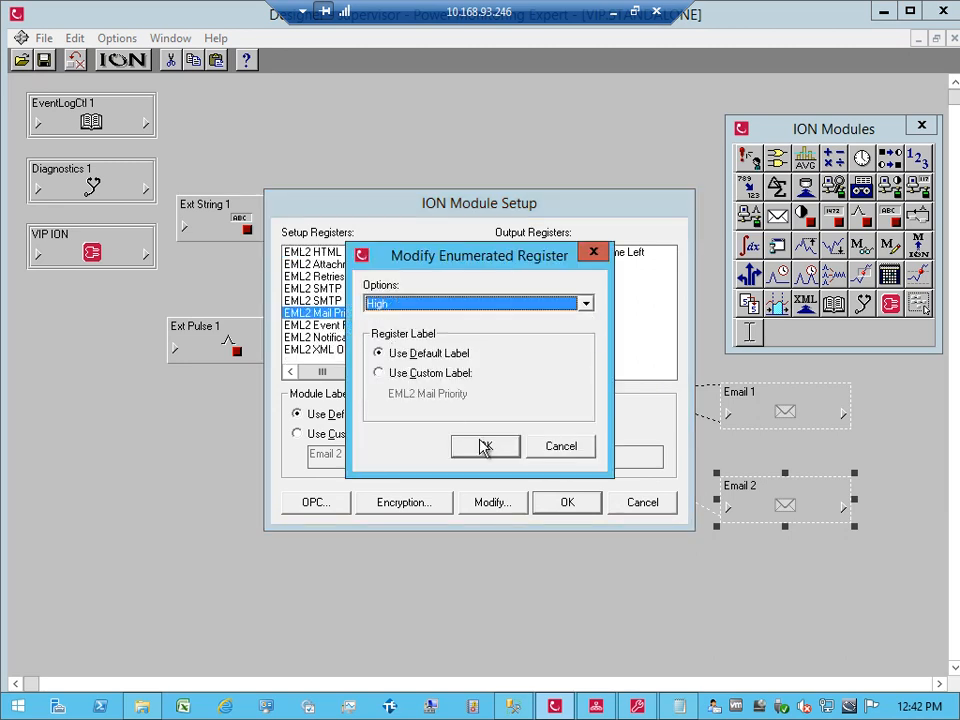
click(487, 447)
click(565, 503)
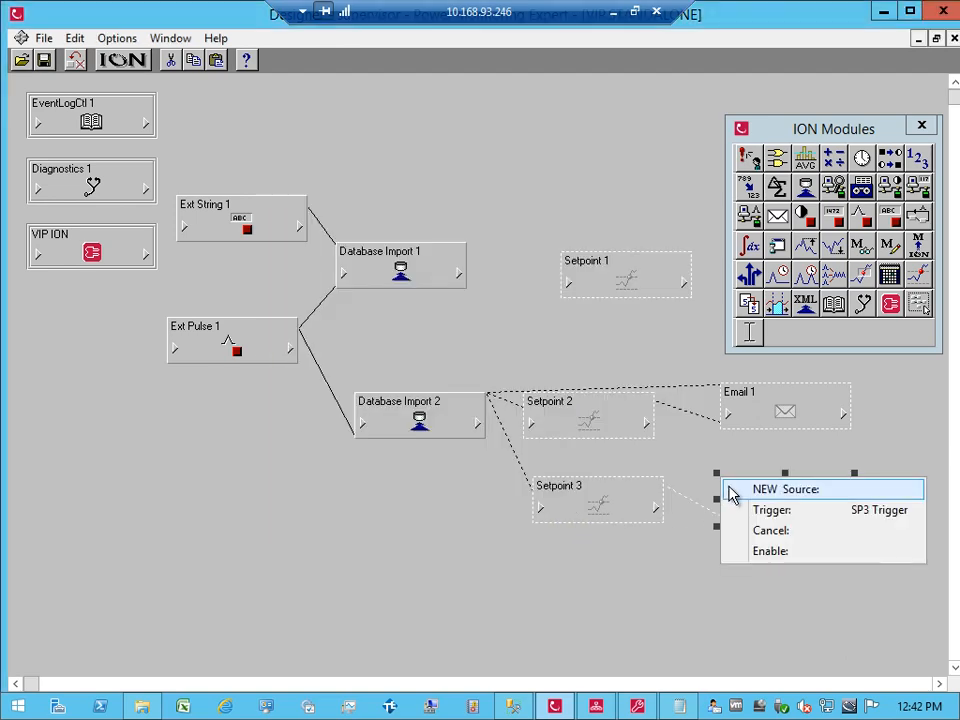
click(729, 491)
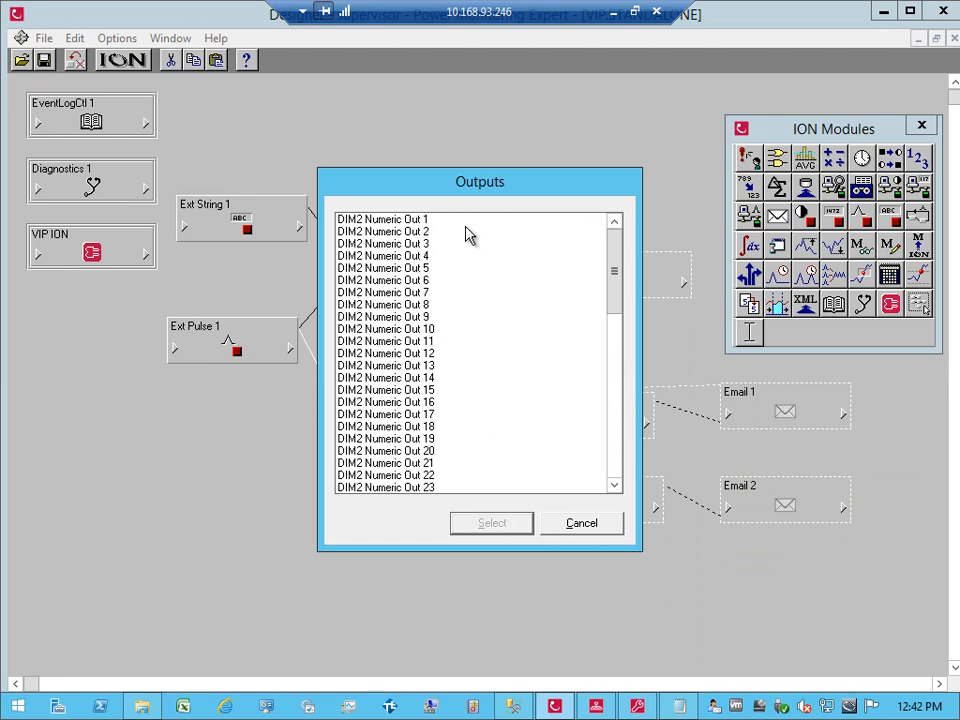
double_click(451, 221)
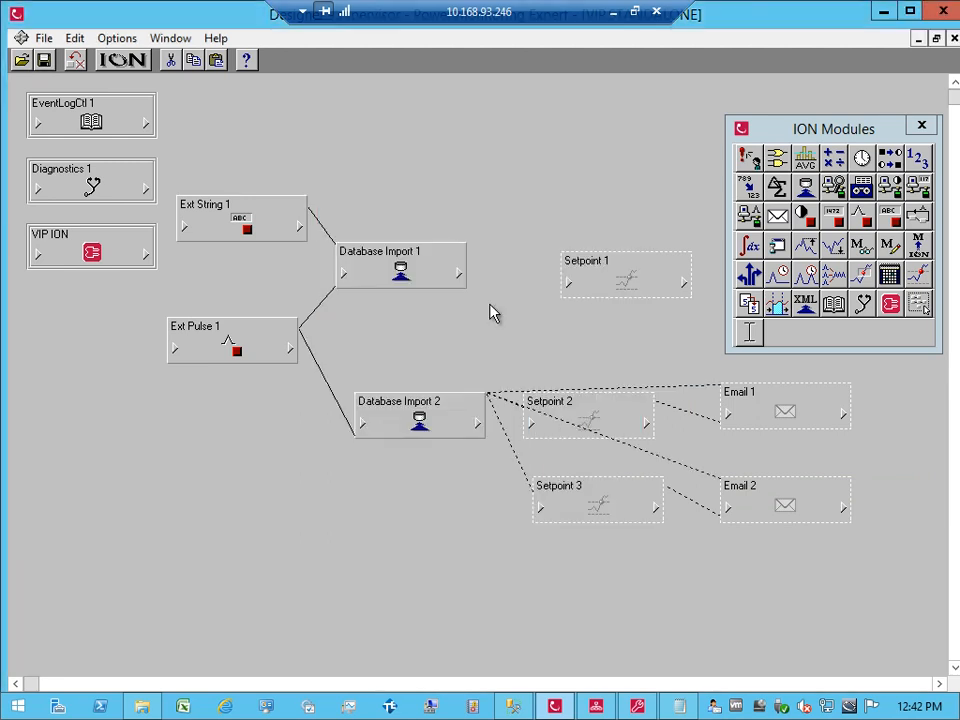
Step: Set Setpoint 3's high and low limits both to 9,000 and apply
click(609, 514)
double_click(609, 514)
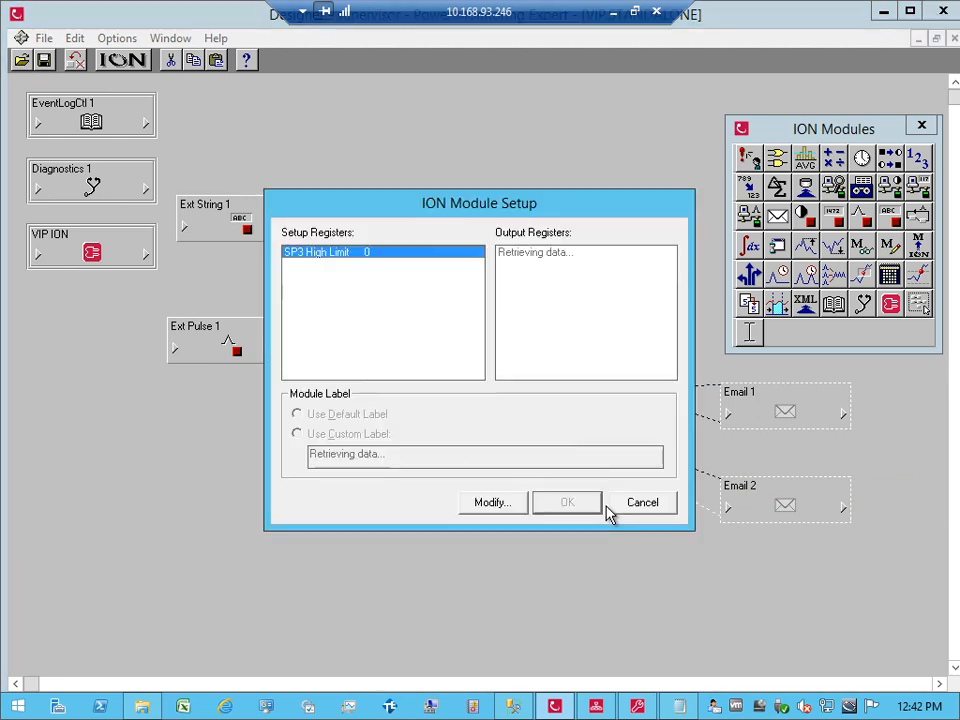
double_click(386, 258)
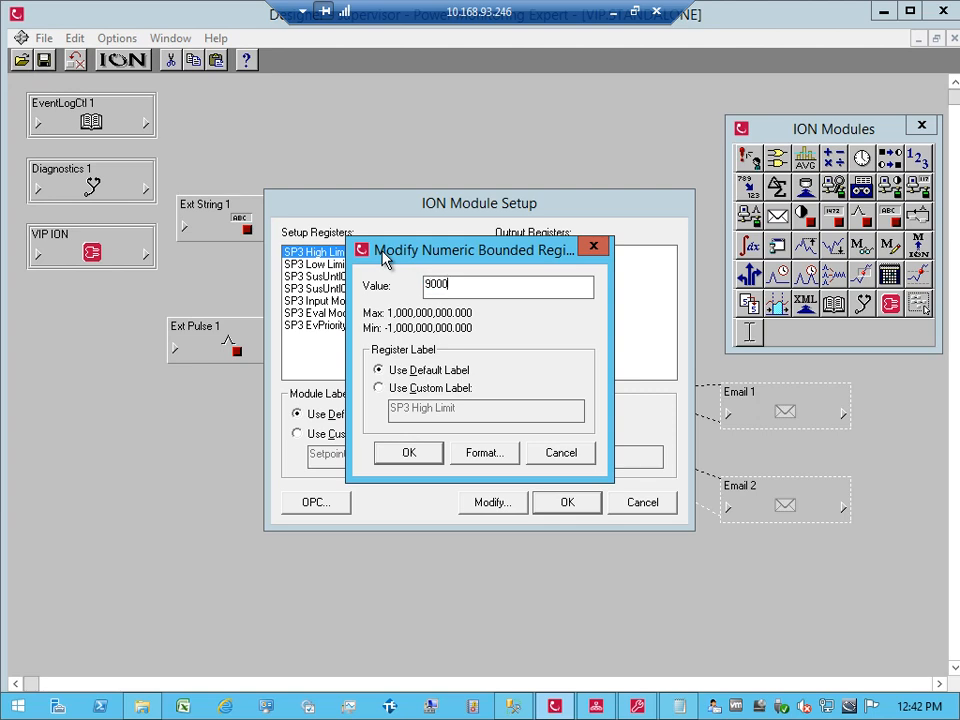
text(9000)
key(Return)
double_click(378, 266)
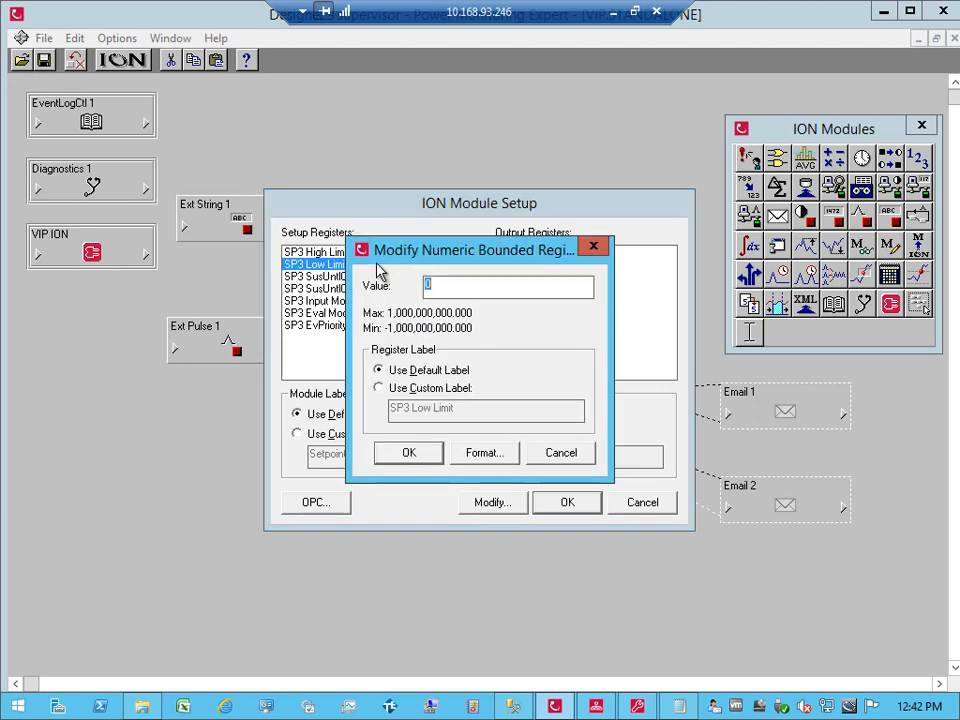
key(Return)
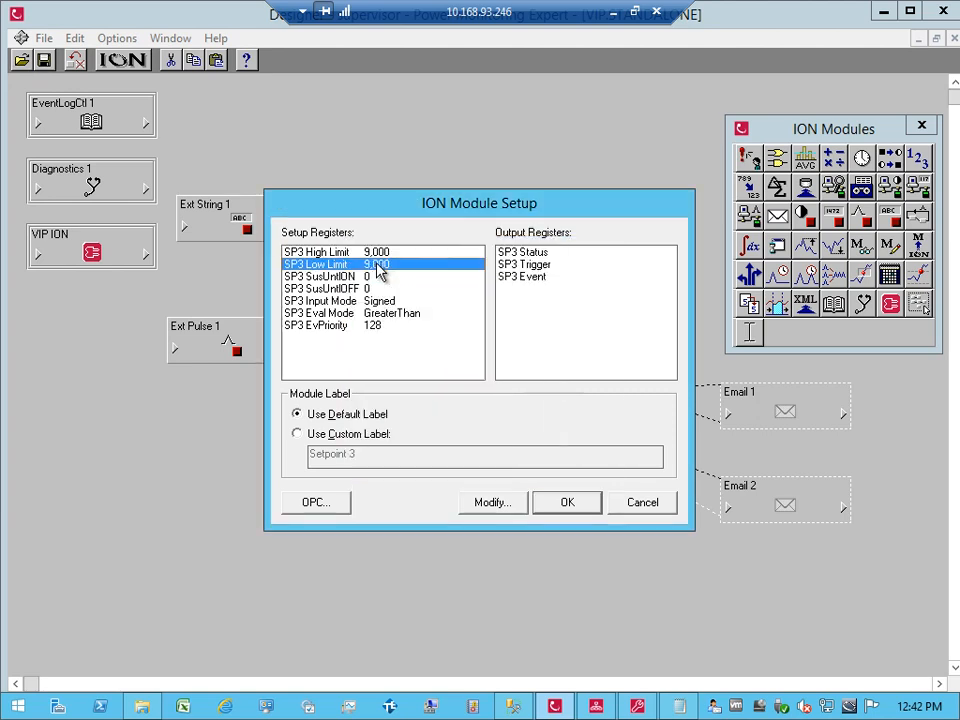
click(567, 510)
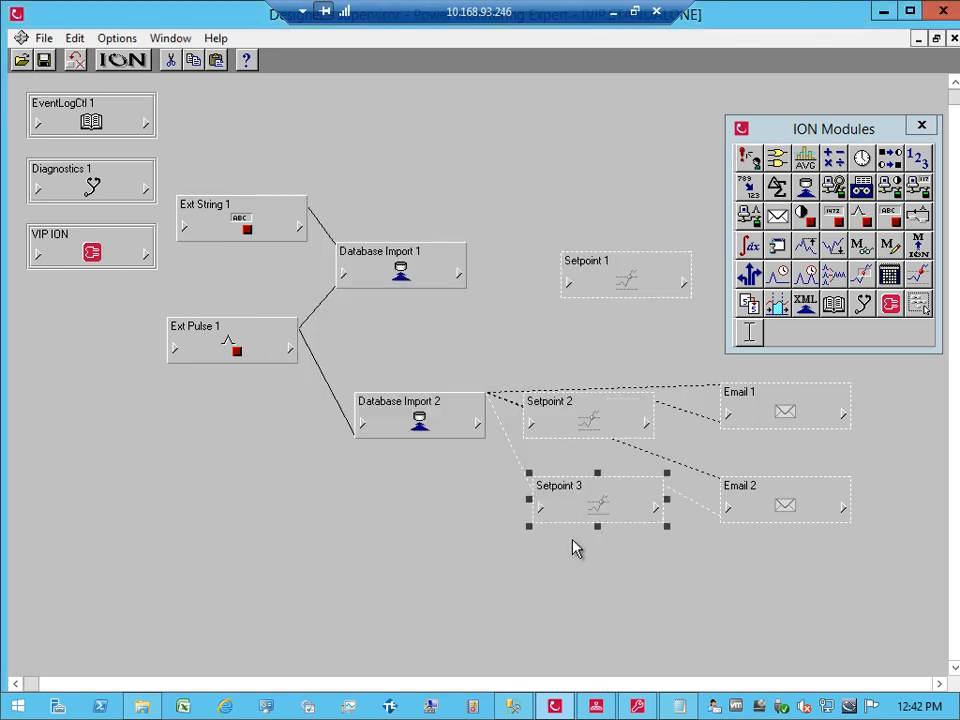
click(643, 572)
Step: Save the diagram, dismiss the error, and set Email 1's SMTP server host to 1.2.3.4
key(ctrl+s)
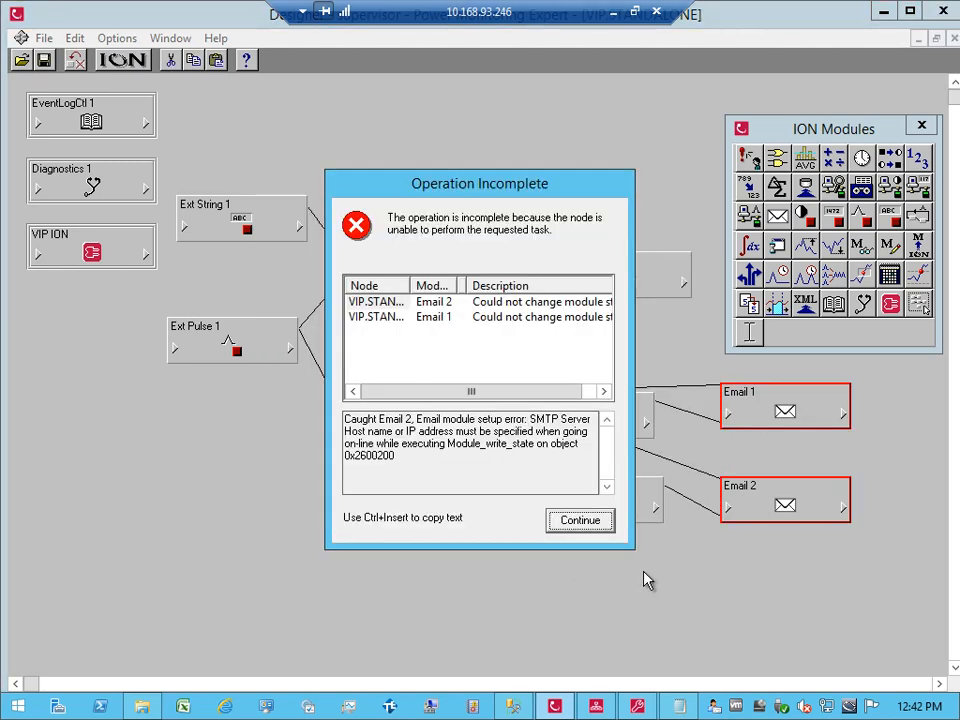
click(577, 522)
double_click(805, 416)
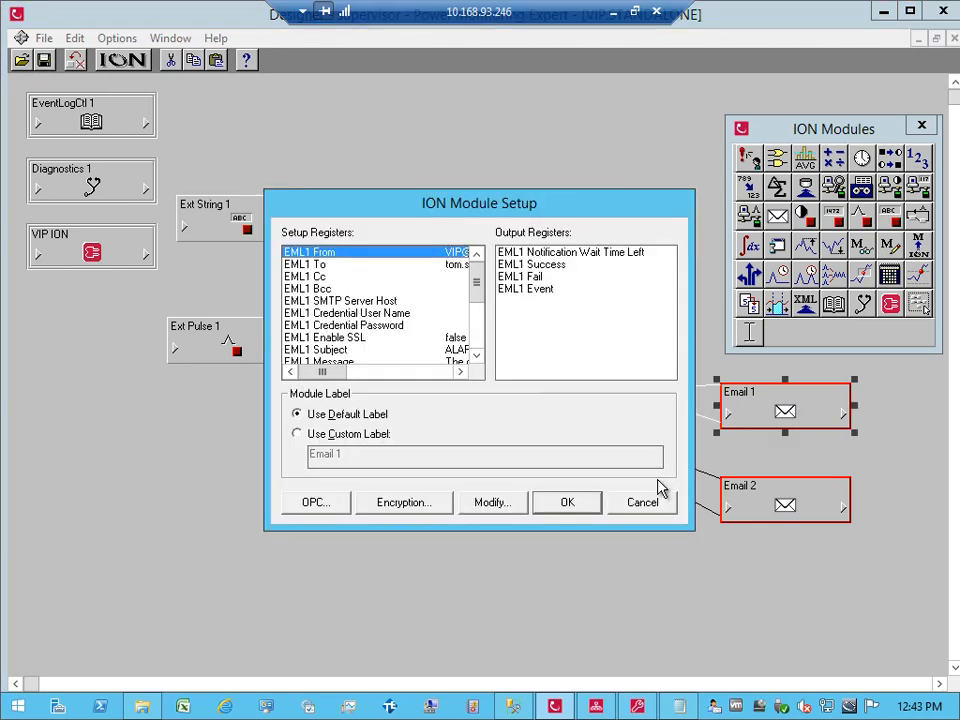
double_click(385, 300)
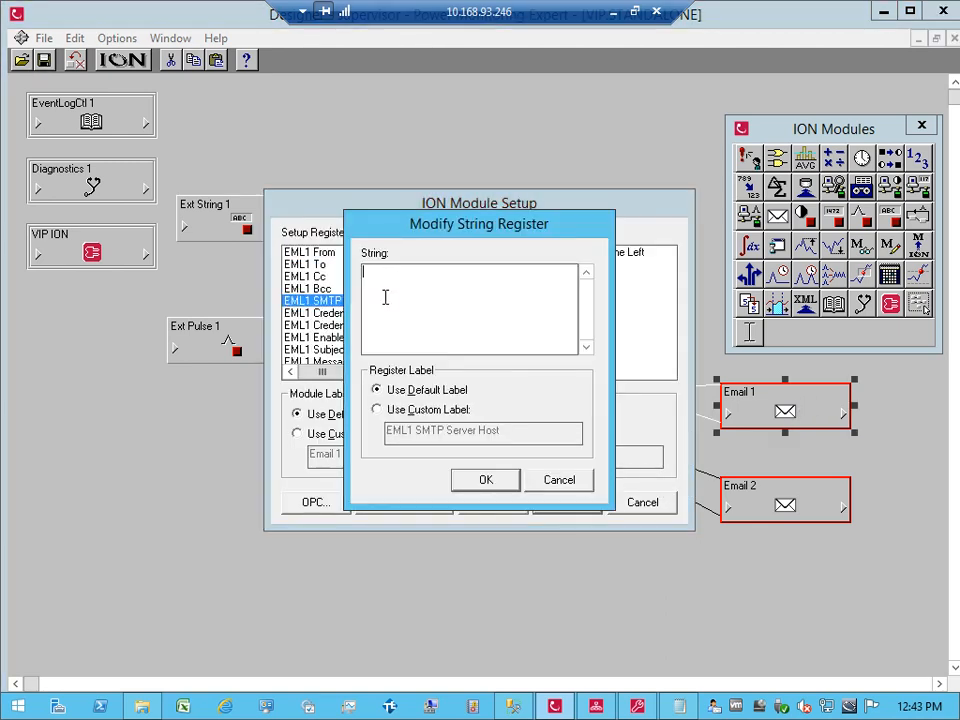
text(1.2.3.4)
key(Return)
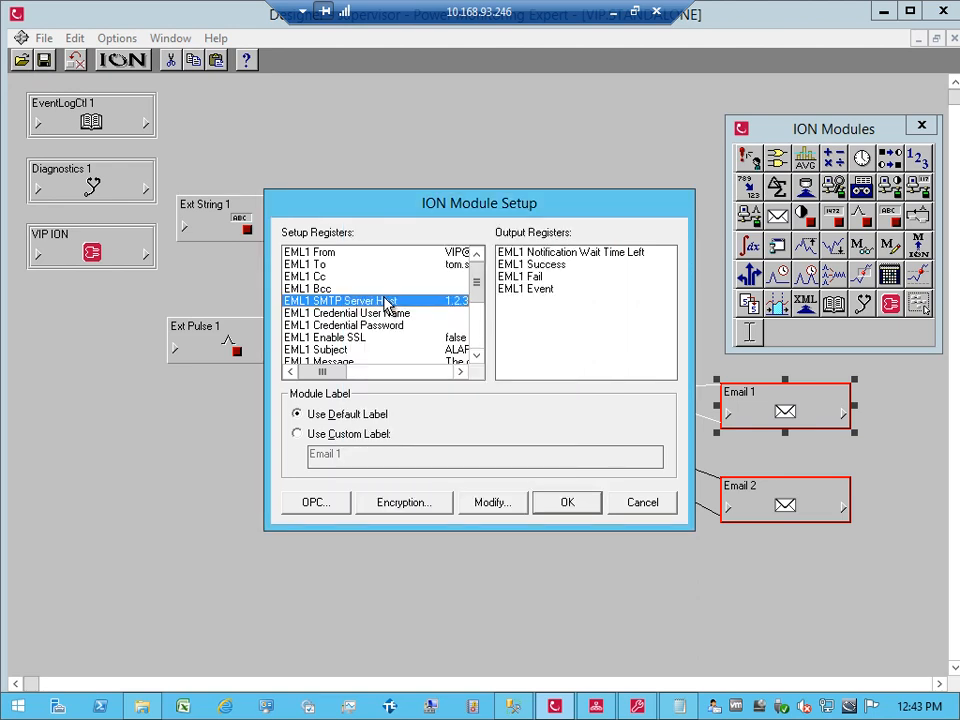
click(572, 510)
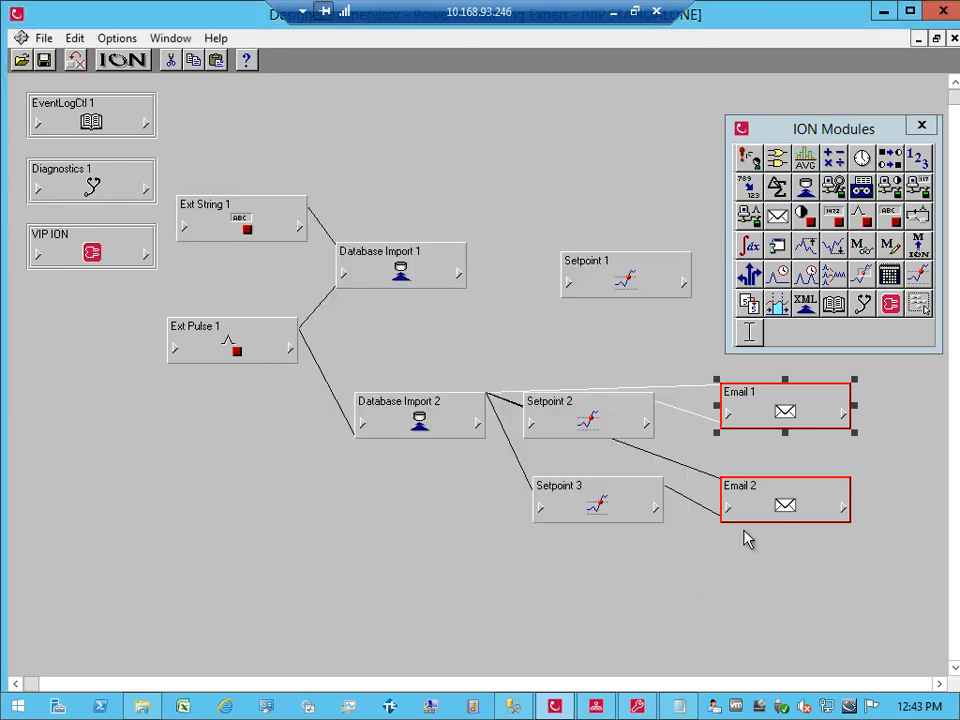
Step: Set Email 2's SMTP server host to 1.2.3.4
double_click(760, 505)
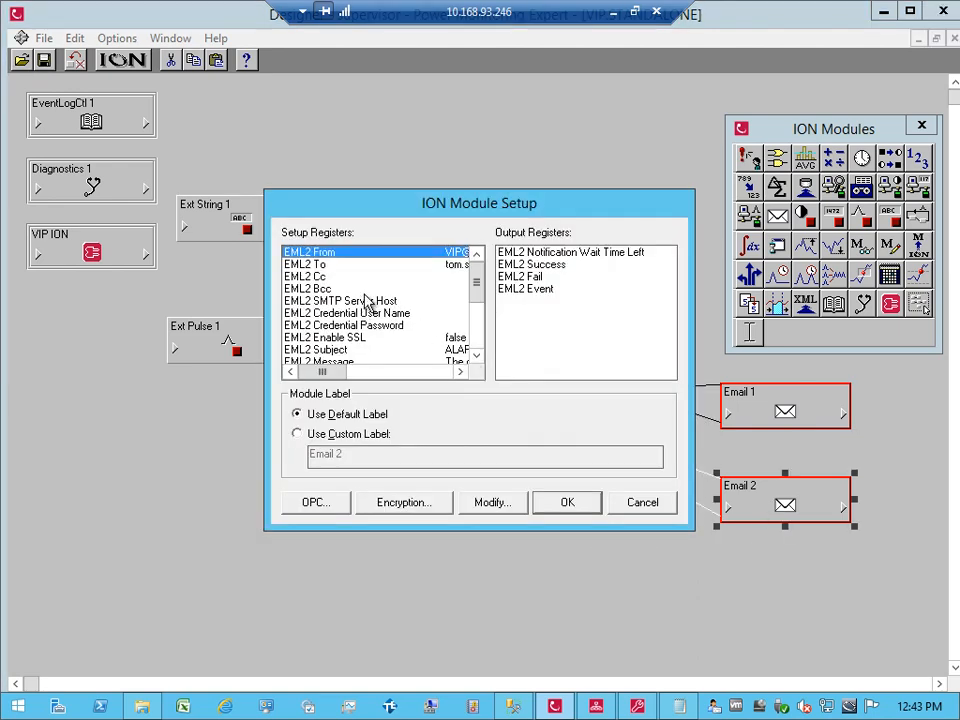
double_click(368, 302)
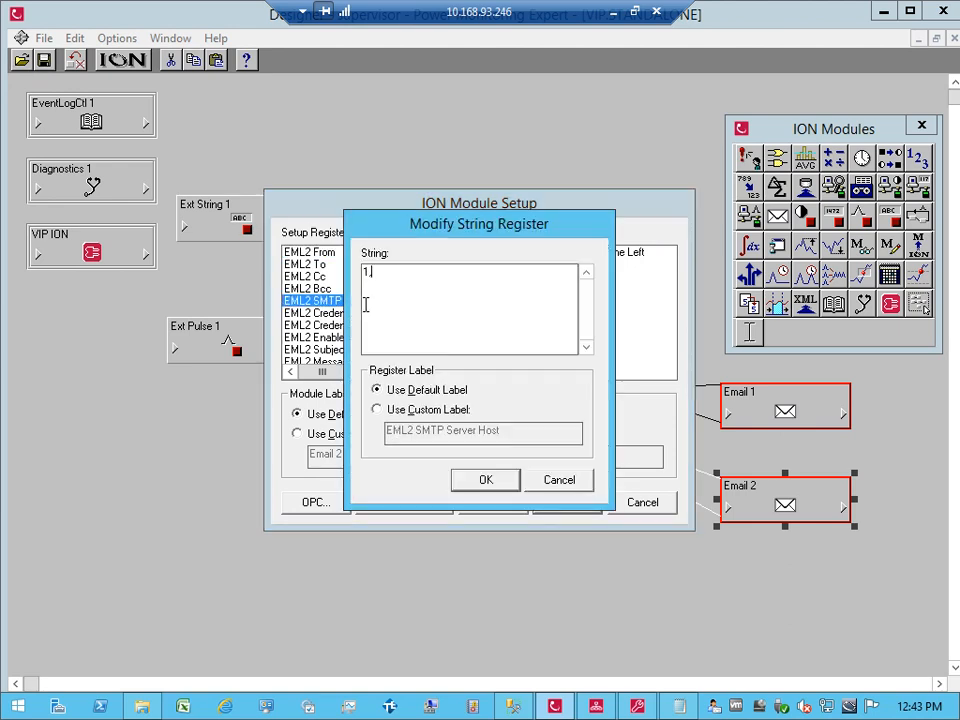
key(Return)
key(Return)
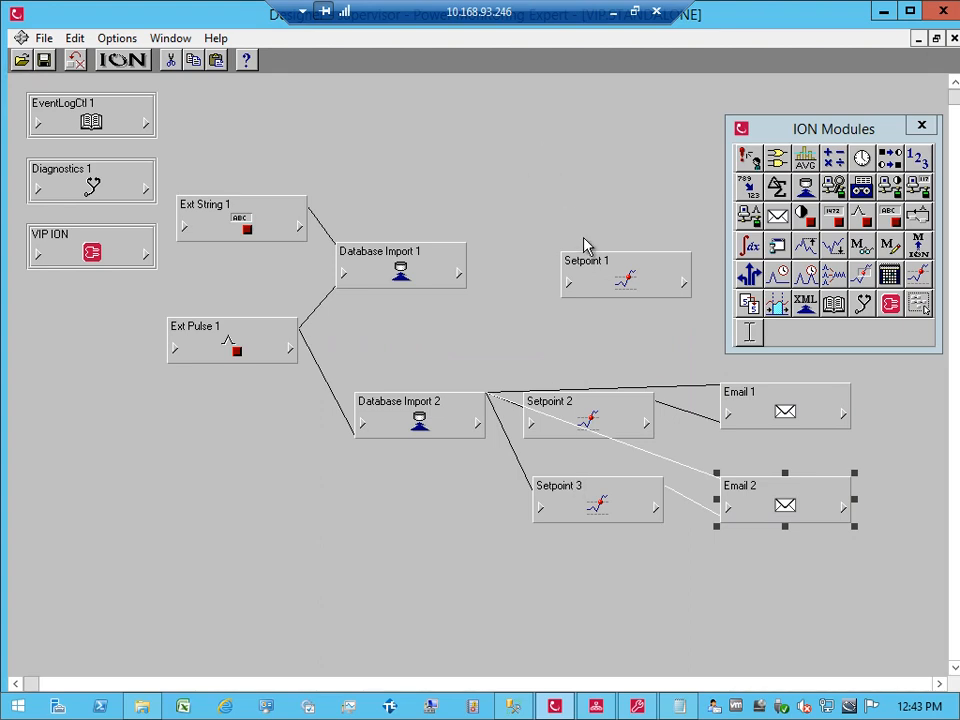
Step: Align Email 2 under Email 1, move the modules palette lower left, and place Setpoint 1 beside Database Import 1
click(731, 412)
click(681, 364)
drag(784, 413, 756, 421)
drag(771, 497, 745, 489)
drag(736, 440, 723, 437)
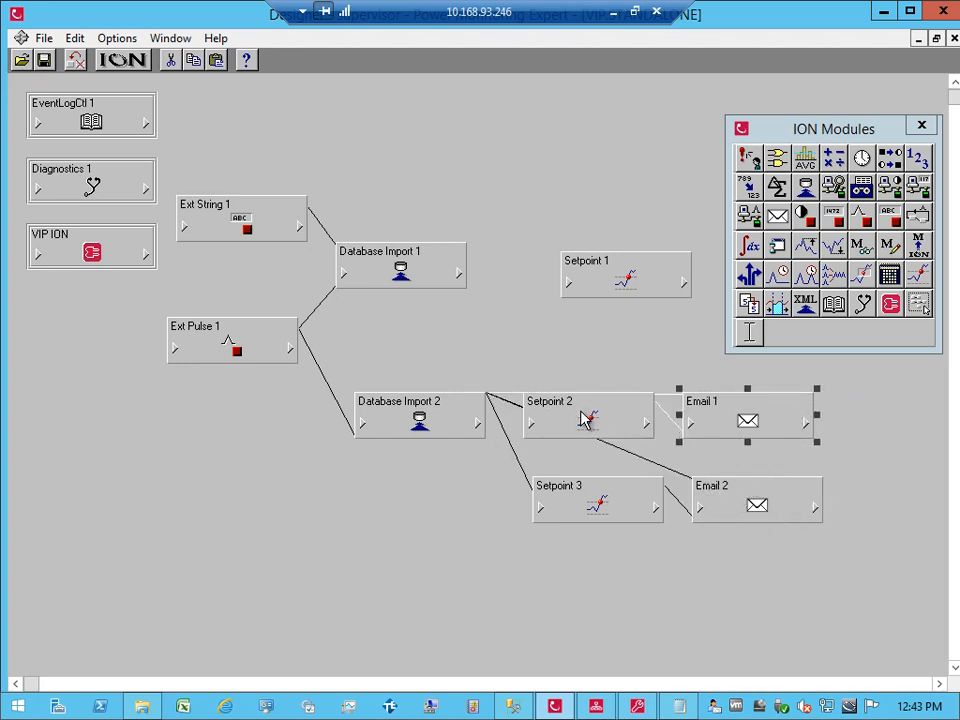
drag(797, 129, 136, 445)
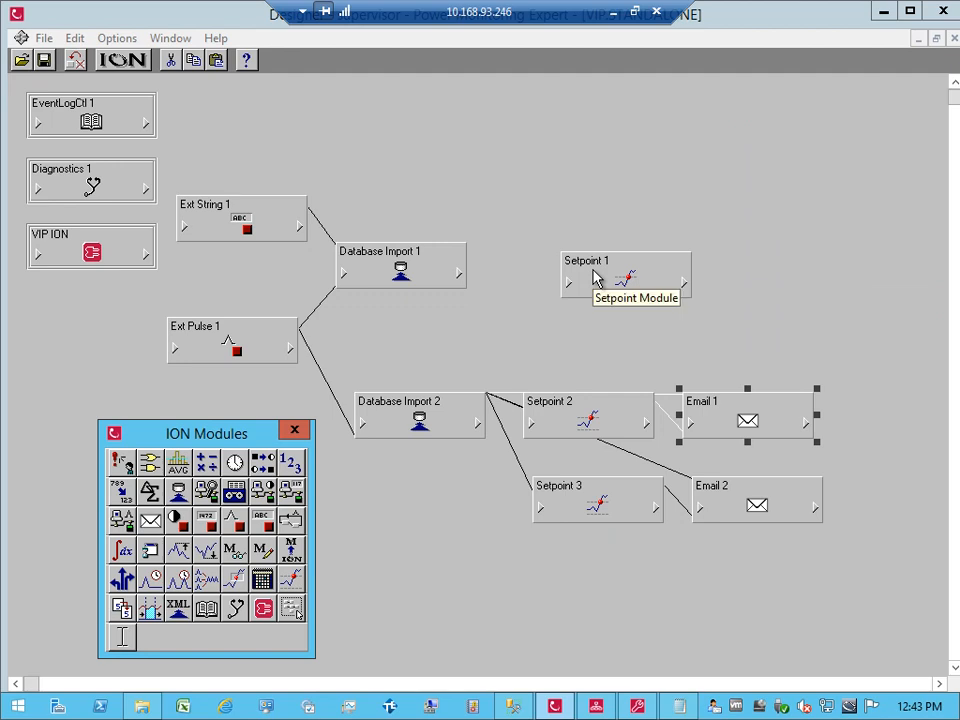
drag(594, 278, 538, 269)
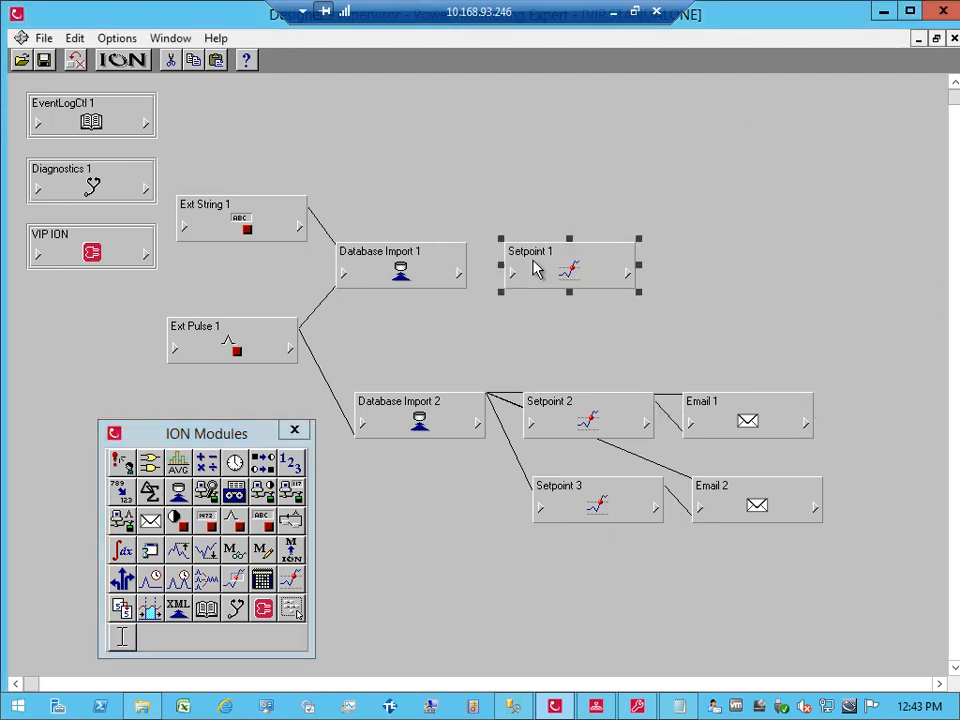
Step: Link DIM1 Numeric Out 2 to Setpoint 1's Source input
double_click(407, 274)
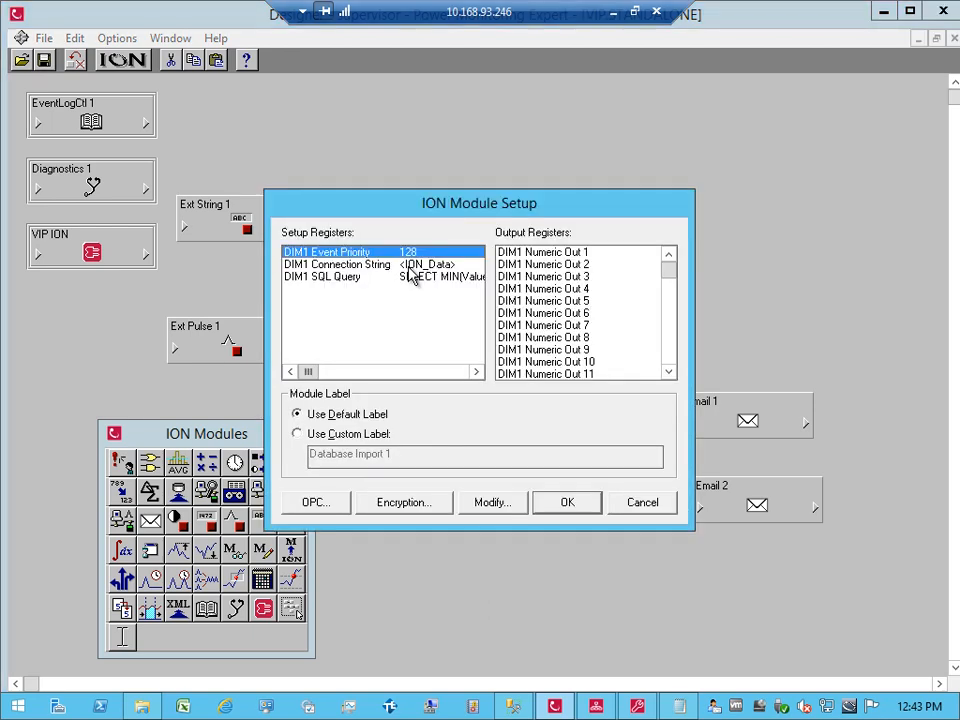
click(642, 503)
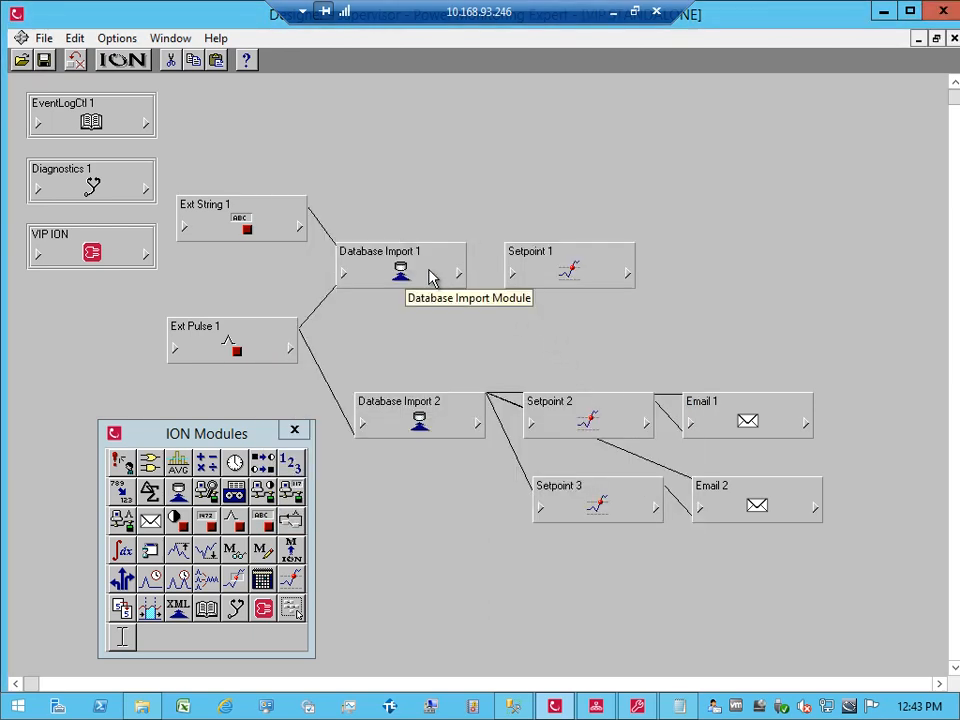
click(458, 272)
click(430, 222)
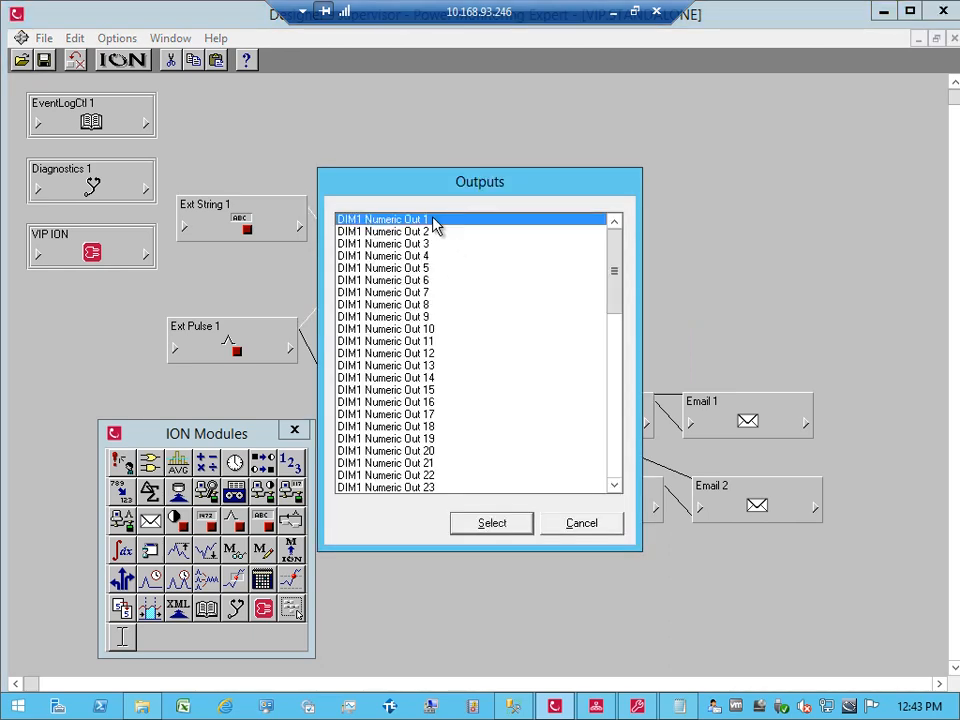
click(428, 233)
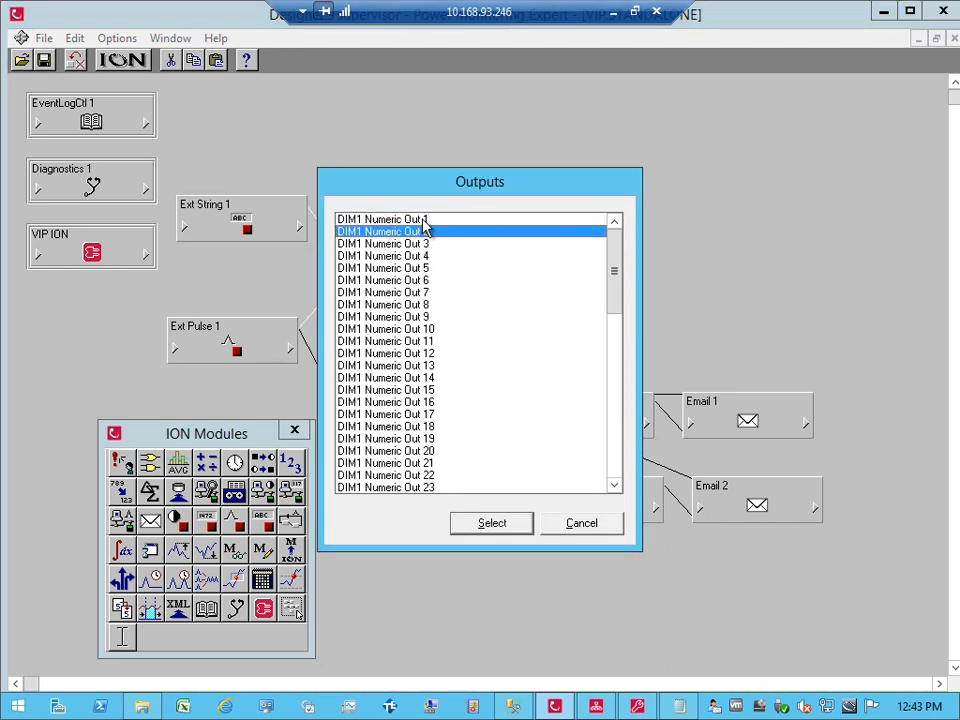
double_click(425, 231)
click(516, 280)
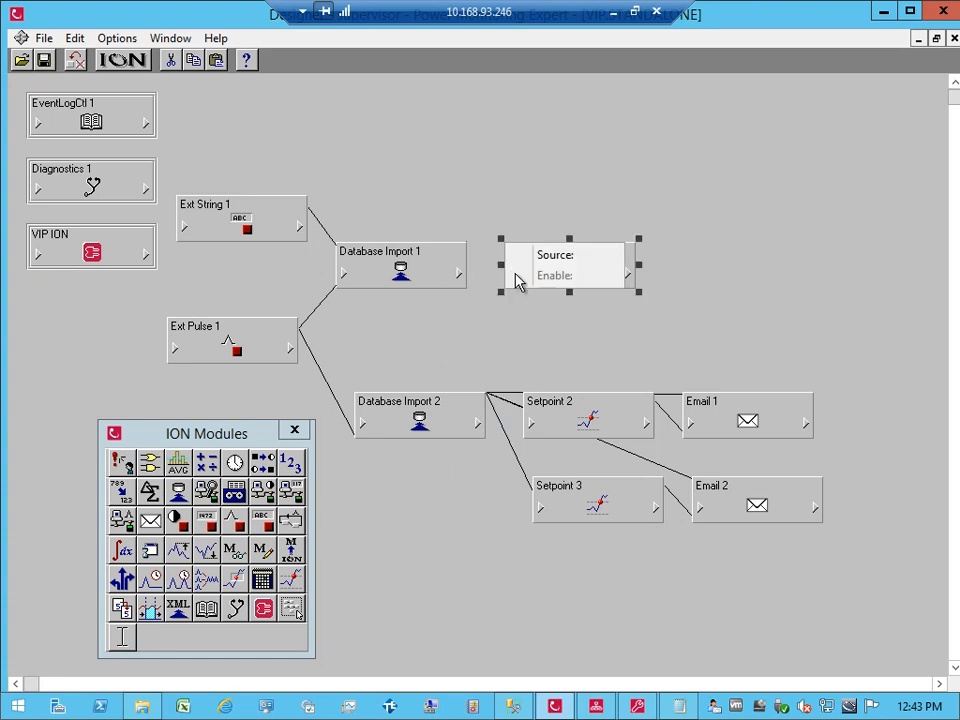
click(540, 260)
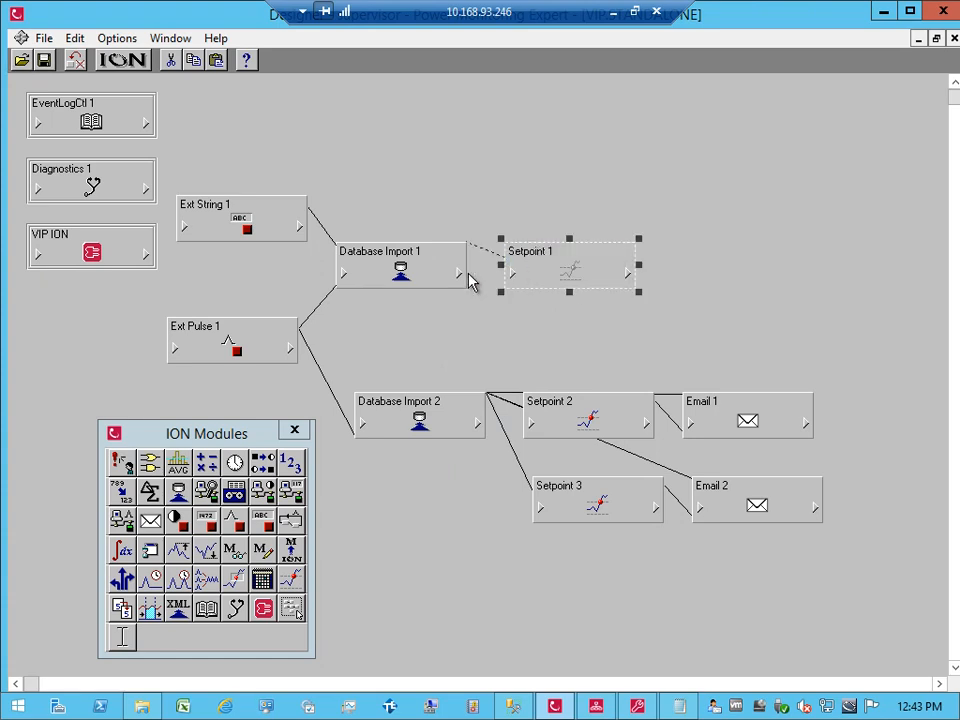
Step: Set Setpoint 1's high and low limits to 92 with LessThan evaluation mode
double_click(534, 272)
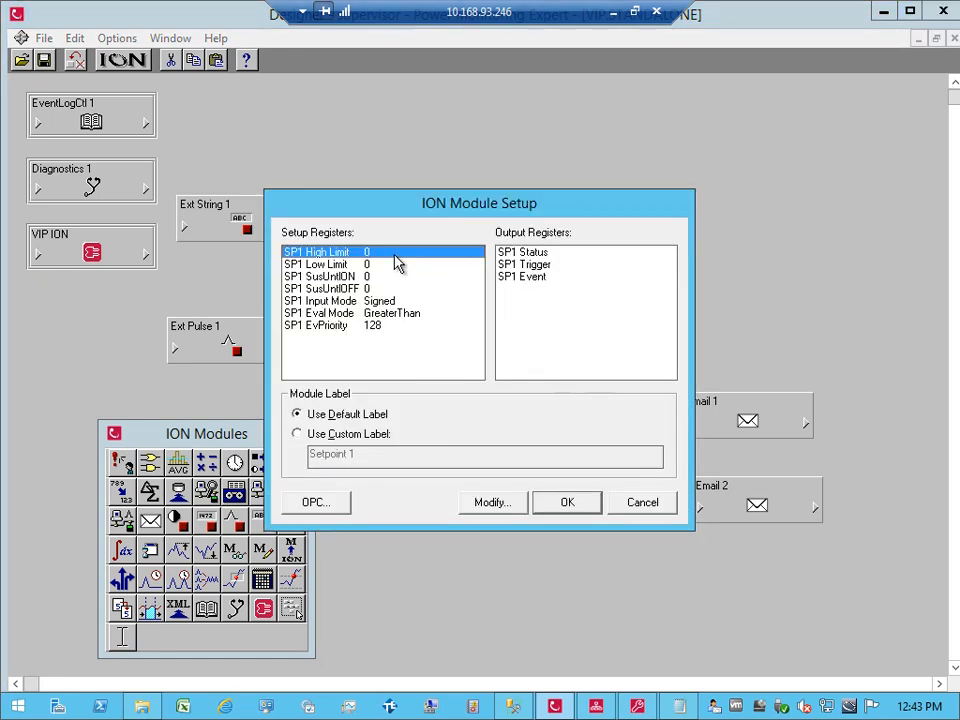
double_click(398, 254)
text(92)
key(Return)
double_click(393, 266)
text(92)
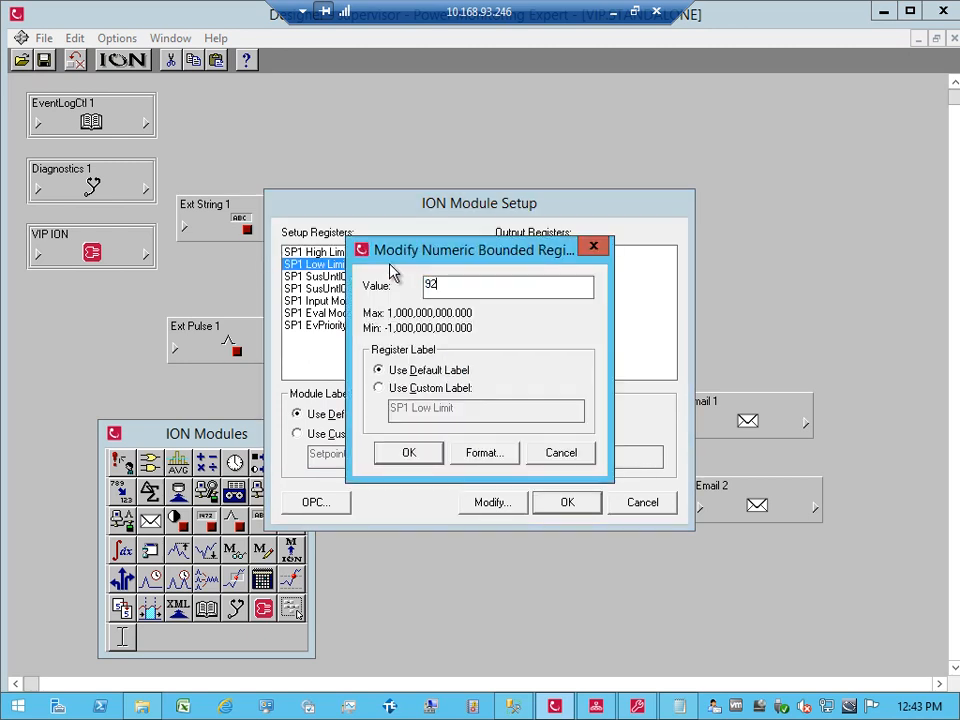
click(424, 455)
double_click(396, 313)
click(397, 305)
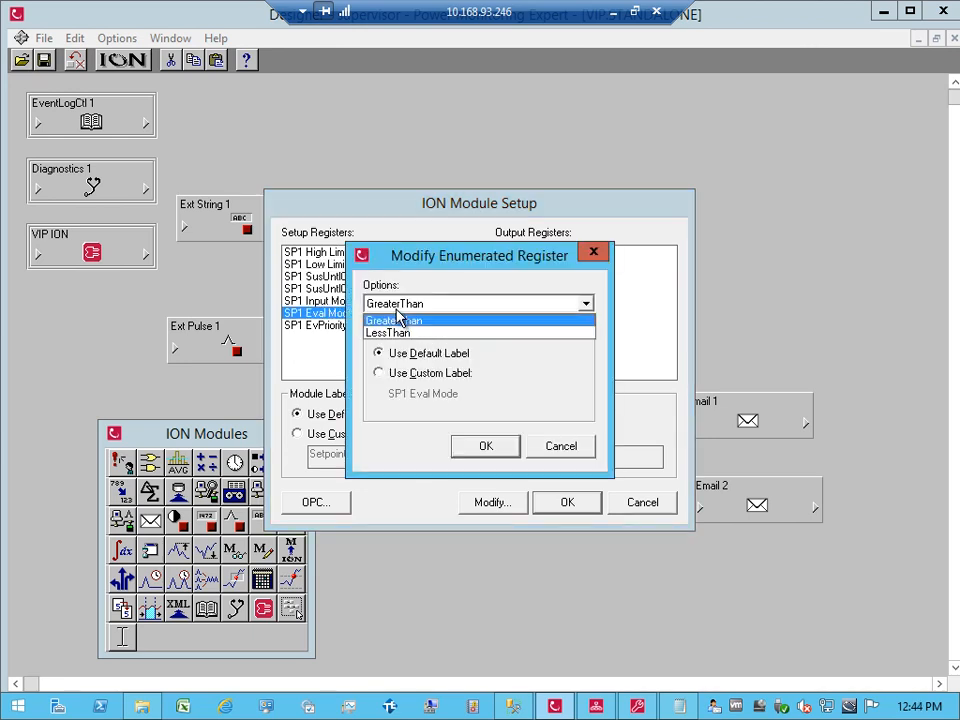
click(392, 333)
click(485, 446)
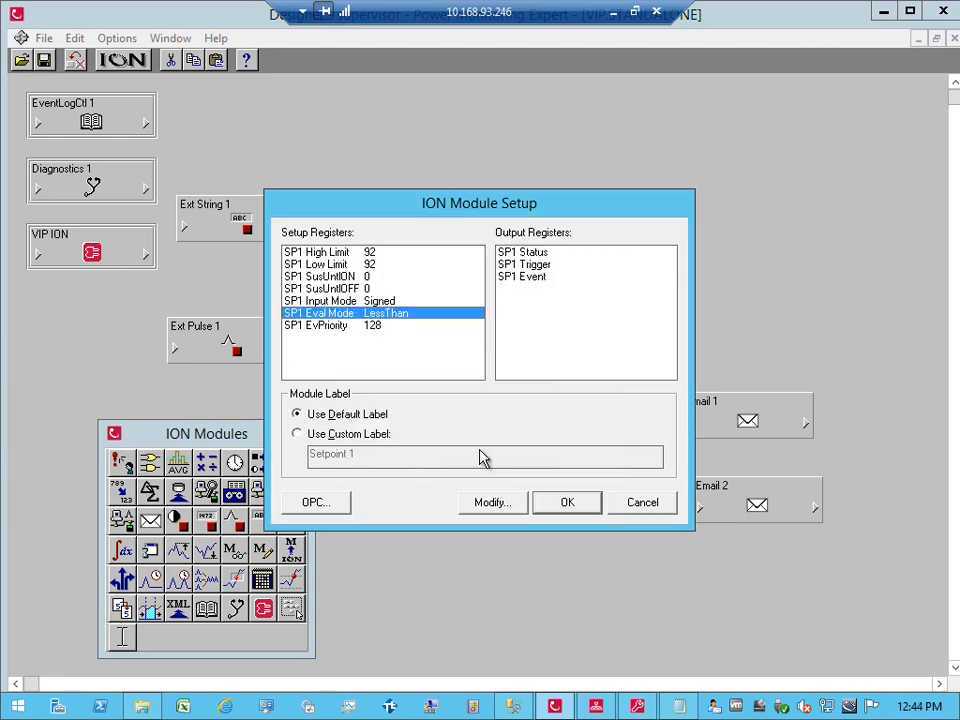
click(560, 504)
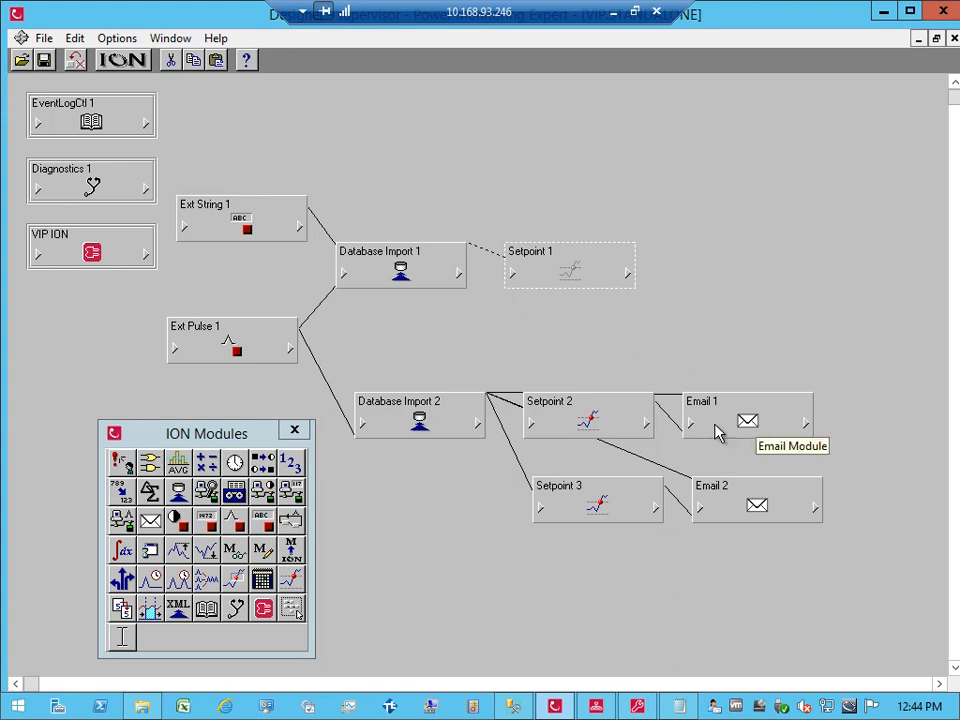
Step: Add Email 3 beside Setpoint 1 and link SP1 Trigger to its Trigger input
click(152, 525)
drag(152, 525, 724, 262)
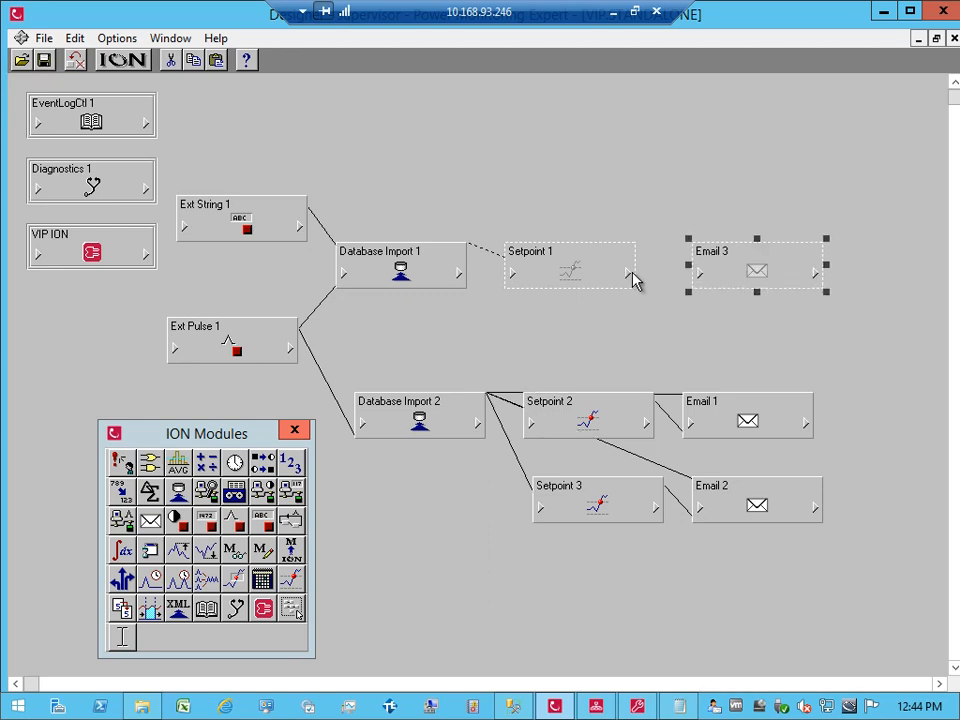
click(626, 273)
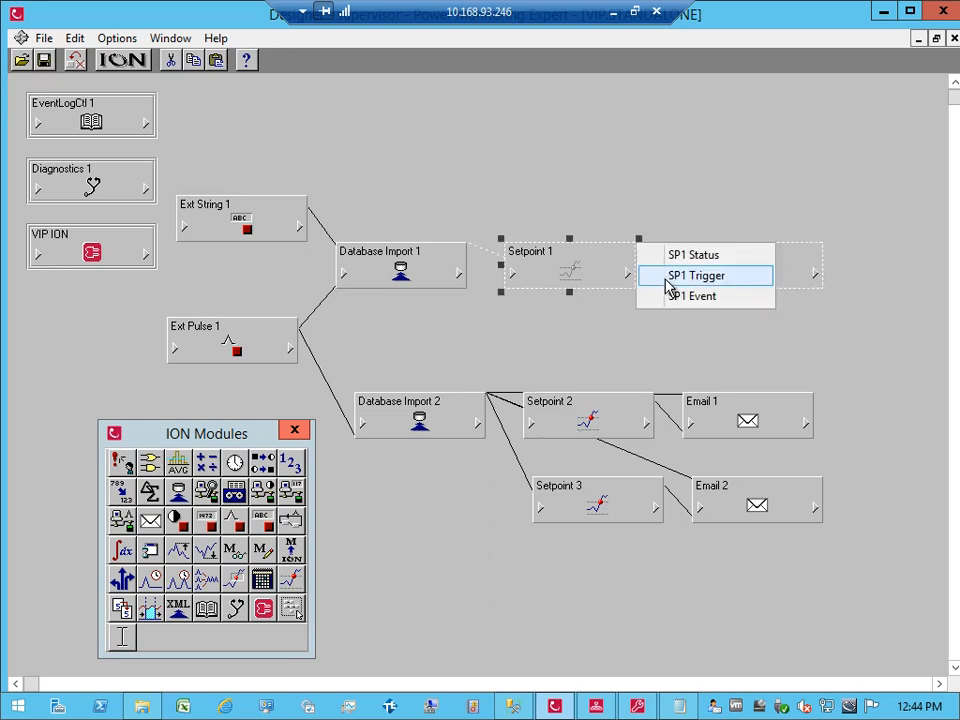
click(670, 277)
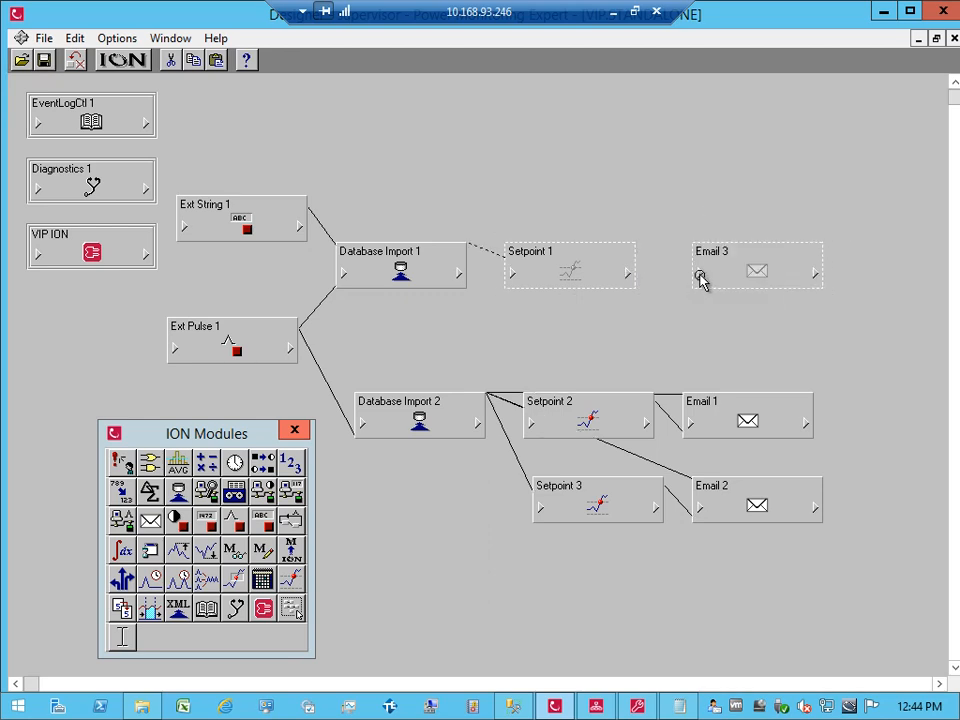
click(626, 275)
click(660, 276)
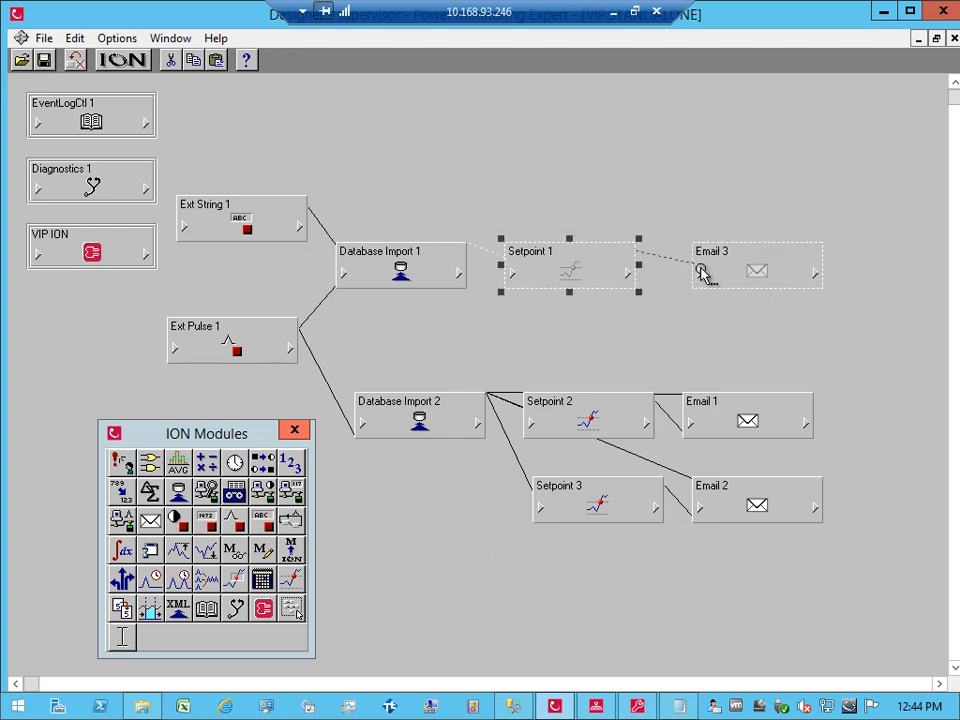
click(703, 272)
click(721, 277)
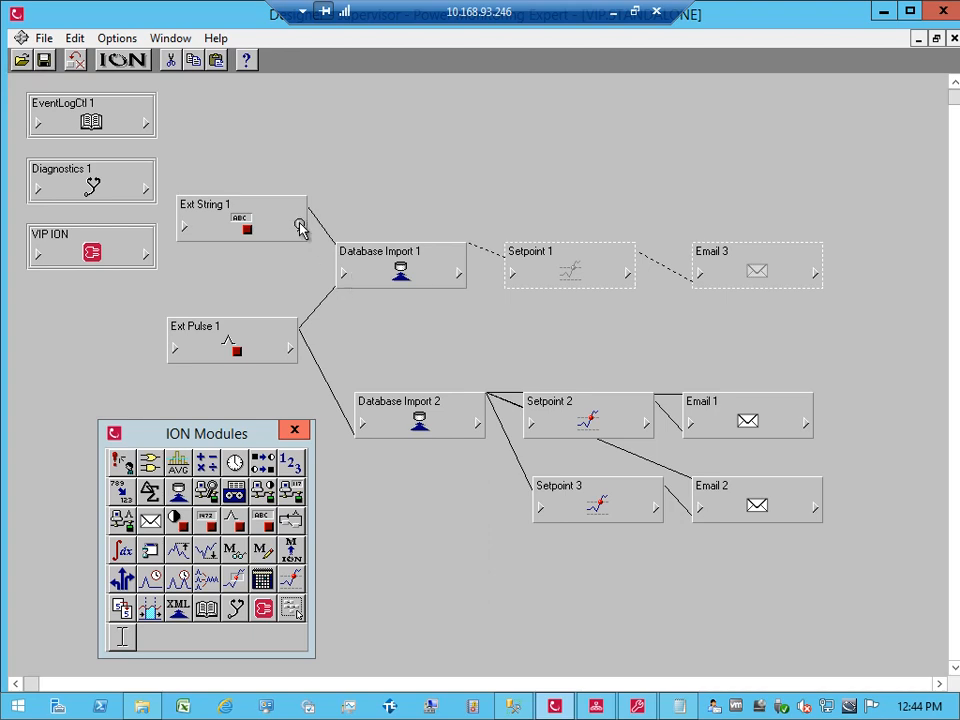
Step: Add Clock 1 above Ext Pulse 1, link CL1 New Month to DIM1 Execute Now, then open Email 3's setup
drag(243, 330, 182, 374)
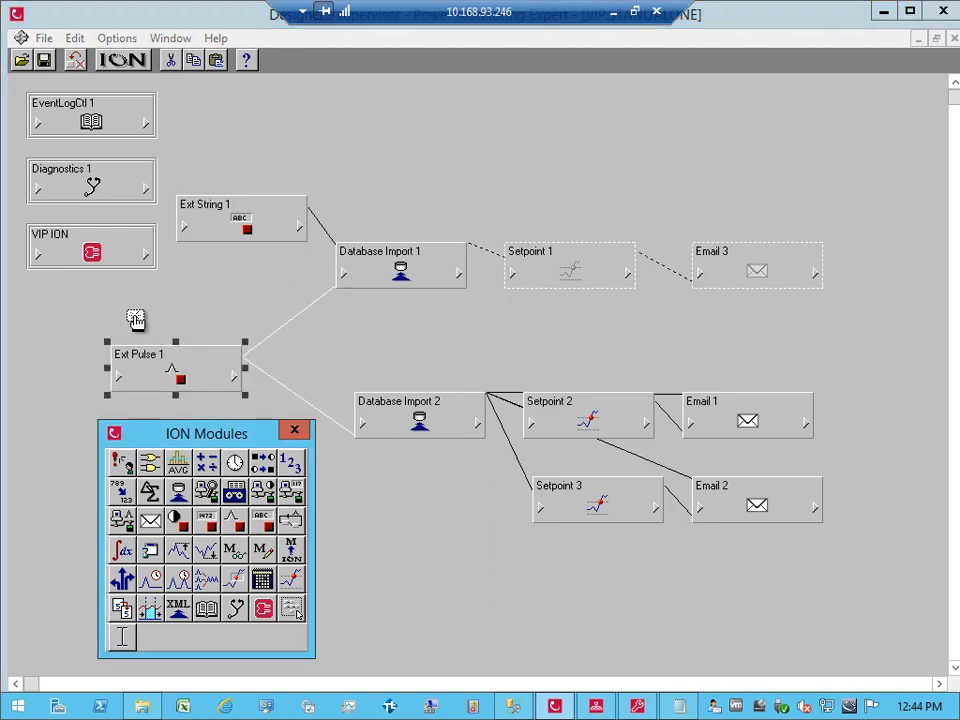
click(135, 318)
click(231, 320)
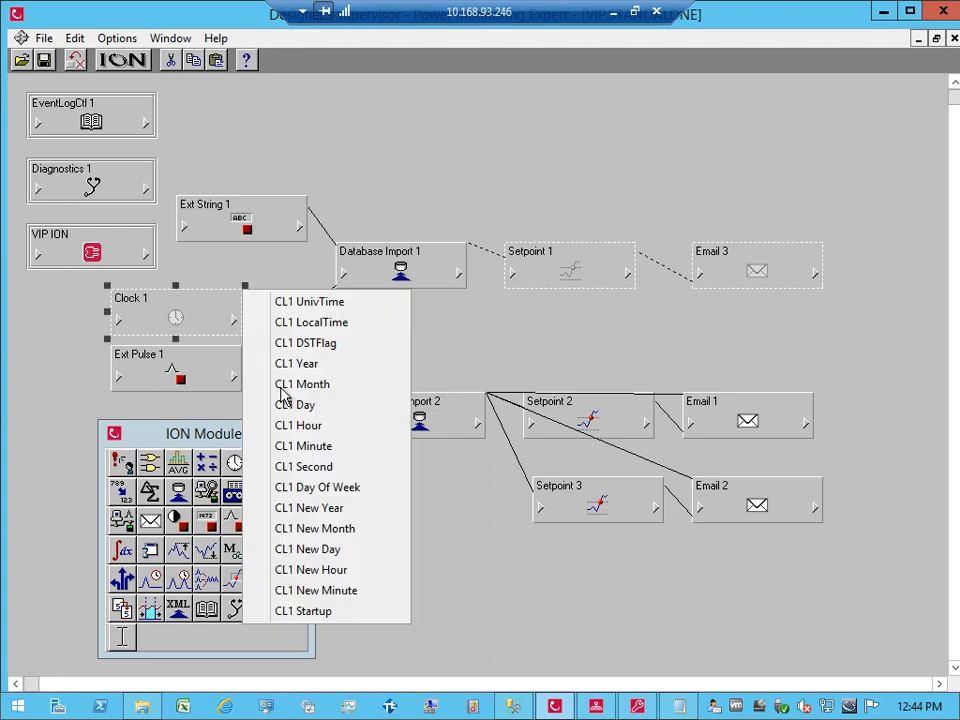
click(320, 528)
click(345, 275)
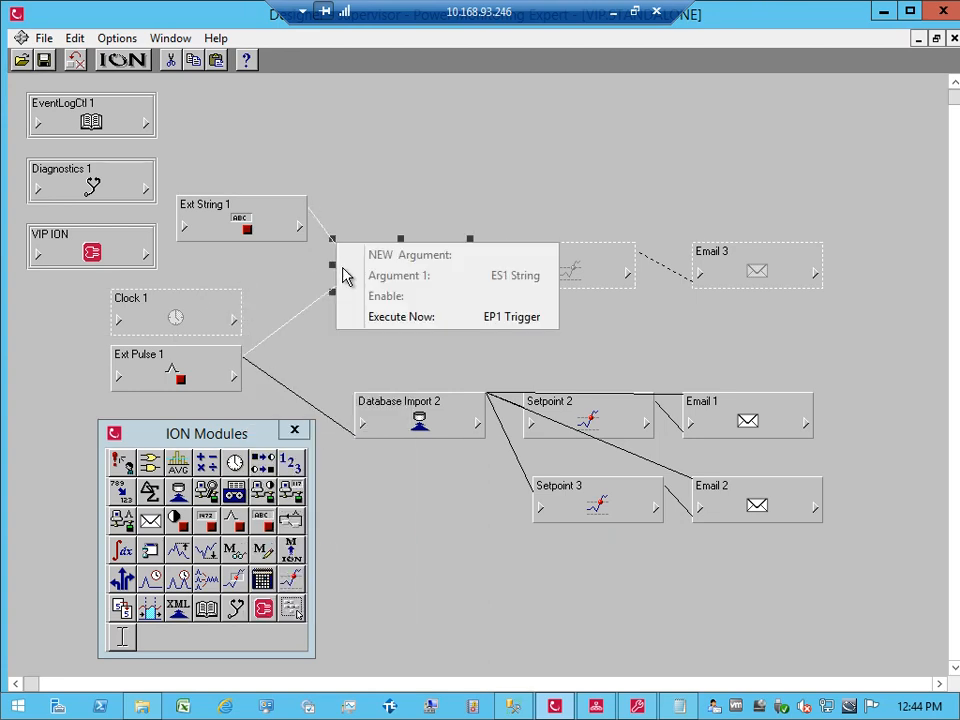
click(368, 316)
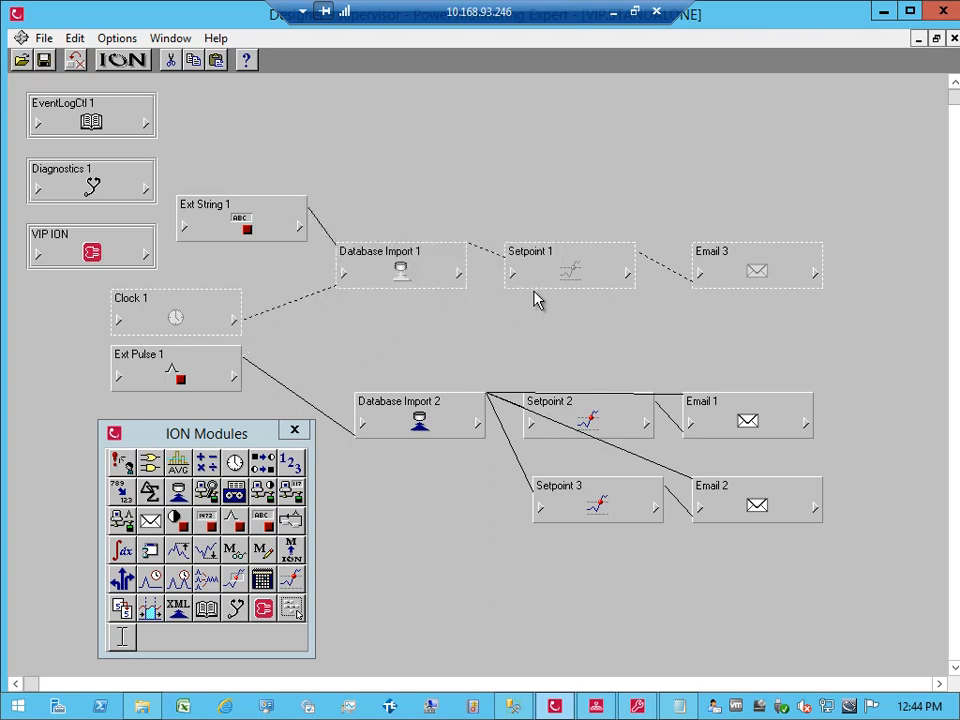
click(757, 274)
double_click(757, 274)
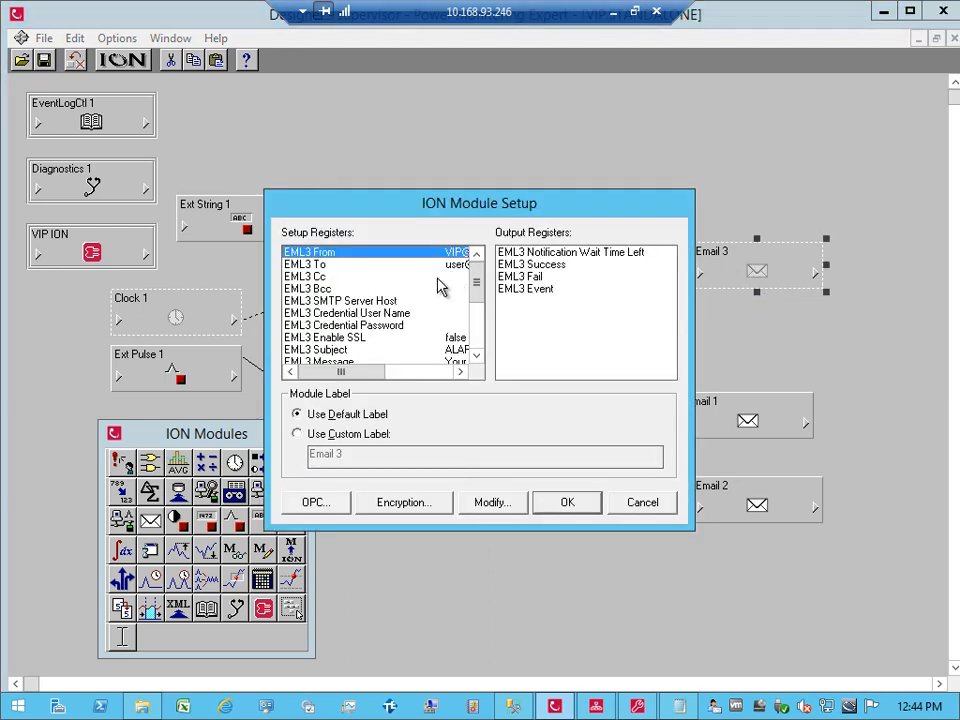
Step: Set Email 3's EML3 SMTP Server Host to 1.2.3.4
click(437, 289)
double_click(436, 301)
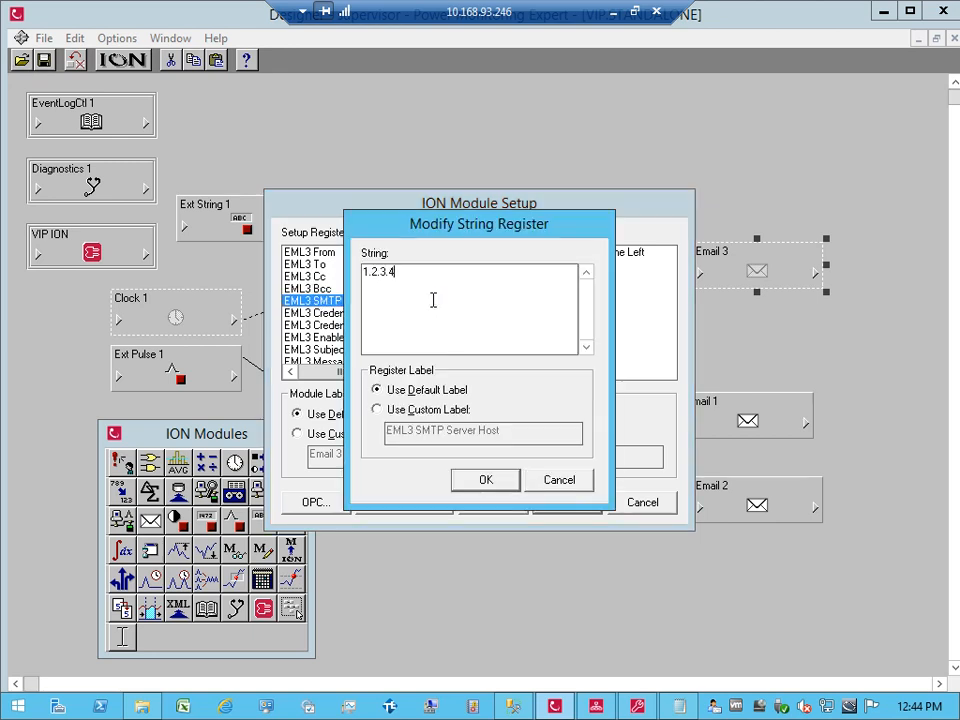
text(1.2.3.4)
key(Return)
Step: Paste the Keating Building poor power factor line from Notepad into EML3 Subject
click(439, 350)
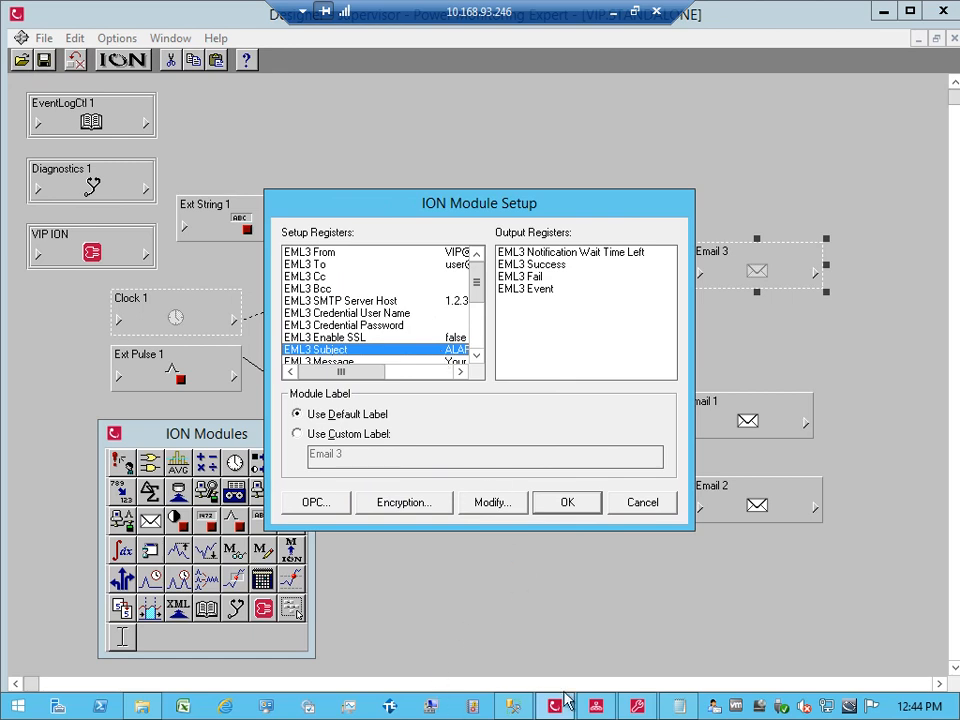
click(681, 708)
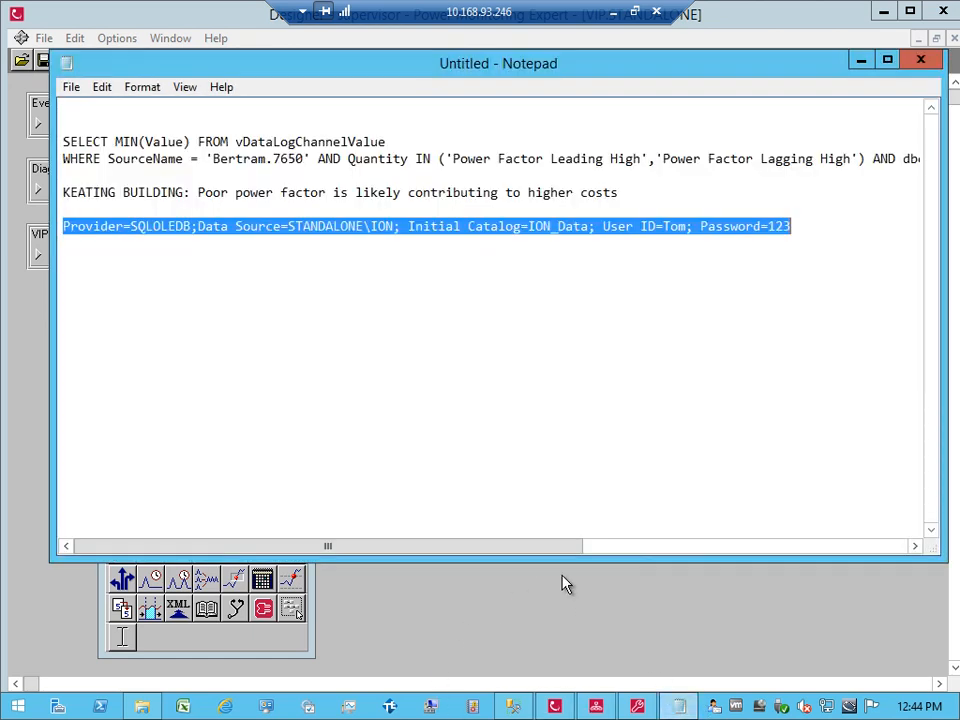
click(190, 210)
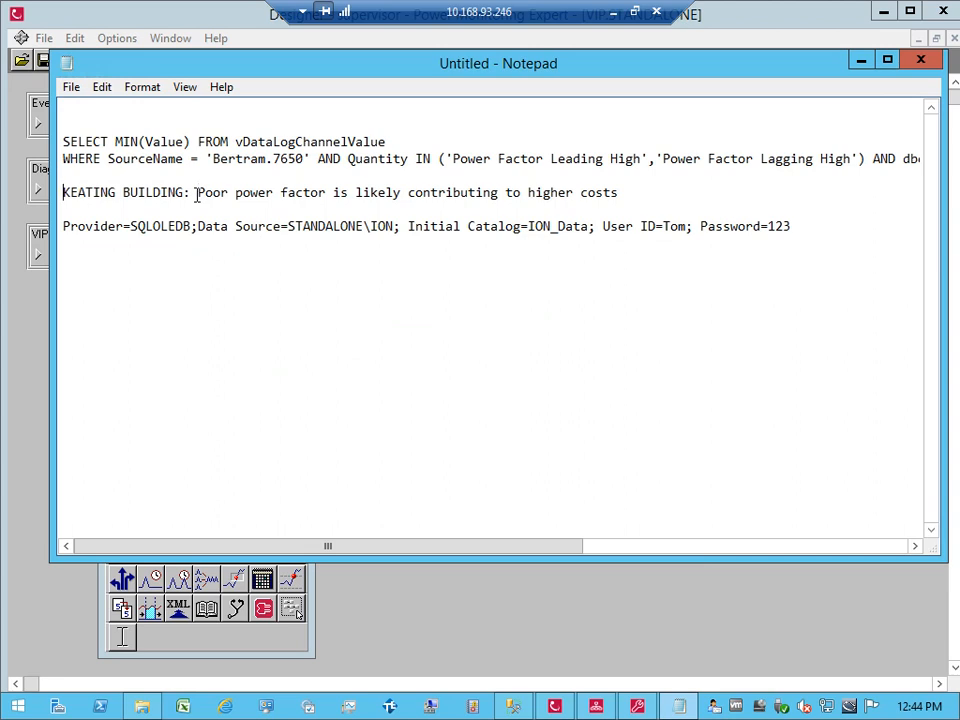
key(shift+End)
key(ctrl+c)
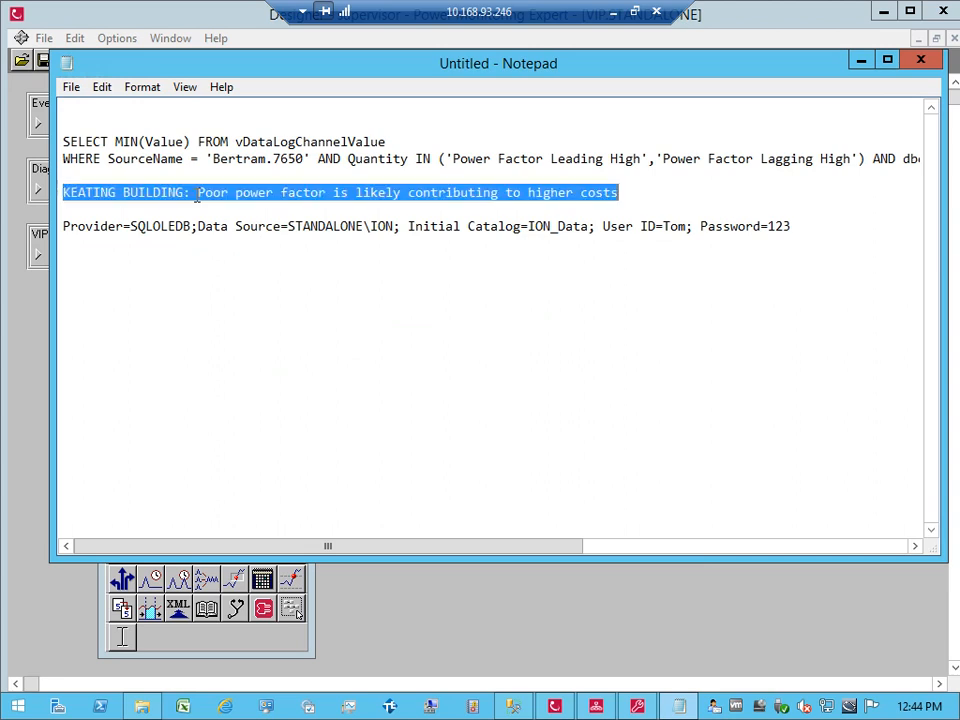
click(386, 630)
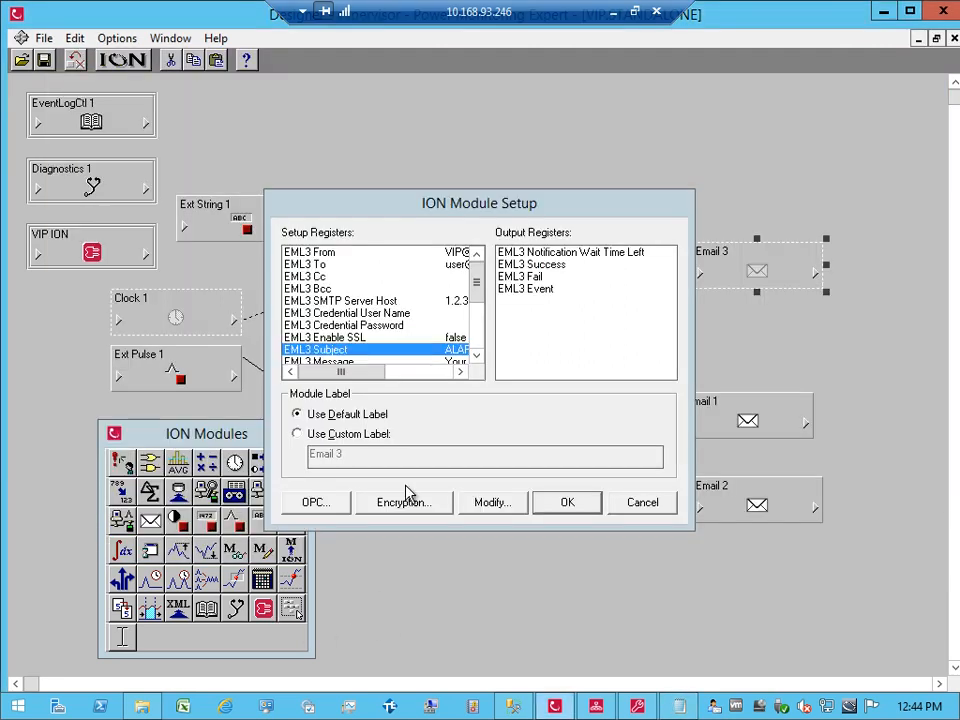
double_click(408, 346)
key(ctrl+v)
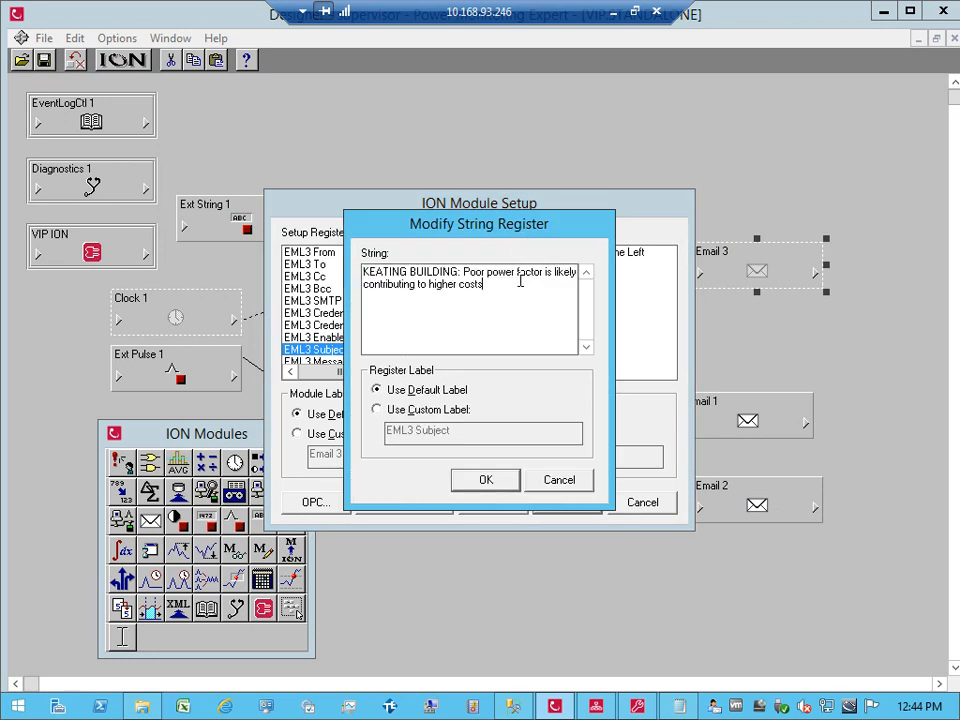
click(505, 486)
drag(480, 292, 480, 316)
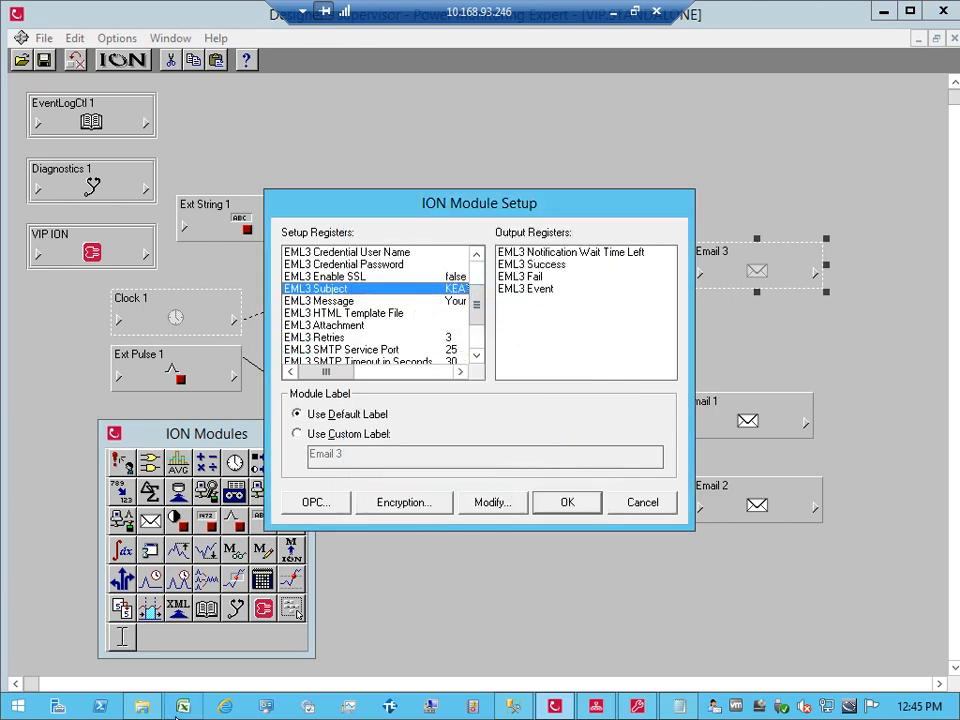
Step: View Reliability_PowerFactor.html from the VIP.STANDALONE folder in Internet Explorer
click(140, 706)
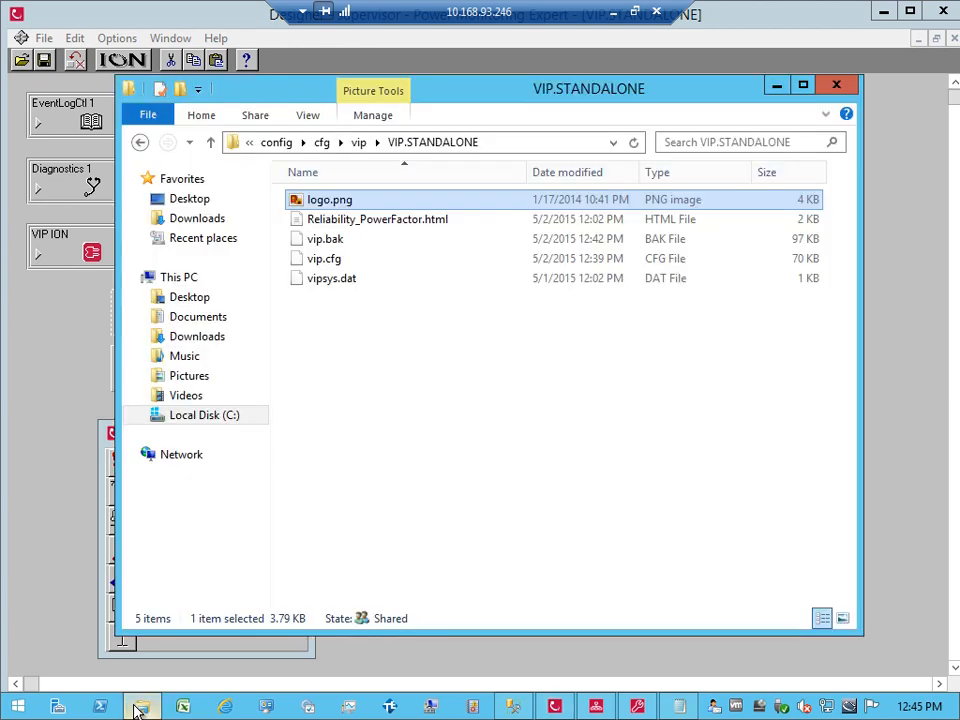
click(372, 224)
click(375, 224)
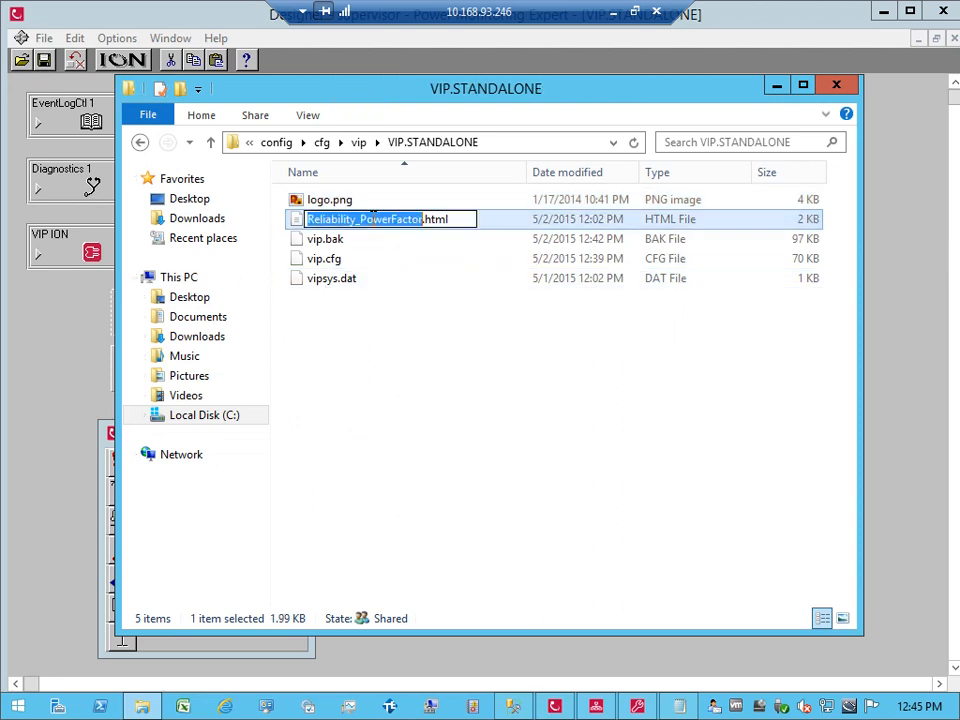
click(343, 260)
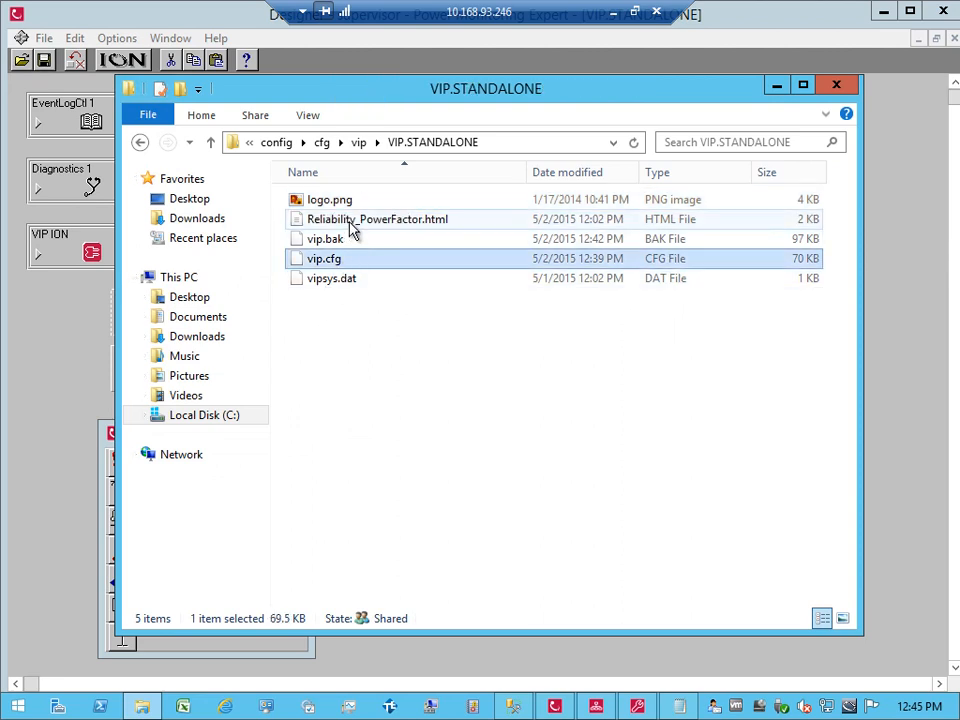
click(349, 222)
double_click(352, 226)
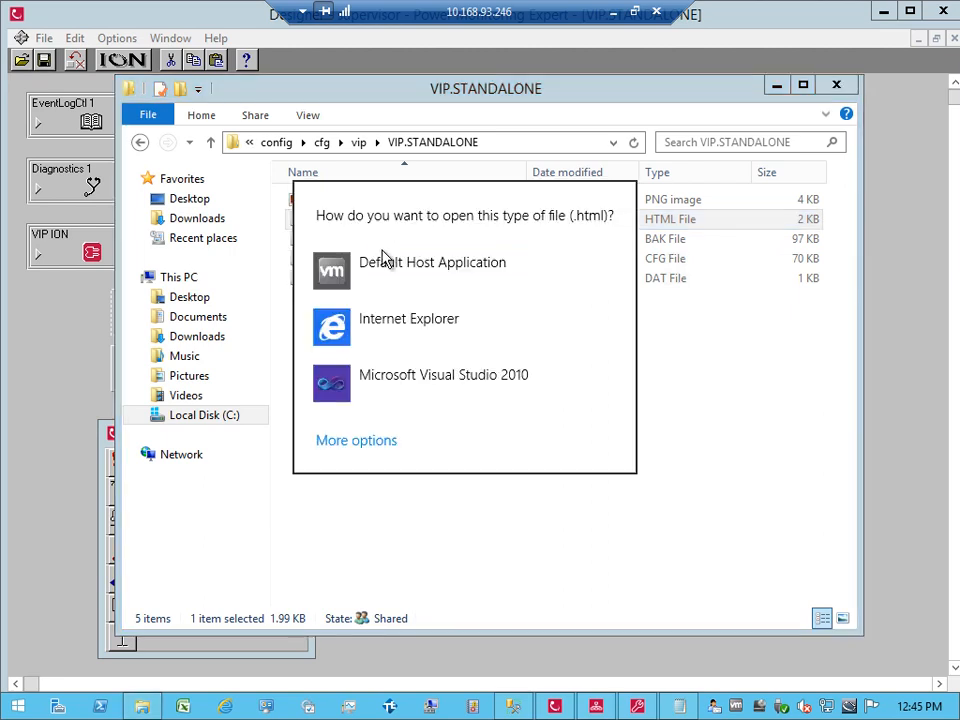
click(384, 318)
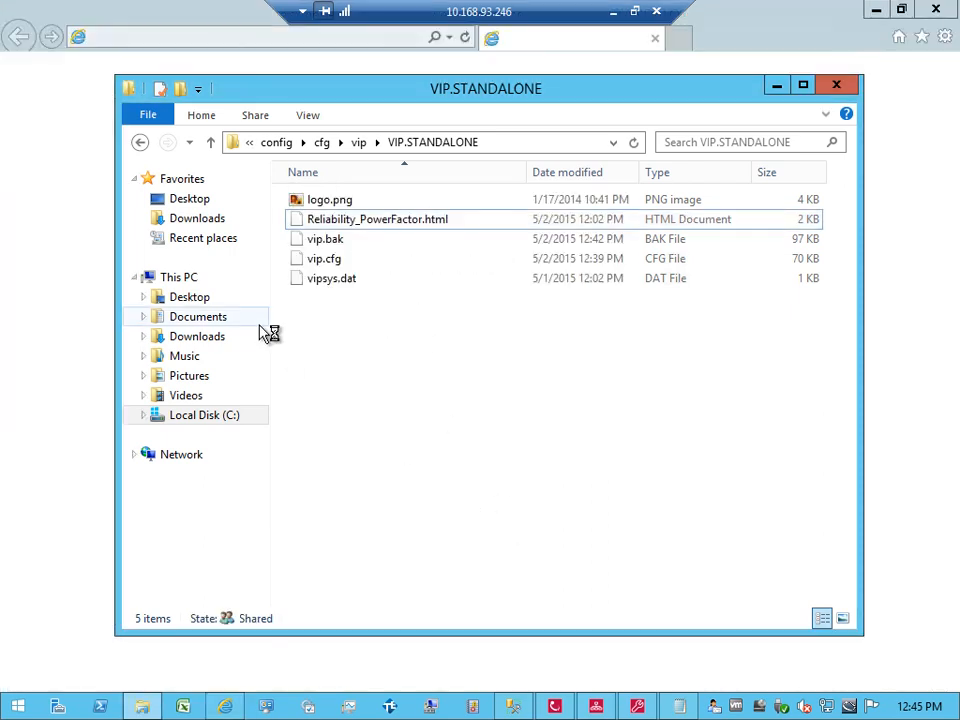
Step: Minimize the folder window and review the 'WORST Power Factor LAST MONTH' message text
click(777, 88)
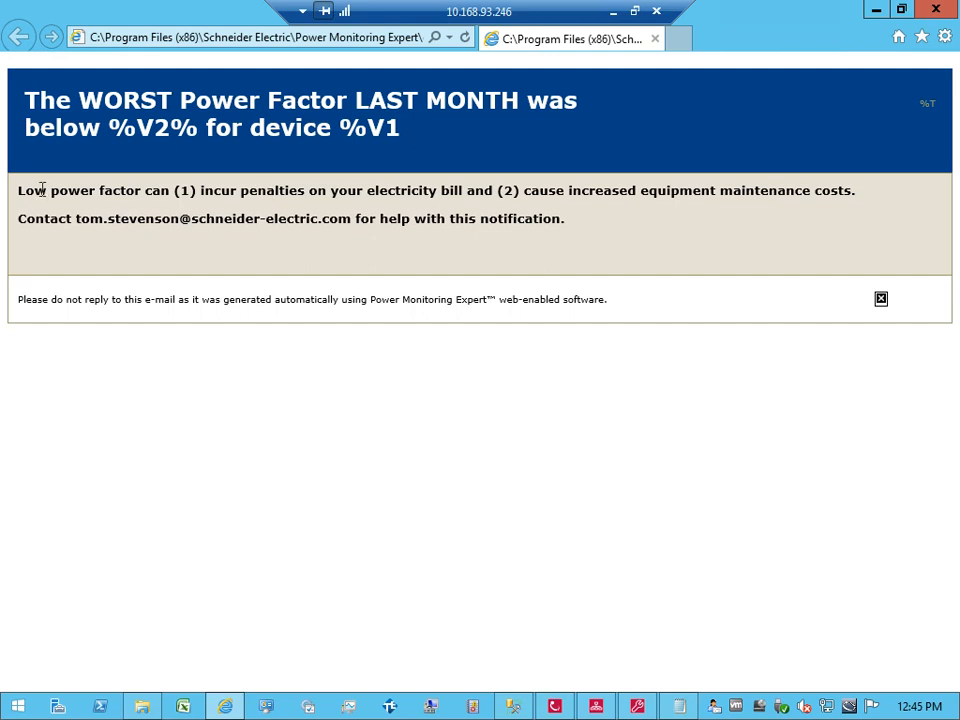
drag(18, 190, 245, 196)
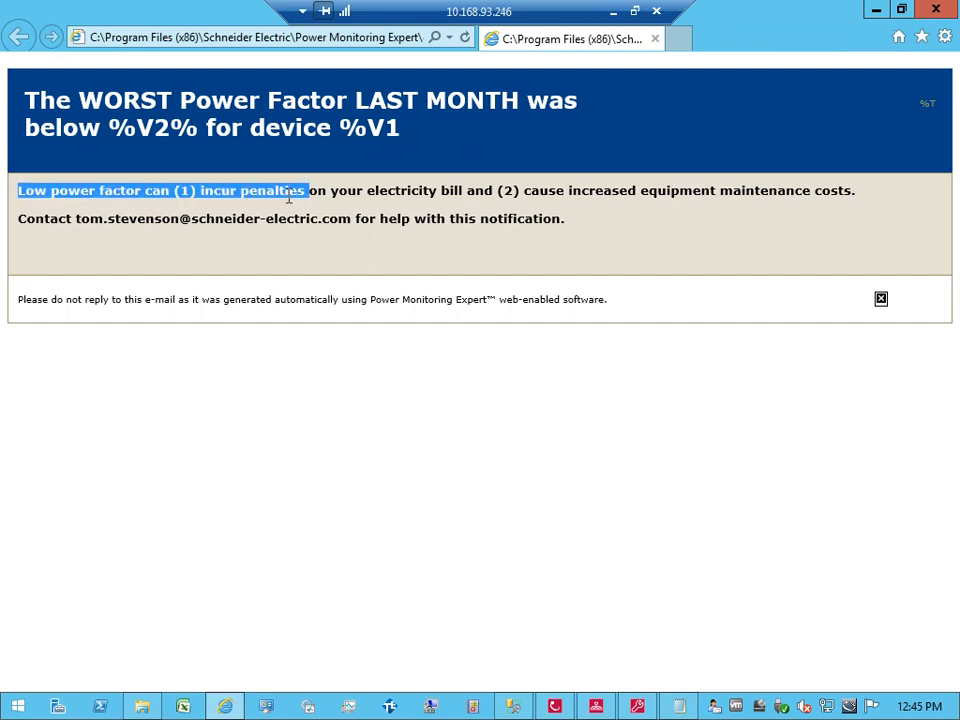
click(294, 195)
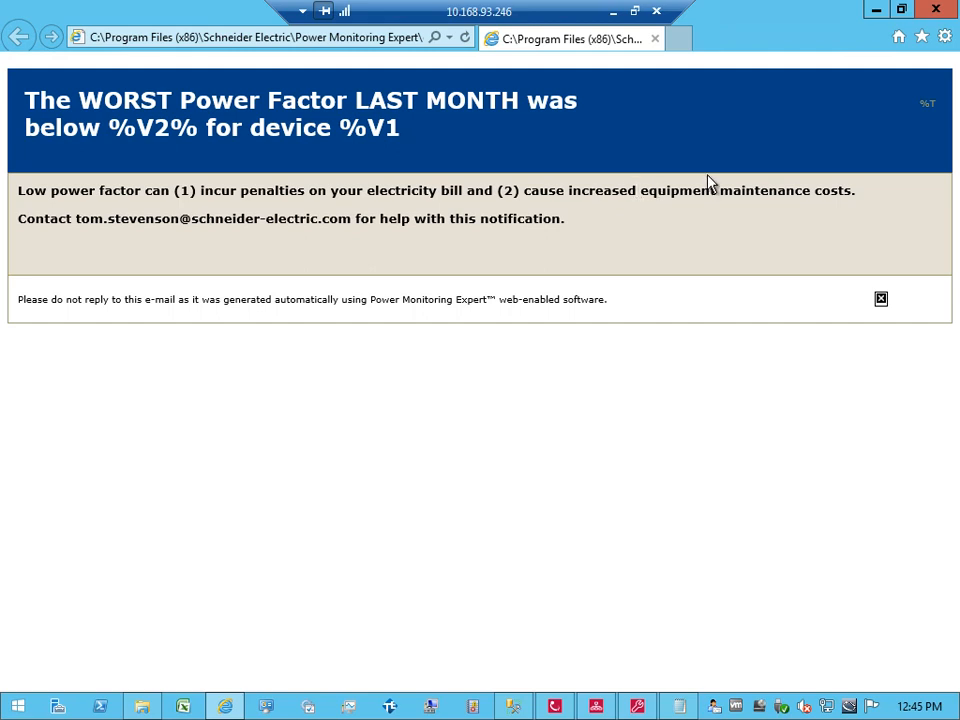
Step: Point the EML3 HTML Template File register at %VIPDIR%\Reliability_PowerFactor.html and apply Email 3's setup
click(656, 40)
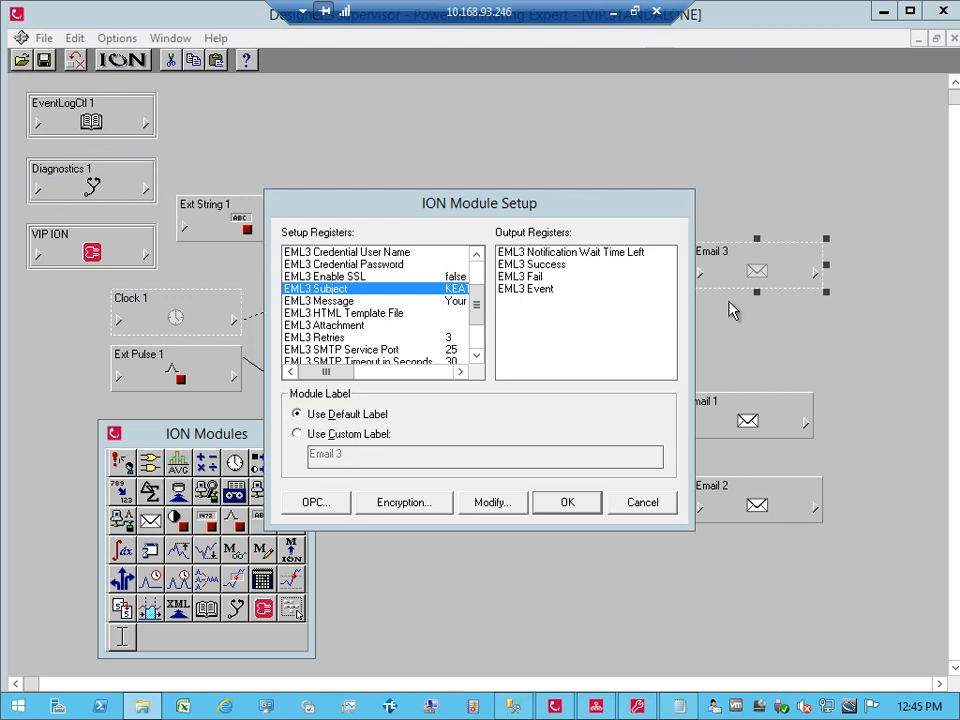
drag(475, 304, 476, 323)
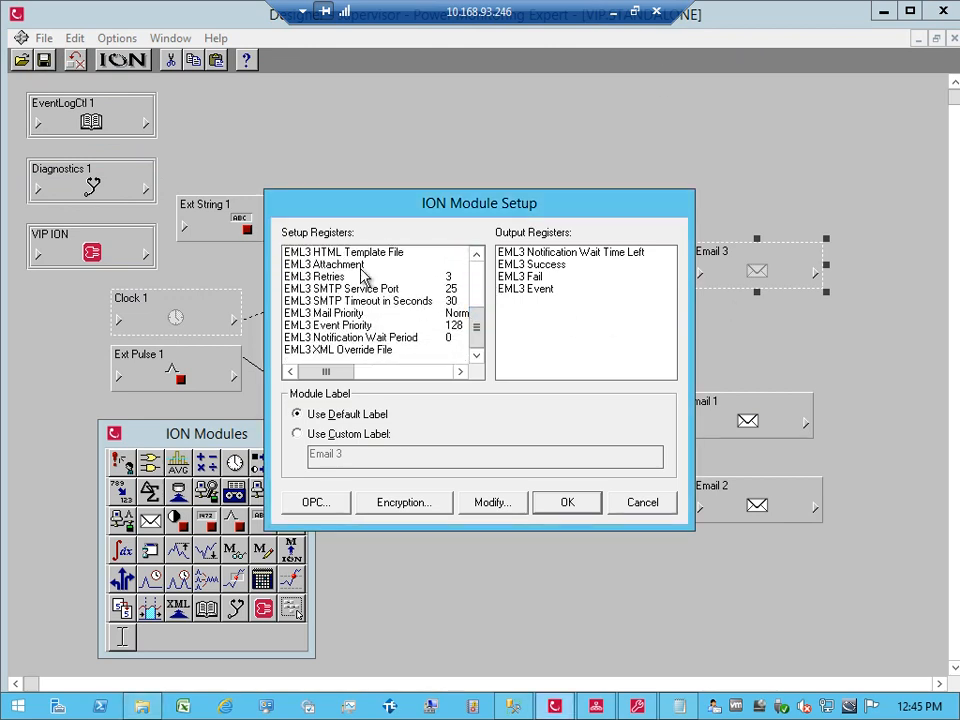
double_click(363, 254)
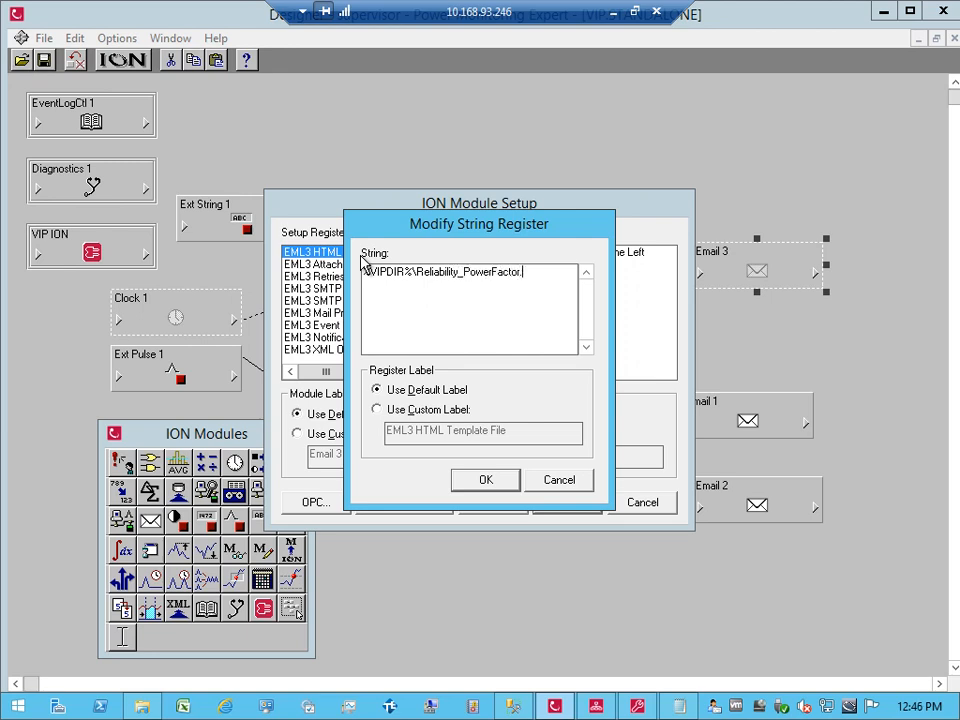
click(496, 488)
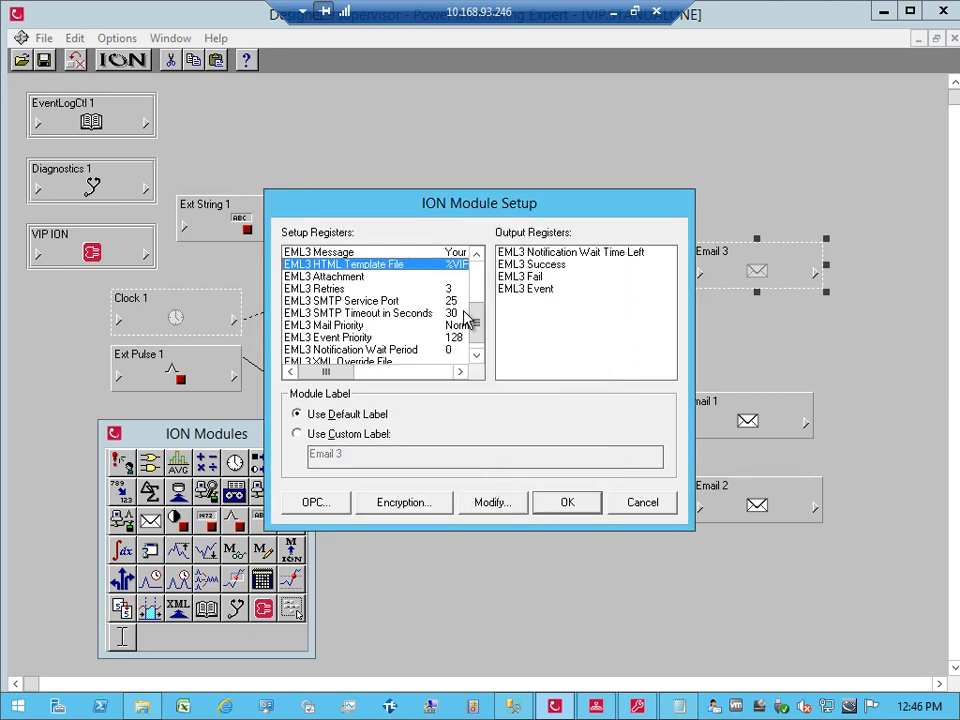
drag(477, 325, 477, 305)
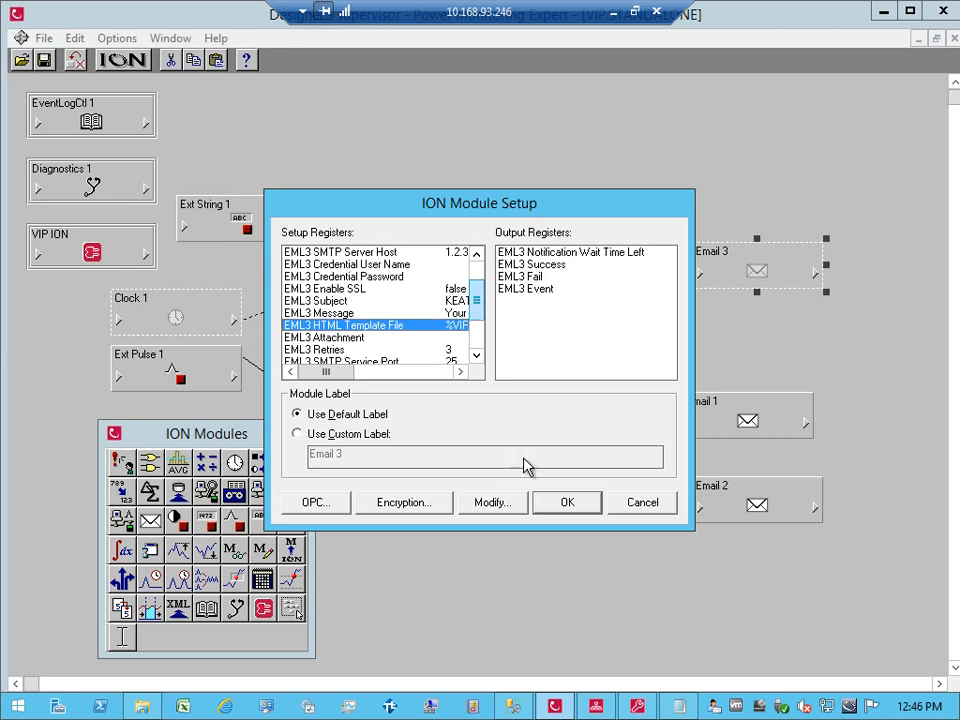
click(542, 502)
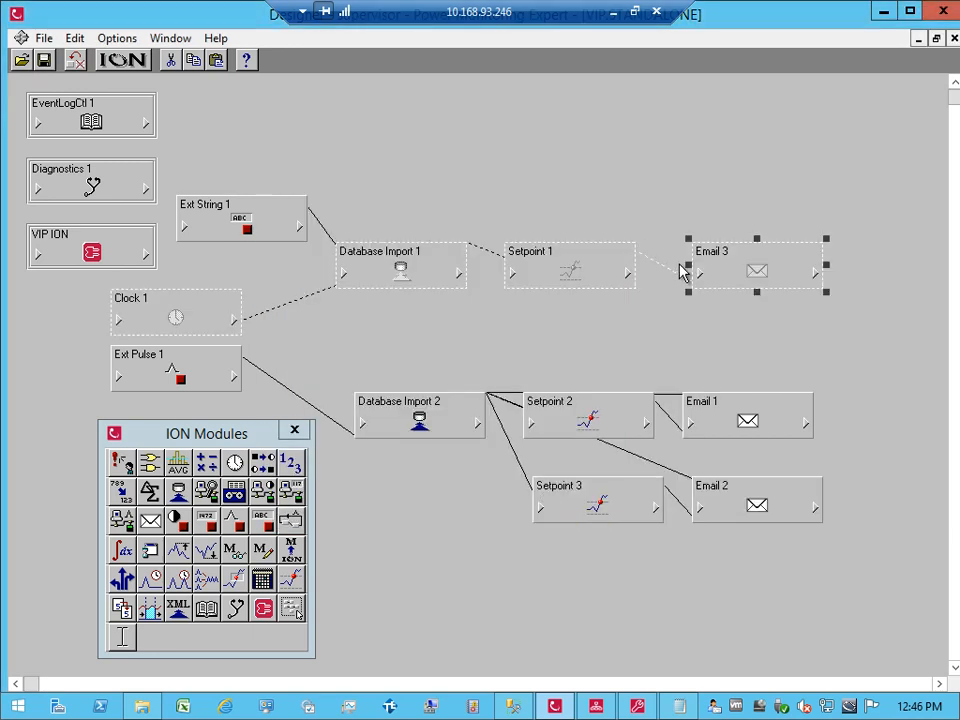
Step: Link Ext String 1's ES1 String output to a new source input on Email 3
click(699, 273)
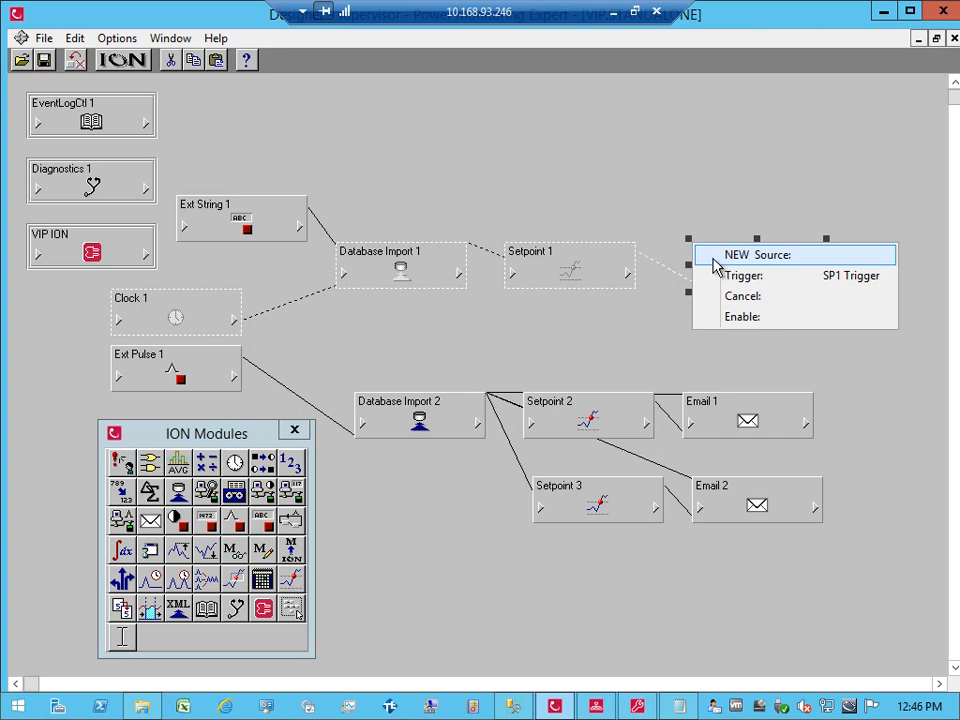
click(713, 259)
click(299, 226)
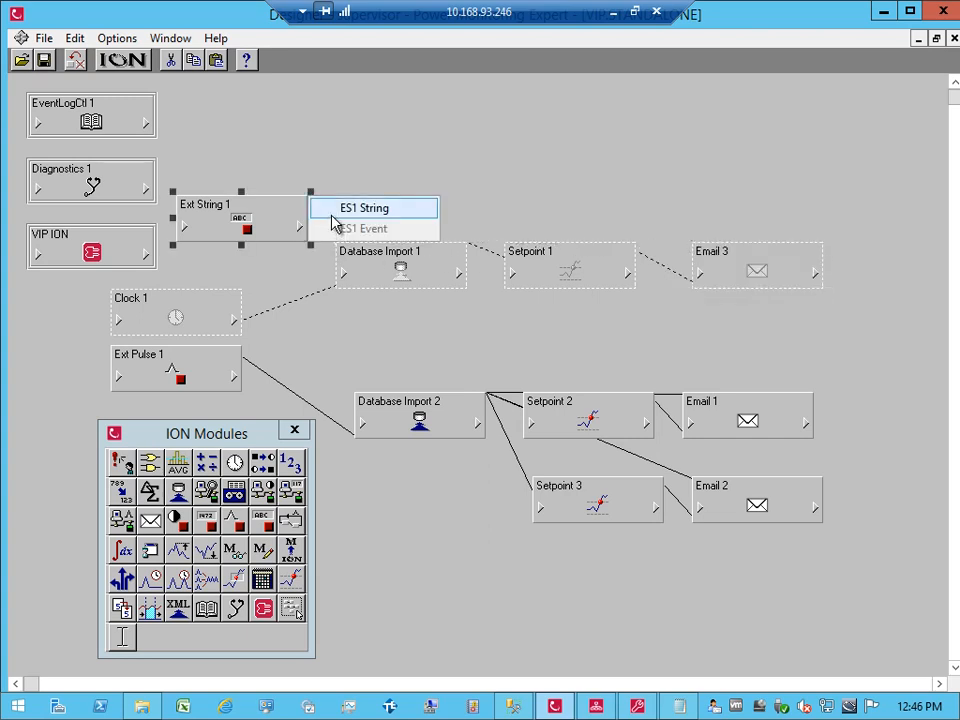
click(333, 212)
Step: Link a Database Import 1 output as another new Email 3 source and save the diagram
click(699, 273)
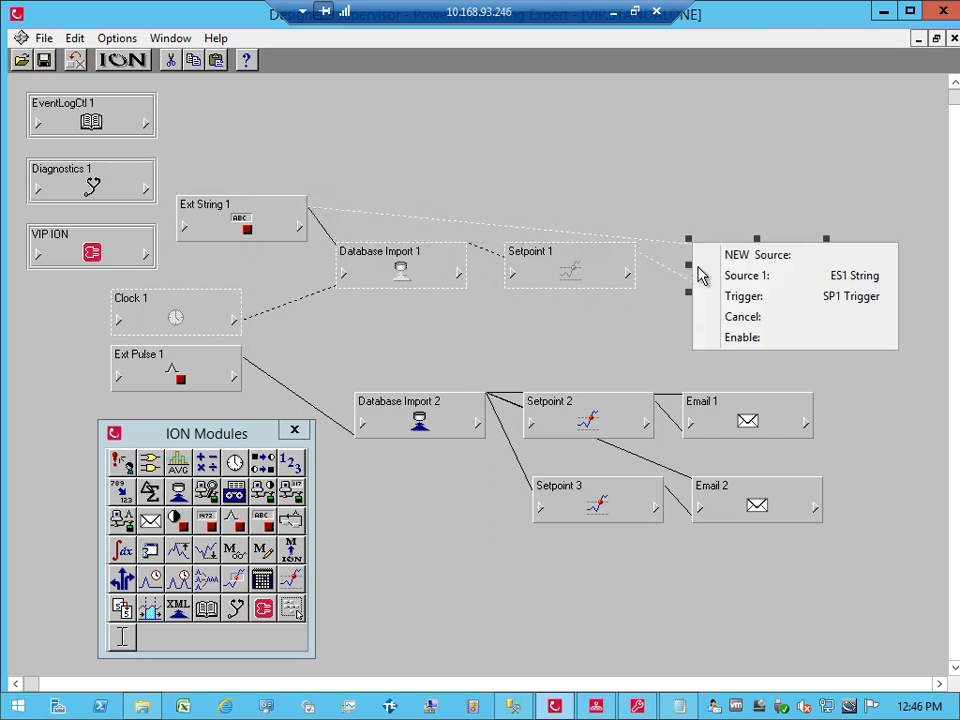
click(713, 257)
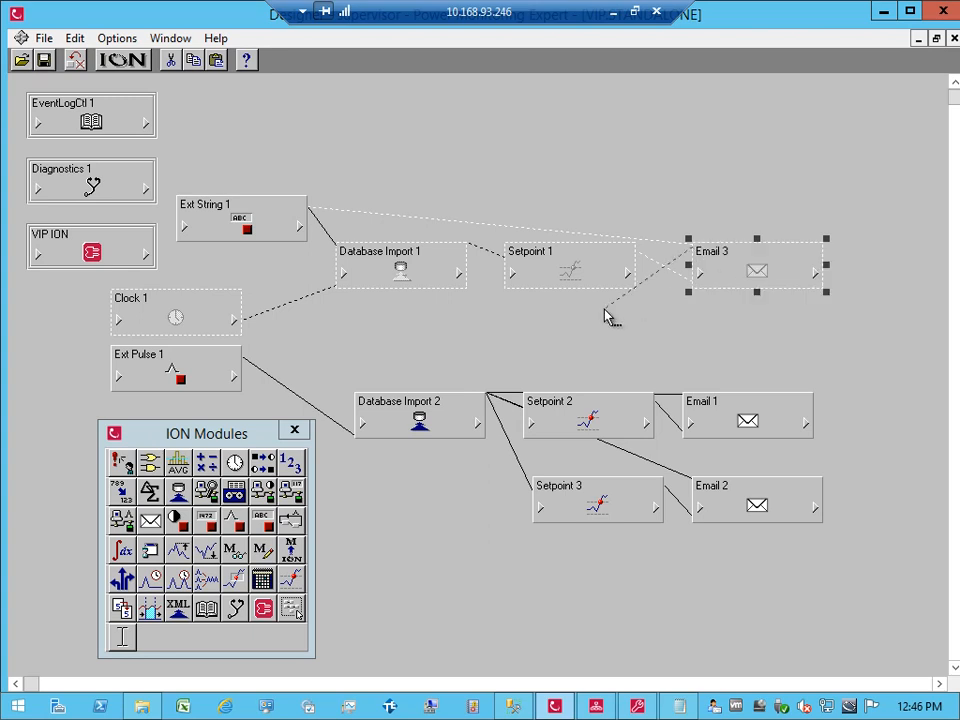
click(457, 273)
double_click(435, 220)
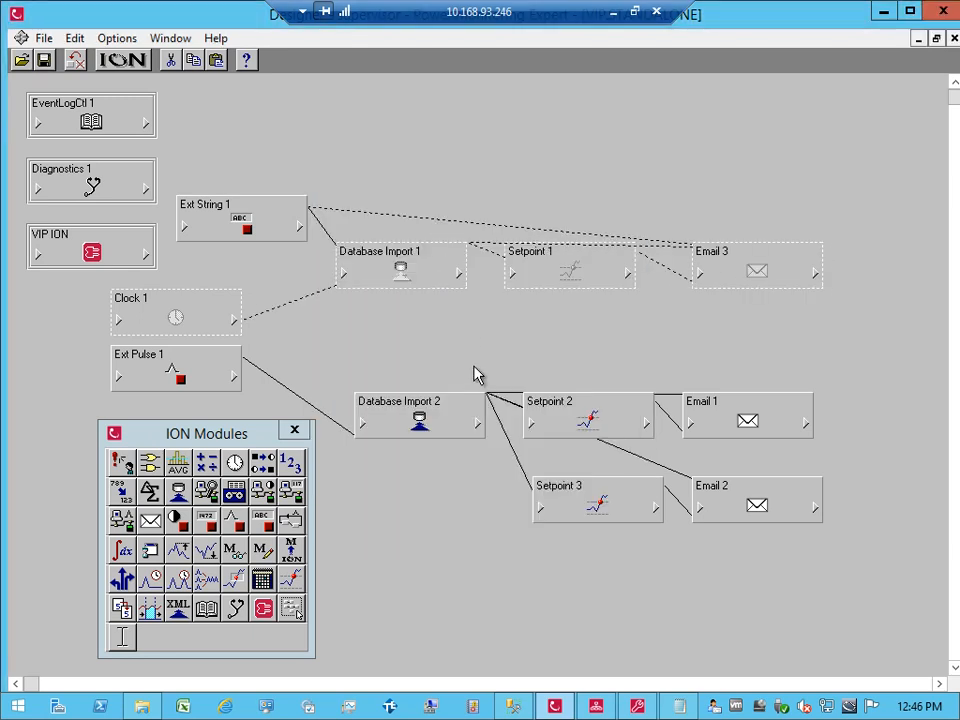
key(ctrl+s)
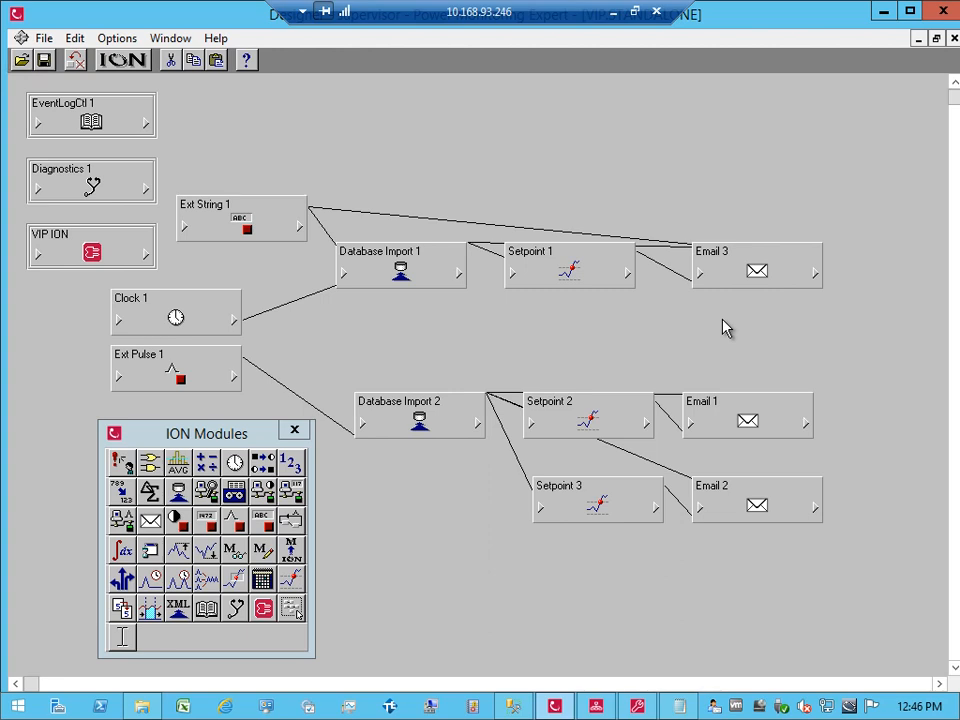
Step: Change the ES1 String value from Bertram.7650 to Keating.7650 and confirm the change
click(596, 707)
double_click(248, 229)
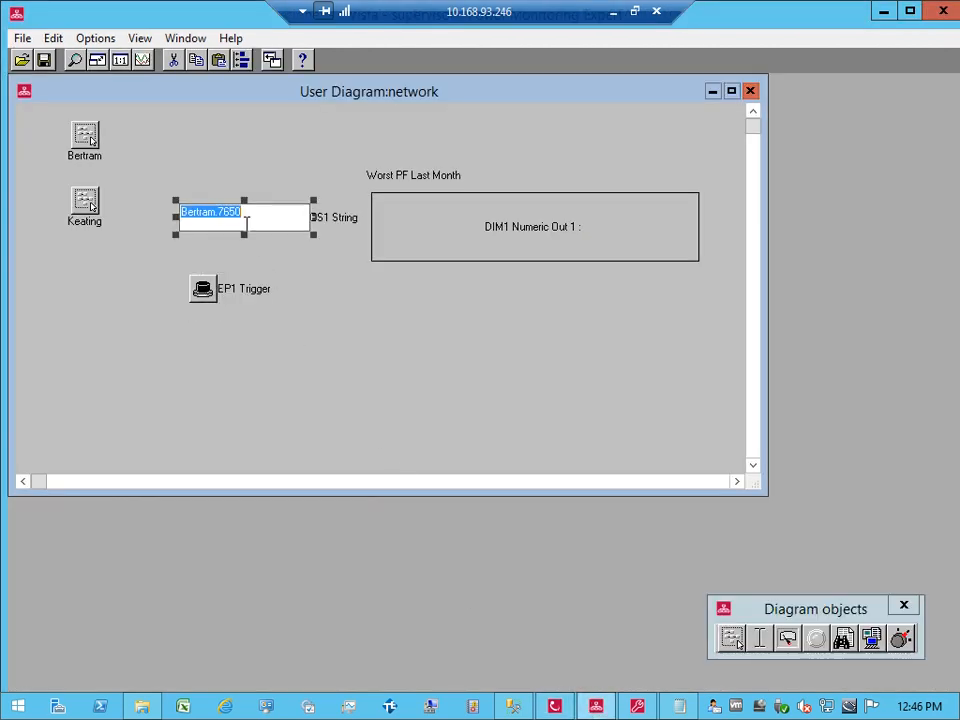
click(219, 214)
key(BackSpace)
key(BackSpace)
key(BackSpace)
key(BackSpace)
key(BackSpace)
key(BackSpace)
key(BackSpace)
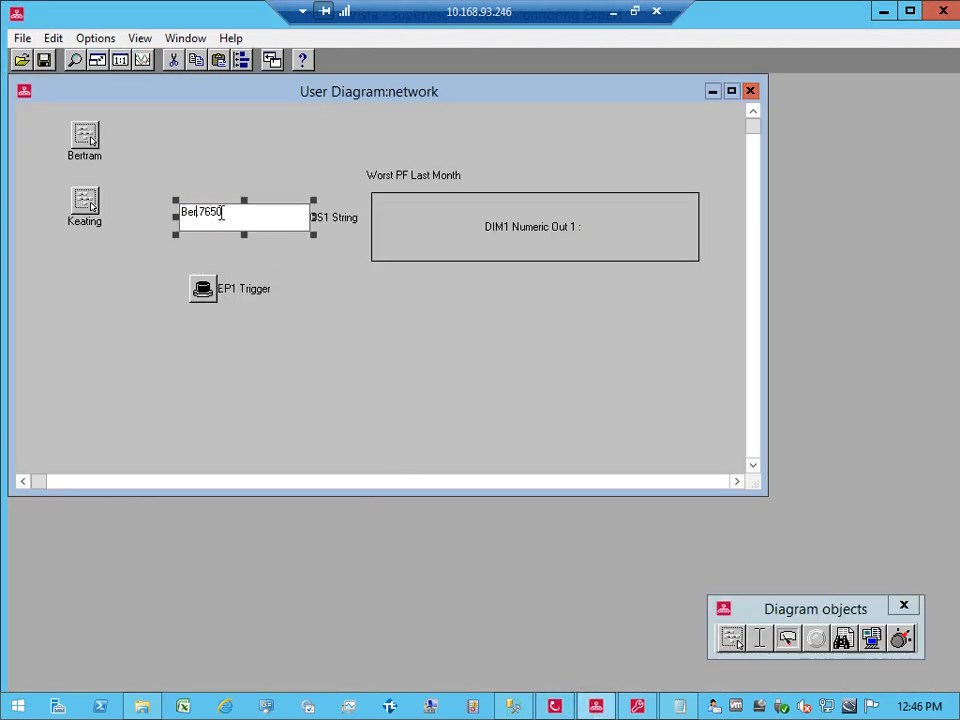
text(Keating)
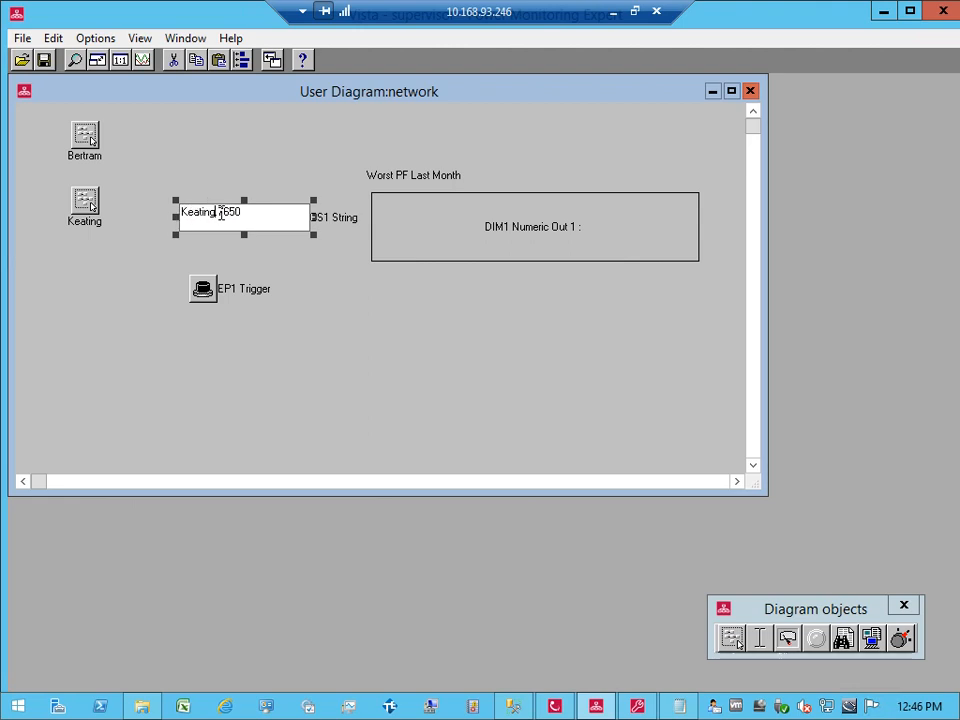
key(Return)
key(Left)
key(Return)
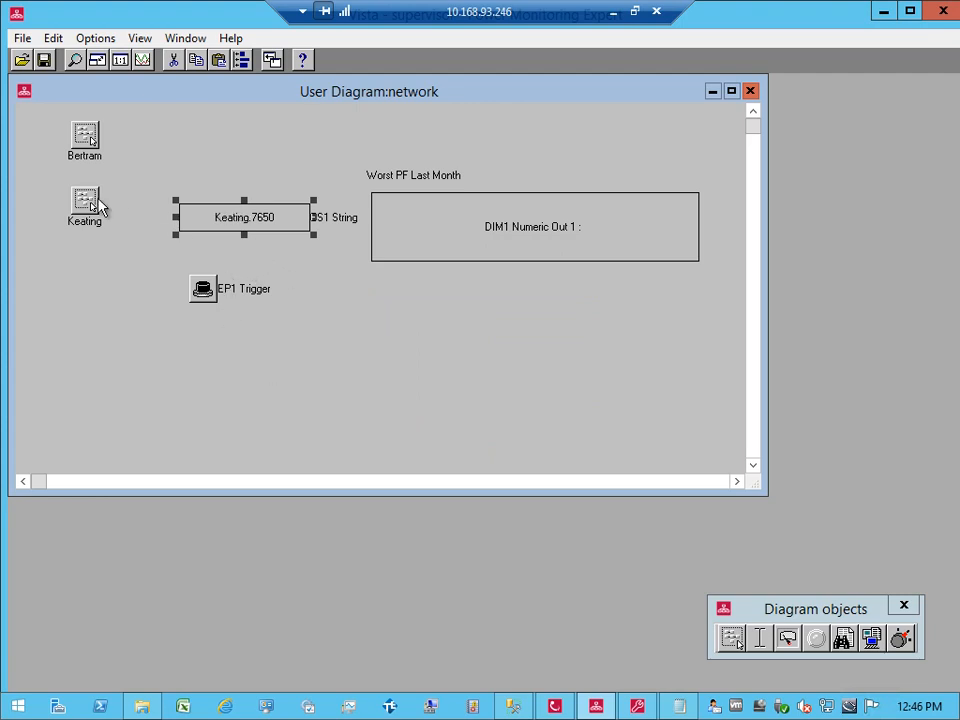
click(554, 706)
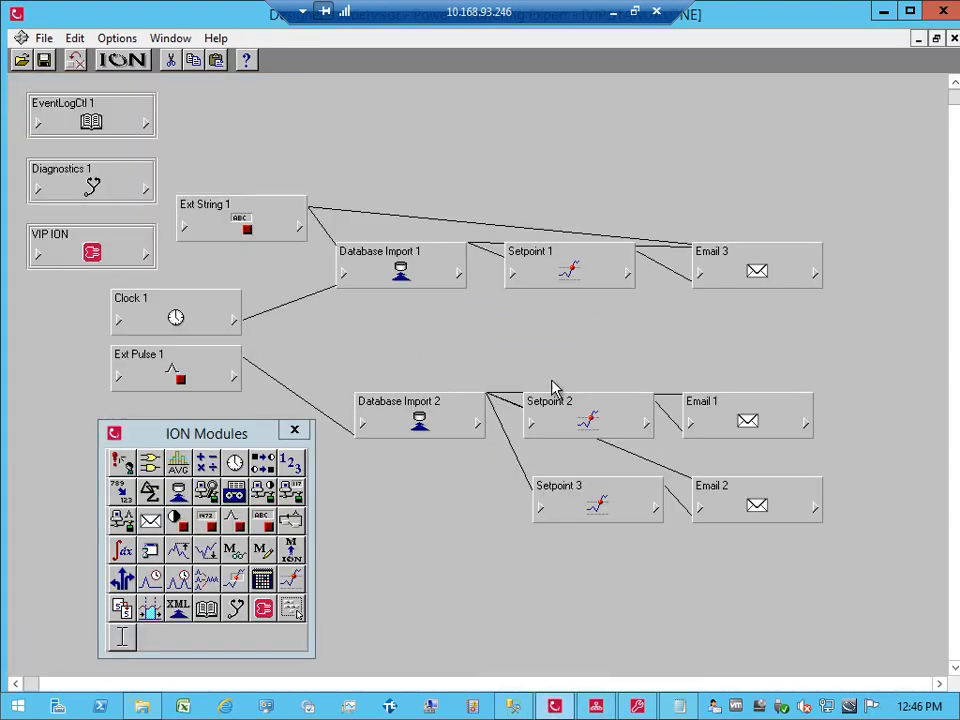
Step: Add an Ext Bool 1 module and wire its EB1 Switch output to Email 3's Enable input
drag(175, 512, 496, 322)
click(614, 349)
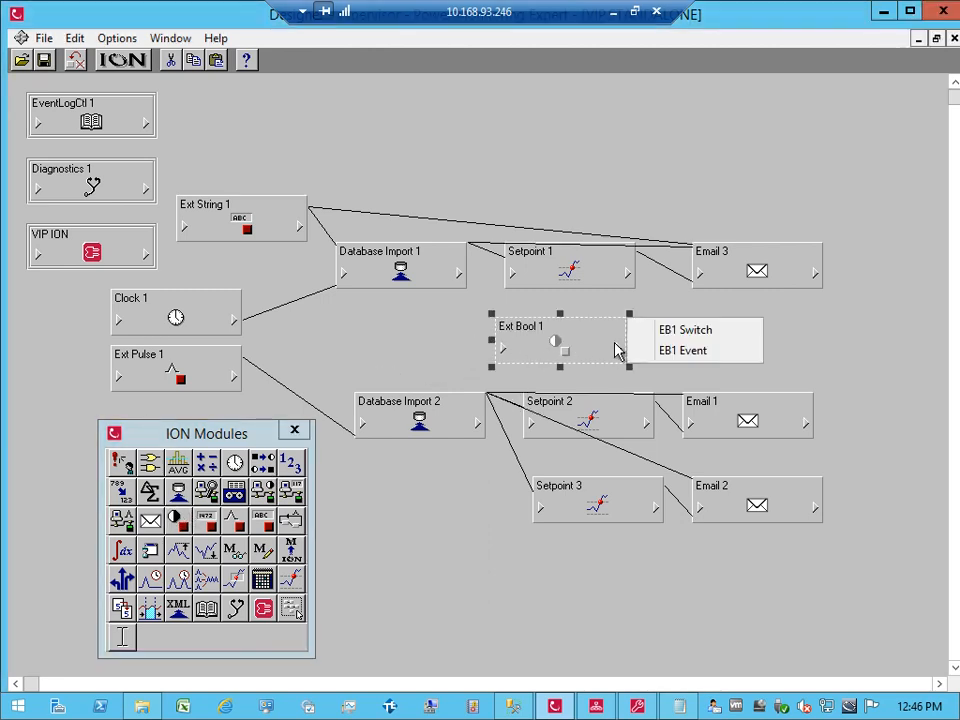
click(662, 330)
click(697, 276)
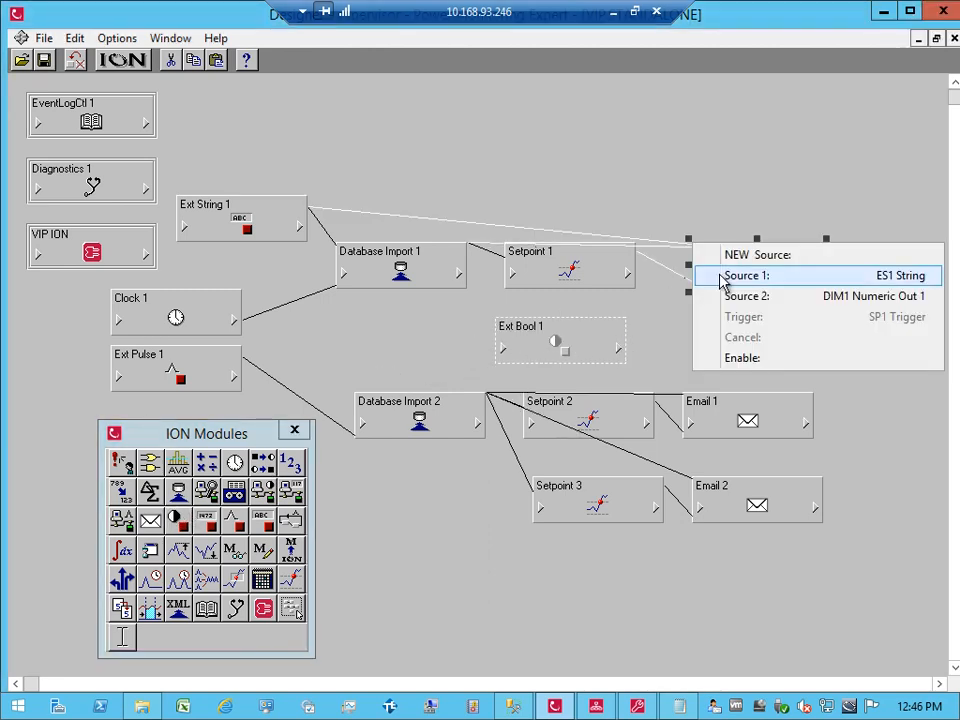
click(735, 359)
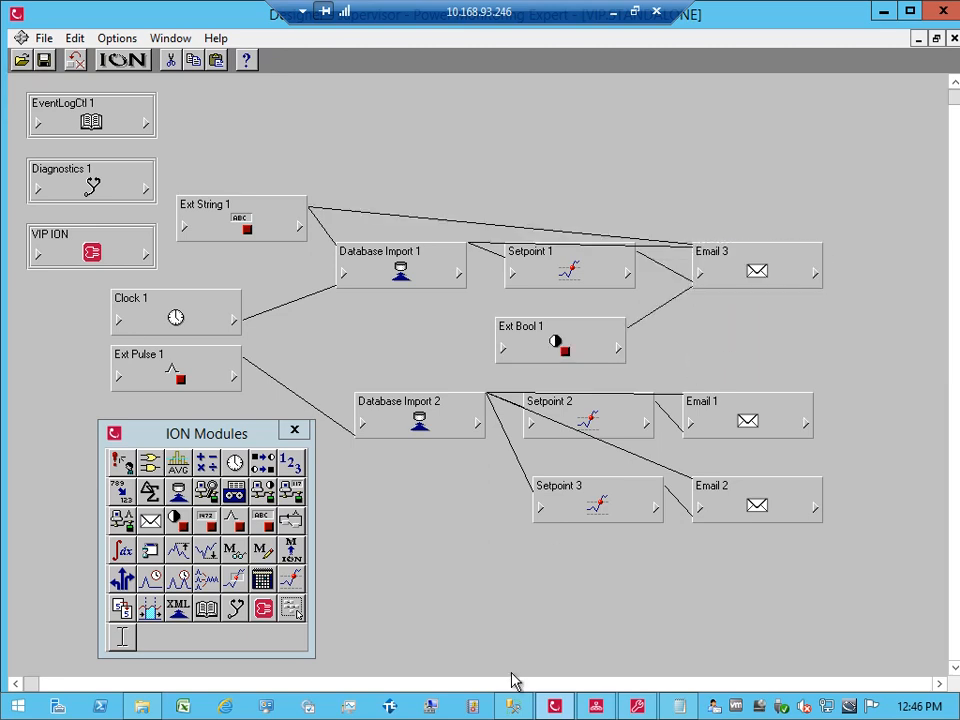
click(595, 707)
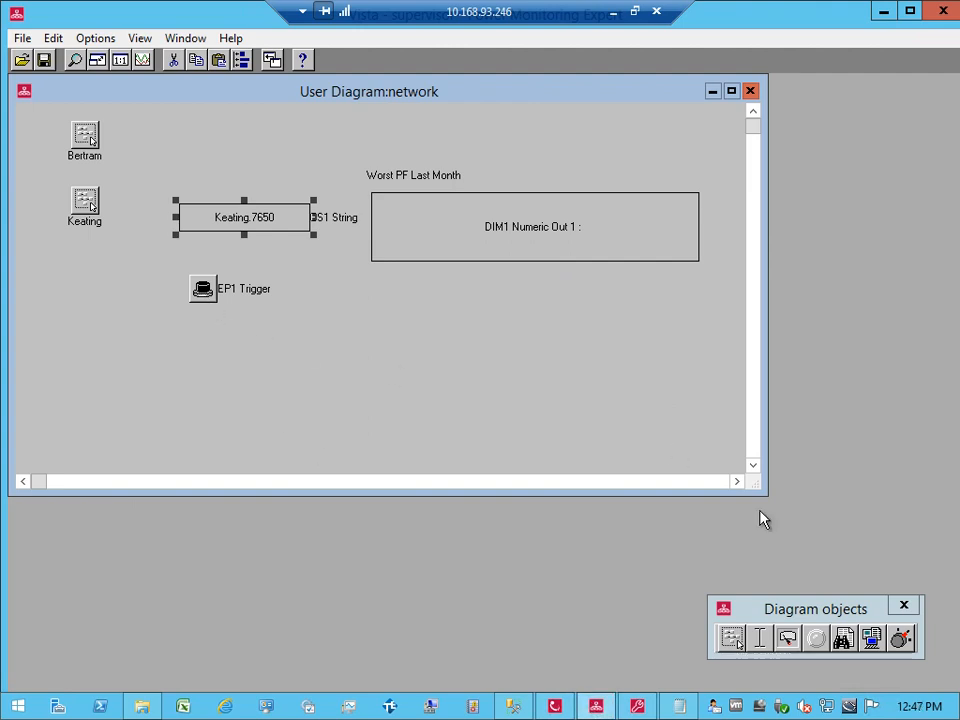
Step: Add a control object custom-linked to VIP.STANDALONE Ext Bool 1's EB1 Switch register
drag(903, 645, 299, 287)
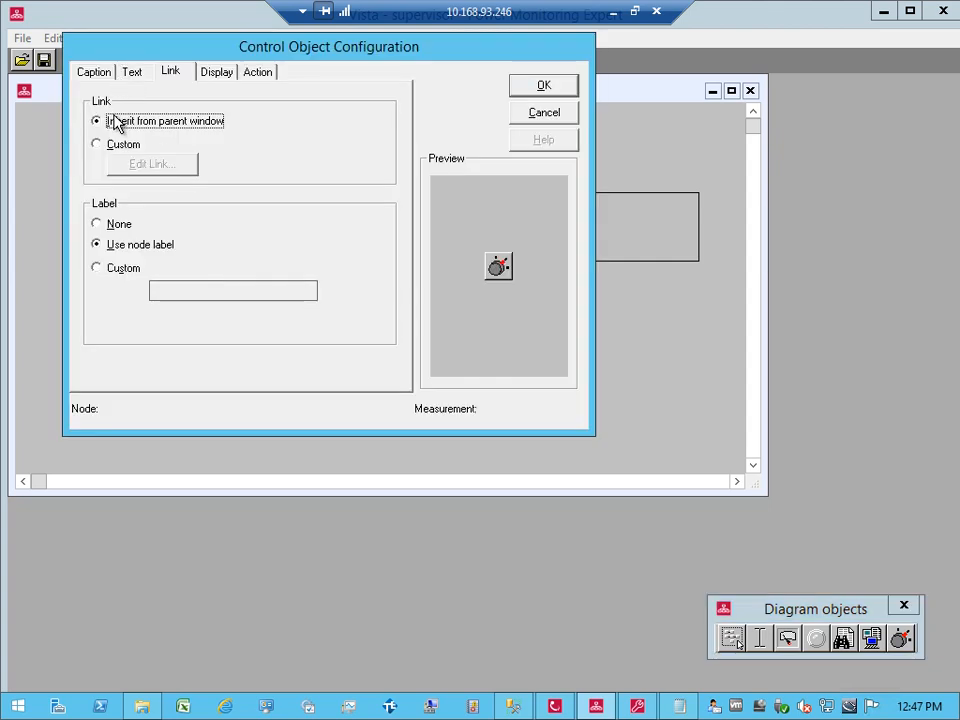
click(113, 145)
click(137, 166)
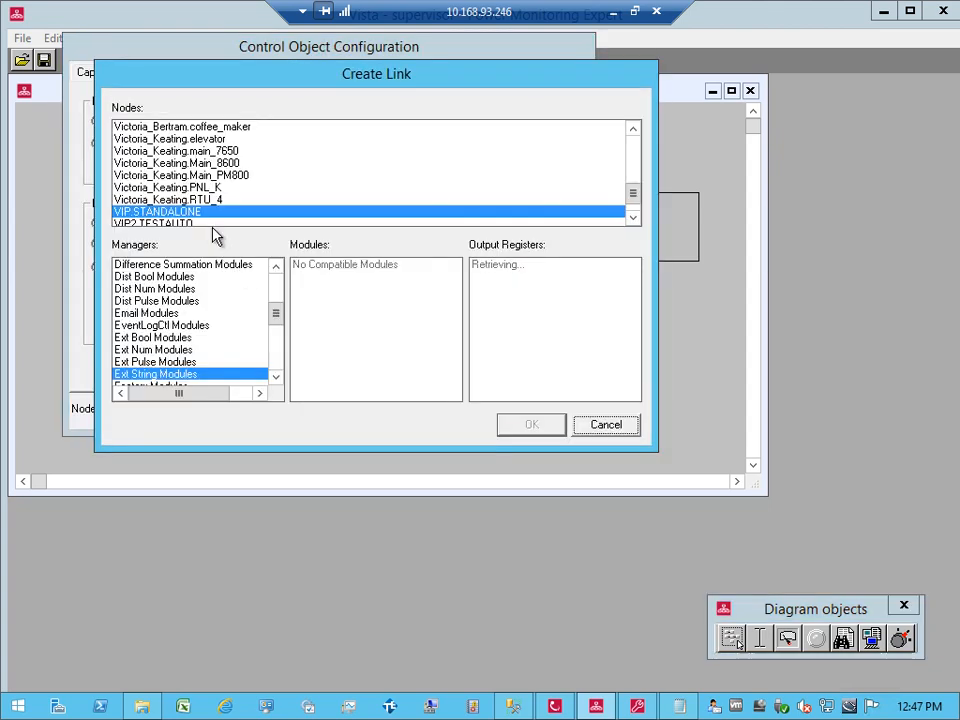
click(200, 337)
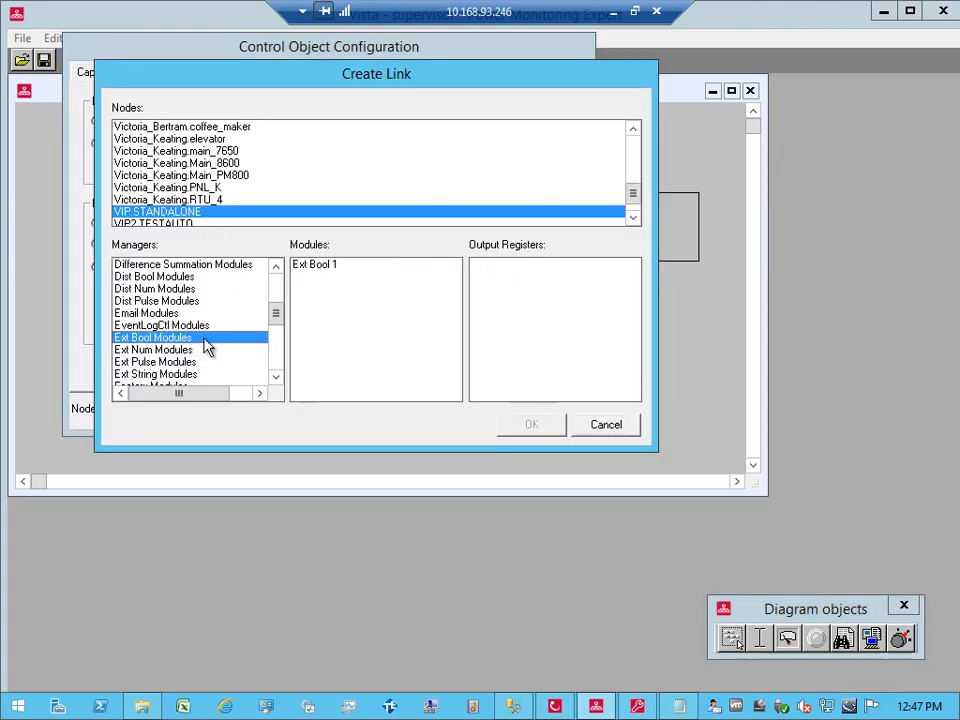
click(322, 266)
click(540, 422)
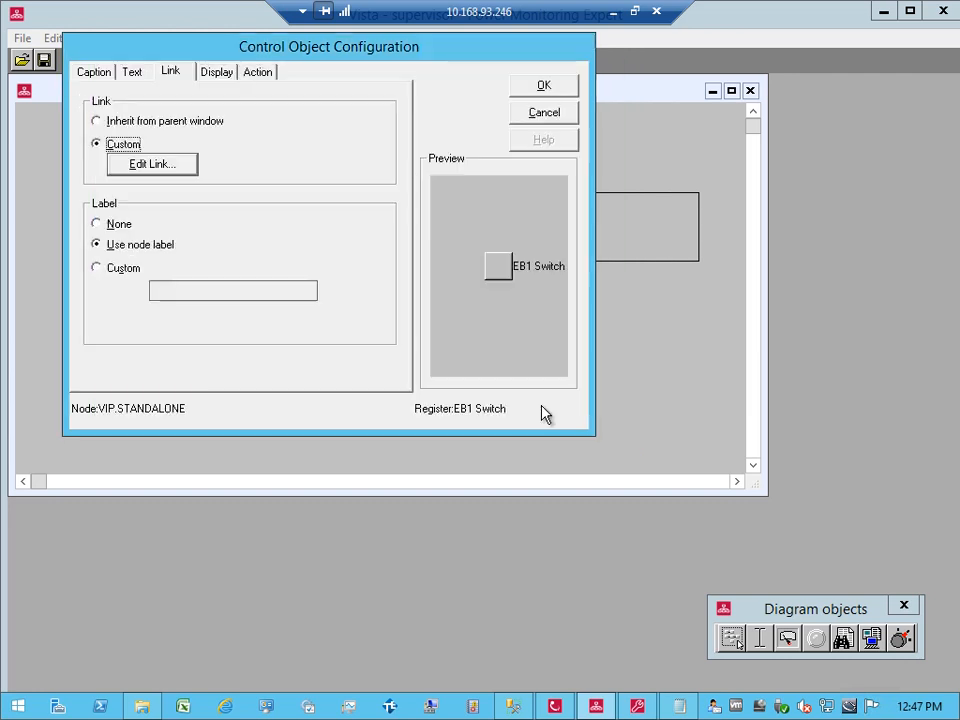
click(543, 87)
click(358, 388)
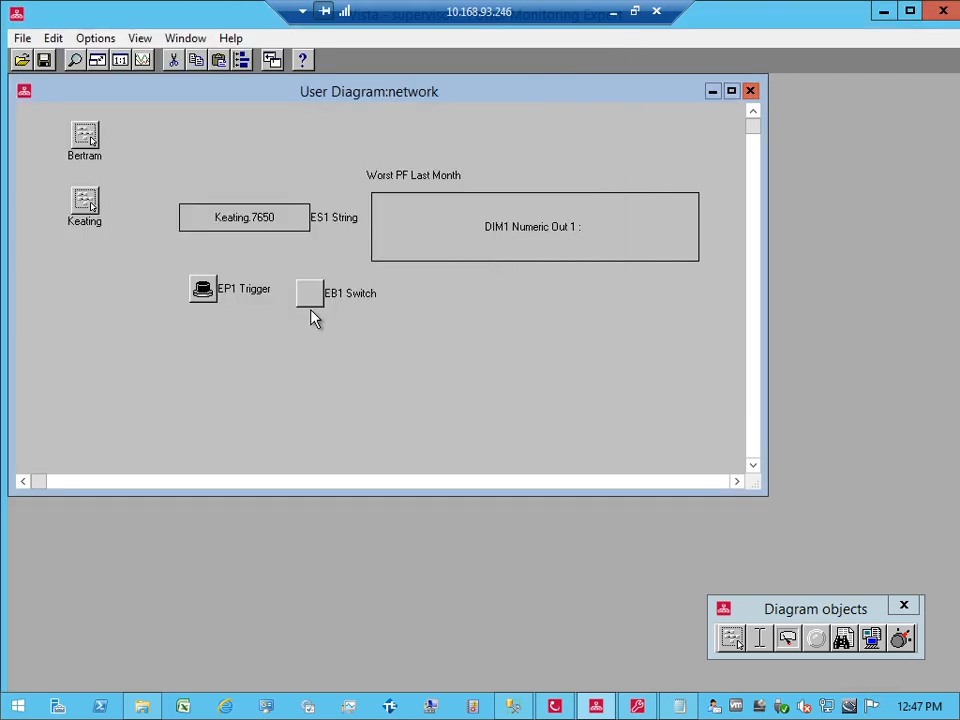
Step: Toggle the EB1 Switch once, move it below the trigger, and drop another control object
drag(312, 305, 386, 300)
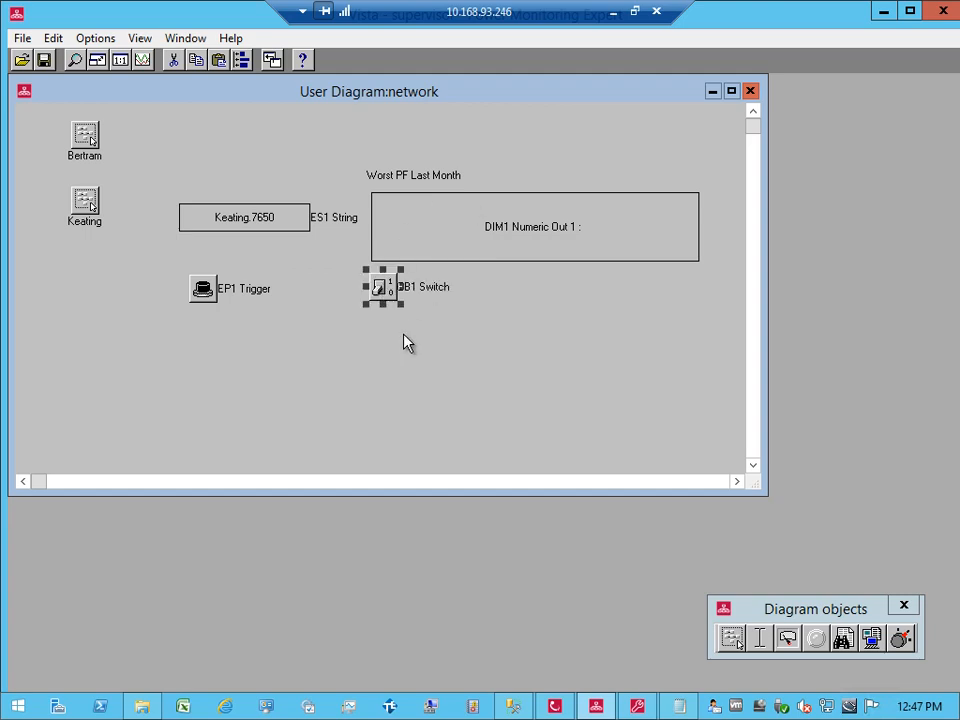
click(383, 292)
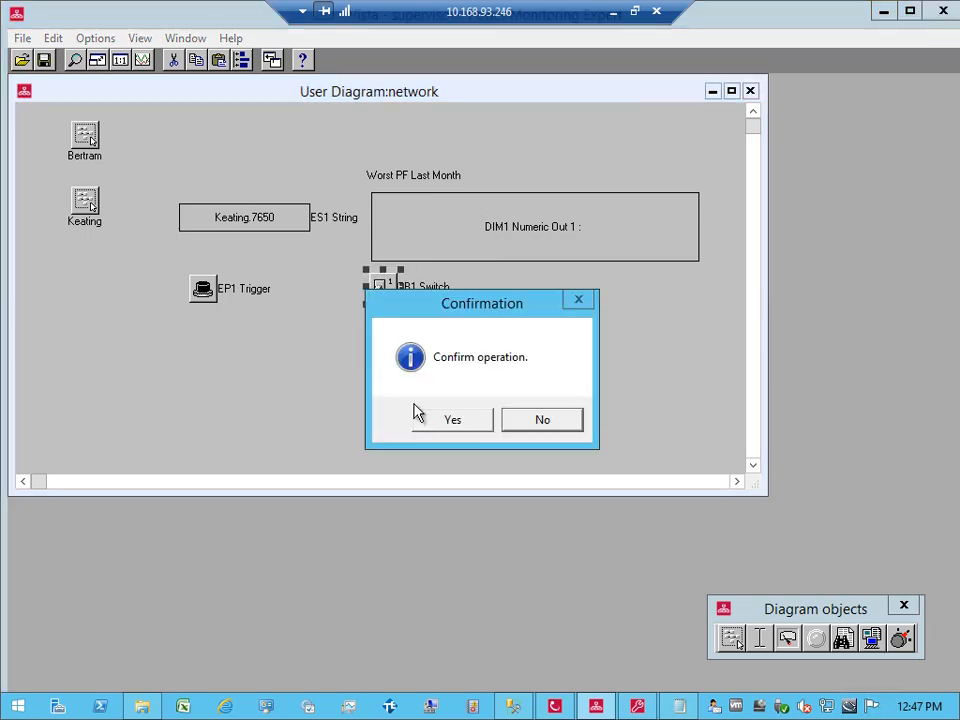
click(446, 420)
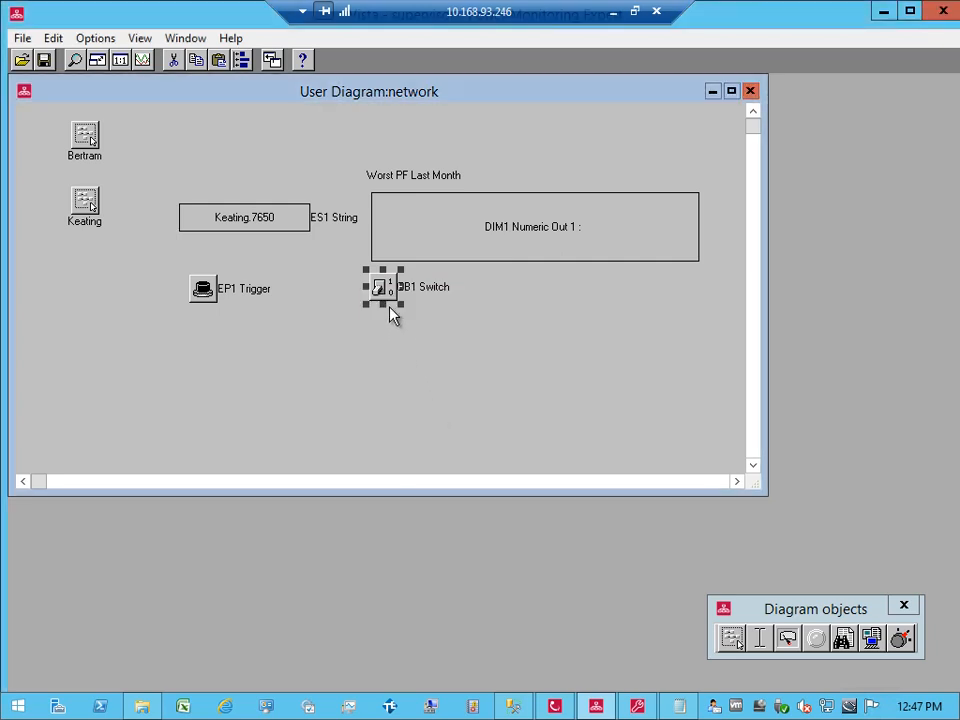
drag(390, 292, 392, 358)
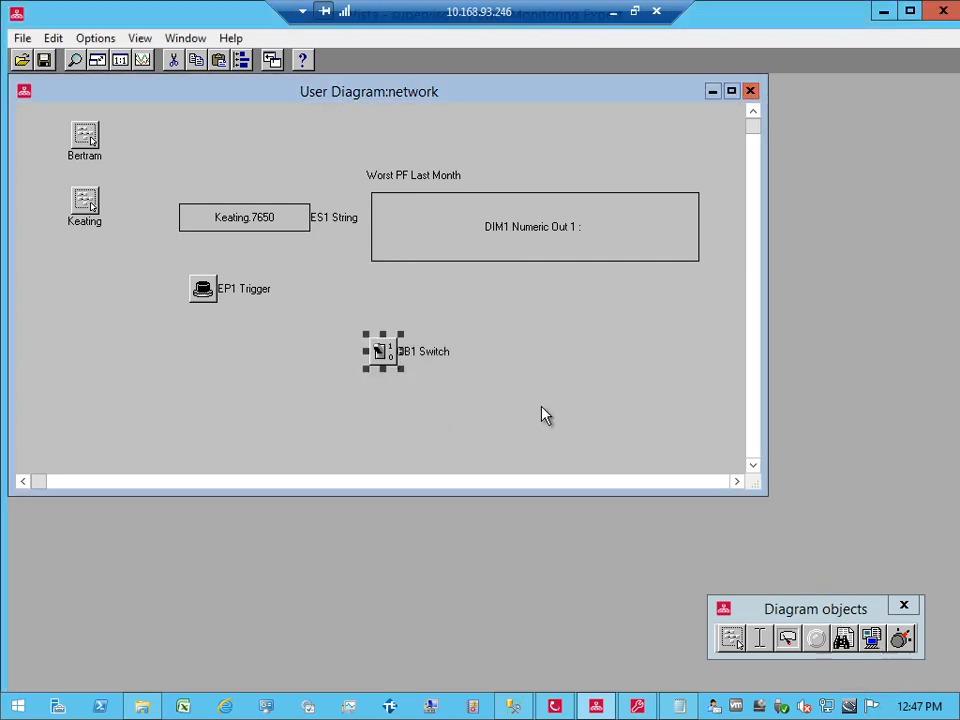
double_click(250, 220)
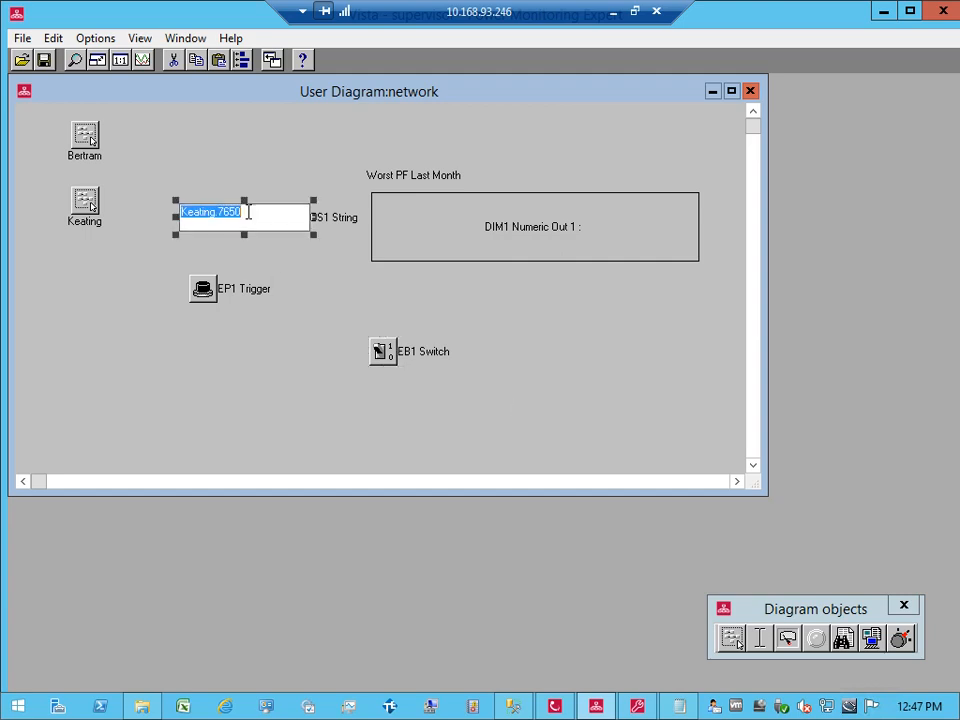
click(241, 265)
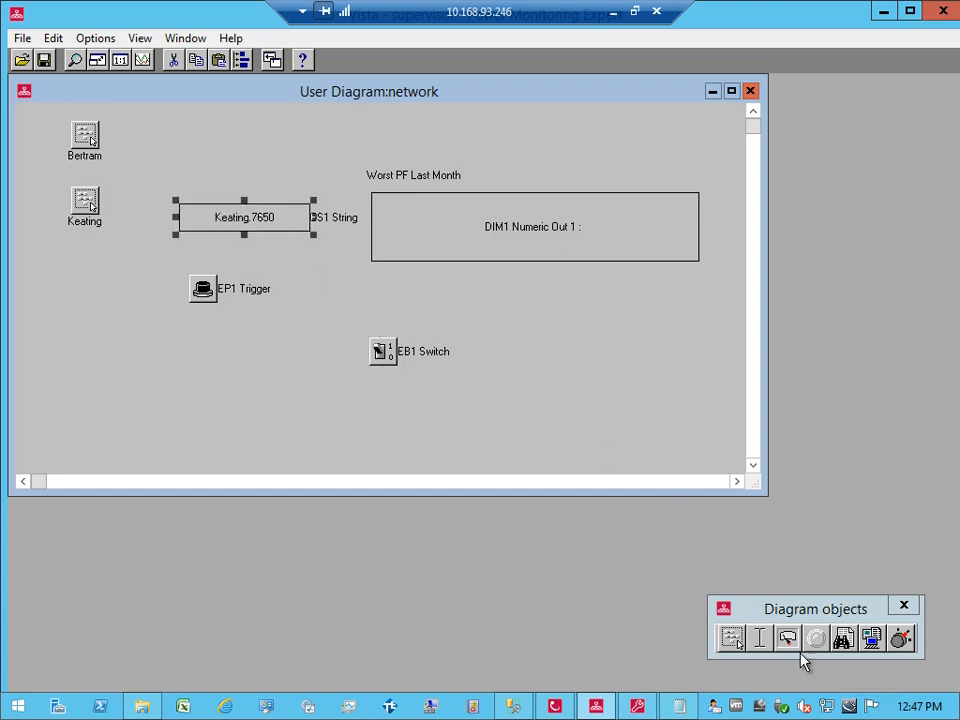
click(899, 638)
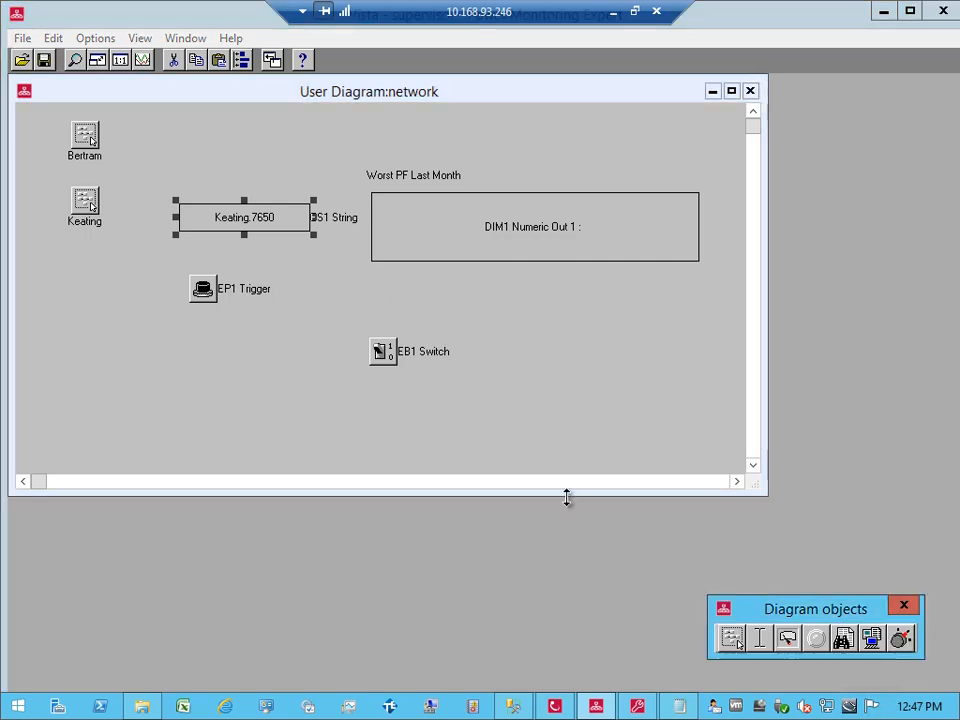
click(385, 303)
Step: Custom-link the new control object to Email 1's EML1 To register on VIP.STANDALONE
double_click(390, 308)
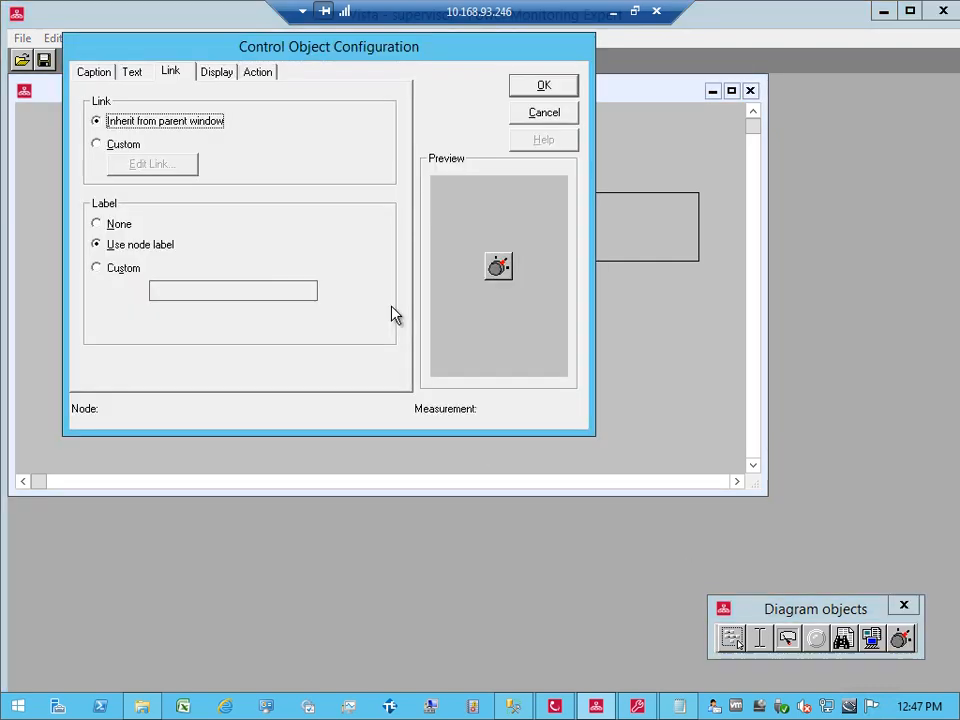
click(116, 147)
click(150, 165)
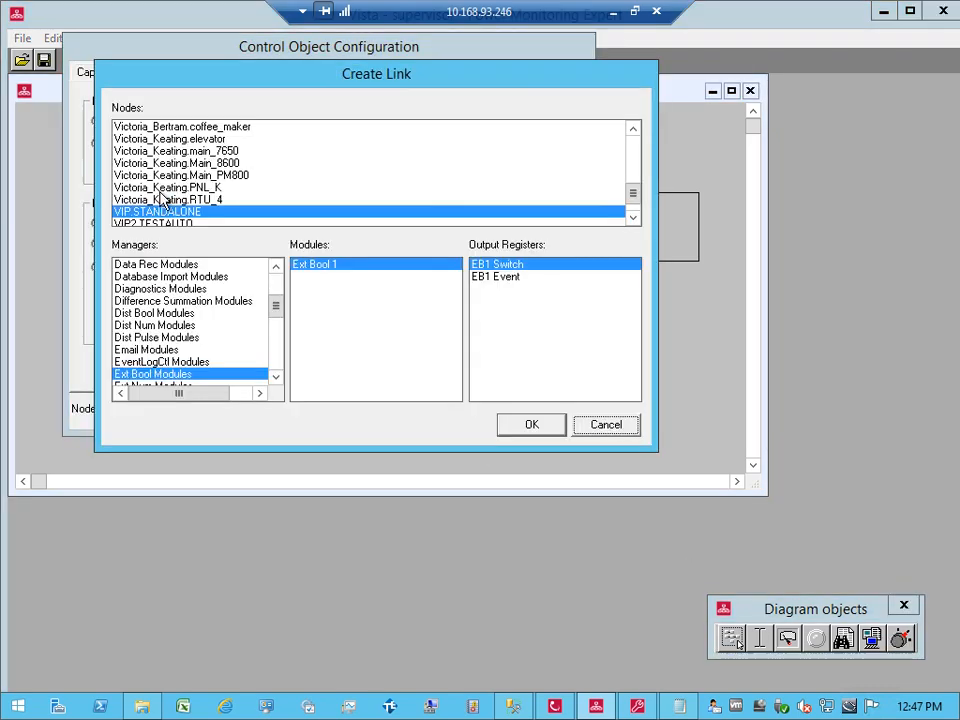
drag(274, 306, 275, 314)
click(604, 424)
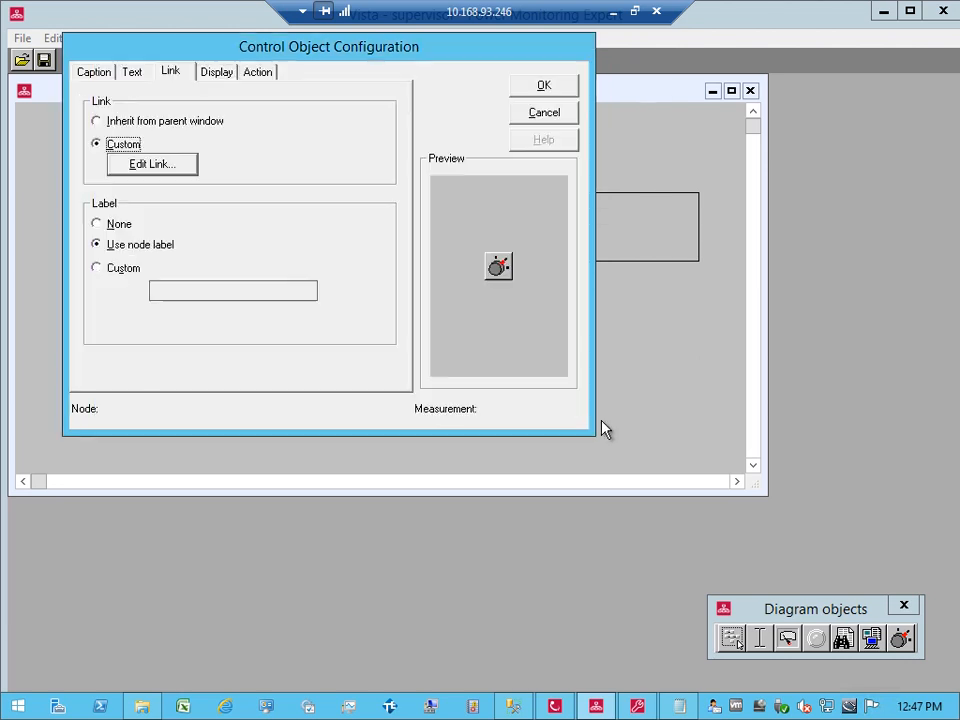
click(181, 163)
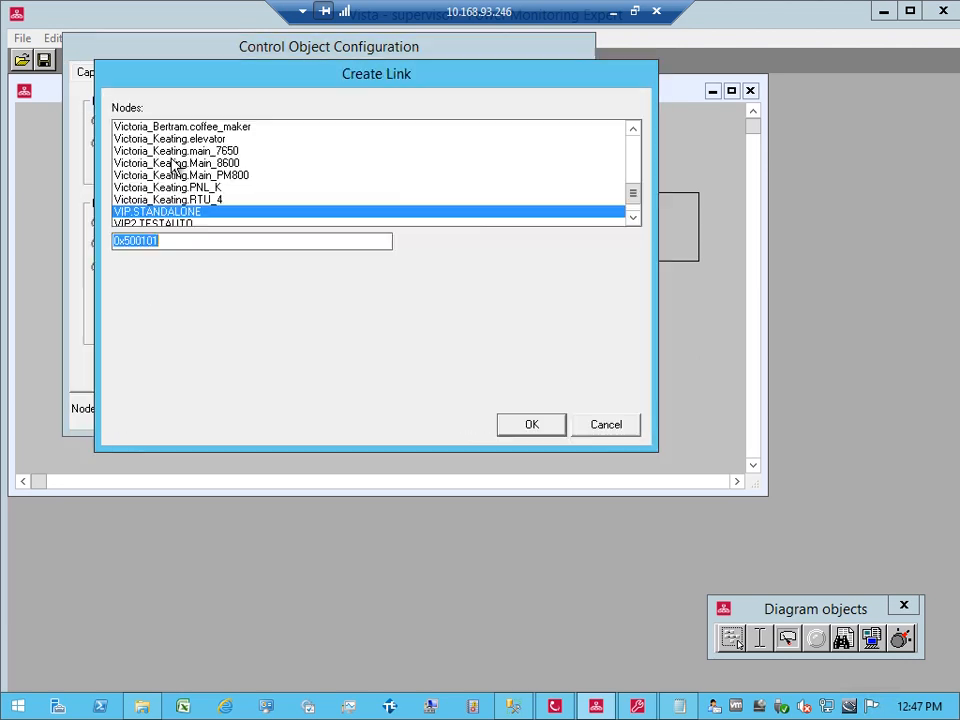
click(606, 425)
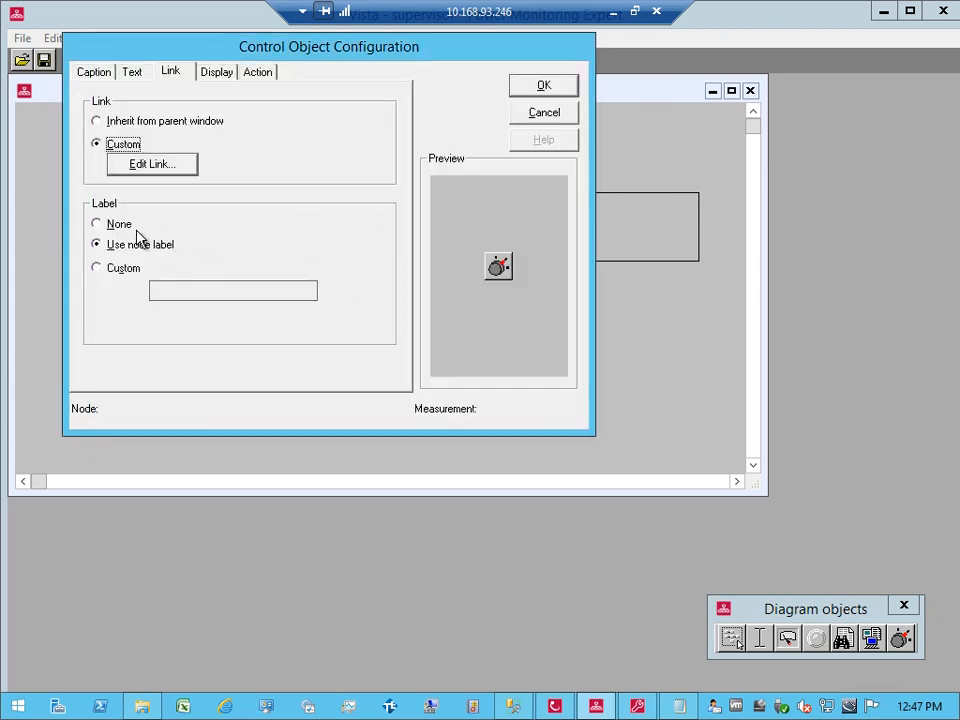
click(148, 166)
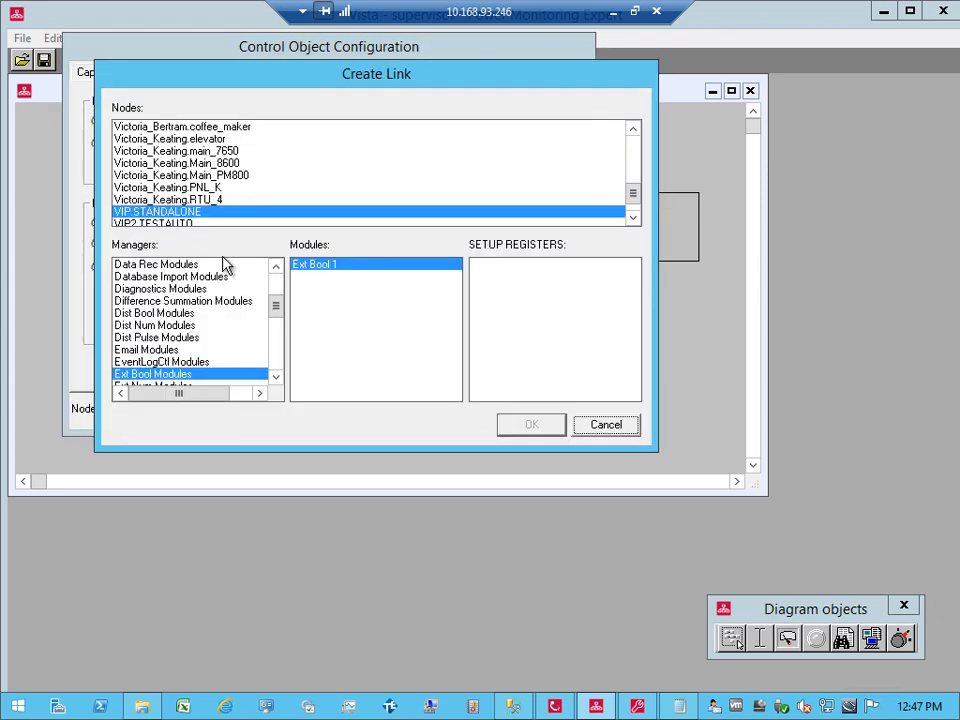
click(150, 350)
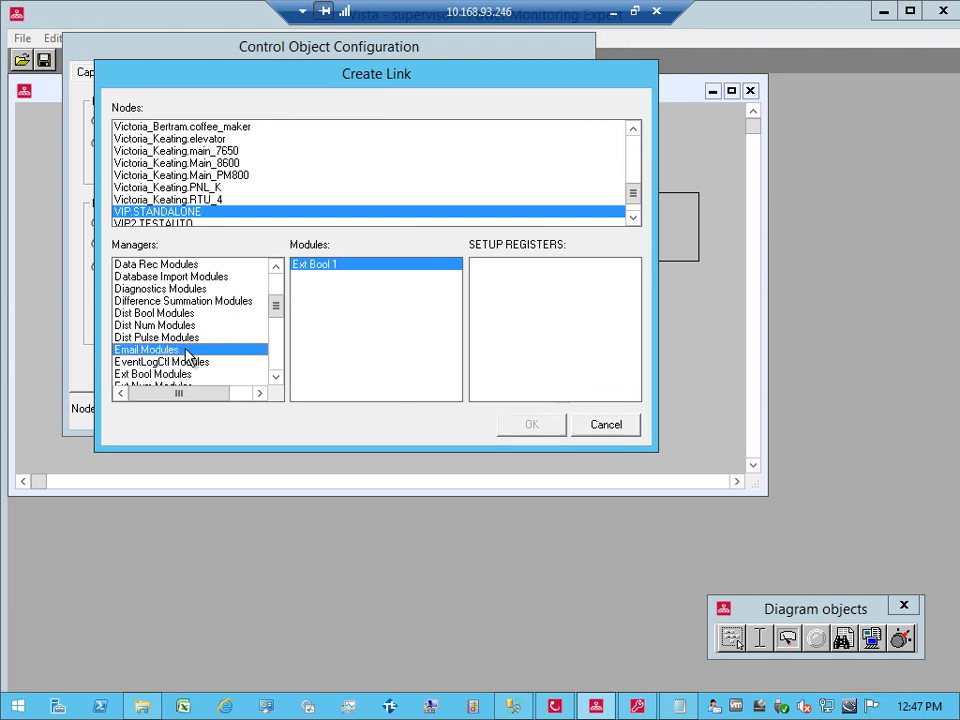
click(318, 265)
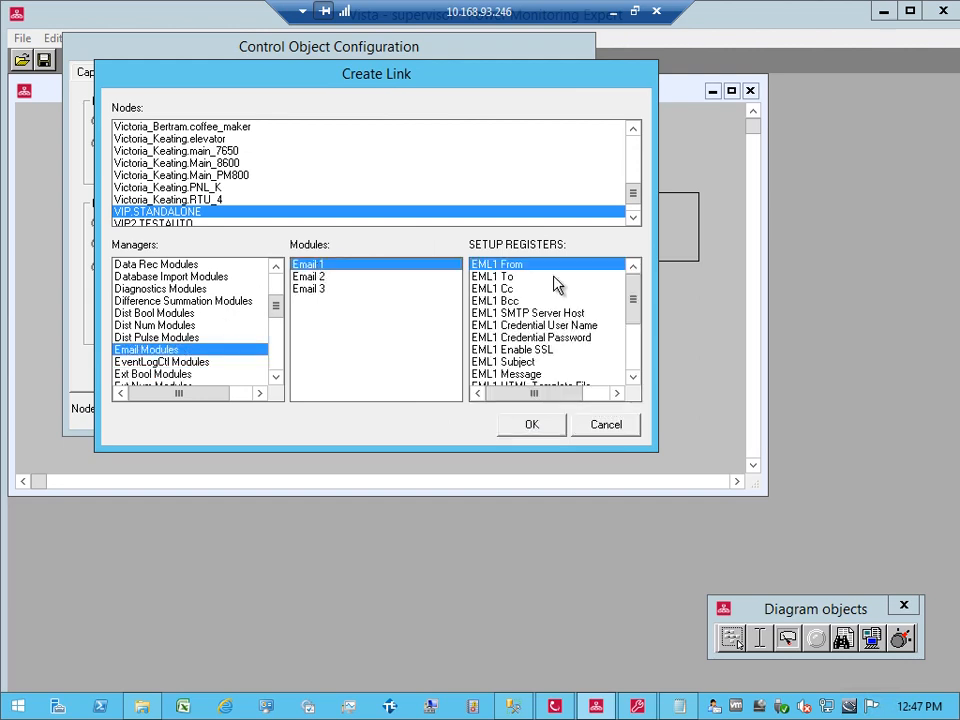
double_click(508, 277)
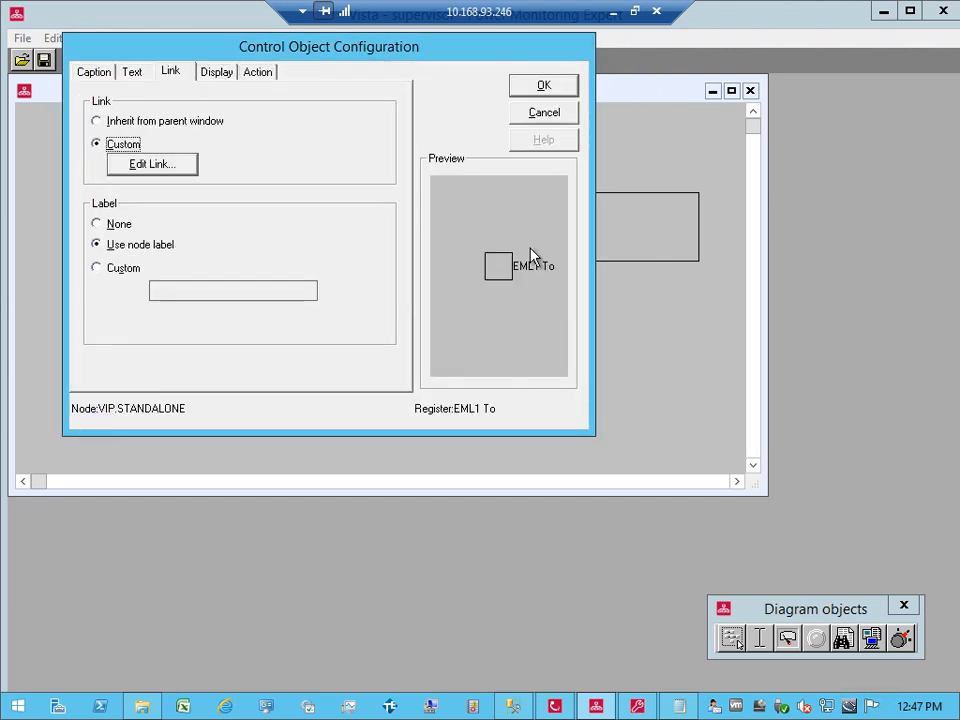
click(527, 90)
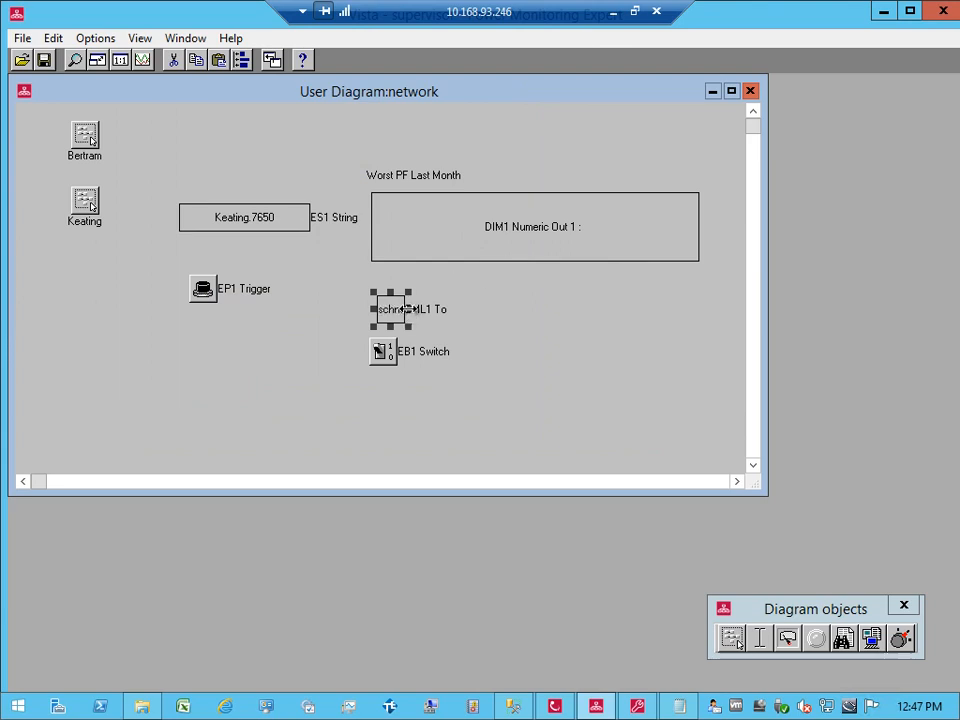
Step: Widen the EML1 To box, append a second recipient address, and confirm the change
drag(407, 309, 681, 309)
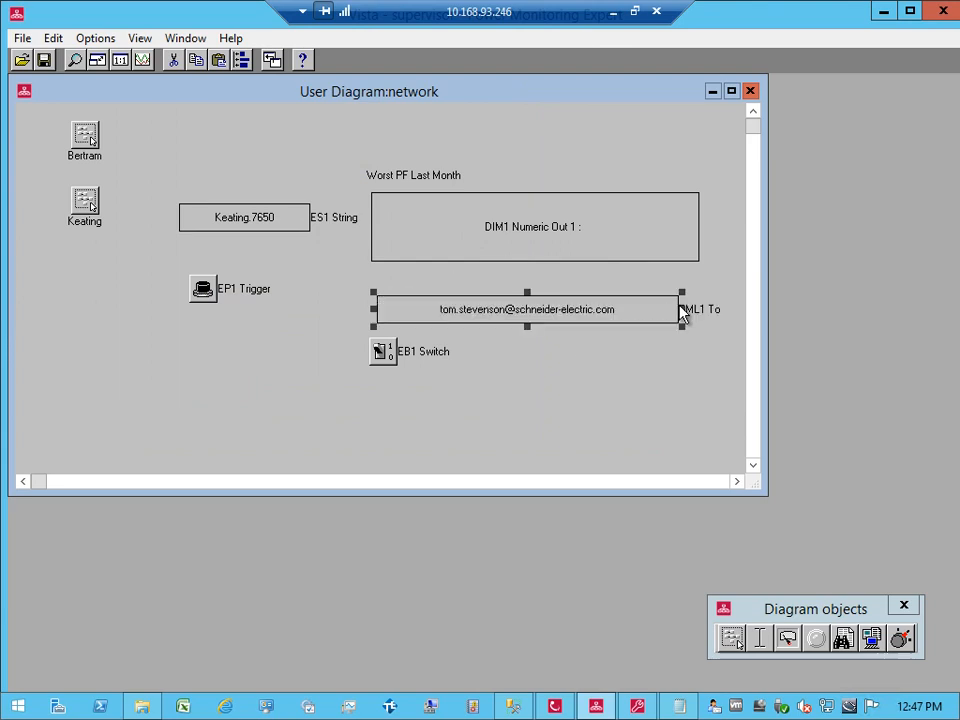
click(622, 310)
click(587, 310)
text(;)
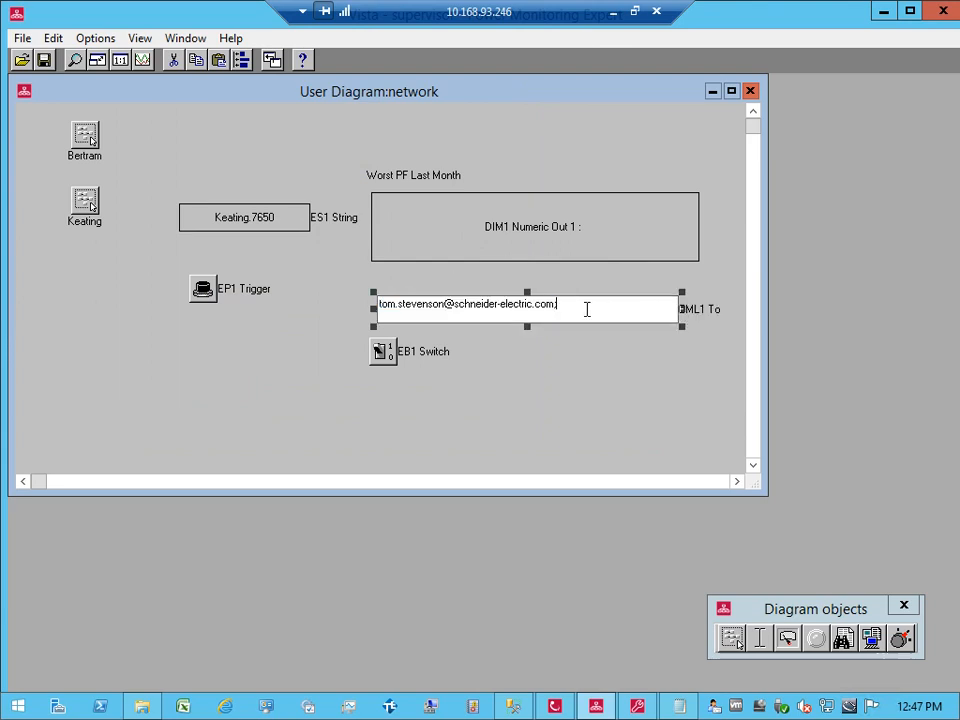
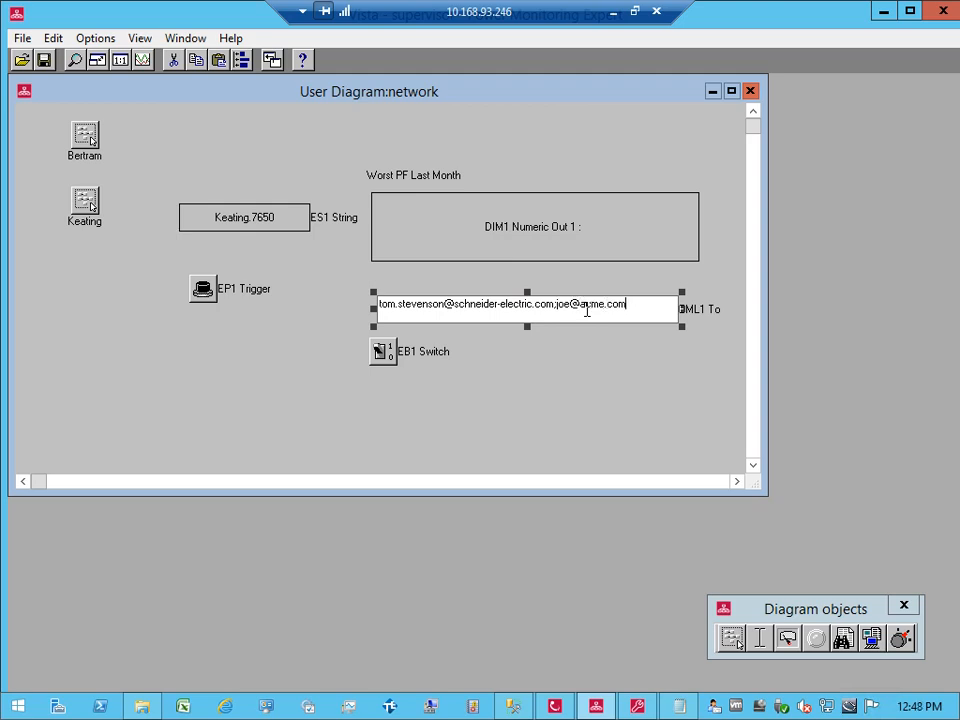
key(Return)
key(Left)
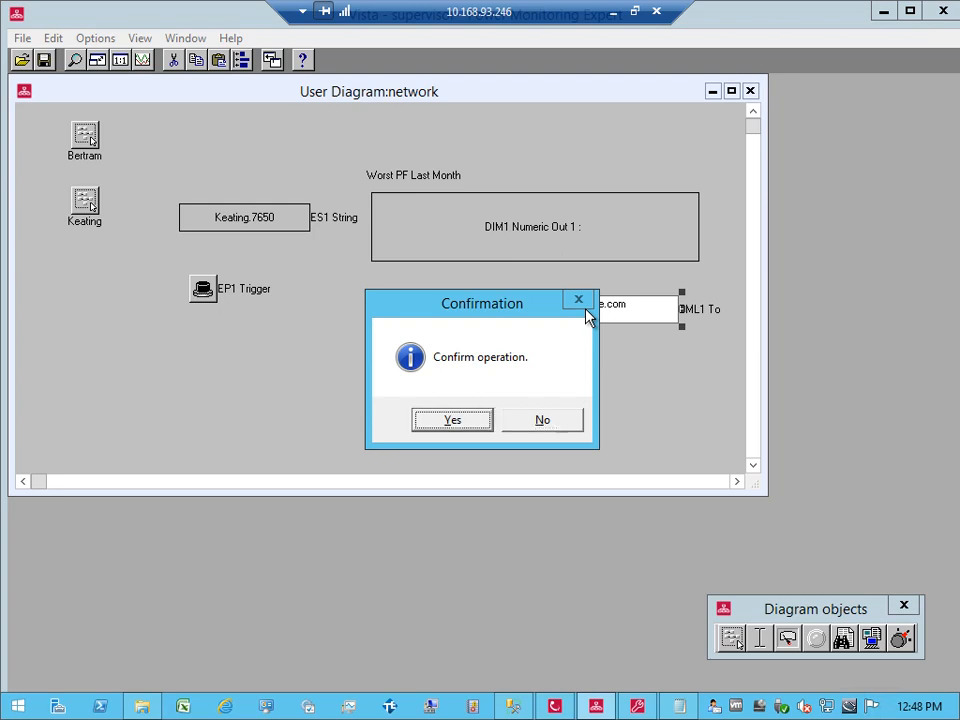
key(Return)
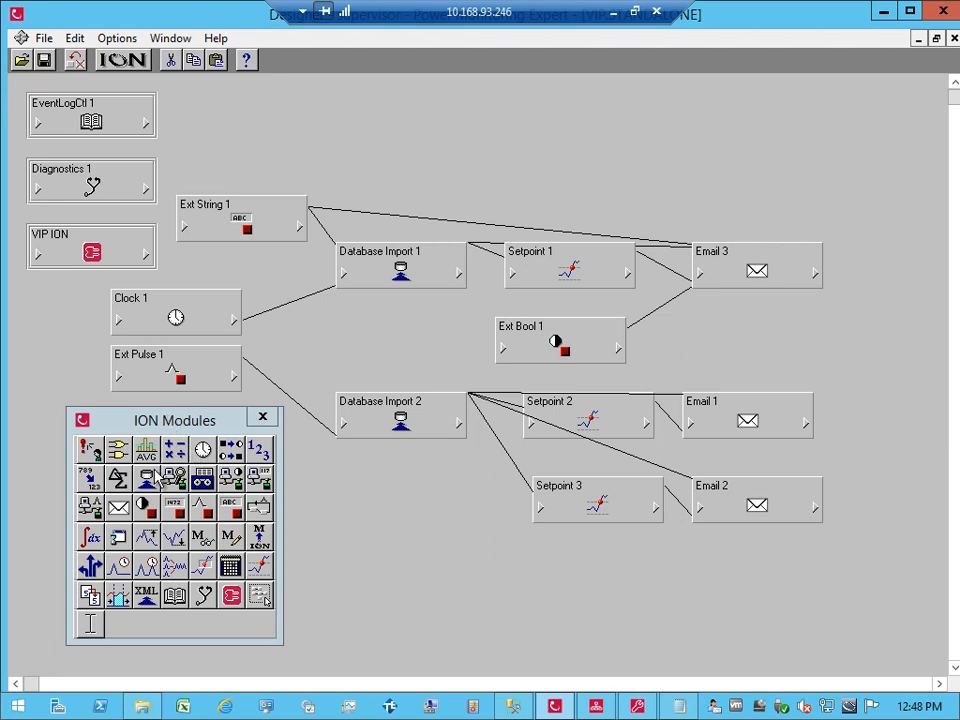
Step: Add Database Import 3 below Database Import 2, its Execute Now fed by Ext Pulse 1's Trigger
drag(142, 486, 392, 498)
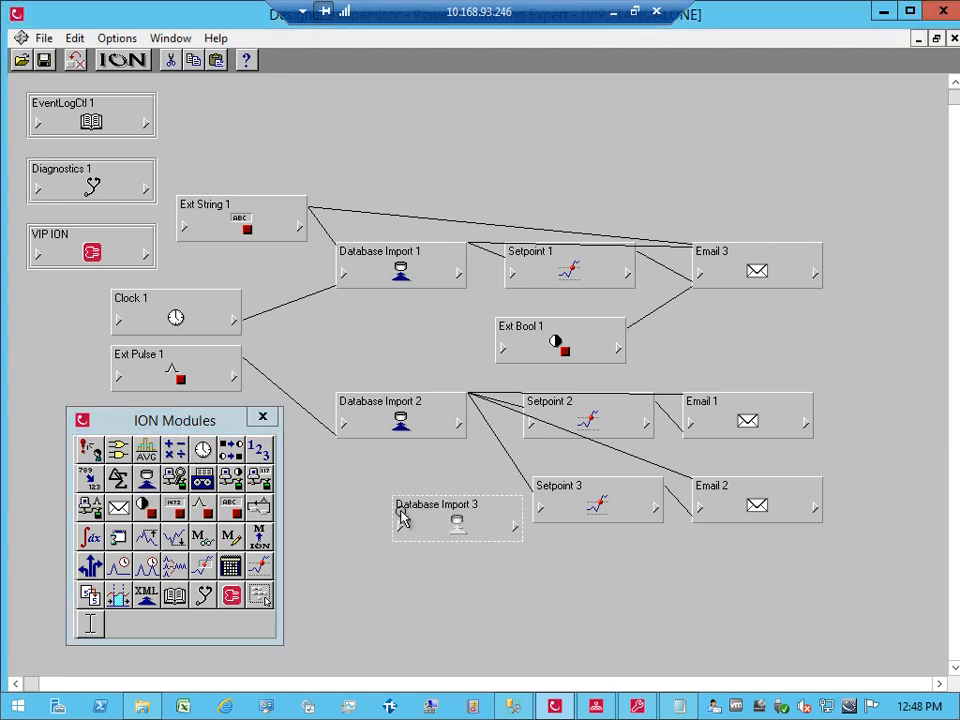
right_click(400, 518)
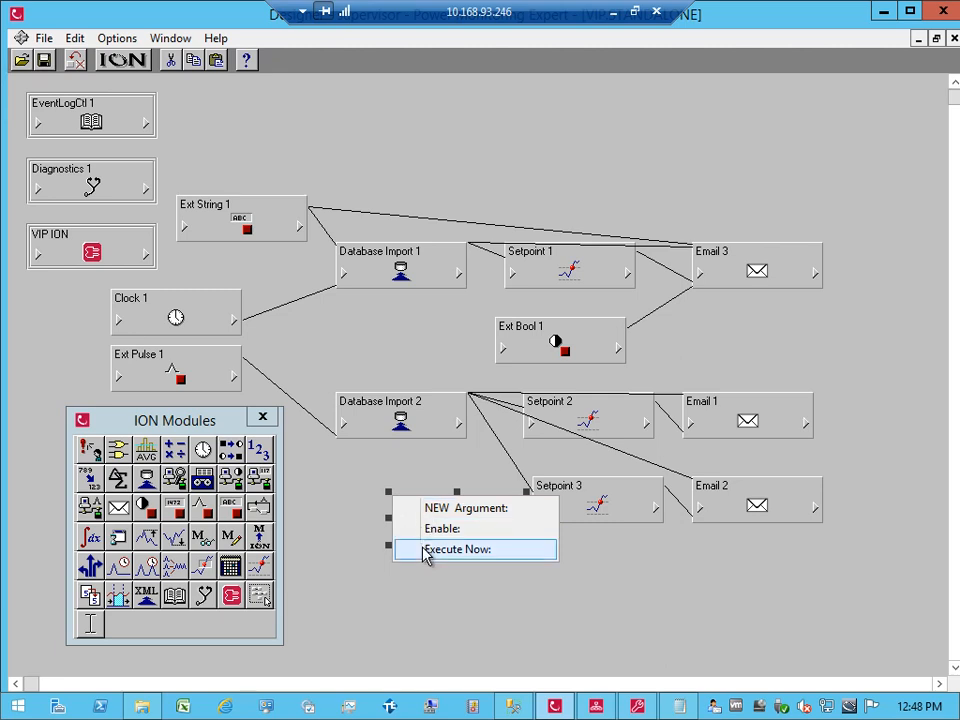
click(424, 549)
click(233, 381)
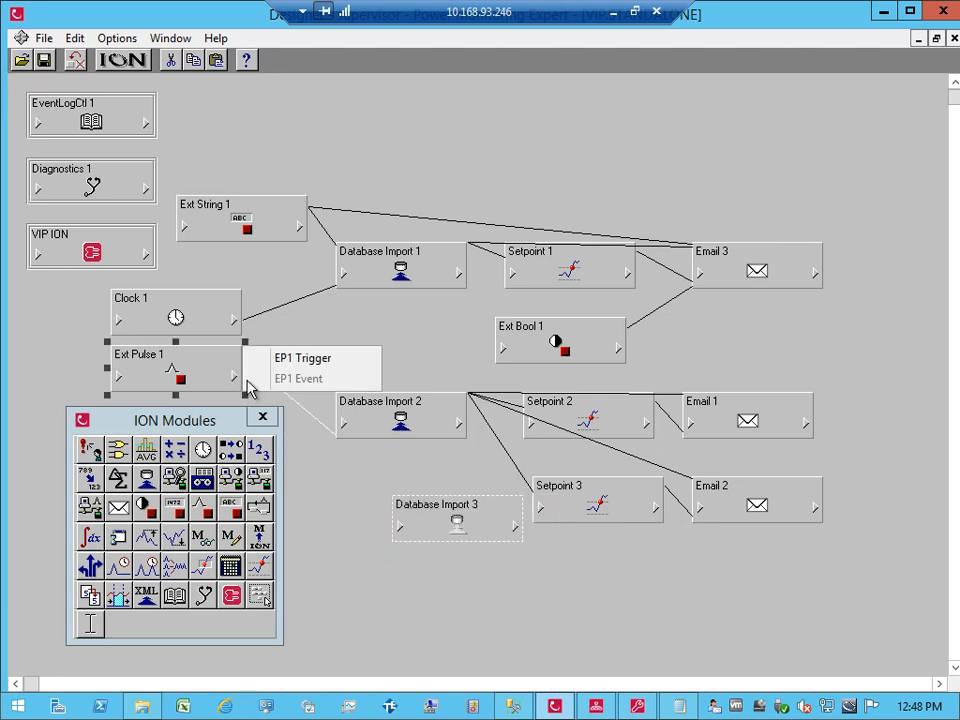
click(281, 364)
drag(437, 510, 381, 548)
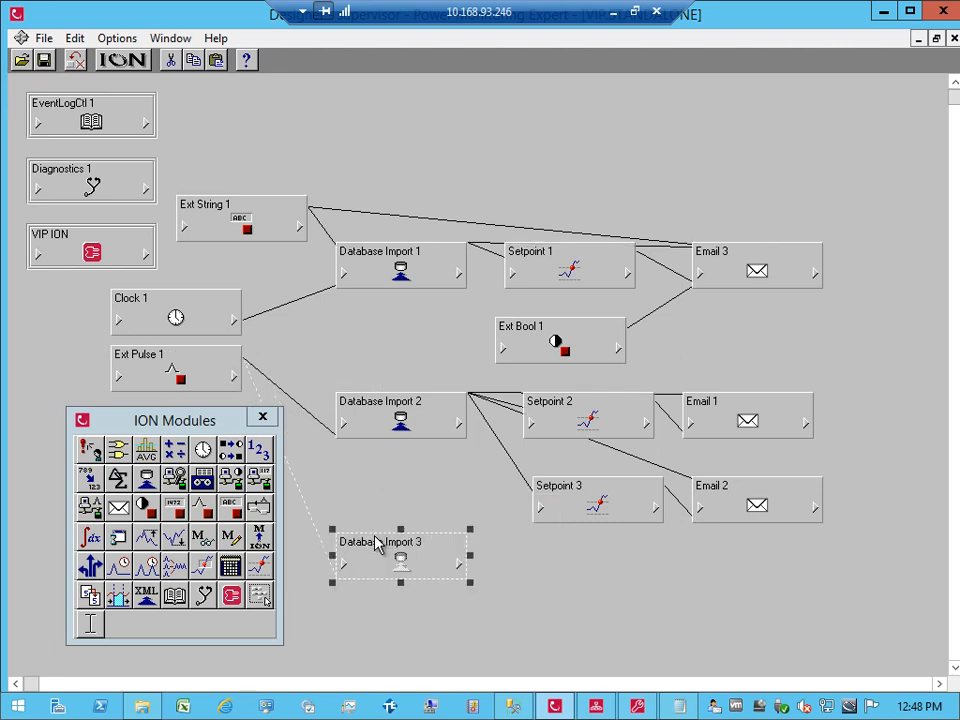
click(372, 518)
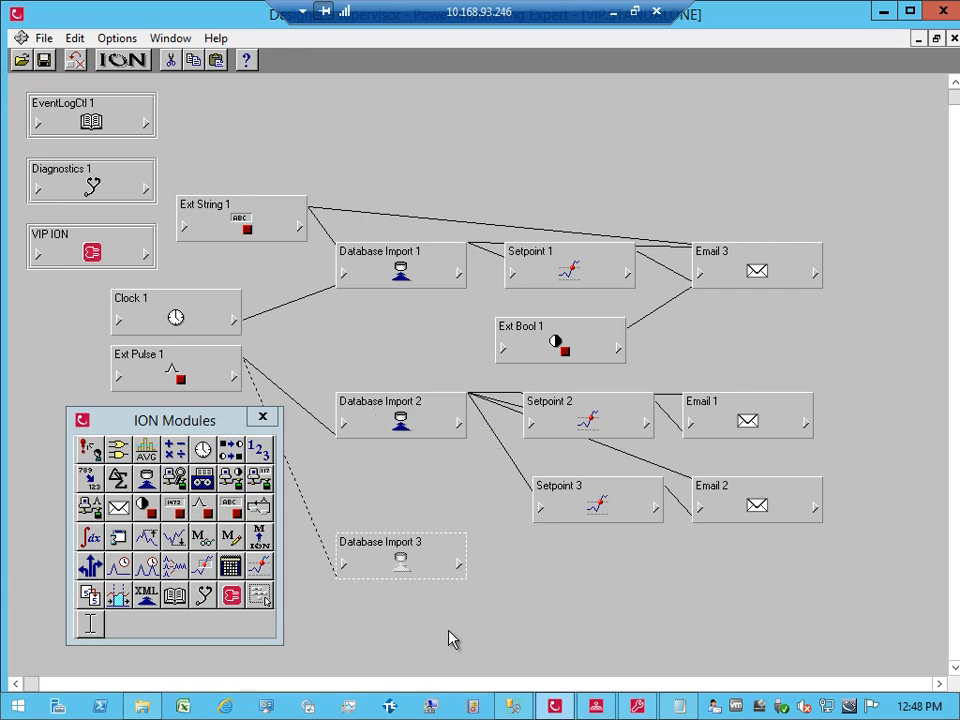
click(510, 707)
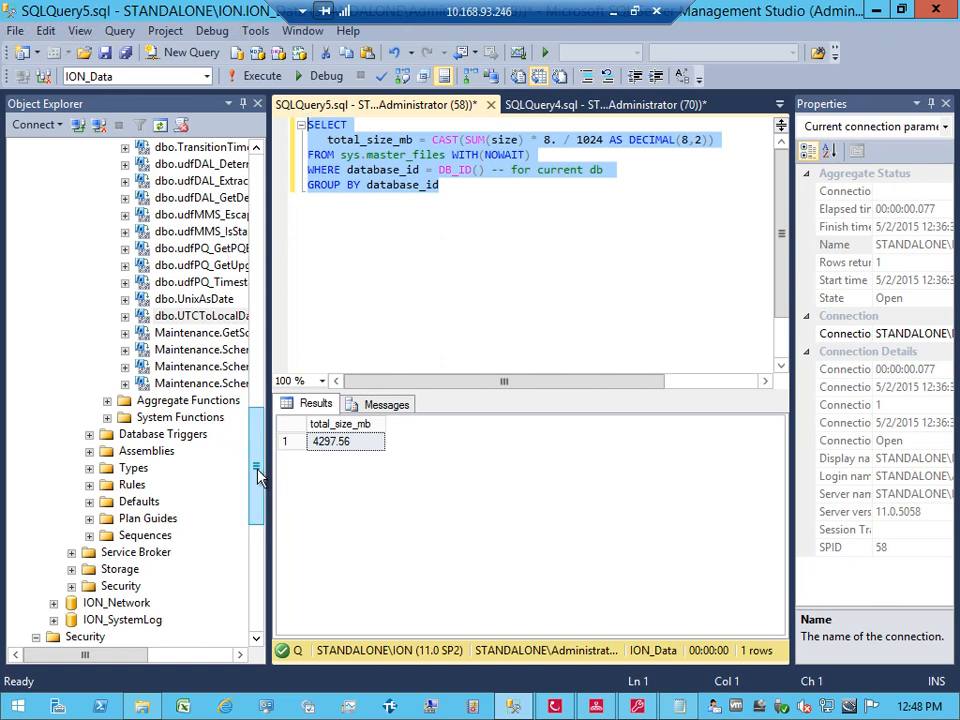
Step: Minimize SQL Server Management Studio to reveal the Designer diagram
mouse_move(257, 476)
mouse_down()
mouse_move(258, 487)
mouse_move(258, 475)
mouse_up()
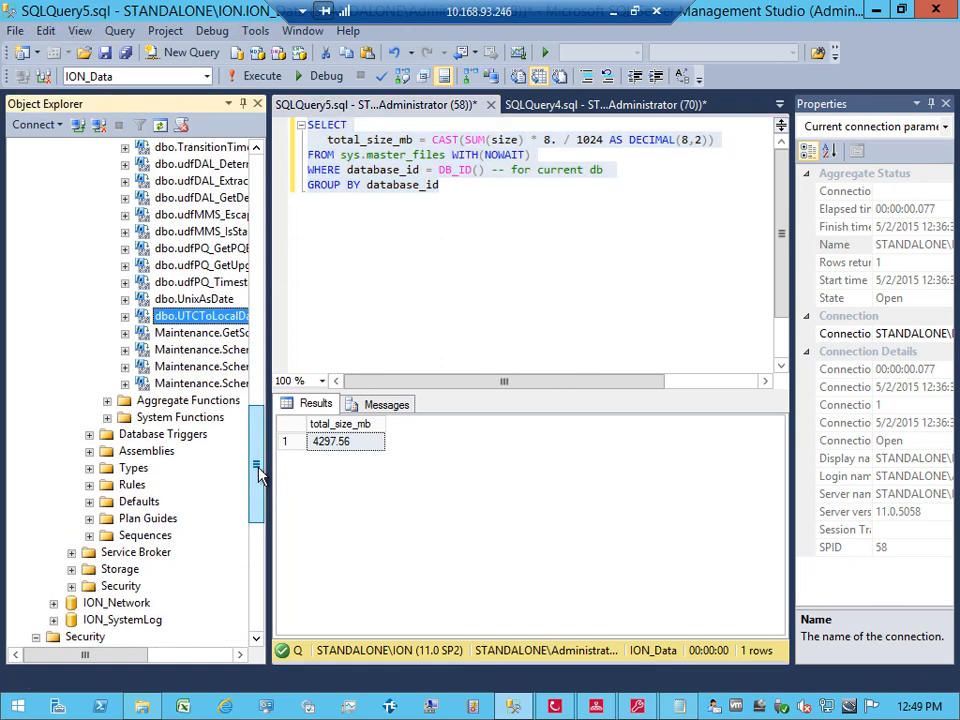
click(875, 12)
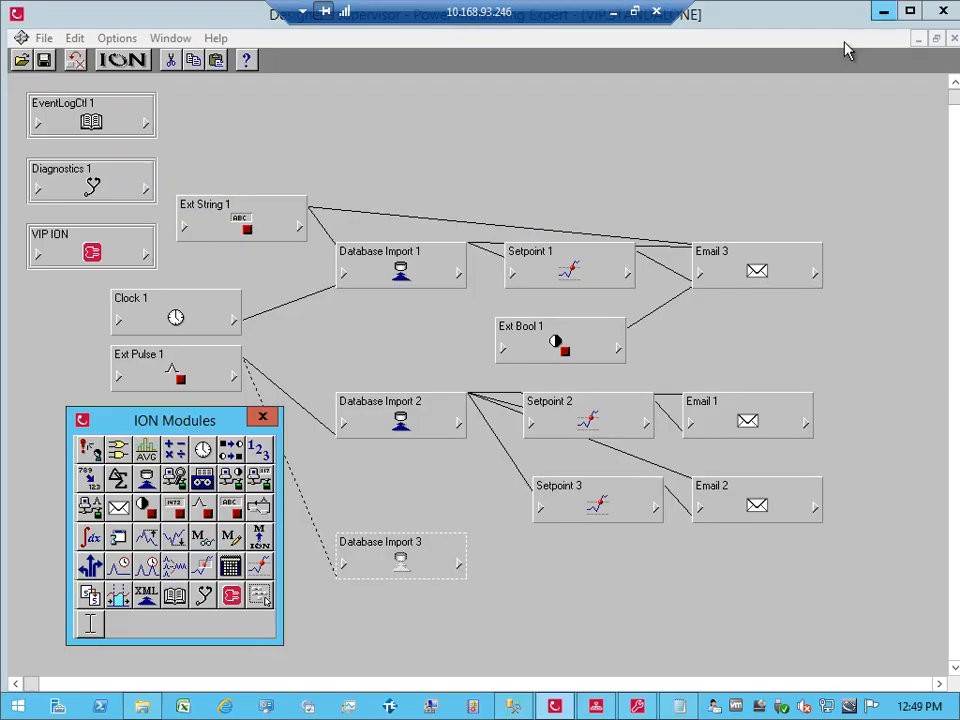
Step: Commit Database Import 3, fire EP1 Trigger in Vista, and check DIM3 Numeric Out 1 reads 10.000
click(398, 574)
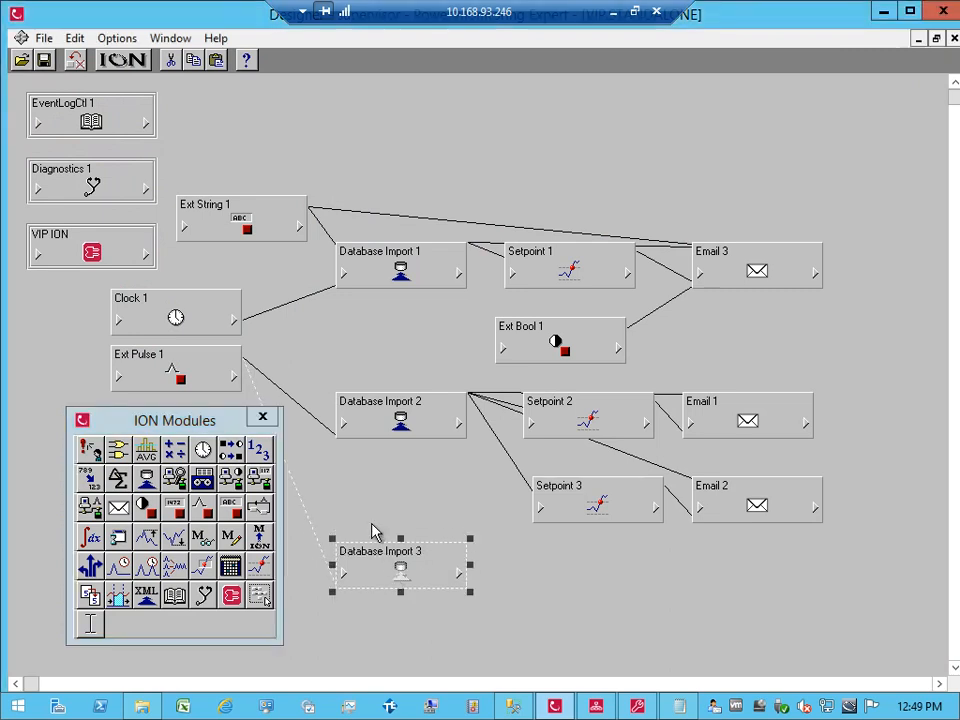
click(372, 532)
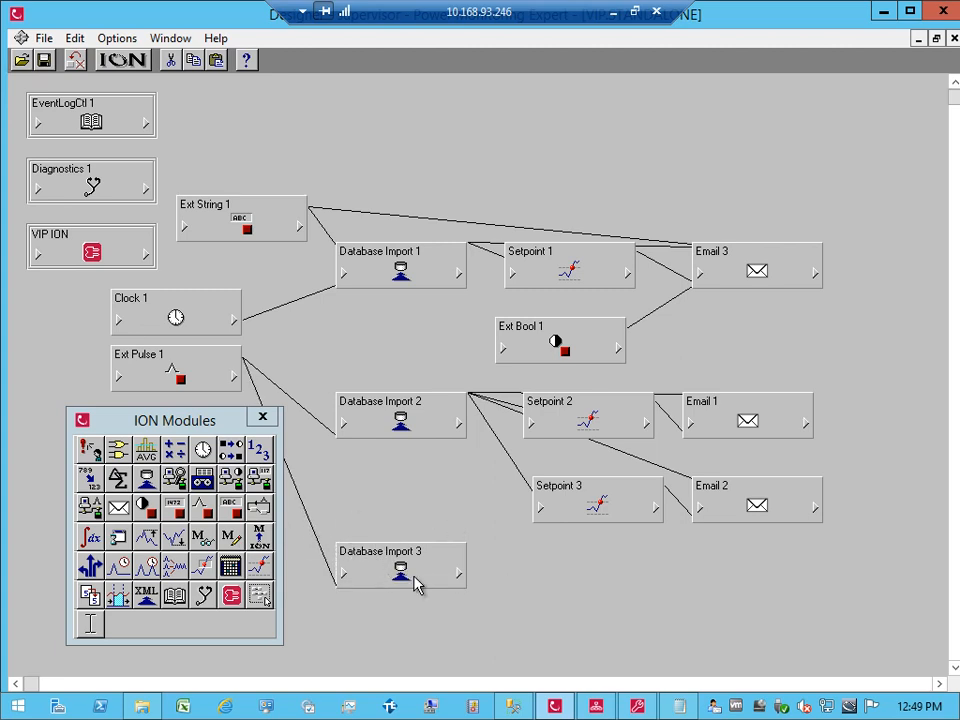
click(597, 707)
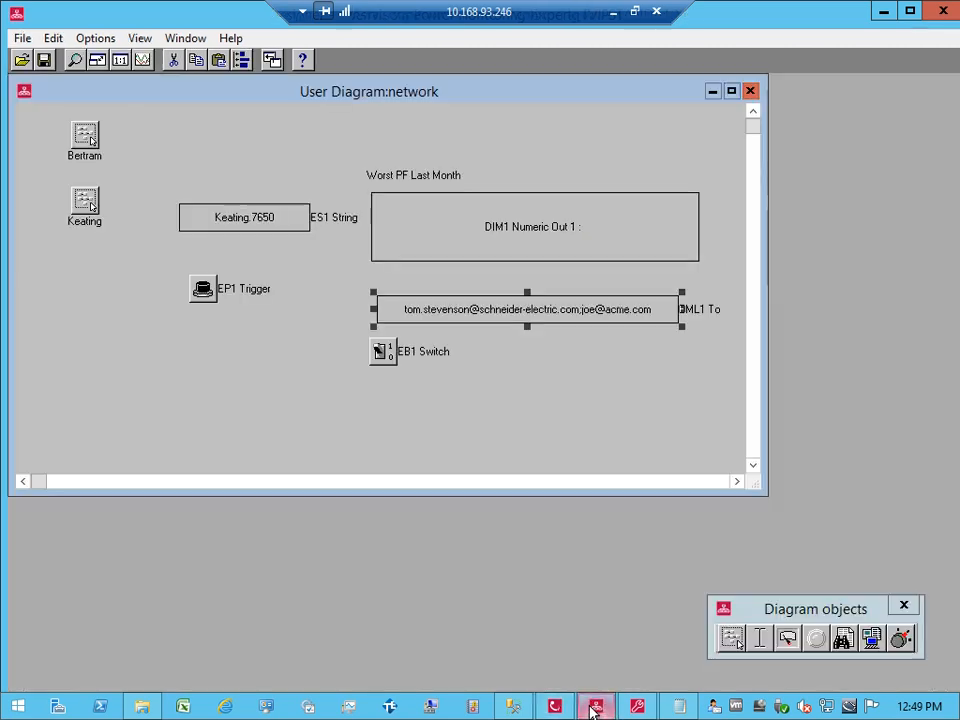
click(202, 293)
click(452, 419)
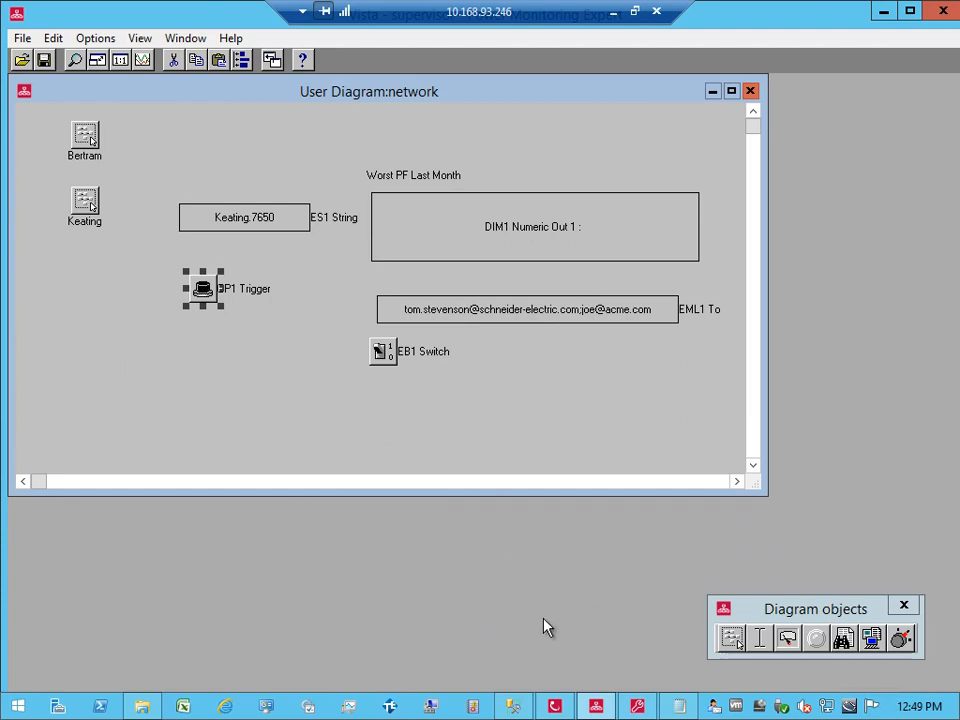
click(555, 707)
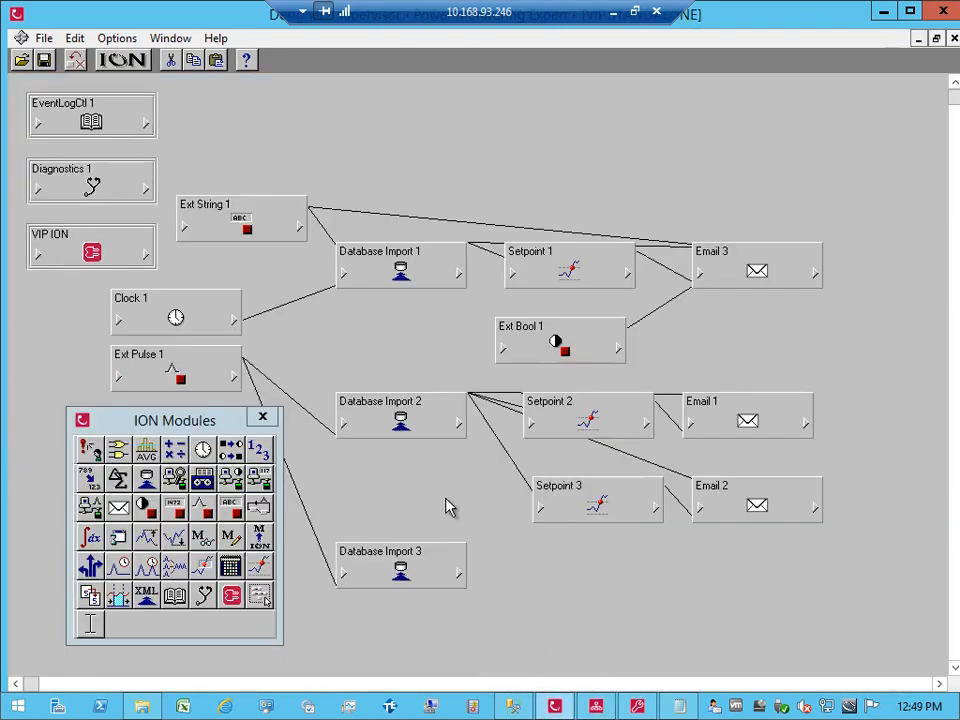
click(461, 571)
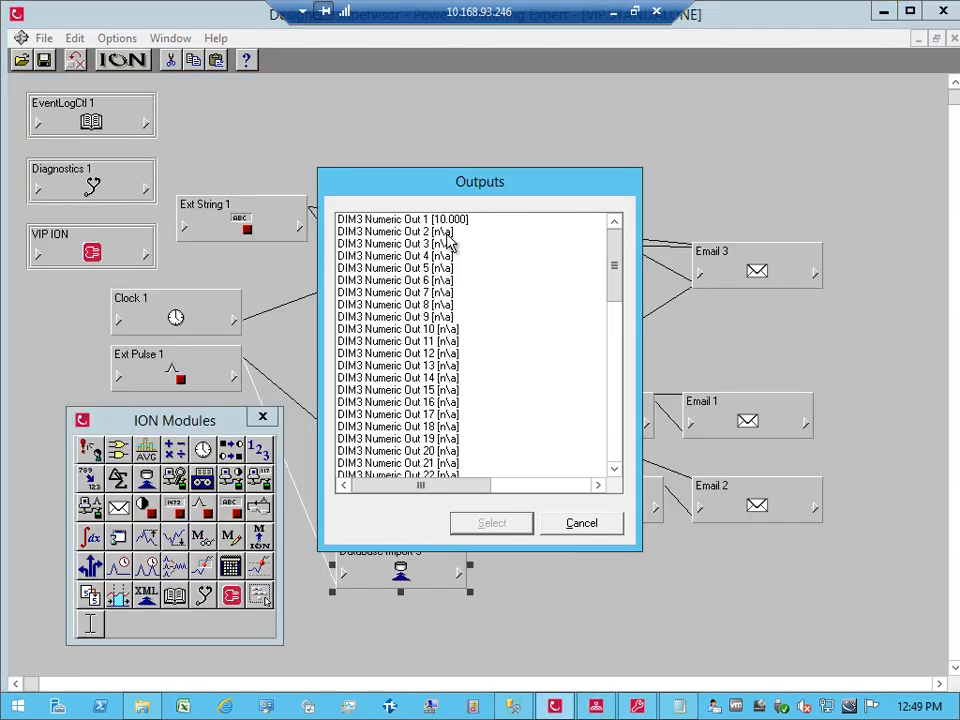
Step: Review Database Import 3's SQL query, which reads the Registry Revision value, leaving it unchanged
click(580, 525)
double_click(401, 571)
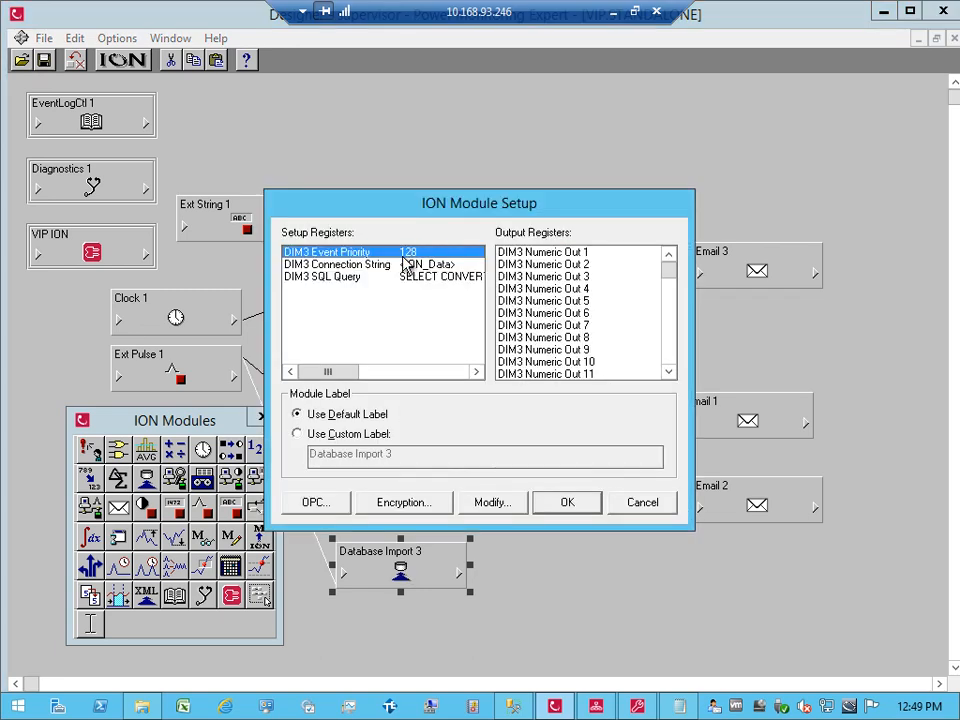
double_click(400, 277)
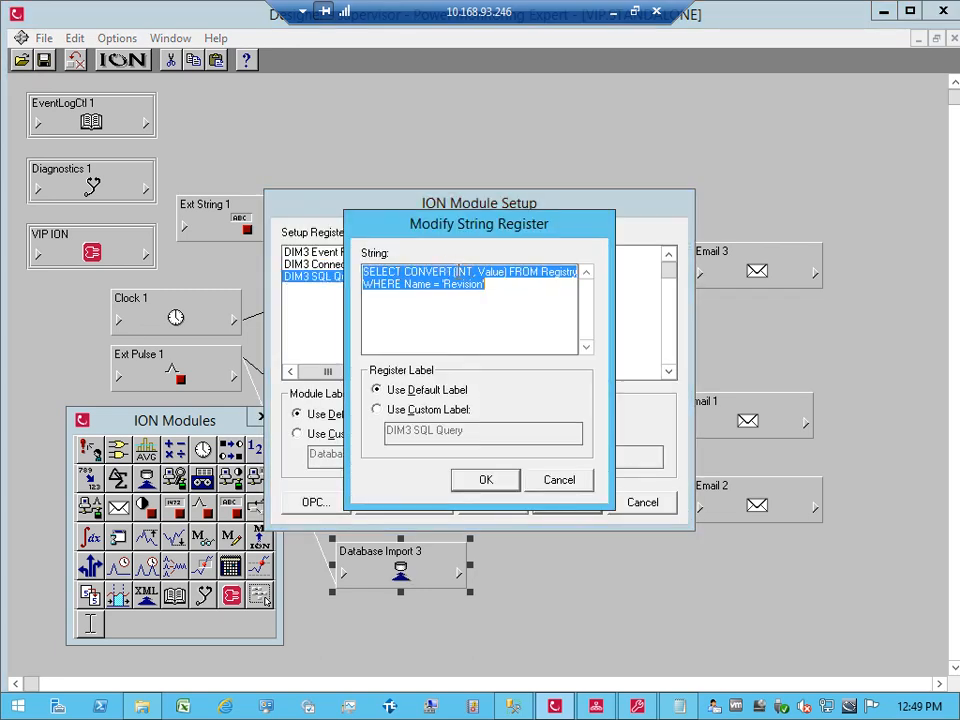
click(456, 271)
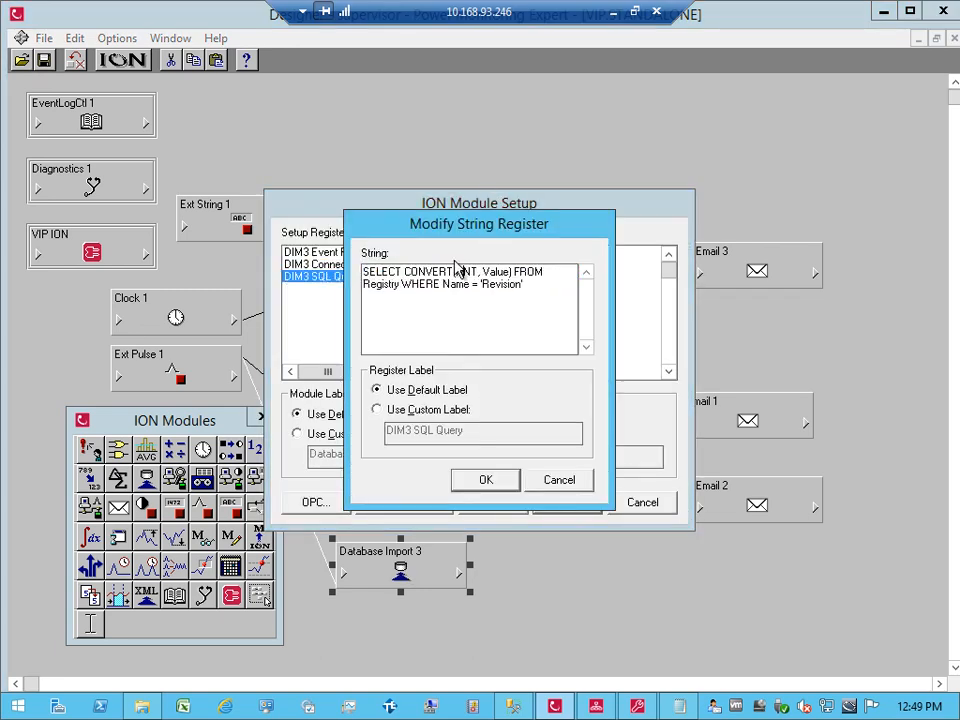
click(488, 479)
click(564, 503)
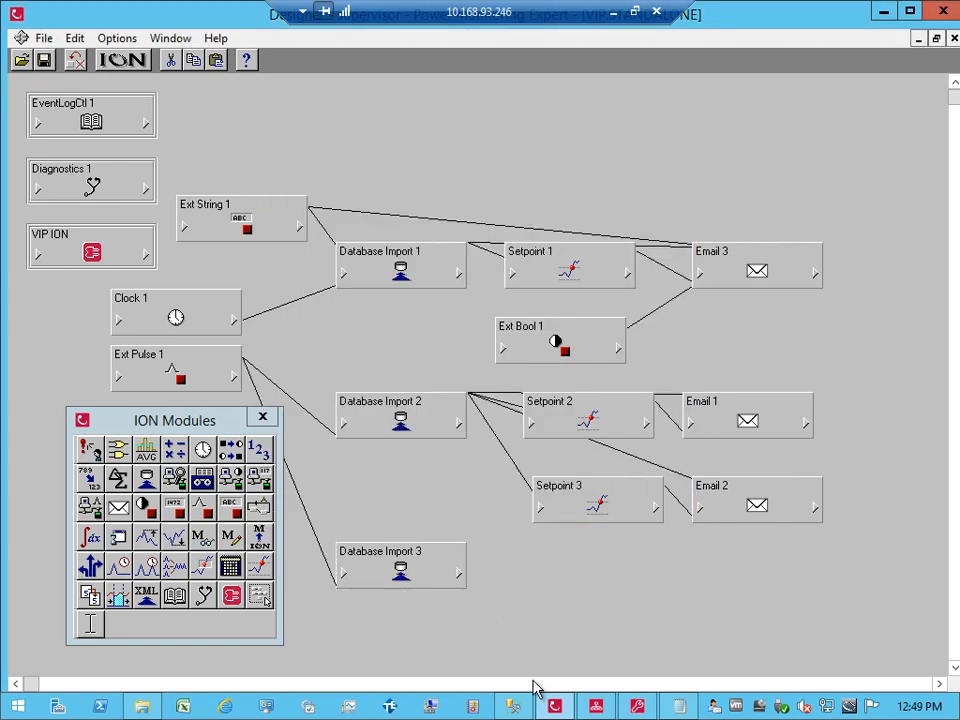
Step: Fire the EP1 Trigger again in Vista and list Database Import 3's output values
click(595, 710)
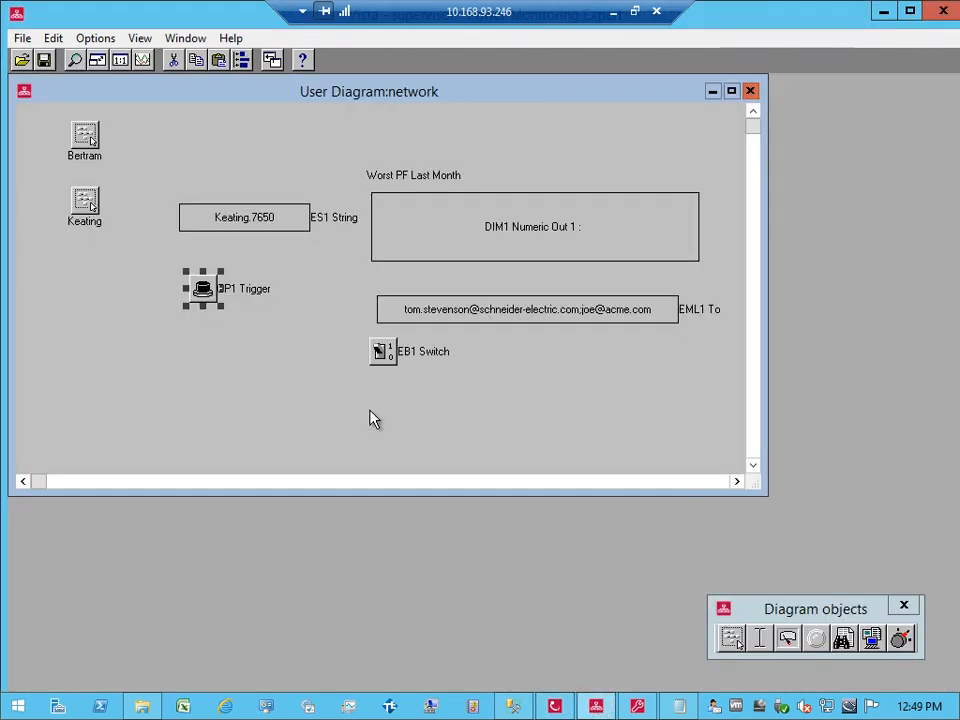
click(203, 289)
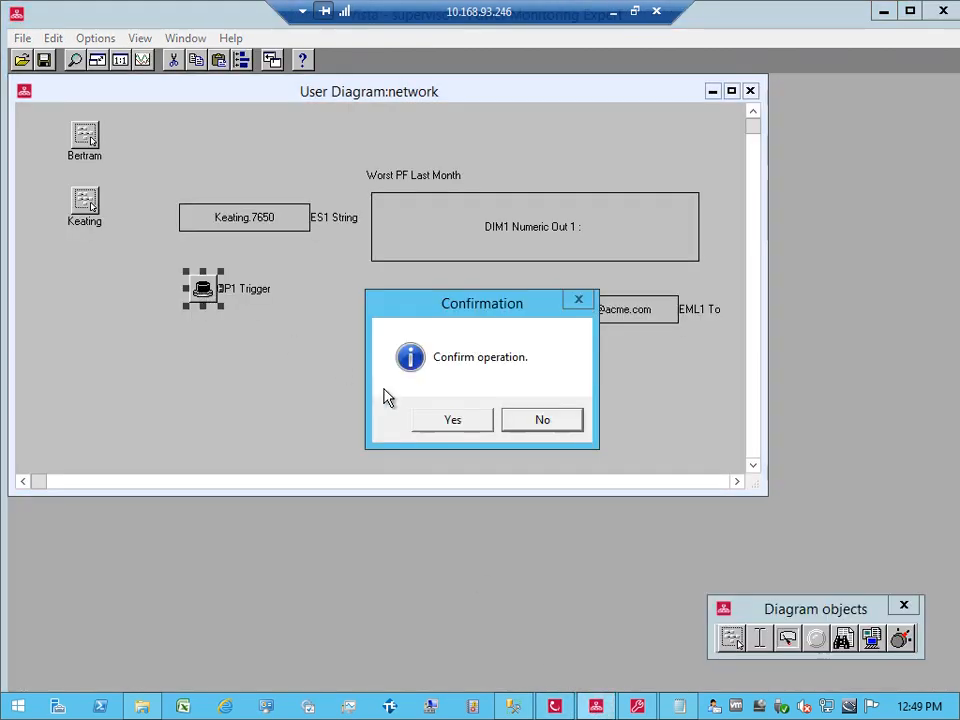
click(474, 424)
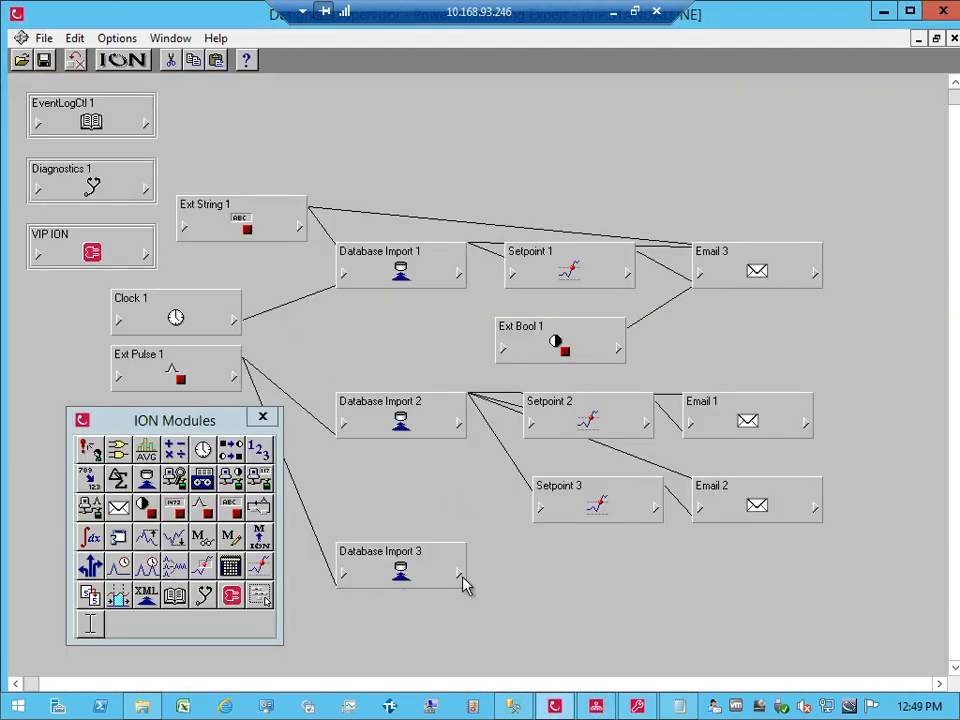
click(459, 574)
click(461, 224)
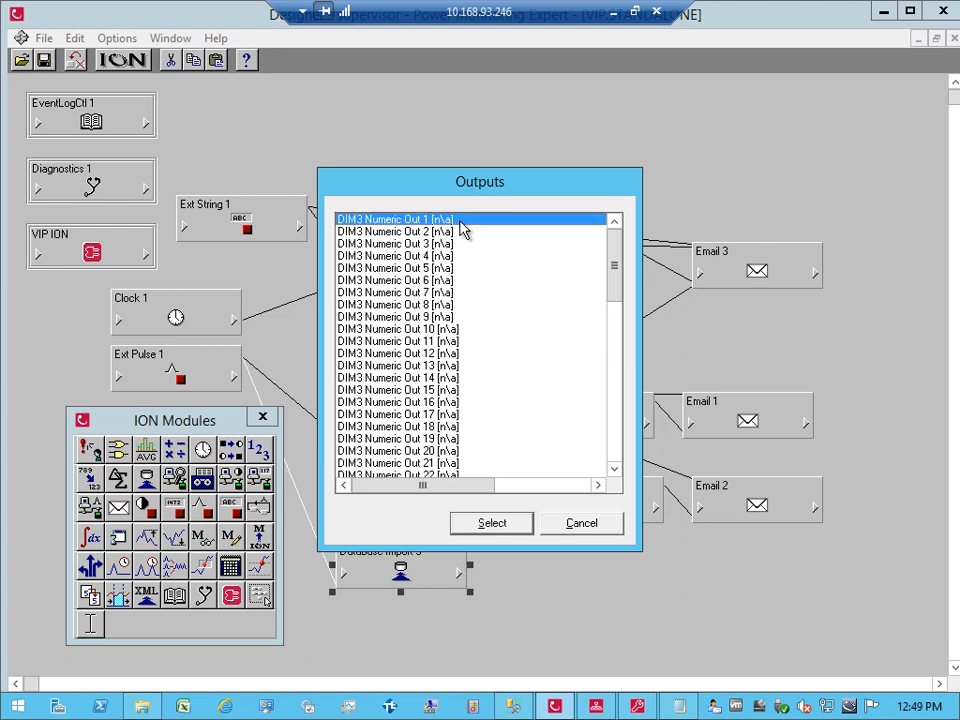
click(580, 525)
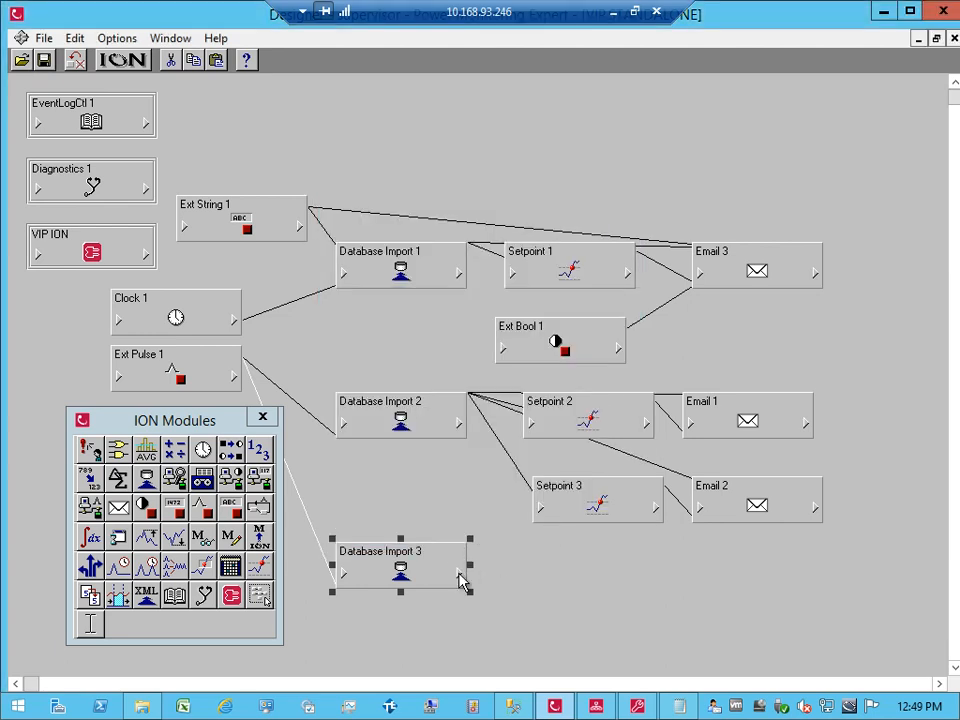
click(459, 574)
click(646, 437)
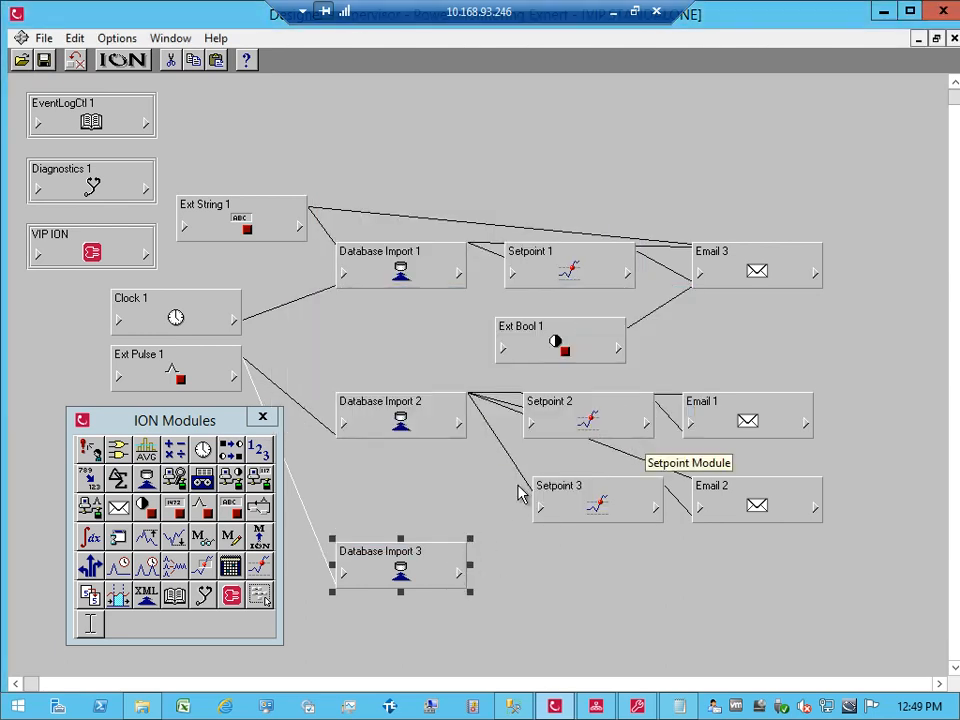
click(459, 574)
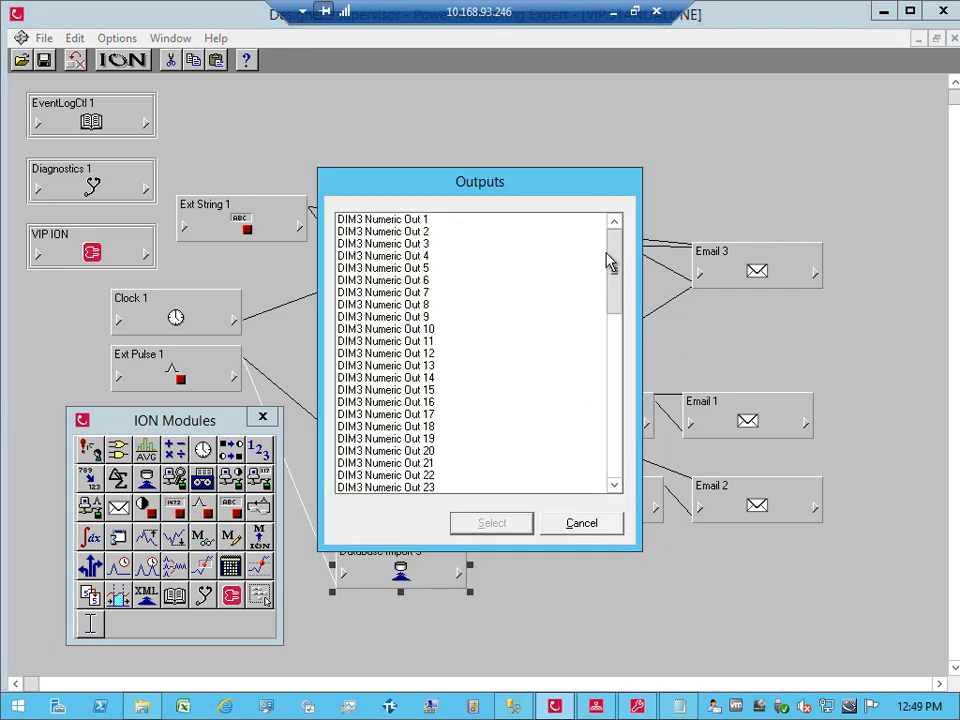
drag(612, 265, 630, 435)
click(583, 523)
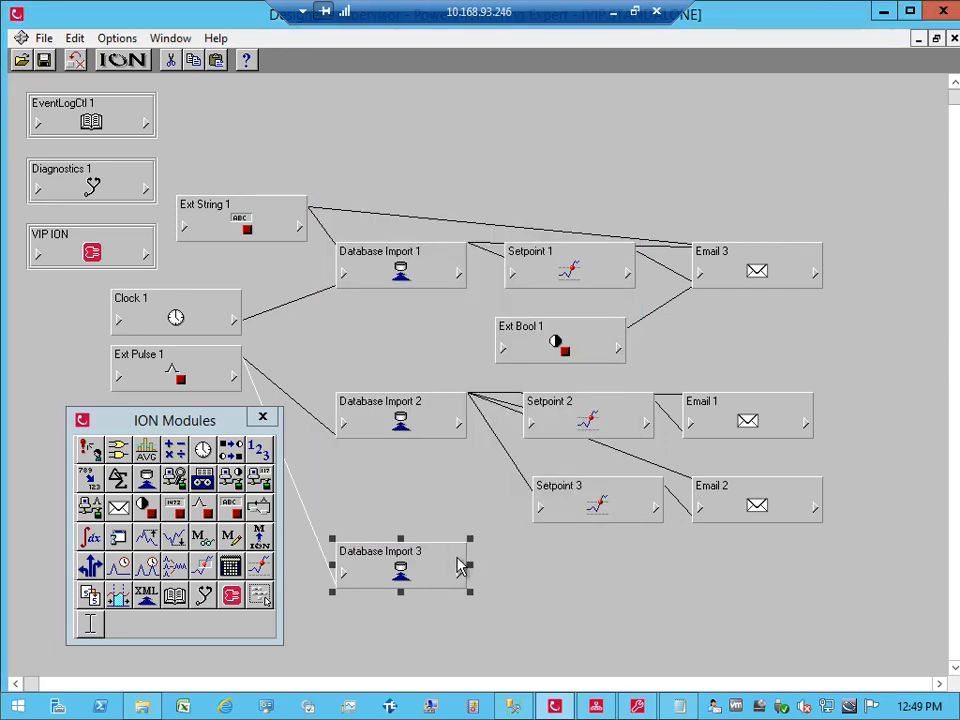
click(459, 574)
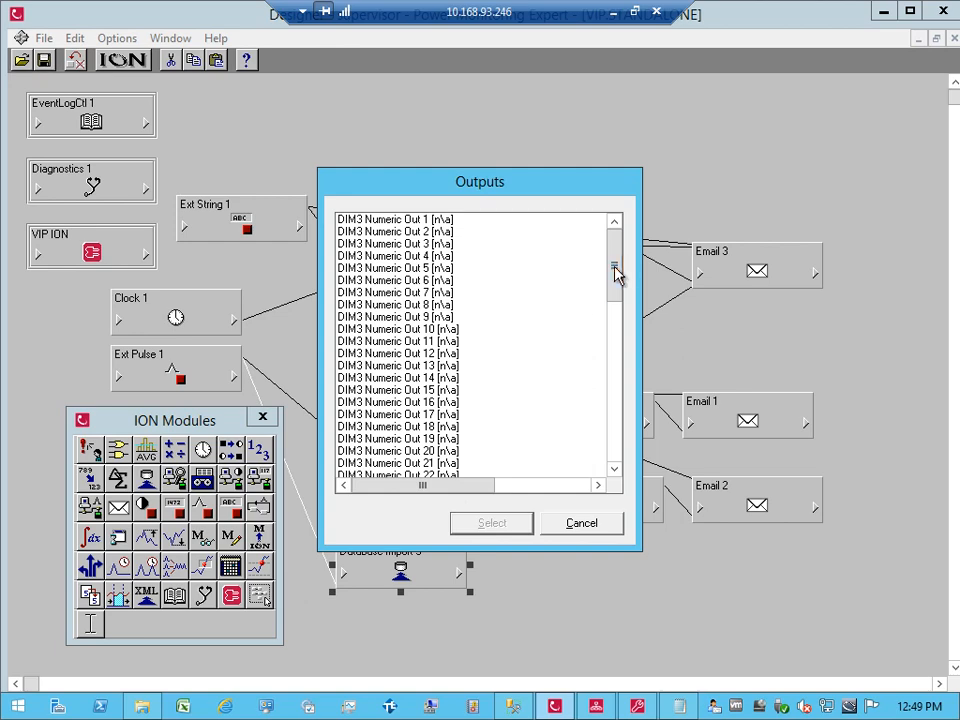
drag(617, 270, 623, 447)
drag(493, 489, 470, 488)
click(617, 530)
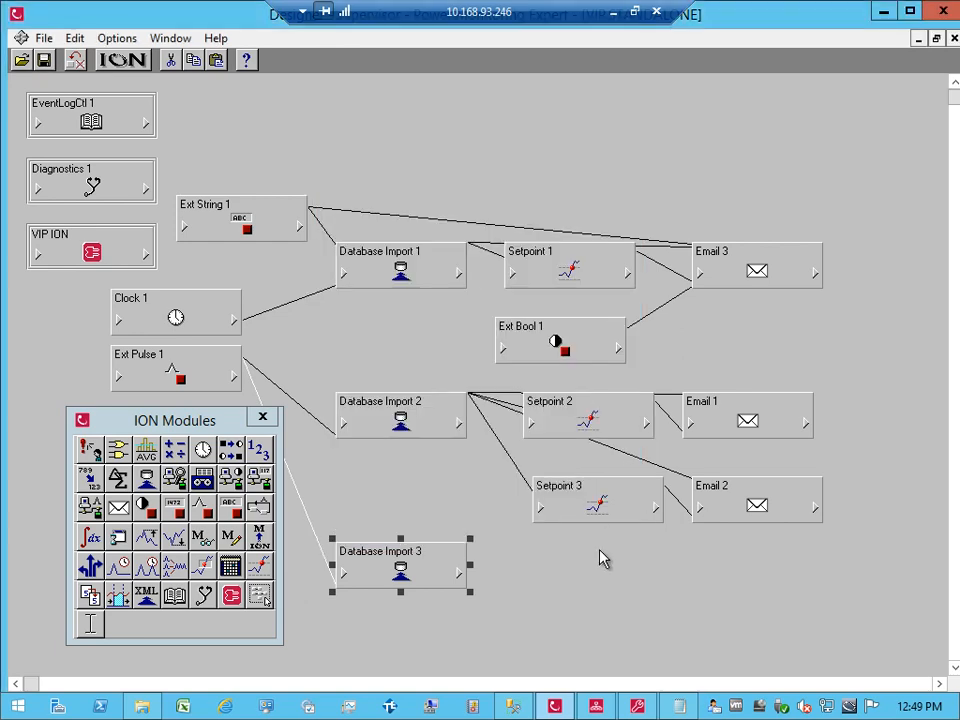
click(590, 572)
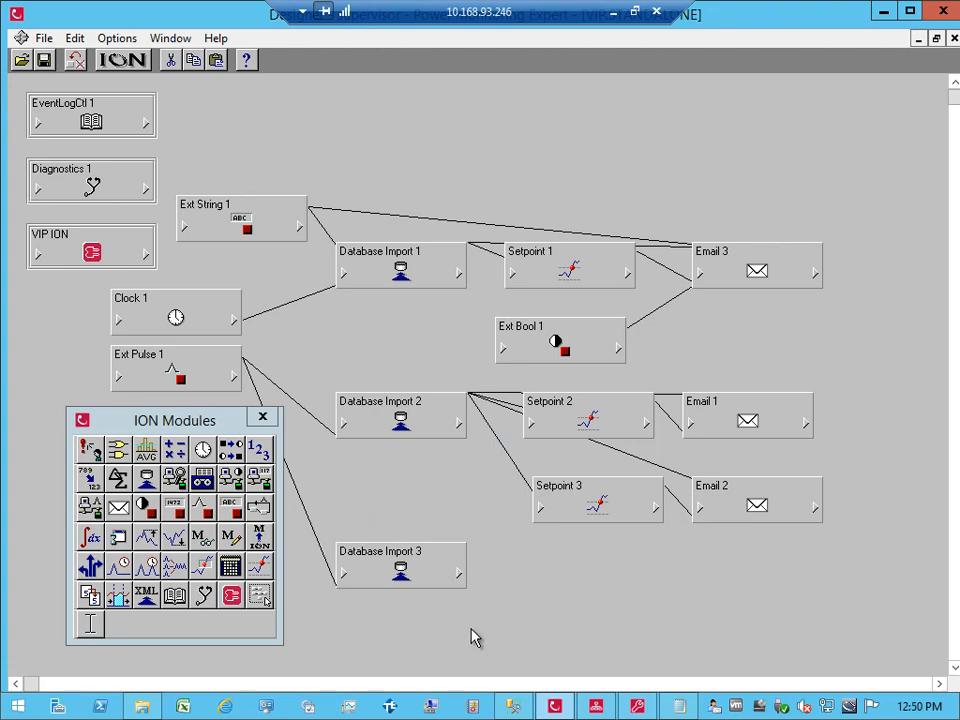
Step: Reload the system log and read Database Import 3's failure: IxNT is not a defined system type
click(637, 706)
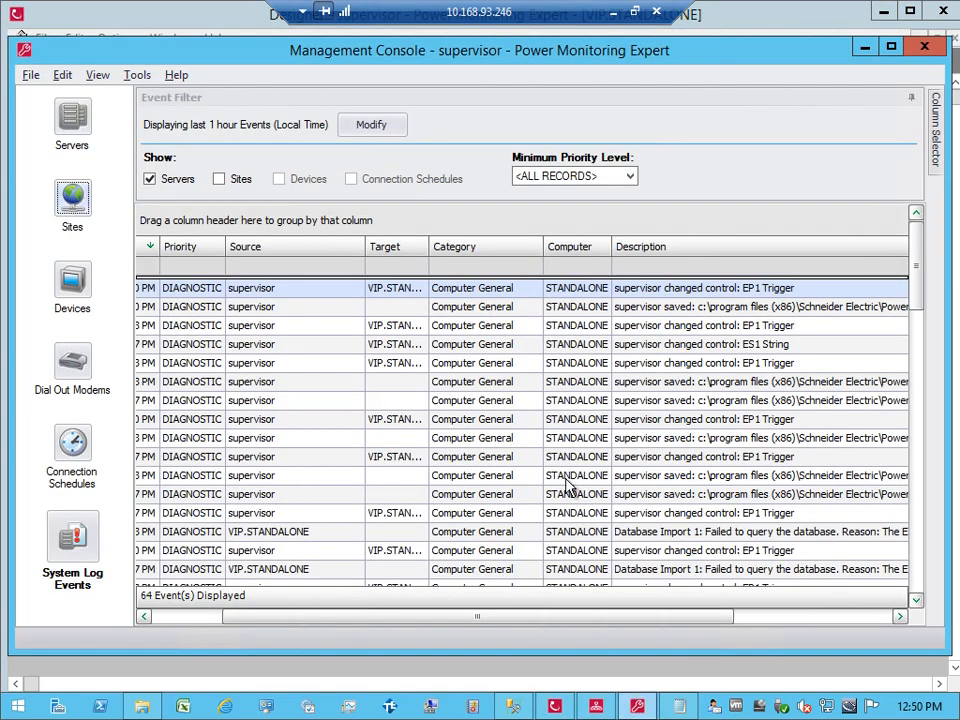
click(80, 537)
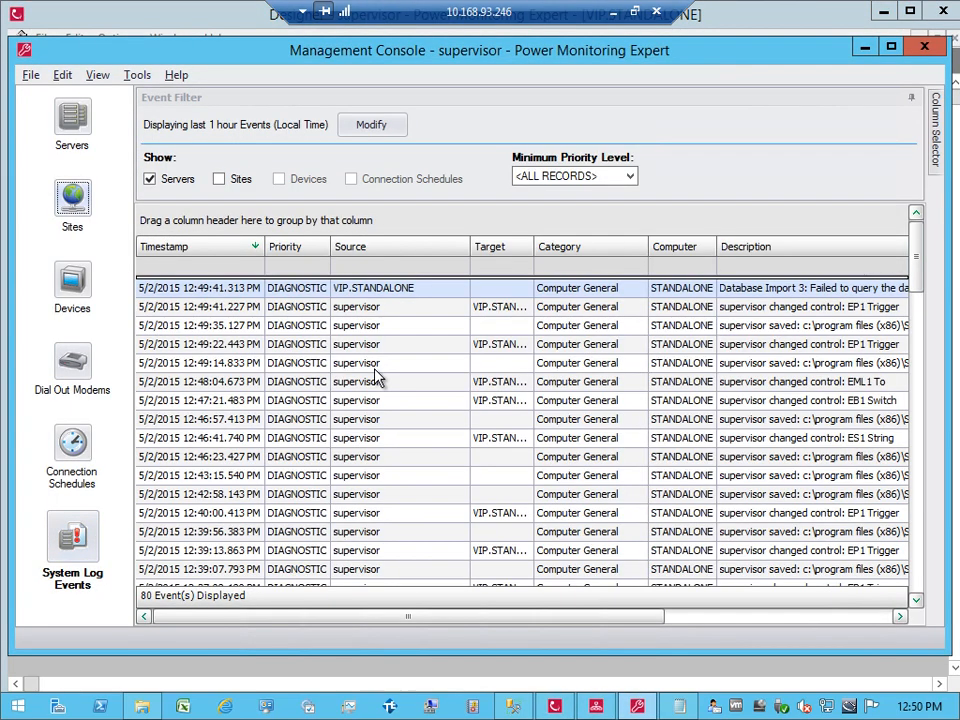
key(F5)
click(756, 289)
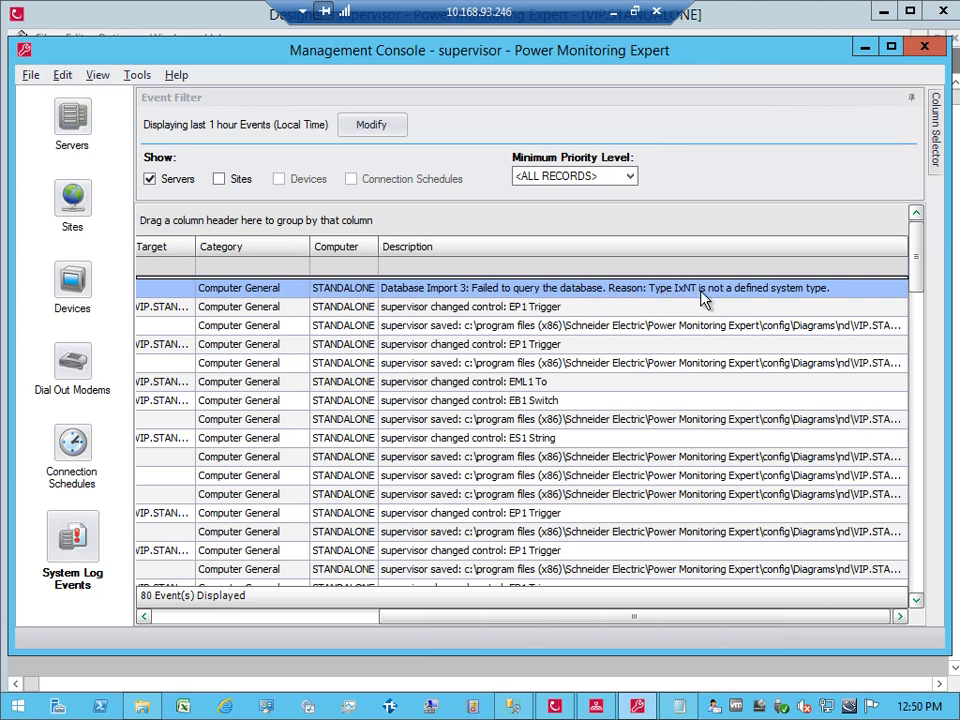
click(554, 706)
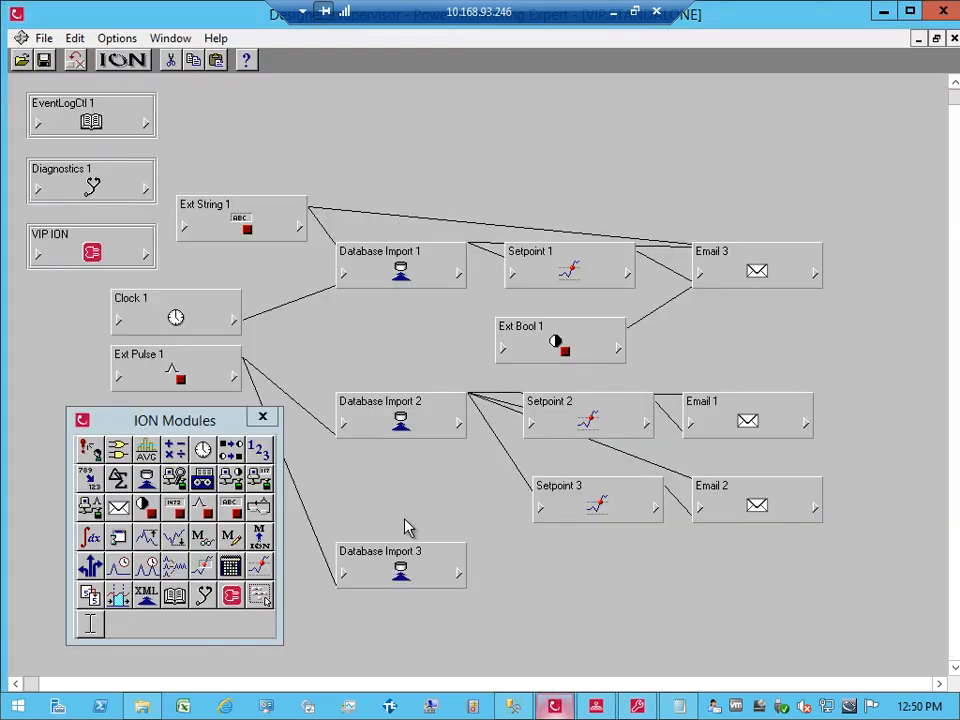
Step: Remove the stray x from Database Import 3's SQL query so it reads INT
double_click(380, 557)
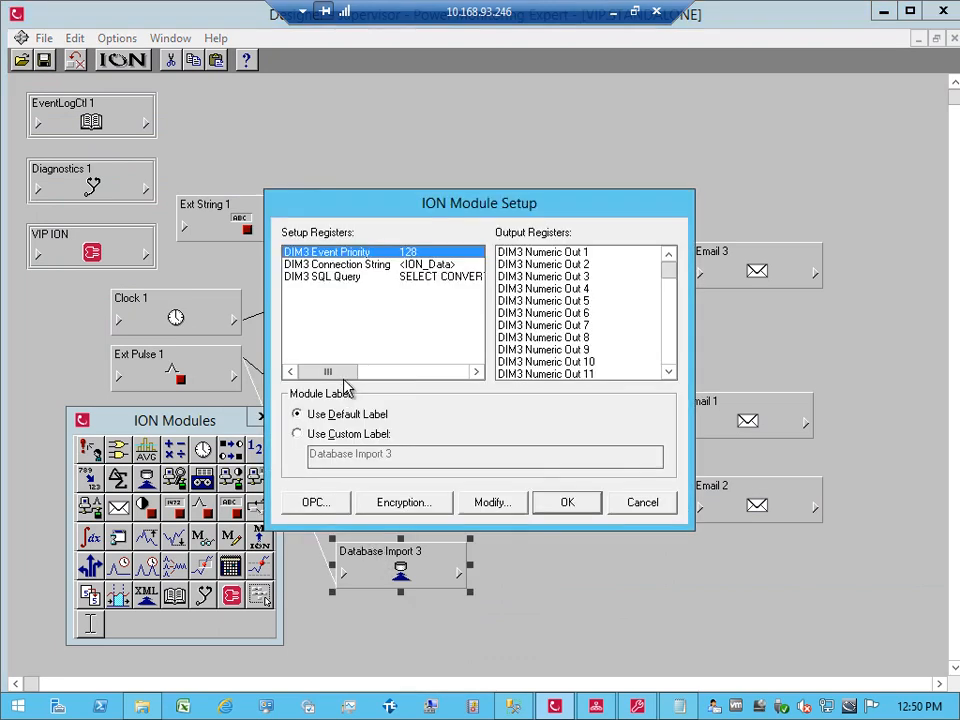
double_click(420, 277)
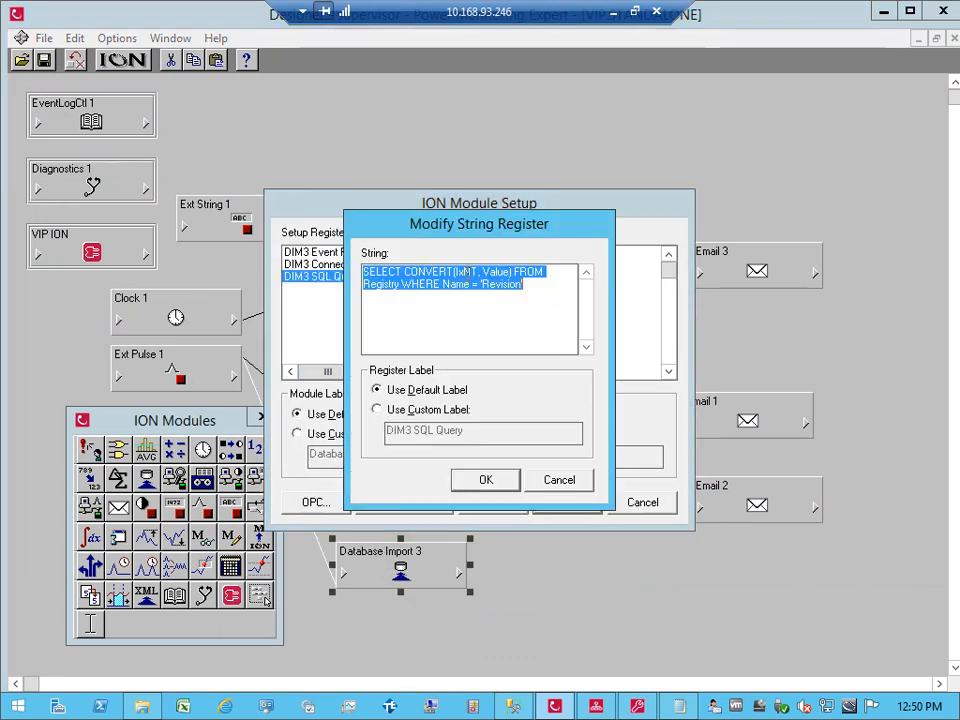
click(462, 272)
key(BackSpace)
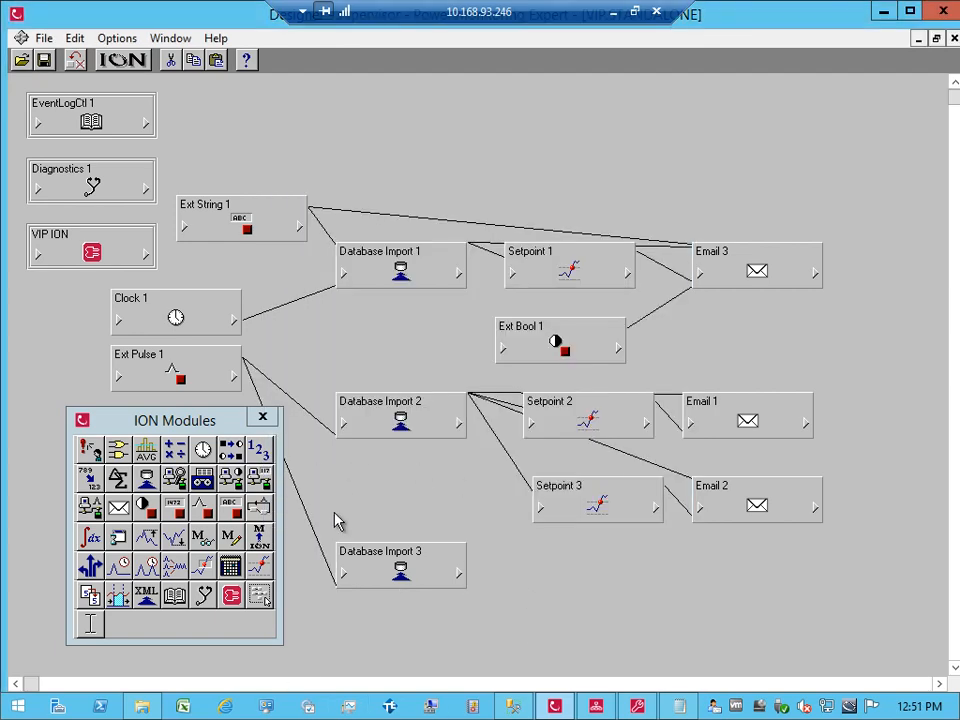
Step: Browse Database Import 3's outputs to Processing Time, closing the list without linking
click(459, 579)
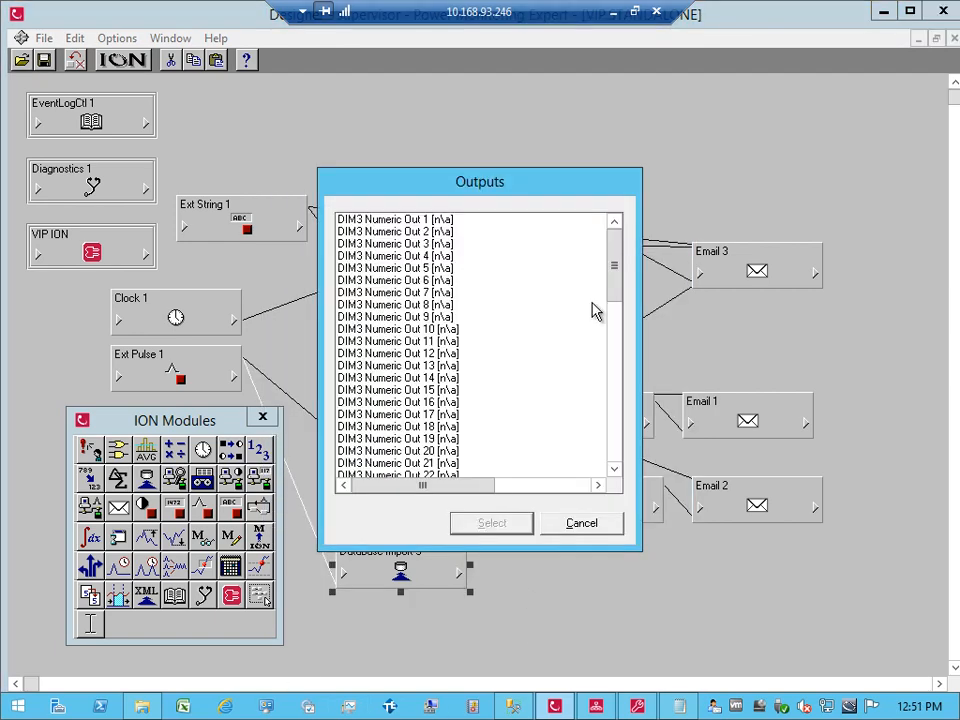
drag(611, 283, 614, 461)
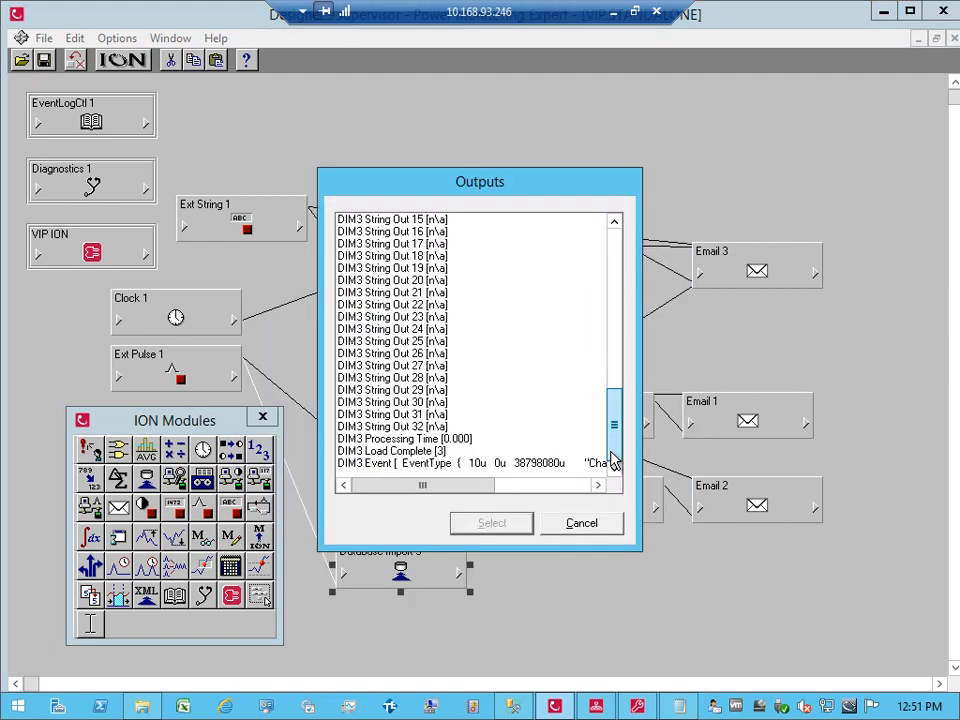
click(478, 439)
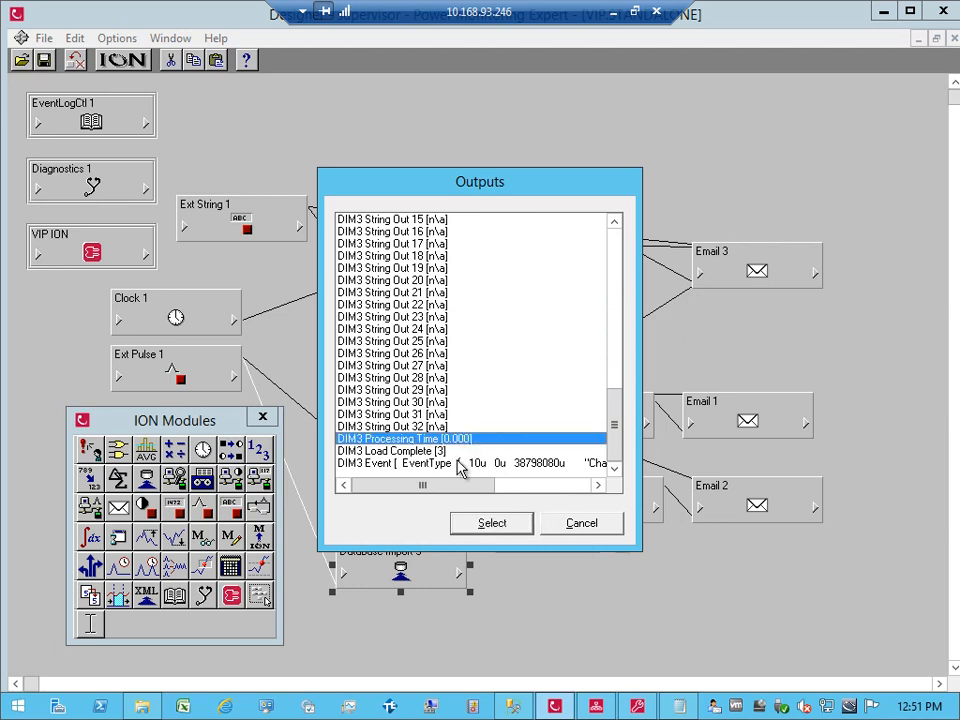
click(565, 527)
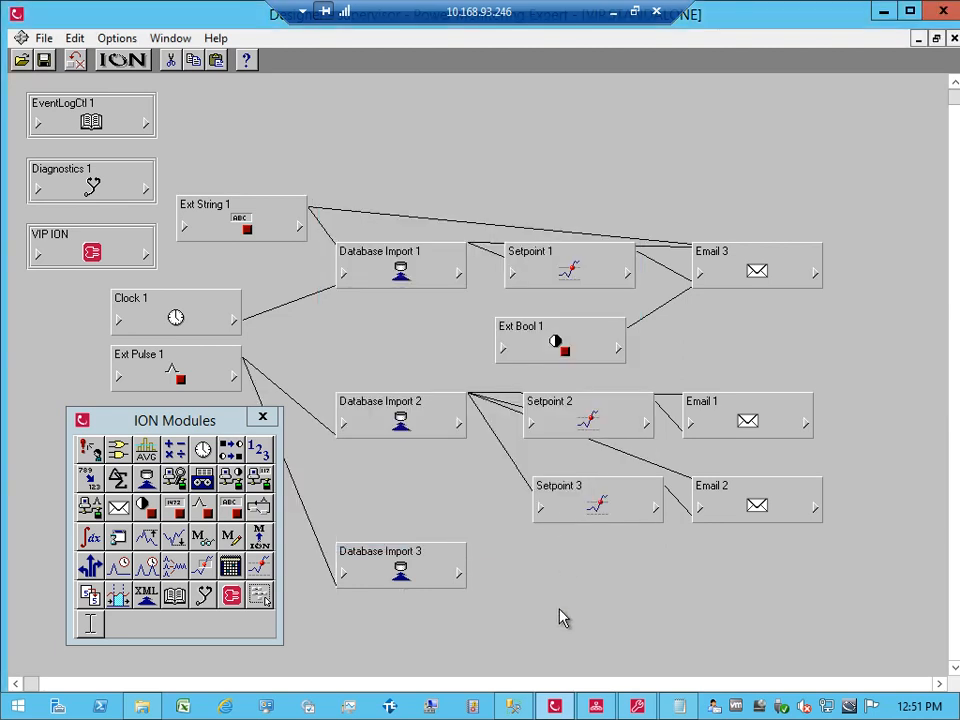
Step: Rewrite Database Import 3's SQL query as 'SELECT * from Datalog2' and apply it
double_click(392, 570)
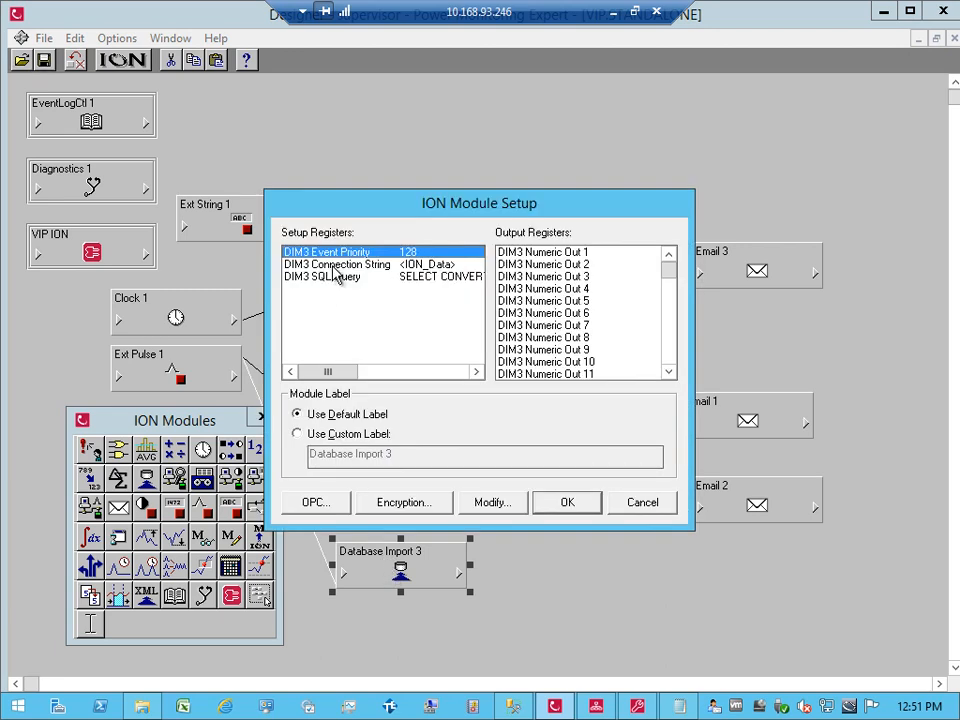
double_click(409, 276)
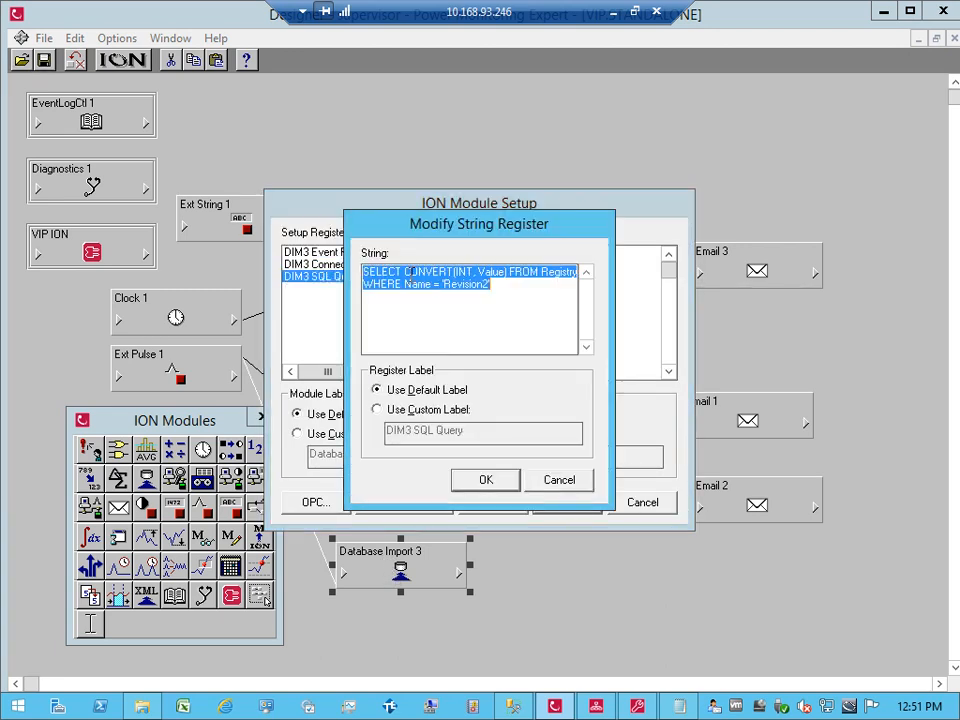
drag(404, 272, 486, 291)
key(BackSpace)
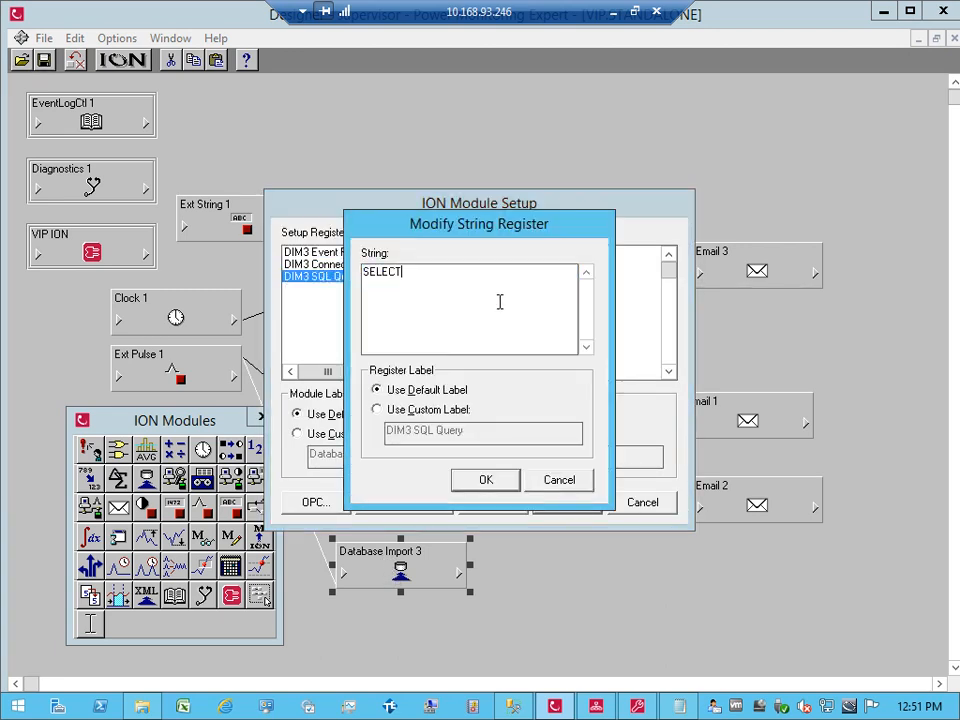
text(&*)
key(BackSpace)
key(BackSpace)
key(BackSpace)
text(* deo)
key(BackSpace)
key(BackSpace)
key(BackSpace)
text(from Dta)
key(BackSpace)
key(BackSpace)
text(atalog2)
click(485, 482)
click(564, 502)
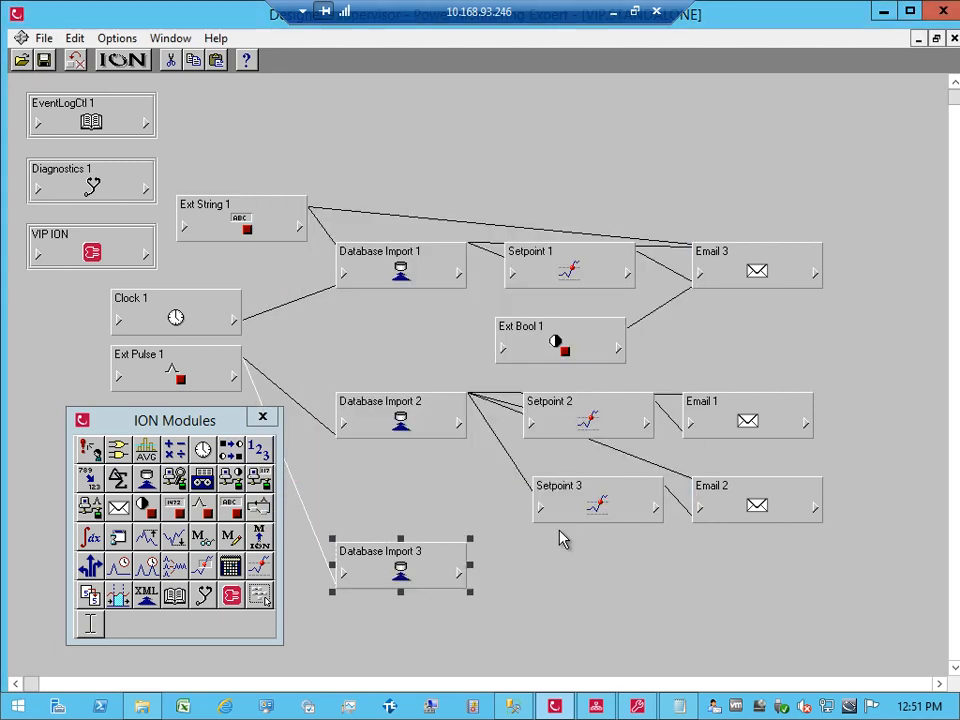
Step: Fire the query trigger in Vista and confirm, then return to the Designer diagram
click(594, 706)
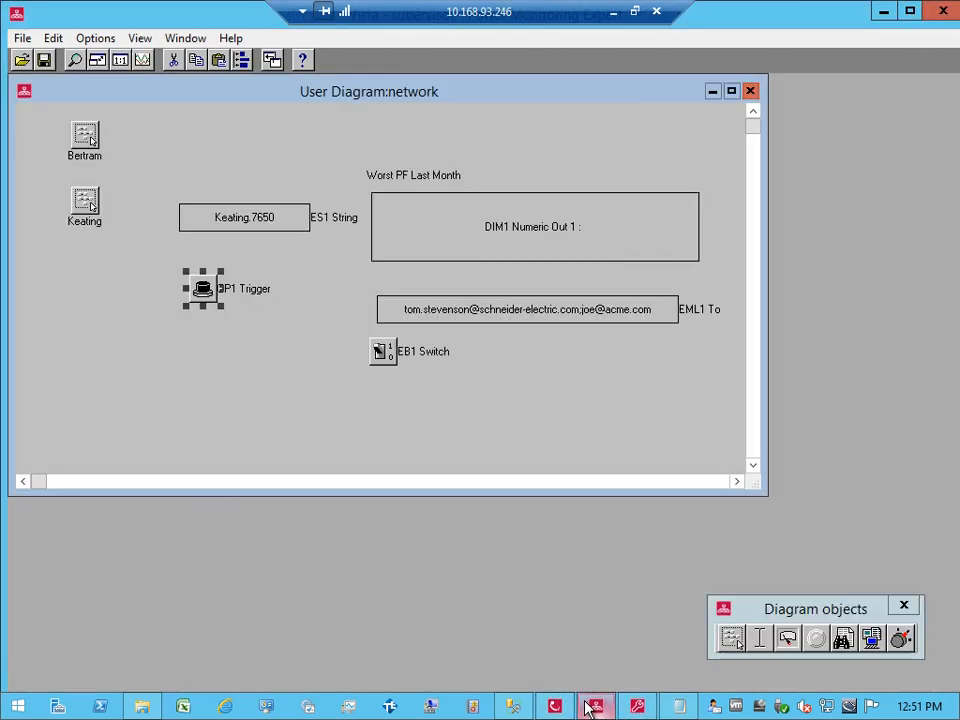
click(202, 290)
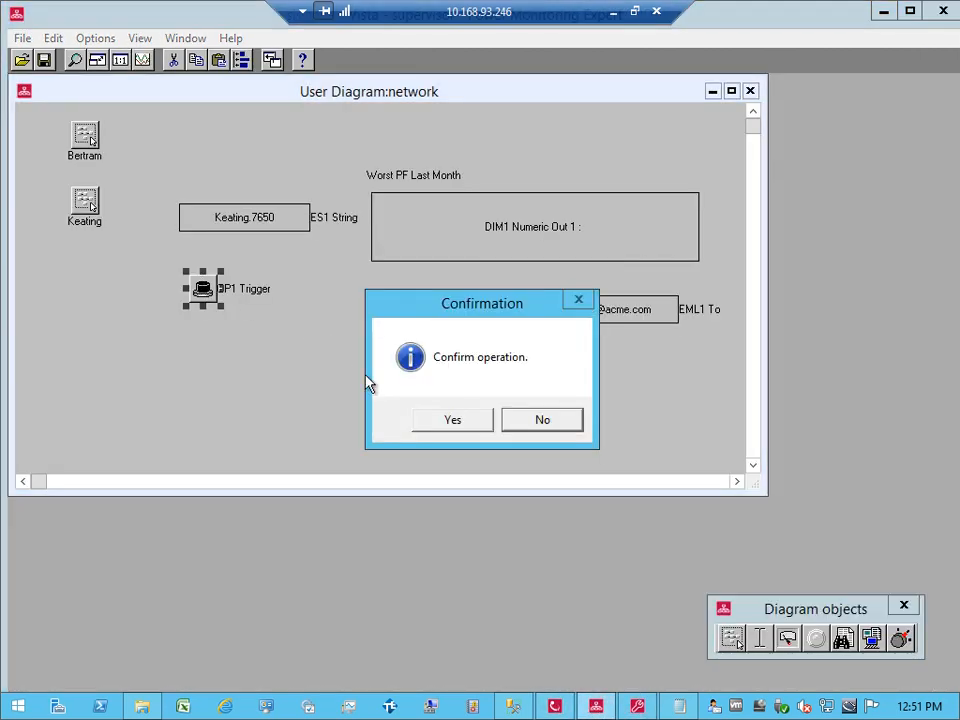
click(440, 422)
key(alt+Tab)
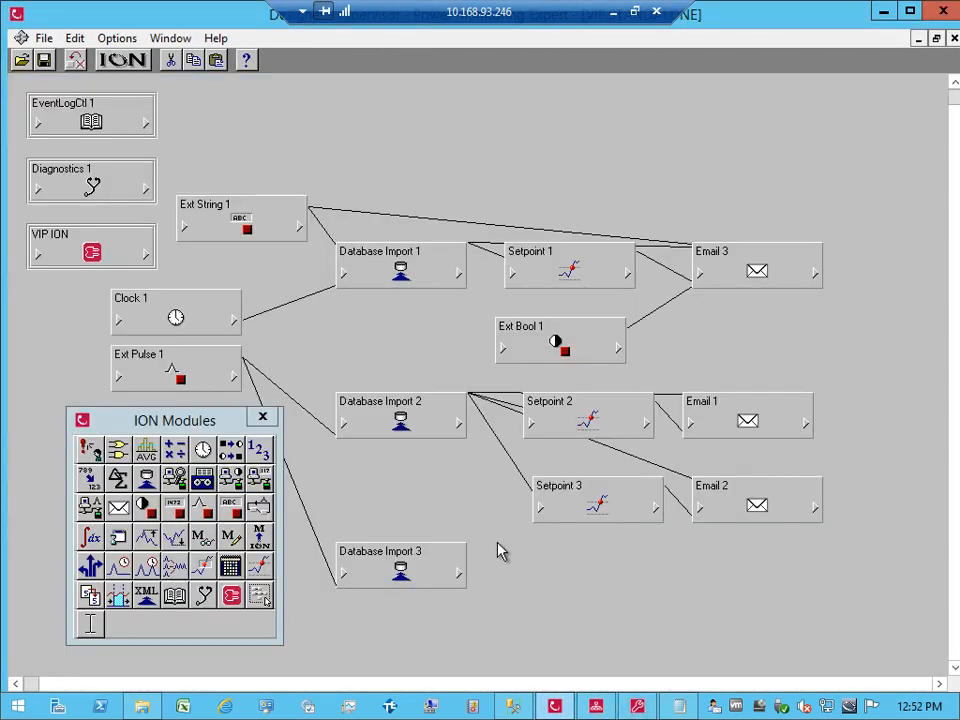
click(457, 573)
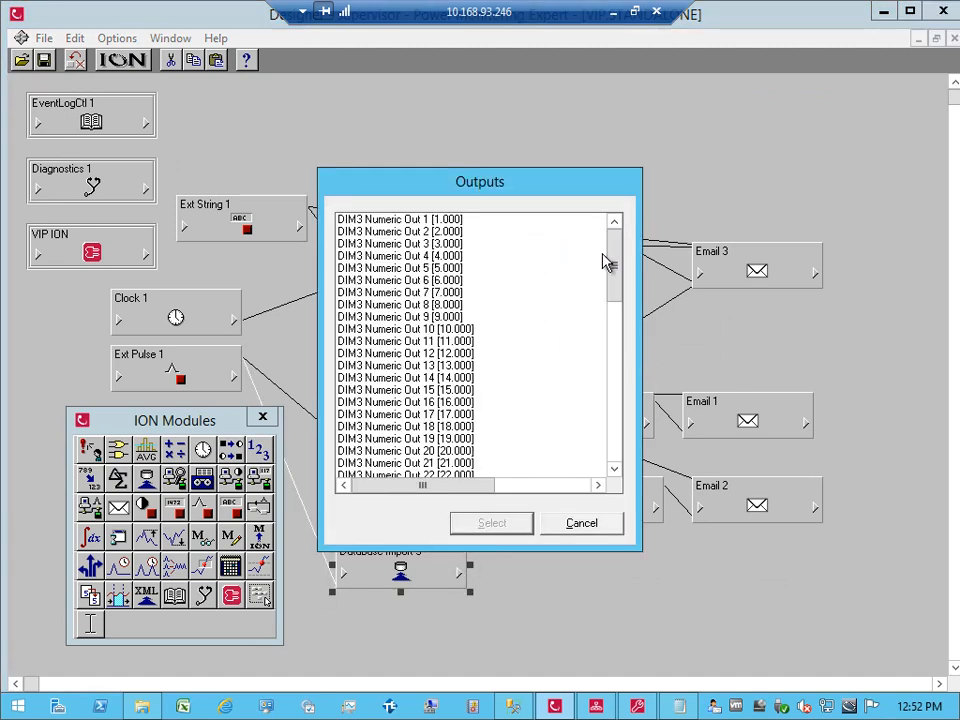
click(621, 405)
click(470, 439)
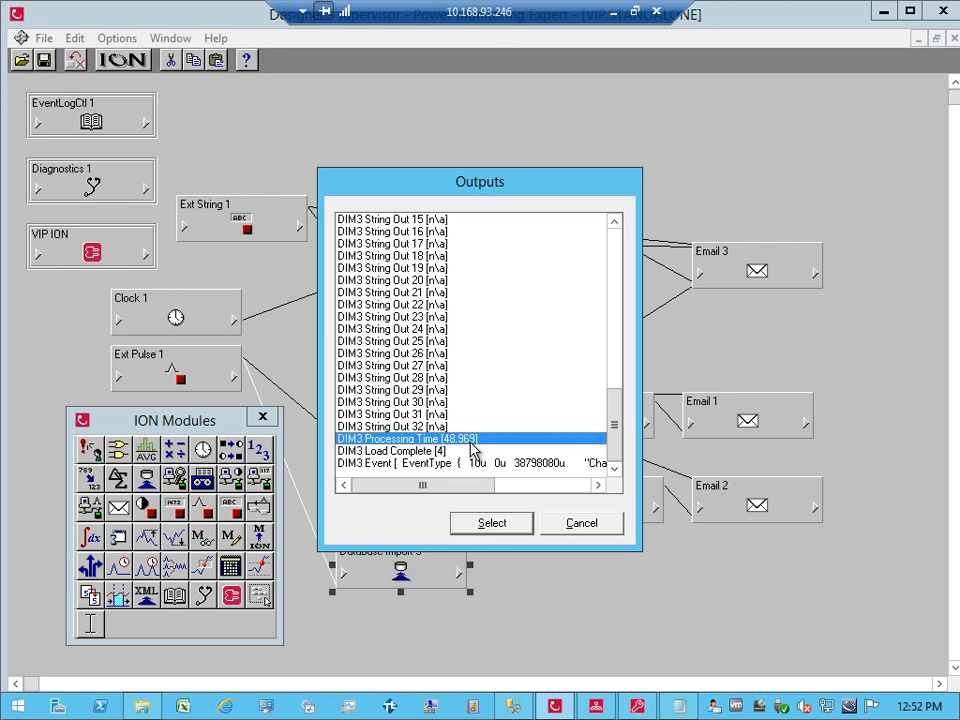
click(438, 452)
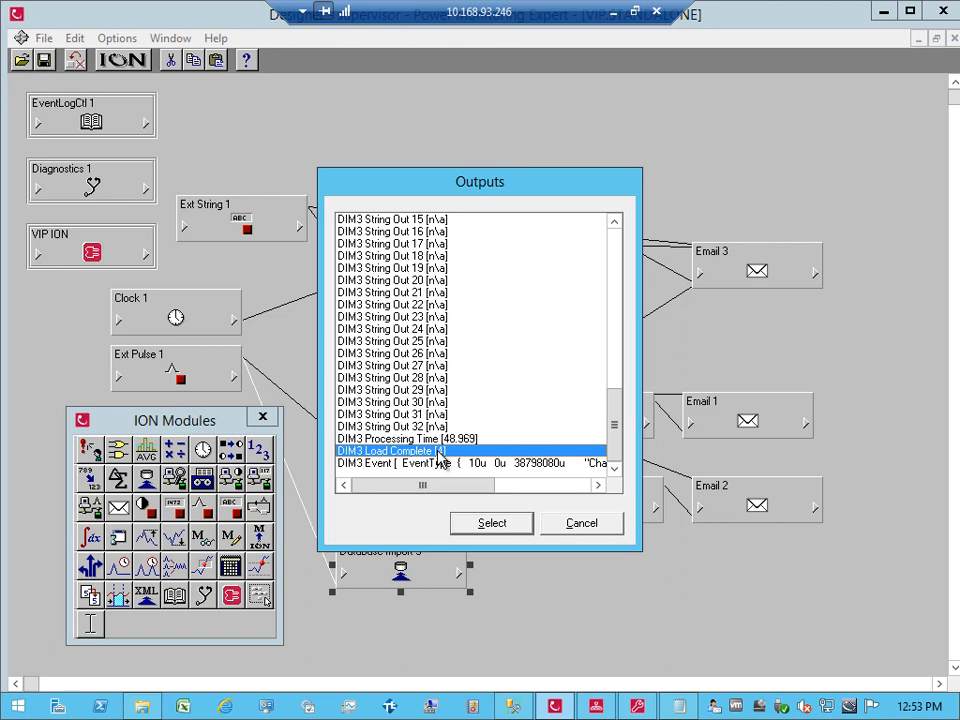
click(467, 440)
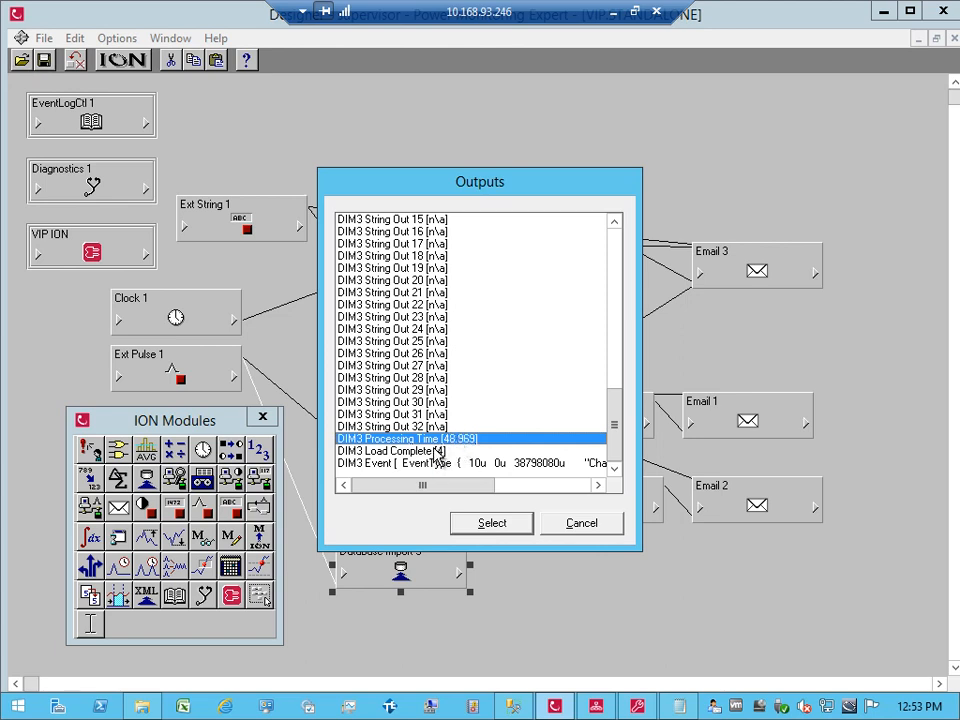
click(440, 451)
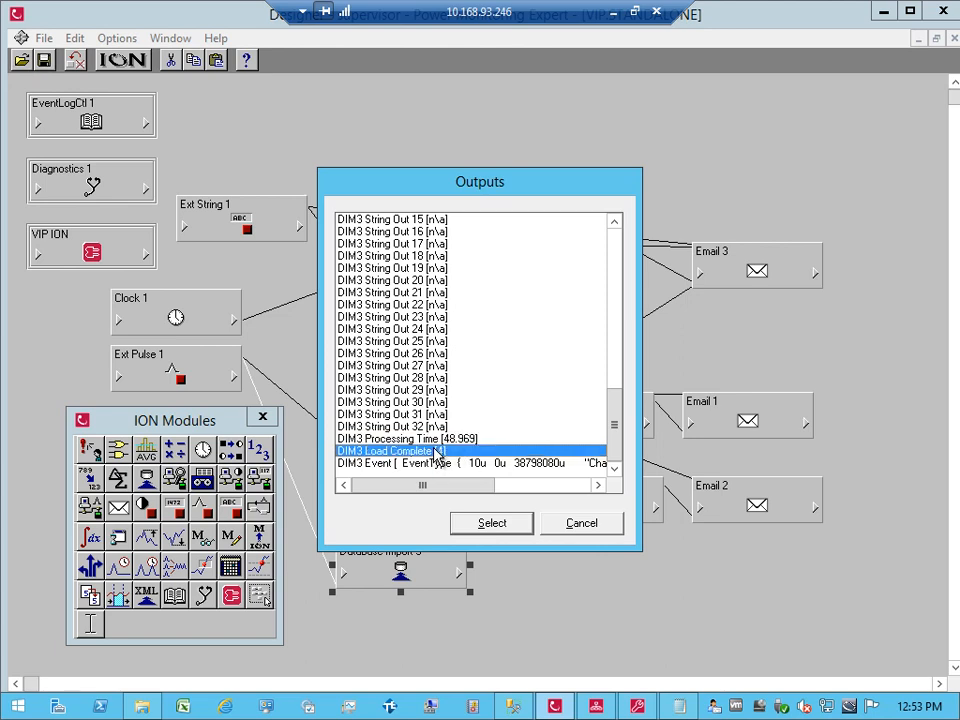
click(566, 527)
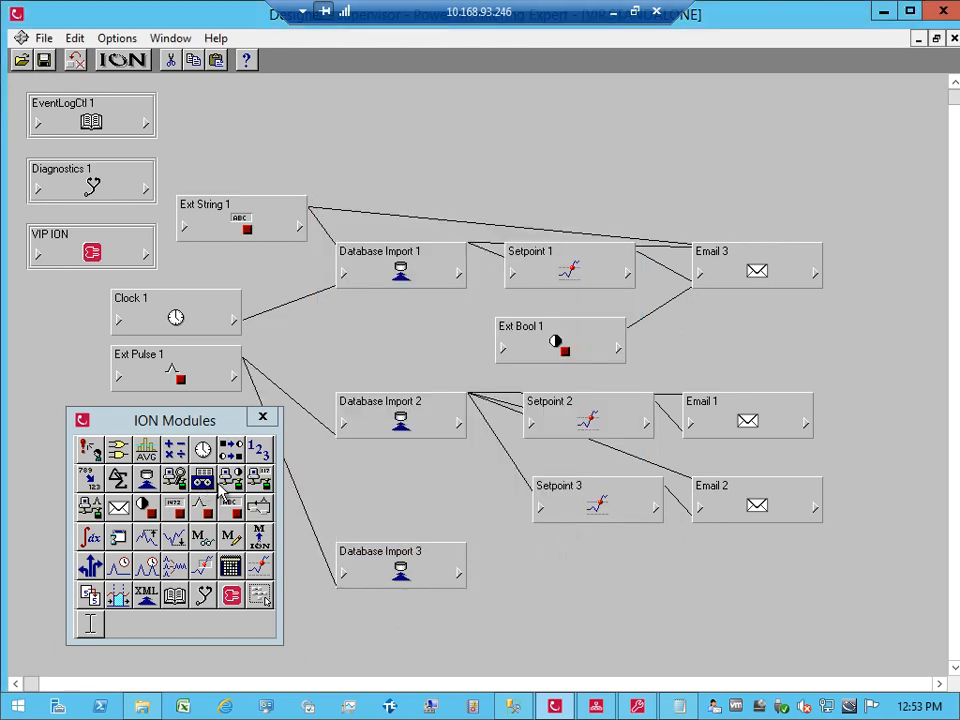
Step: Place a Data Recorder beside Database Import 3 and link DIM3 Load Complete to Data Rec 1's Record input
drag(201, 488, 572, 568)
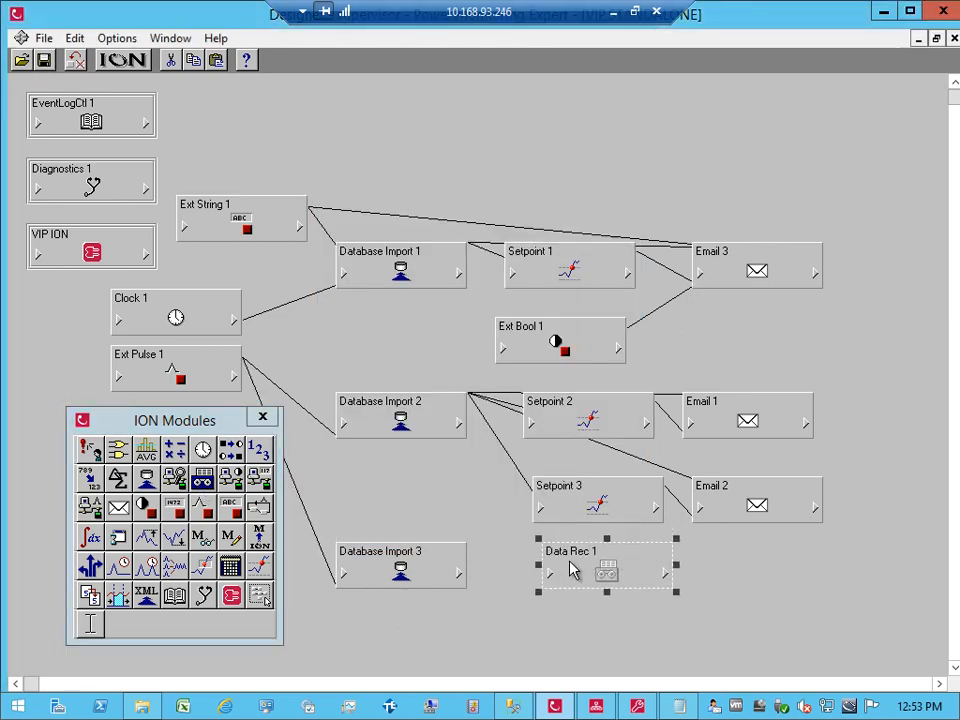
click(459, 575)
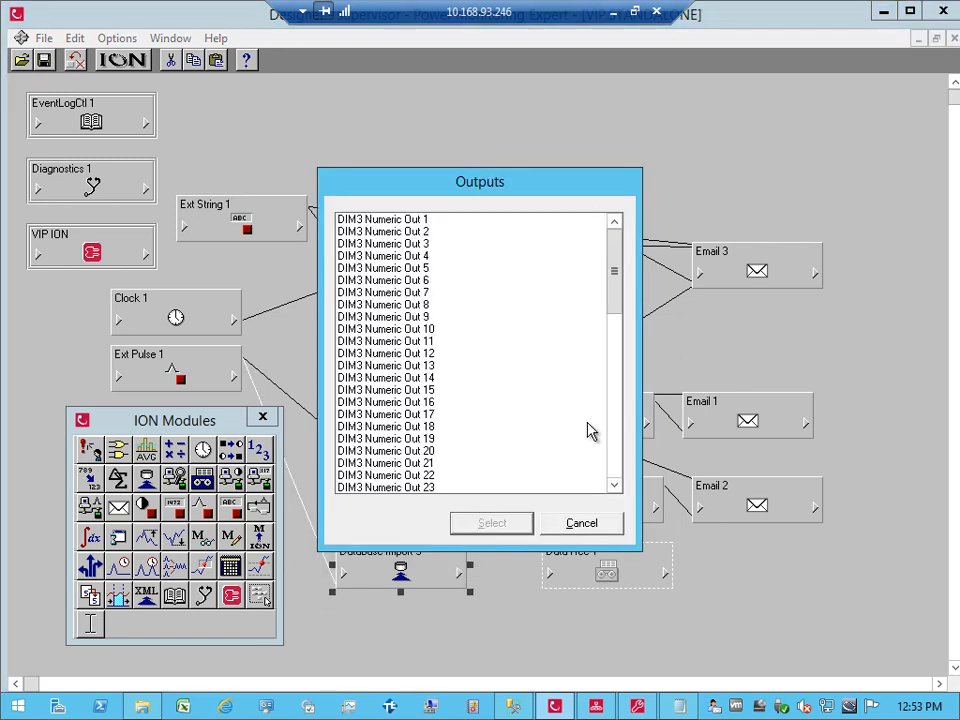
drag(614, 273, 616, 476)
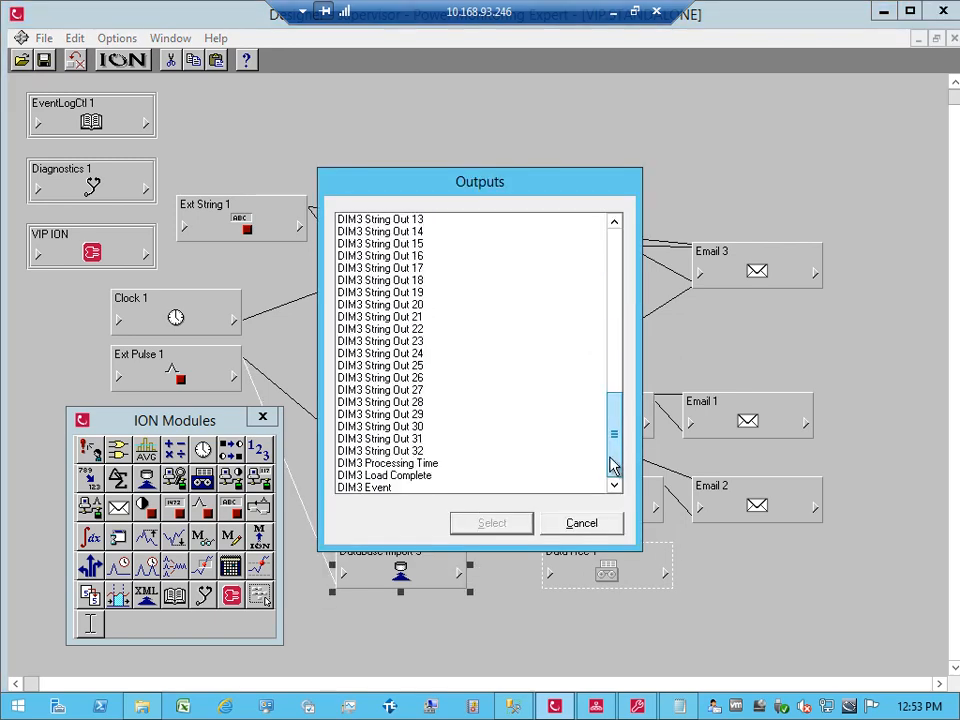
click(432, 476)
double_click(432, 476)
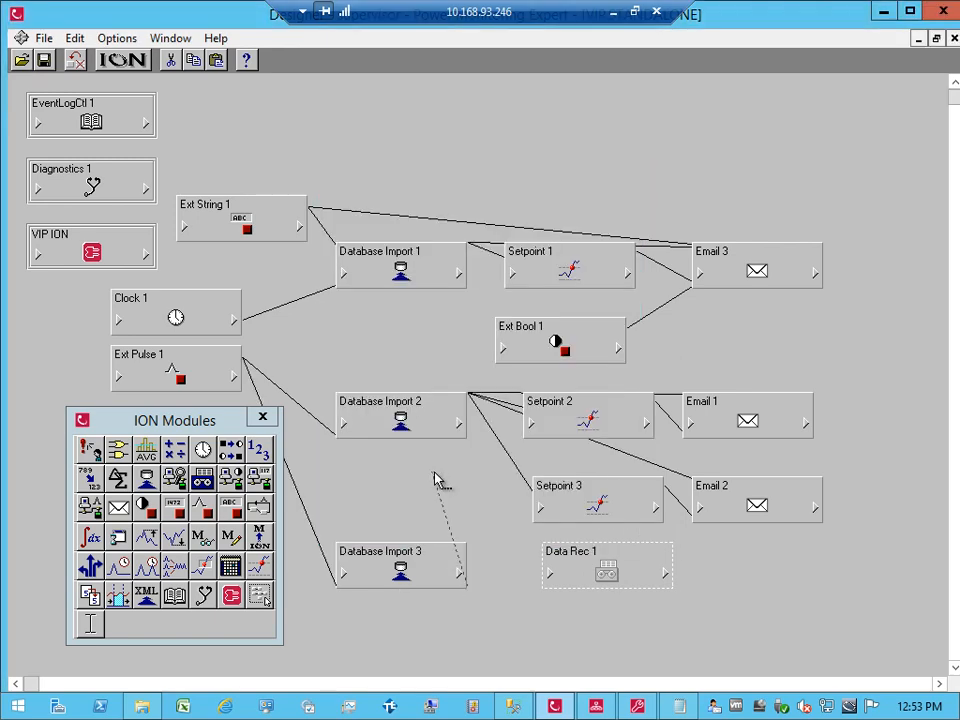
click(551, 577)
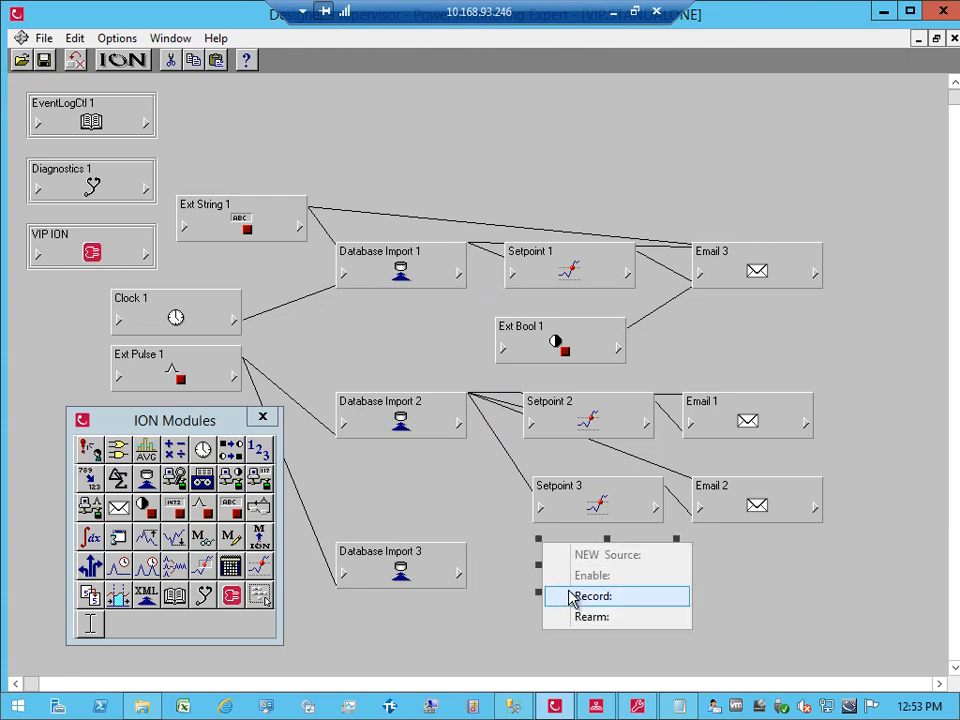
click(570, 596)
click(568, 585)
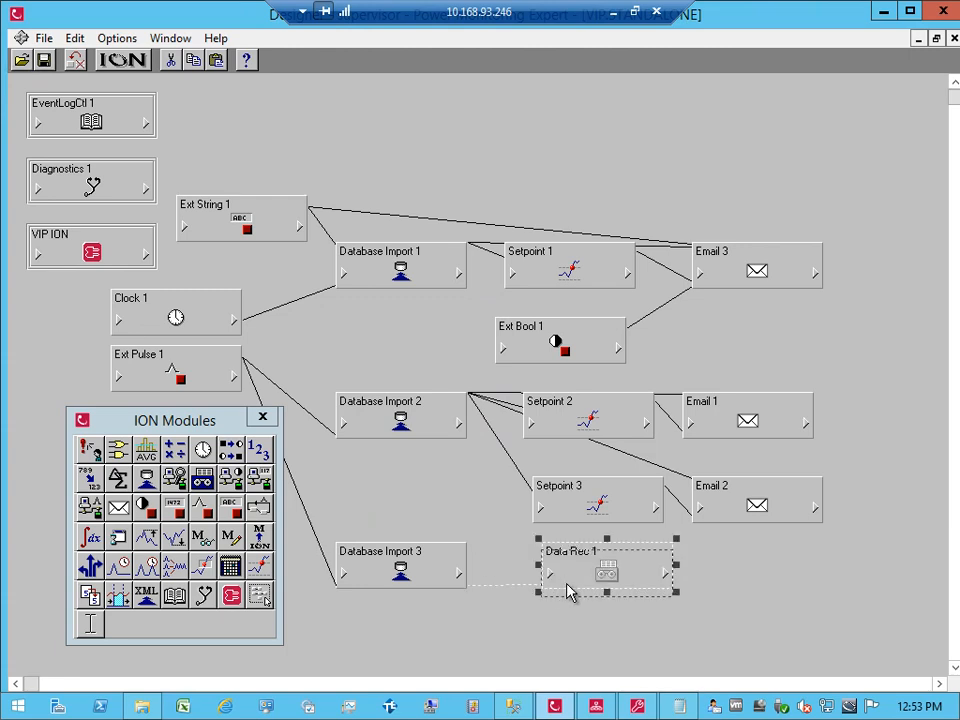